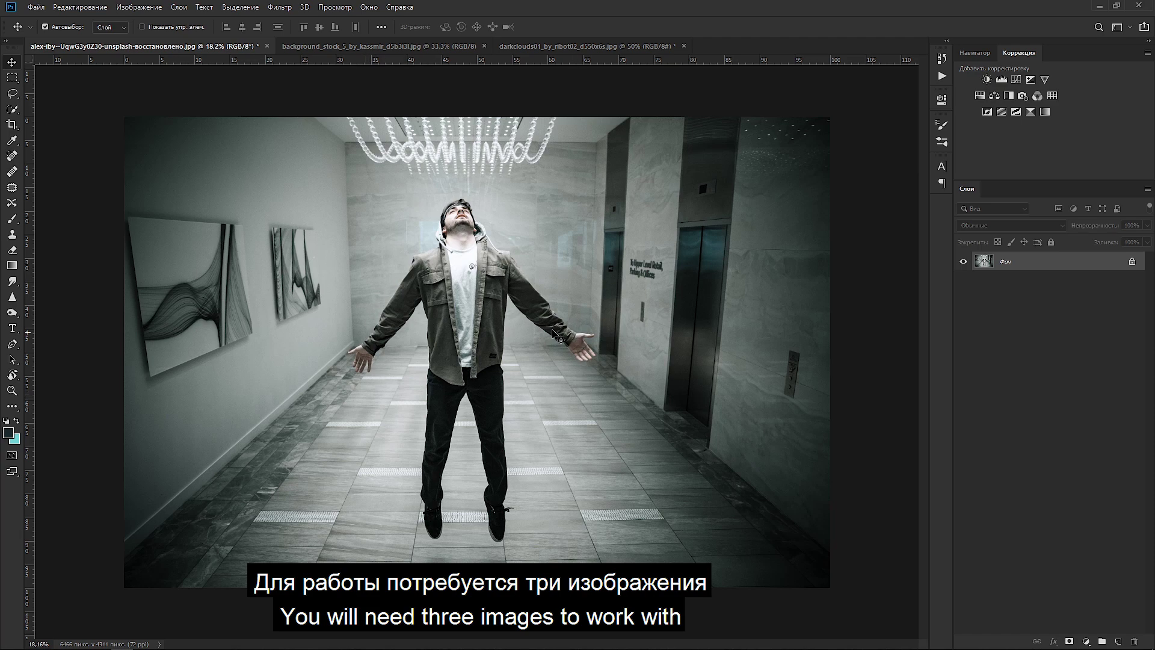
Glance at the grass field and storm clouds images, then return to the hallway photo of the man.
{"action": "left_click", "coordinate": [426, 45]}
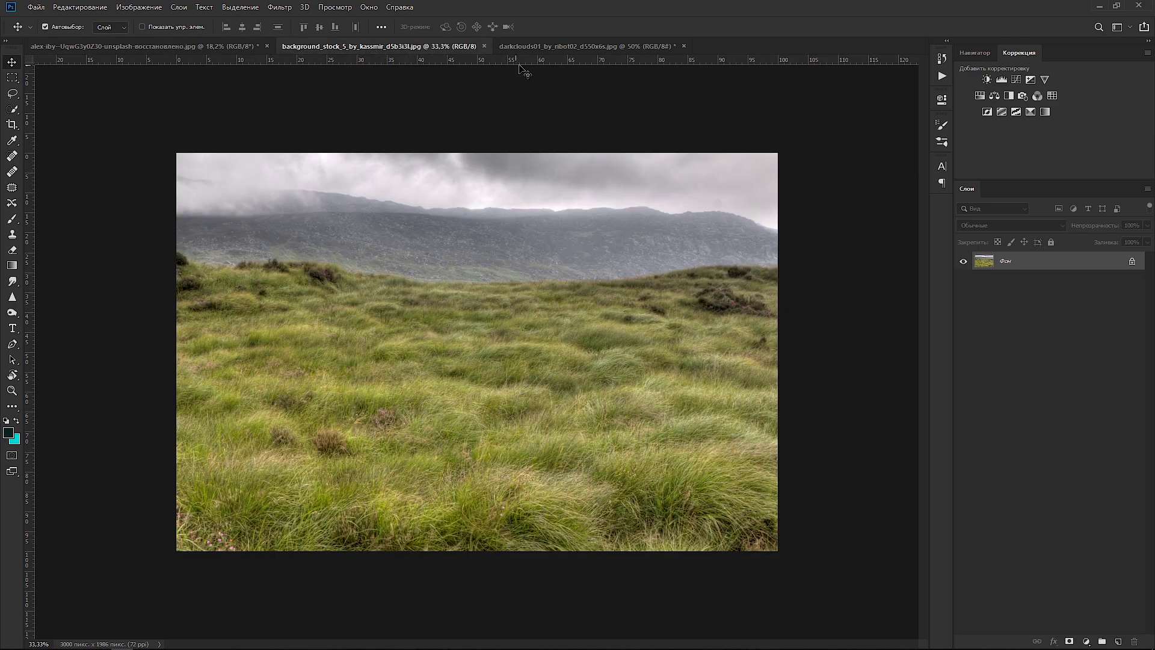
{"action": "left_click", "coordinate": [581, 48]}
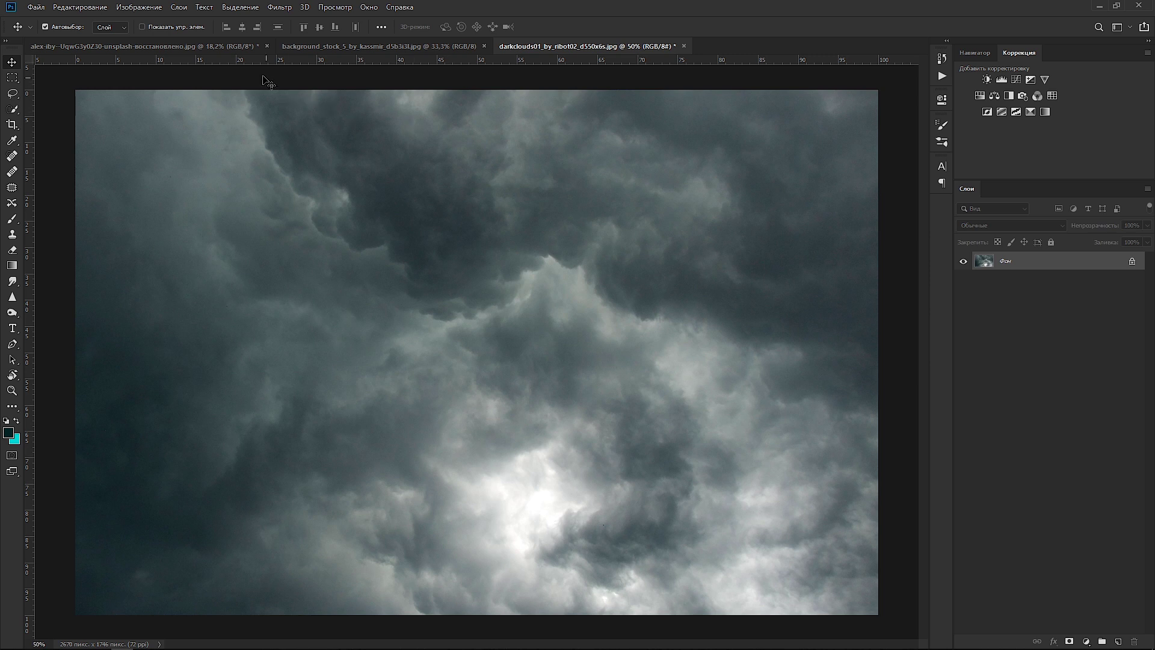
{"action": "left_click", "coordinate": [229, 47]}
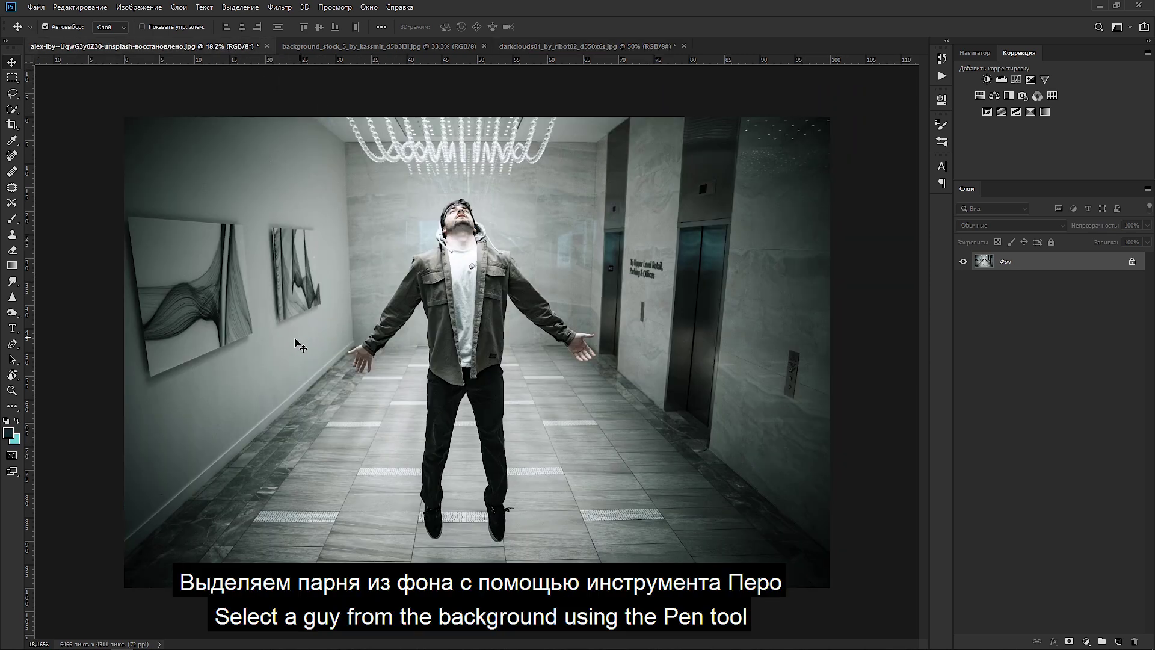
Start a Pen-tool path on the zoomed-in man, placing anchors along his coat edge.
{"action": "left_click", "coordinate": [12, 344]}
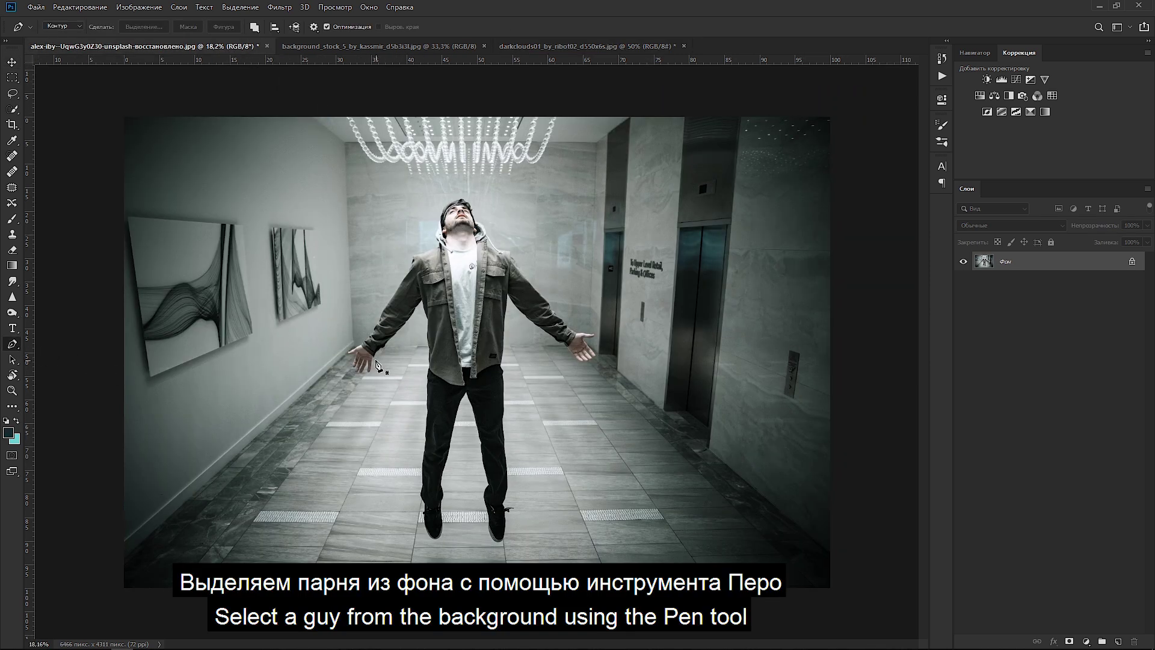
{"action": "scroll", "coordinate": [379, 364], "scroll_direction": "up", "scroll_amount": 3}
{"action": "scroll", "coordinate": [376, 362], "scroll_direction": "up", "scroll_amount": 3}
{"action": "scroll", "coordinate": [370, 360], "scroll_direction": "up", "scroll_amount": 3}
{"action": "scroll", "coordinate": [363, 355], "scroll_direction": "up", "scroll_amount": 3}
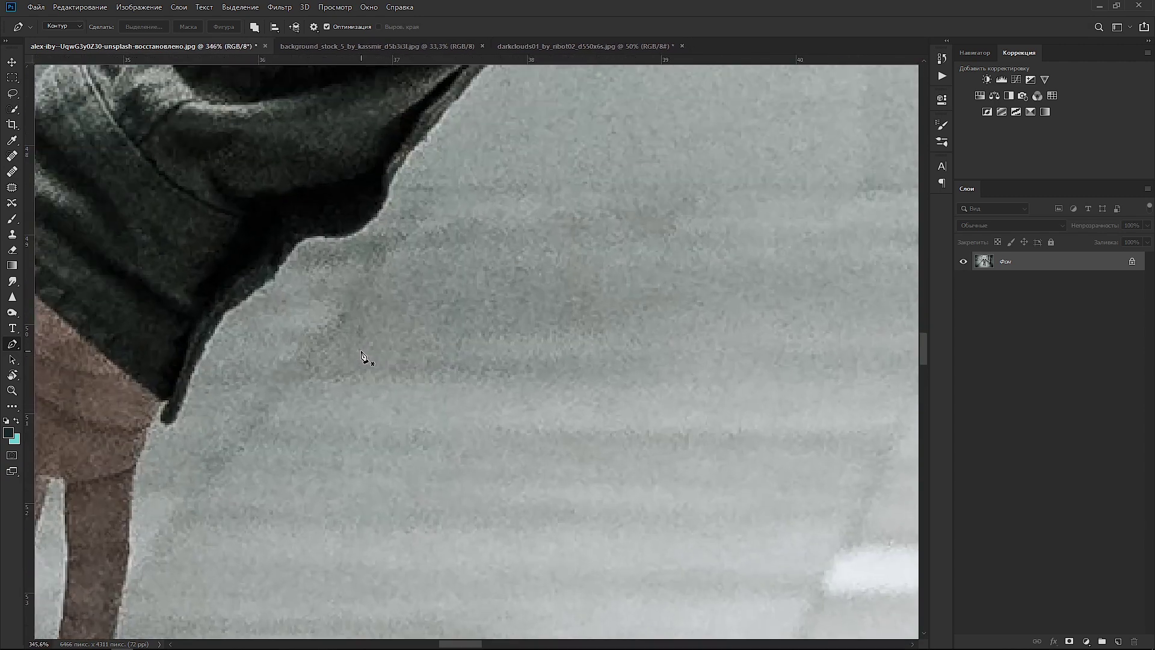
{"action": "left_click", "coordinate": [177, 415]}
{"action": "left_click", "coordinate": [425, 257]}
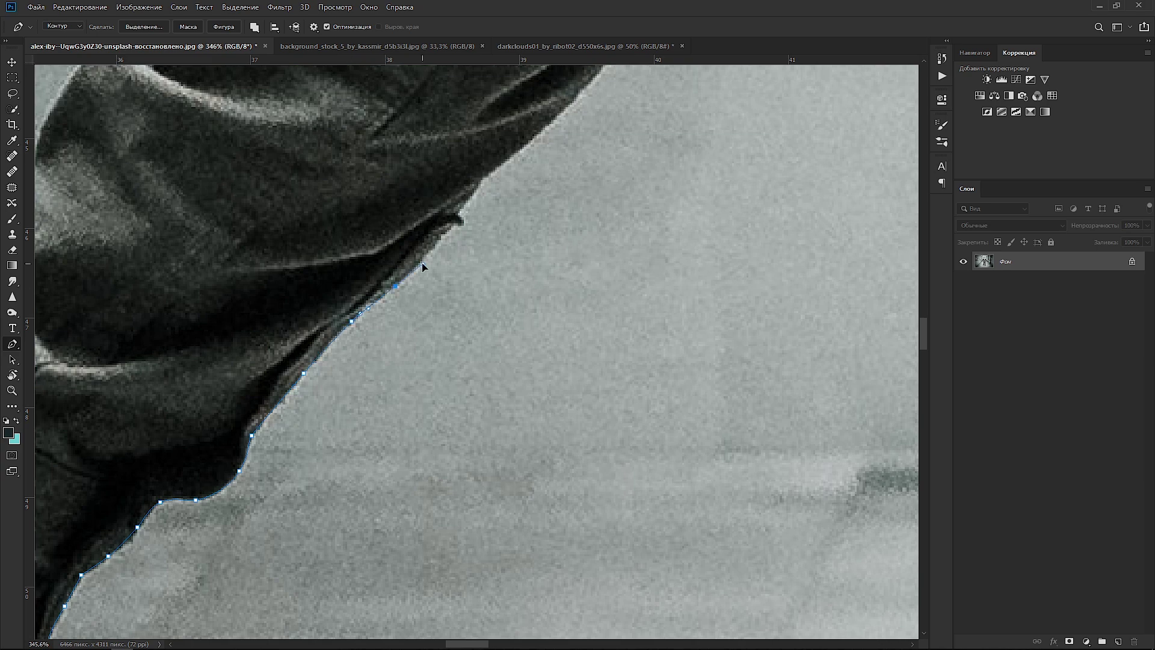
{"action": "left_click", "coordinate": [405, 304]}
{"action": "left_click", "coordinate": [420, 232]}
{"action": "left_click", "coordinate": [354, 289]}
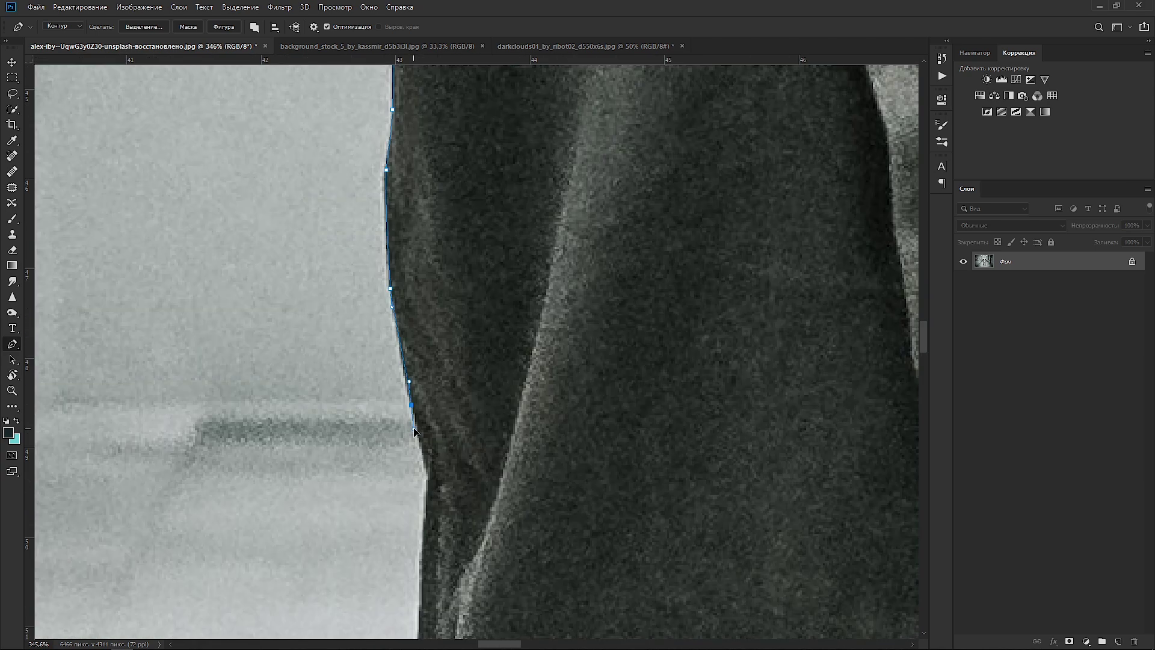
{"action": "scroll", "coordinate": [381, 258], "scroll_direction": "down", "scroll_amount": 10}
{"action": "left_click", "coordinate": [347, 578]}
Continue the path down the trouser edge, along the trouser leg and around the first shoe.
{"action": "scroll", "coordinate": [307, 449], "scroll_direction": "down", "scroll_amount": 5}
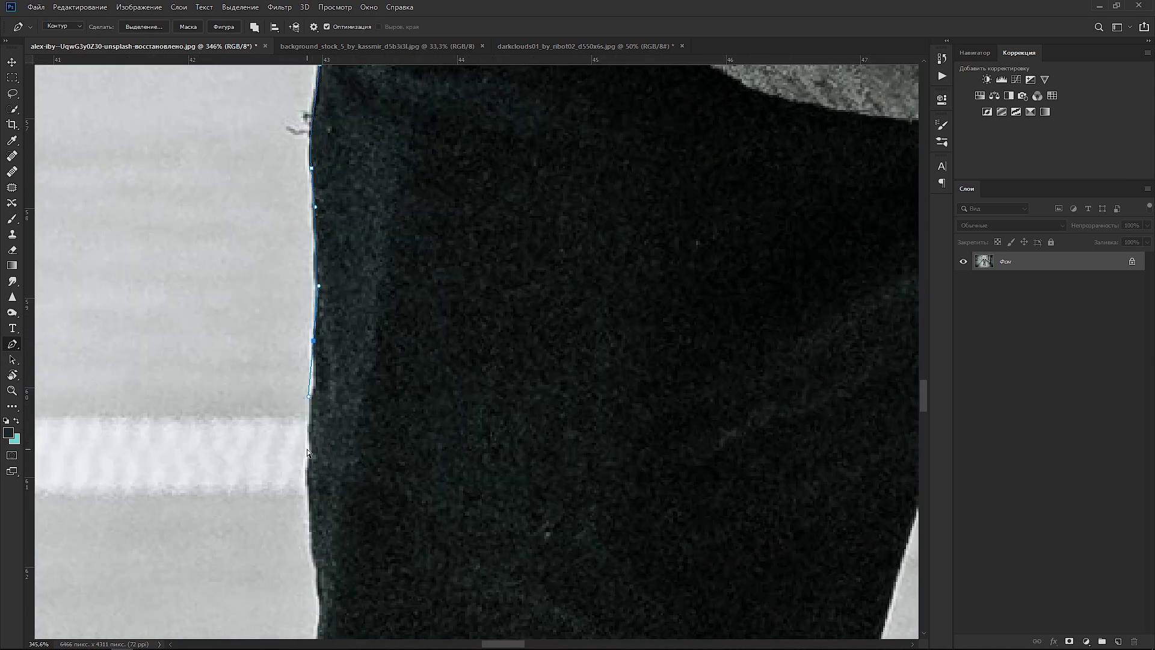
{"action": "scroll", "coordinate": [307, 448], "scroll_direction": "down", "scroll_amount": 5}
{"action": "scroll", "coordinate": [301, 457], "scroll_direction": "down", "scroll_amount": 5}
{"action": "left_click", "coordinate": [298, 432]}
{"action": "scroll", "coordinate": [300, 457], "scroll_direction": "down", "scroll_amount": 5}
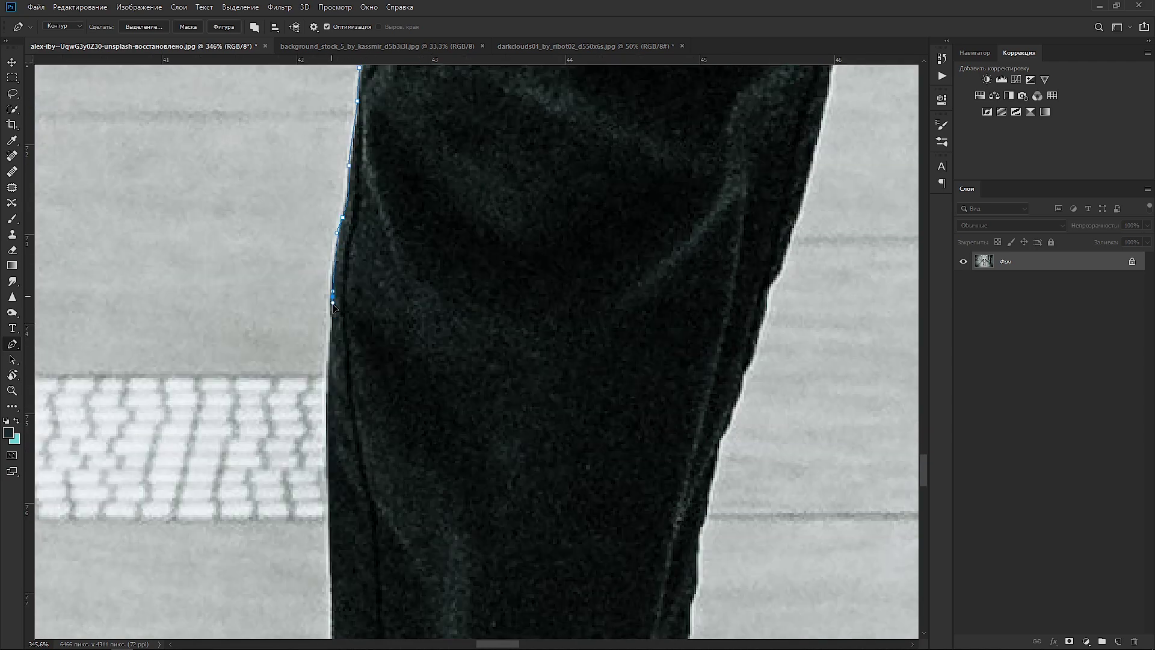
{"action": "left_click", "coordinate": [335, 296]}
{"action": "scroll", "coordinate": [325, 313], "scroll_direction": "down", "scroll_amount": 5}
{"action": "scroll", "coordinate": [312, 415], "scroll_direction": "down", "scroll_amount": 5}
{"action": "scroll", "coordinate": [355, 476], "scroll_direction": "down", "scroll_amount": 5}
{"action": "left_click", "coordinate": [331, 409]}
{"action": "scroll", "coordinate": [331, 420], "scroll_direction": "down", "scroll_amount": 5}
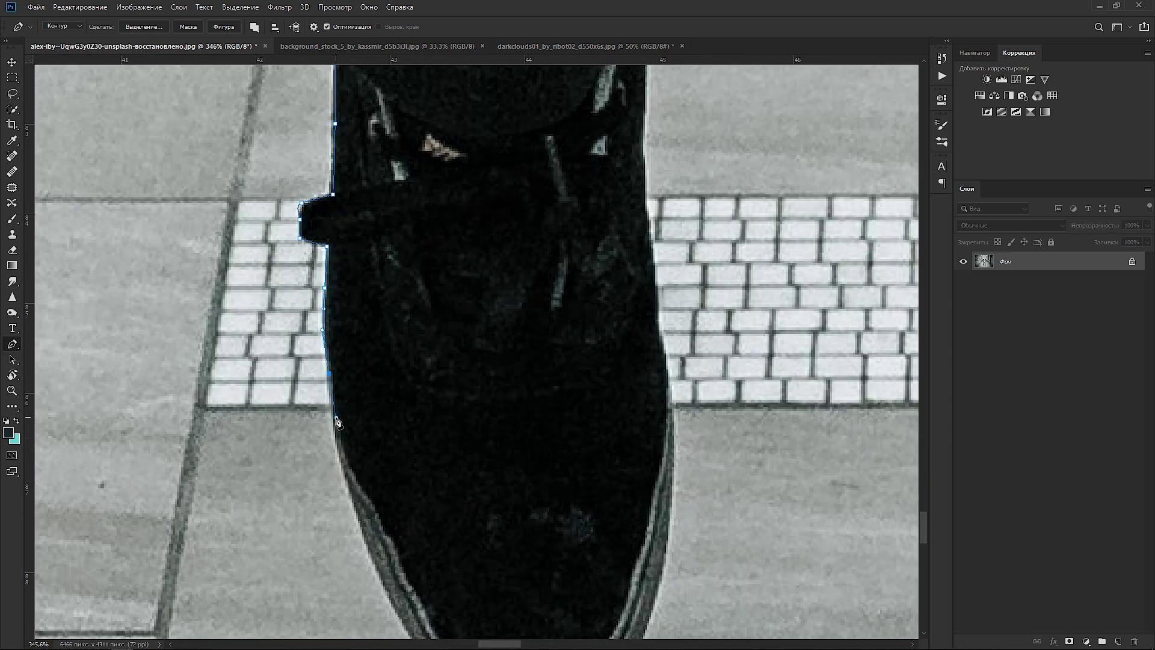
{"action": "scroll", "coordinate": [443, 526], "scroll_direction": "down", "scroll_amount": 5}
{"action": "left_click", "coordinate": [443, 526]}
{"action": "scroll", "coordinate": [542, 421], "scroll_direction": "up", "scroll_amount": 5}
{"action": "scroll", "coordinate": [554, 301], "scroll_direction": "up", "scroll_amount": 5}
{"action": "left_click", "coordinate": [552, 297]}
{"action": "scroll", "coordinate": [557, 281], "scroll_direction": "up", "scroll_amount": 5}
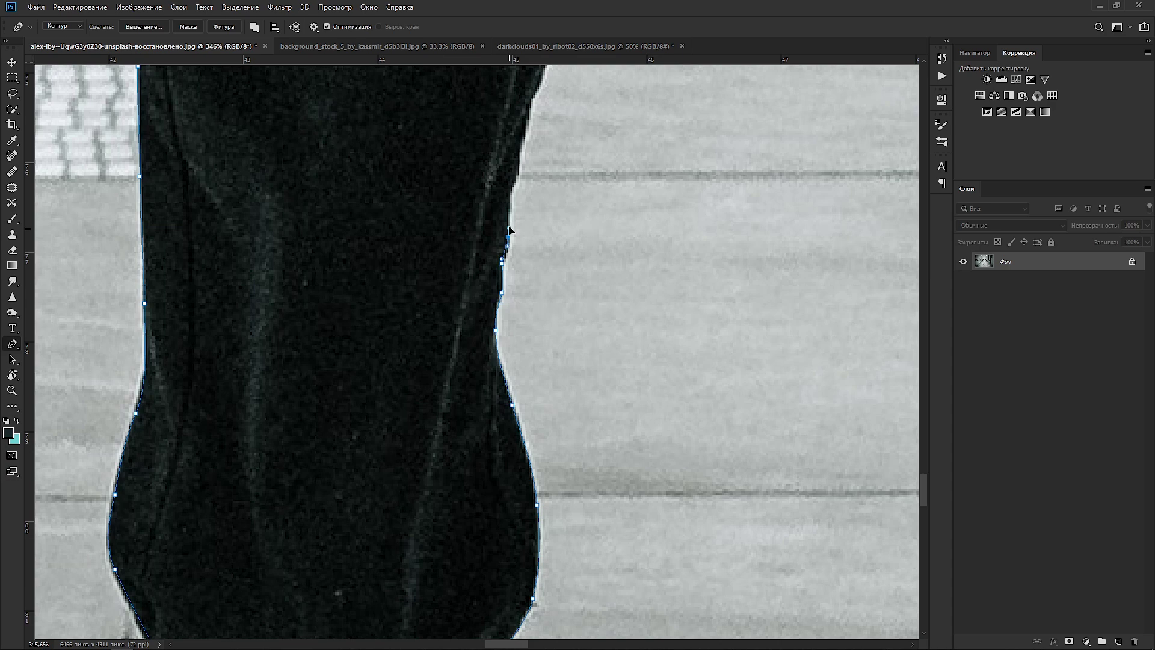
{"action": "scroll", "coordinate": [457, 163], "scroll_direction": "up", "scroll_amount": 5}
Trace the other trouser leg, the gap between the legs and up the second shoe's edge.
{"action": "scroll", "coordinate": [490, 387], "scroll_direction": "right", "scroll_amount": 3}
{"action": "left_click", "coordinate": [441, 378]}
{"action": "scroll", "coordinate": [523, 440], "scroll_direction": "up", "scroll_amount": 3}
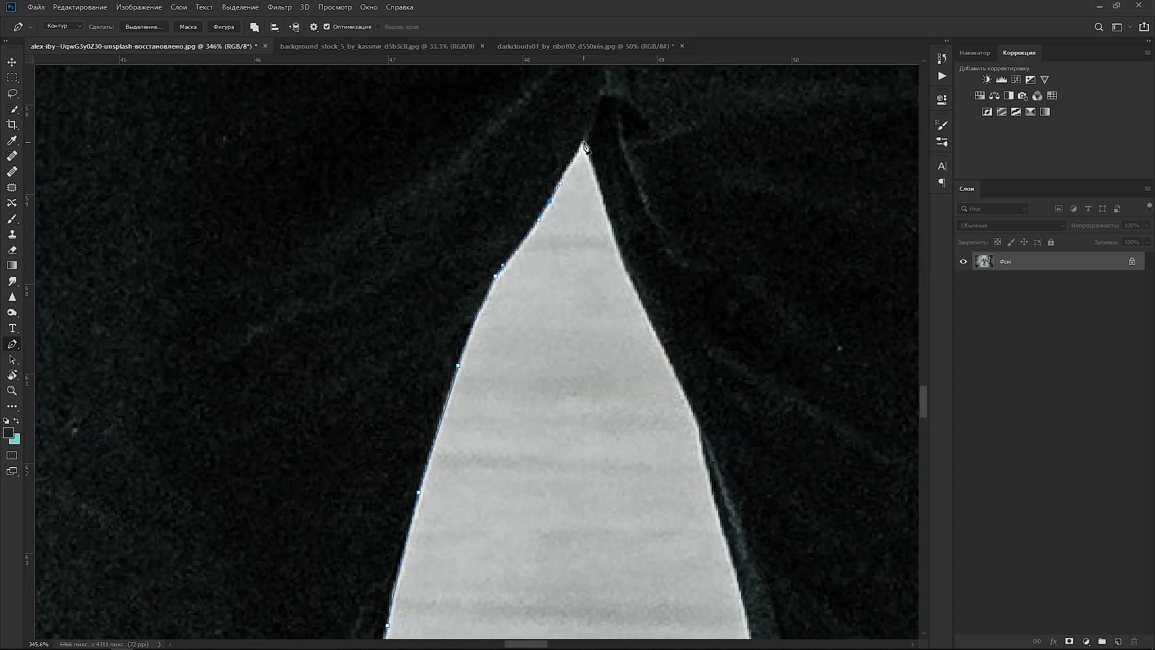
{"action": "scroll", "coordinate": [482, 361], "scroll_direction": "down", "scroll_amount": 5}
{"action": "scroll", "coordinate": [481, 361], "scroll_direction": "right", "scroll_amount": 5}
{"action": "scroll", "coordinate": [421, 301], "scroll_direction": "down", "scroll_amount": 5}
{"action": "scroll", "coordinate": [409, 271], "scroll_direction": "down", "scroll_amount": 5}
{"action": "left_click", "coordinate": [401, 229]}
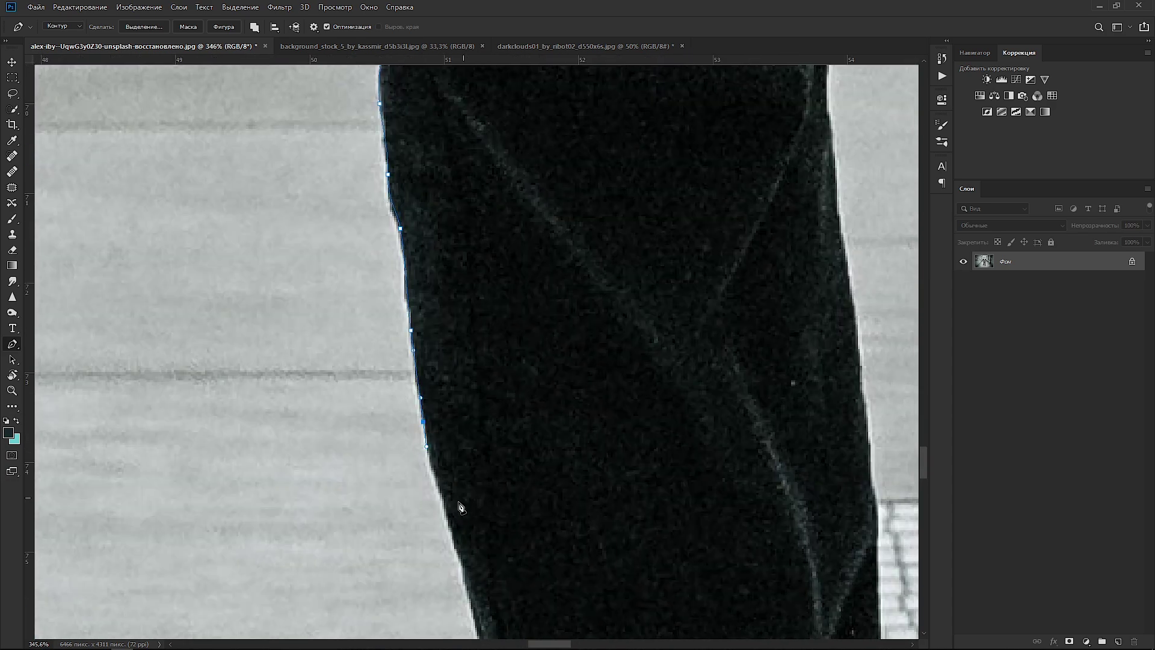
{"action": "scroll", "coordinate": [458, 421], "scroll_direction": "down", "scroll_amount": 5}
{"action": "scroll", "coordinate": [481, 482], "scroll_direction": "down", "scroll_amount": 5}
{"action": "scroll", "coordinate": [457, 451], "scroll_direction": "right", "scroll_amount": 3}
{"action": "left_click", "coordinate": [402, 286]}
{"action": "scroll", "coordinate": [433, 388], "scroll_direction": "down", "scroll_amount": 5}
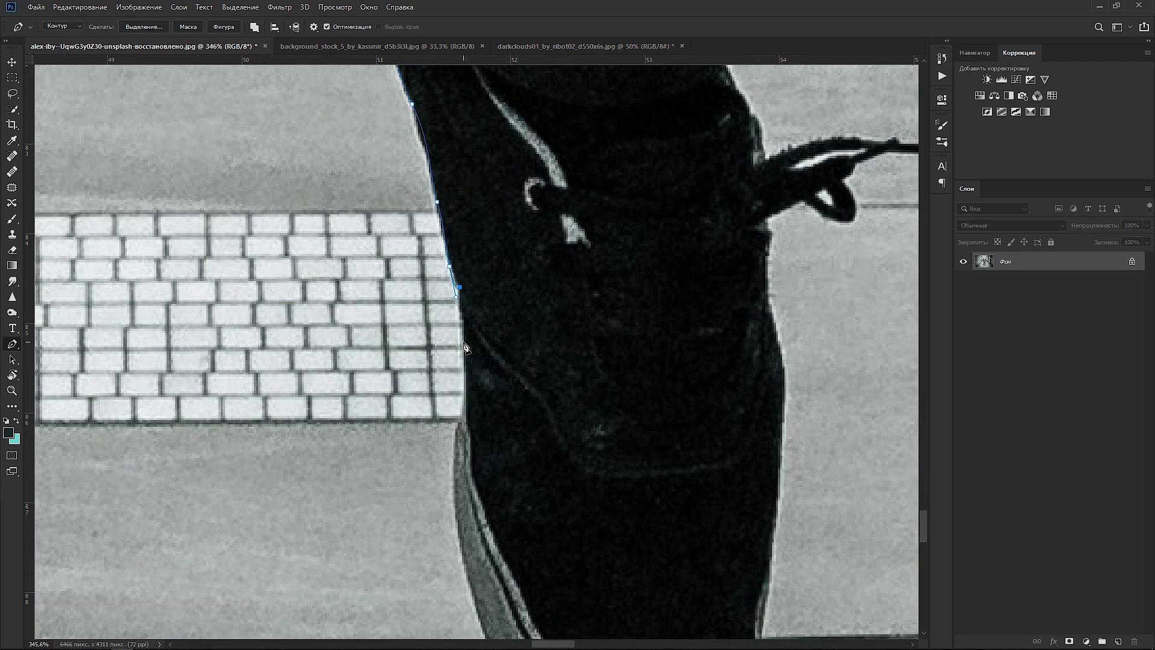
{"action": "scroll", "coordinate": [452, 421], "scroll_direction": "down", "scroll_amount": 4}
{"action": "scroll", "coordinate": [451, 421], "scroll_direction": "right", "scroll_amount": 3}
{"action": "left_click_drag", "start_coordinate": [432, 418], "coordinate": [443, 446]}
{"action": "left_click", "coordinate": [709, 442]}
Add curved path anchors up the leg and around the armpit gap.
{"action": "scroll", "coordinate": [662, 361], "scroll_direction": "up", "scroll_amount": 3}
{"action": "scroll", "coordinate": [601, 271], "scroll_direction": "right", "scroll_amount": 3}
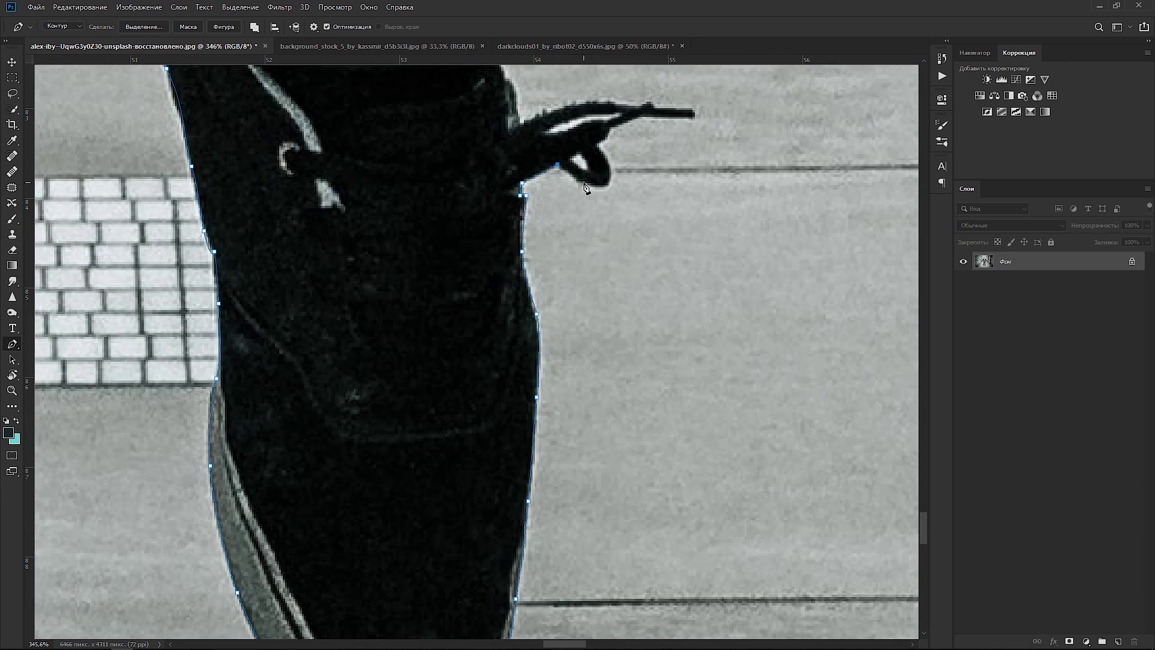
{"action": "scroll", "coordinate": [602, 241], "scroll_direction": "up", "scroll_amount": 5}
{"action": "scroll", "coordinate": [416, 391], "scroll_direction": "up", "scroll_amount": 5}
{"action": "scroll", "coordinate": [391, 271], "scroll_direction": "up", "scroll_amount": 5}
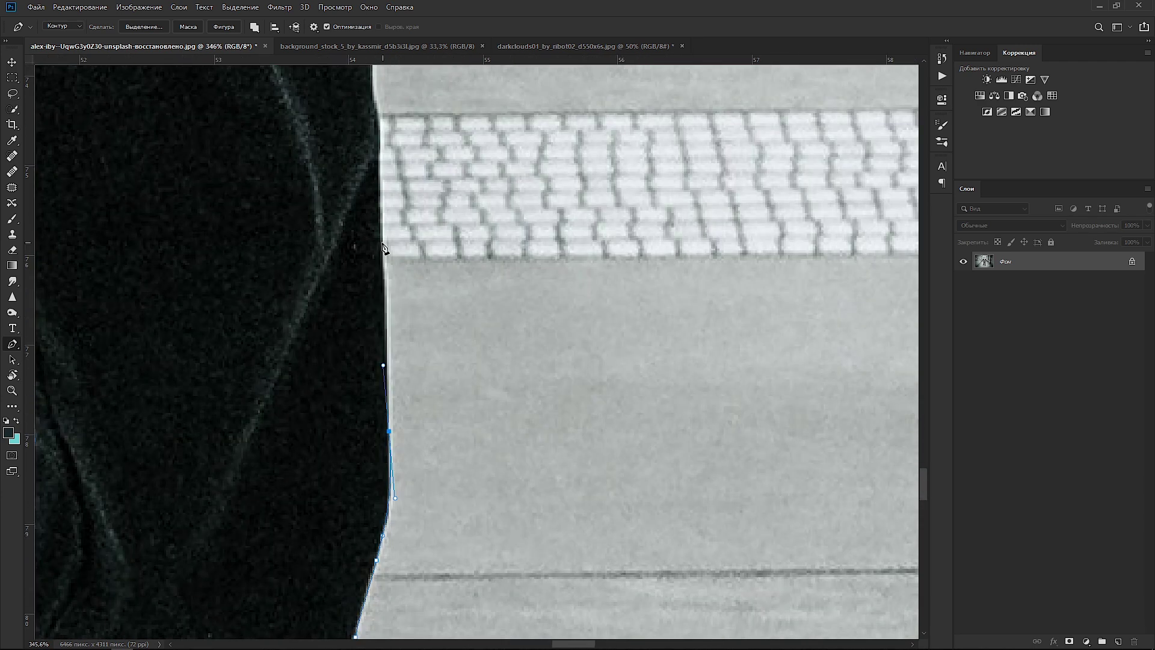
{"action": "scroll", "coordinate": [407, 541], "scroll_direction": "right", "scroll_amount": 3}
{"action": "scroll", "coordinate": [361, 511], "scroll_direction": "up", "scroll_amount": 5}
{"action": "scroll", "coordinate": [349, 451], "scroll_direction": "left", "scroll_amount": 3}
{"action": "scroll", "coordinate": [349, 451], "scroll_direction": "up", "scroll_amount": 5}
{"action": "scroll", "coordinate": [361, 433], "scroll_direction": "up", "scroll_amount": 5}
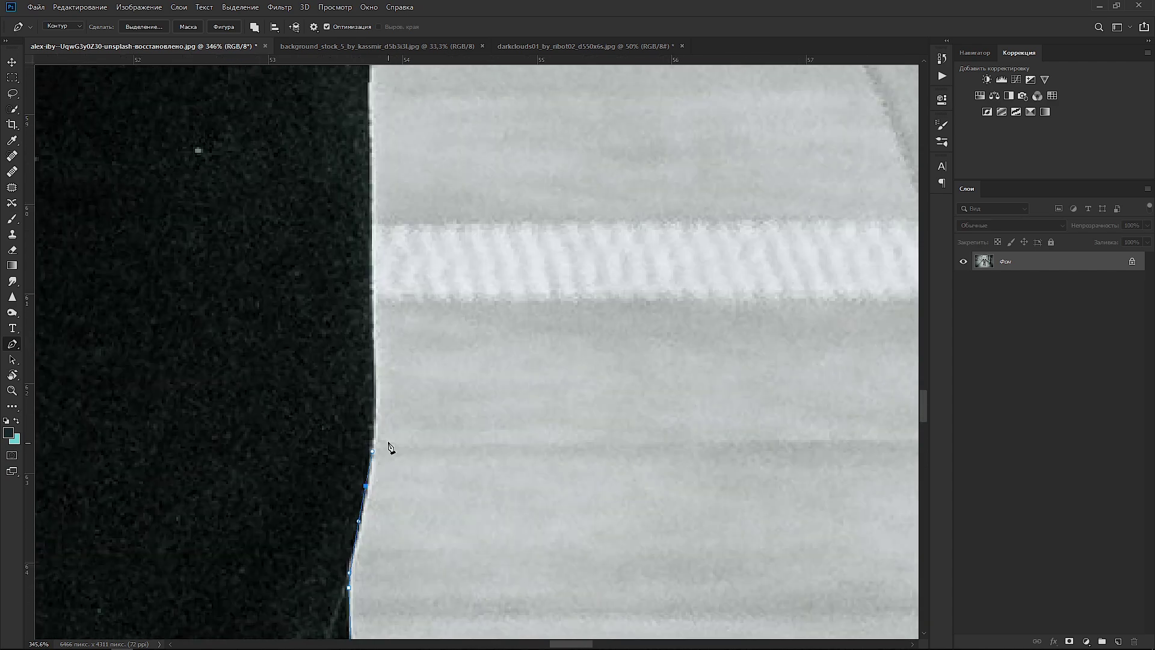
{"action": "scroll", "coordinate": [385, 421], "scroll_direction": "up", "scroll_amount": 5}
{"action": "left_click_drag", "start_coordinate": [385, 319], "coordinate": [383, 297]}
{"action": "scroll", "coordinate": [369, 192], "scroll_direction": "up", "scroll_amount": 5}
{"action": "scroll", "coordinate": [422, 270], "scroll_direction": "up", "scroll_amount": 5}
{"action": "scroll", "coordinate": [523, 241], "scroll_direction": "up", "scroll_amount": 5}
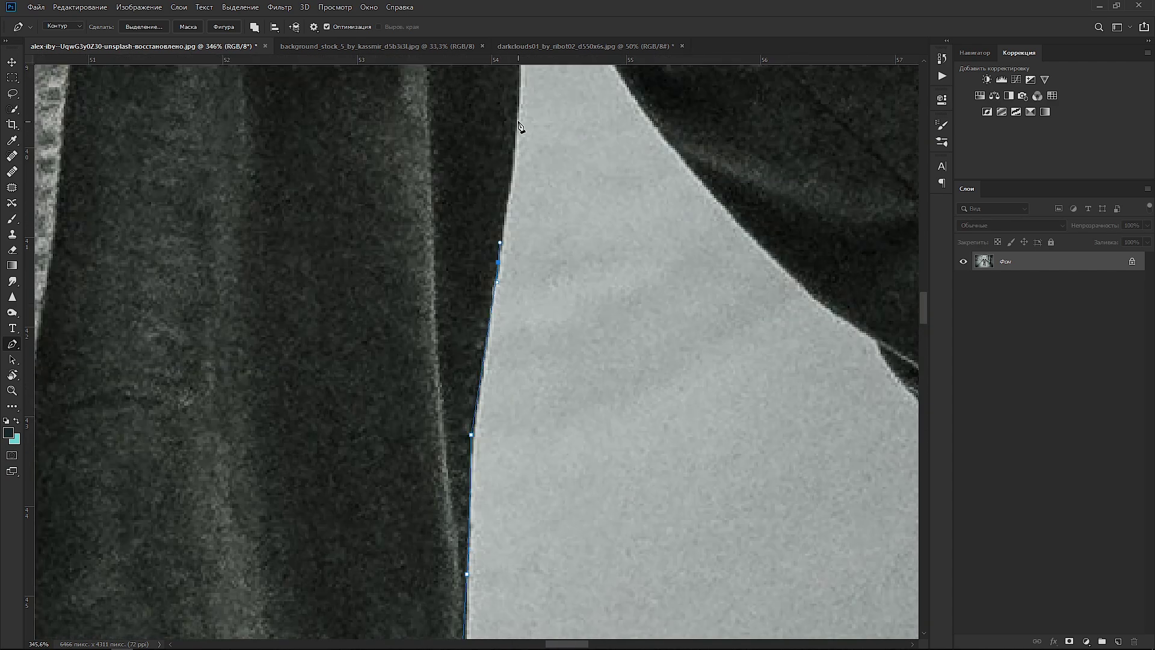
{"action": "scroll", "coordinate": [523, 123], "scroll_direction": "right", "scroll_amount": 3}
{"action": "left_click_drag", "start_coordinate": [268, 199], "coordinate": [289, 231]}
{"action": "left_click_drag", "start_coordinate": [376, 327], "coordinate": [392, 342]}
{"action": "scroll", "coordinate": [496, 432], "scroll_direction": "down", "scroll_amount": 5}
{"action": "scroll", "coordinate": [496, 432], "scroll_direction": "right", "scroll_amount": 3}
{"action": "scroll", "coordinate": [421, 421], "scroll_direction": "down", "scroll_amount": 5}
{"action": "scroll", "coordinate": [421, 421], "scroll_direction": "right", "scroll_amount": 3}
Extend the path around the fingers and up the first sleeve edge.
{"action": "scroll", "coordinate": [307, 413], "scroll_direction": "down", "scroll_amount": 5}
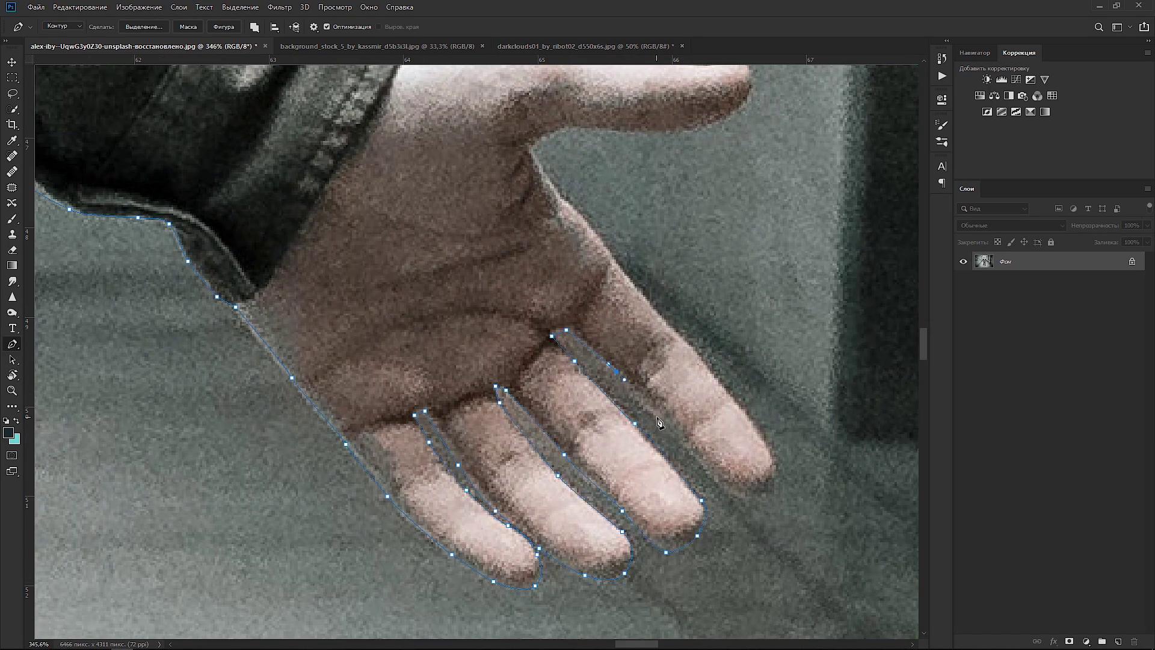
{"action": "left_click", "coordinate": [720, 386]}
{"action": "scroll", "coordinate": [692, 421], "scroll_direction": "up", "scroll_amount": 5}
{"action": "left_click", "coordinate": [620, 485]}
{"action": "left_click", "coordinate": [560, 409]}
{"action": "left_click", "coordinate": [424, 248]}
{"action": "scroll", "coordinate": [424, 248], "scroll_direction": "up", "scroll_amount": 5}
{"action": "scroll", "coordinate": [327, 280], "scroll_direction": "up", "scroll_amount": 5}
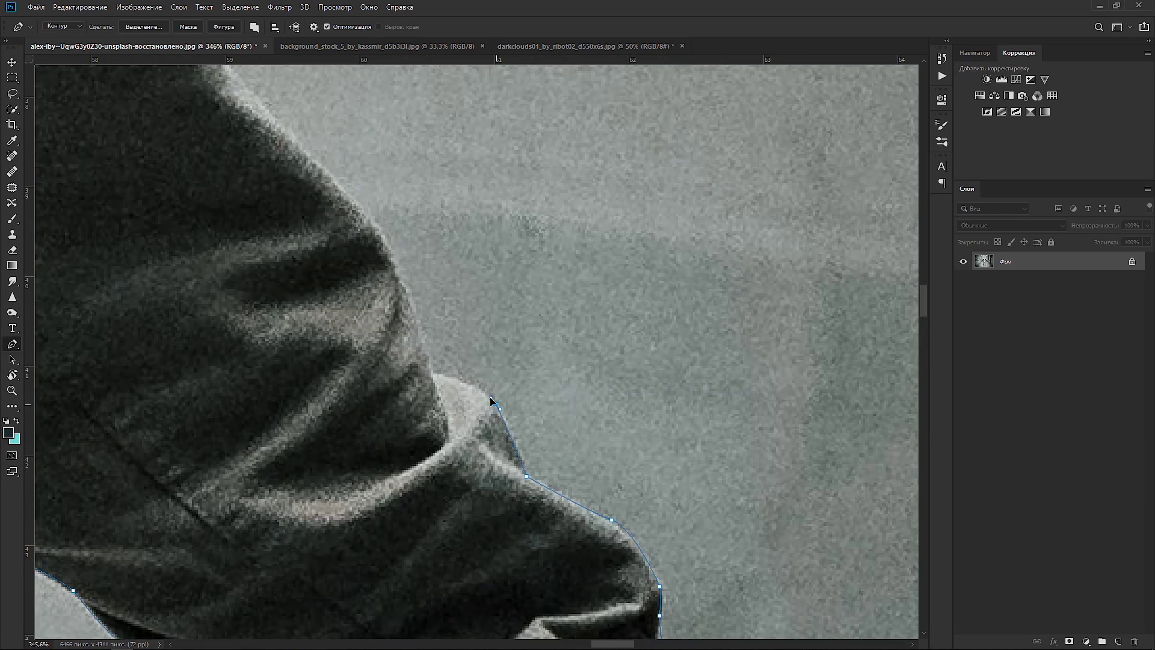
{"action": "scroll", "coordinate": [419, 307], "scroll_direction": "up", "scroll_amount": 5}
{"action": "scroll", "coordinate": [362, 198], "scroll_direction": "up", "scroll_amount": 5}
{"action": "left_click", "coordinate": [364, 199]}
Trace the path along the hood, hair and shoulder.
{"action": "scroll", "coordinate": [363, 198], "scroll_direction": "up", "scroll_amount": 5}
{"action": "scroll", "coordinate": [270, 240], "scroll_direction": "up", "scroll_amount": 5}
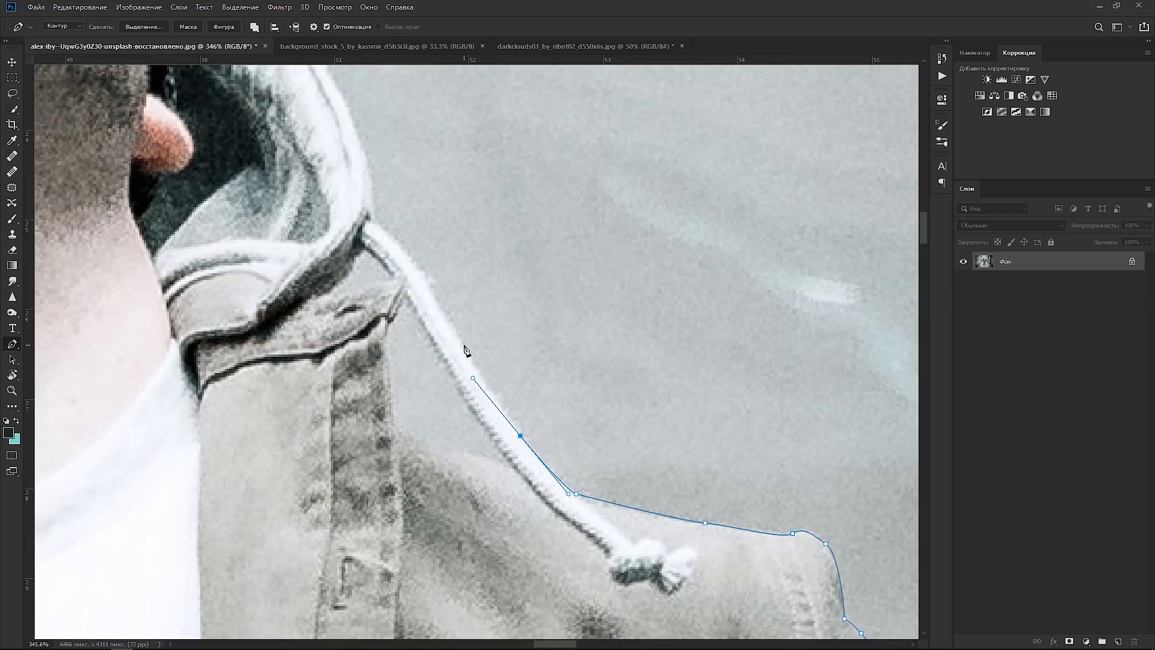
{"action": "scroll", "coordinate": [467, 349], "scroll_direction": "up", "scroll_amount": 5}
{"action": "scroll", "coordinate": [369, 304], "scroll_direction": "up", "scroll_amount": 5}
{"action": "left_click", "coordinate": [388, 269]}
{"action": "scroll", "coordinate": [402, 252], "scroll_direction": "left", "scroll_amount": 5}
{"action": "left_click", "coordinate": [335, 549]}
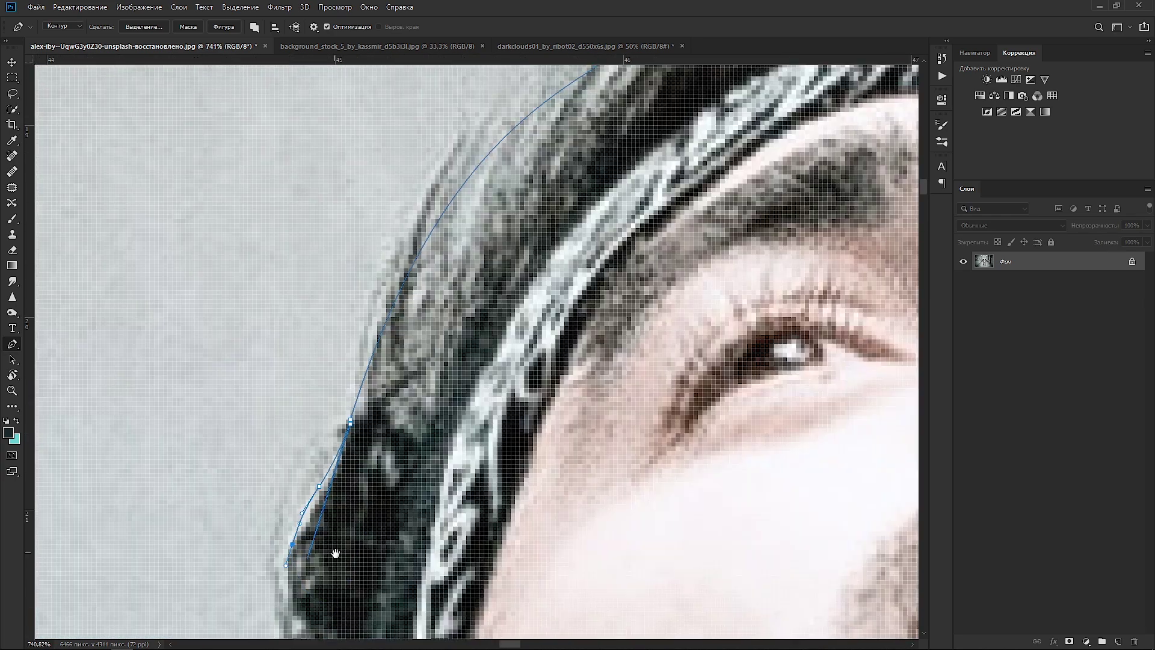
{"action": "scroll", "coordinate": [335, 549], "scroll_direction": "down", "scroll_amount": 5}
{"action": "left_click", "coordinate": [320, 559]}
{"action": "scroll", "coordinate": [292, 569], "scroll_direction": "down", "scroll_amount": 5}
{"action": "scroll", "coordinate": [292, 568], "scroll_direction": "left", "scroll_amount": 5}
{"action": "left_click", "coordinate": [313, 456]}
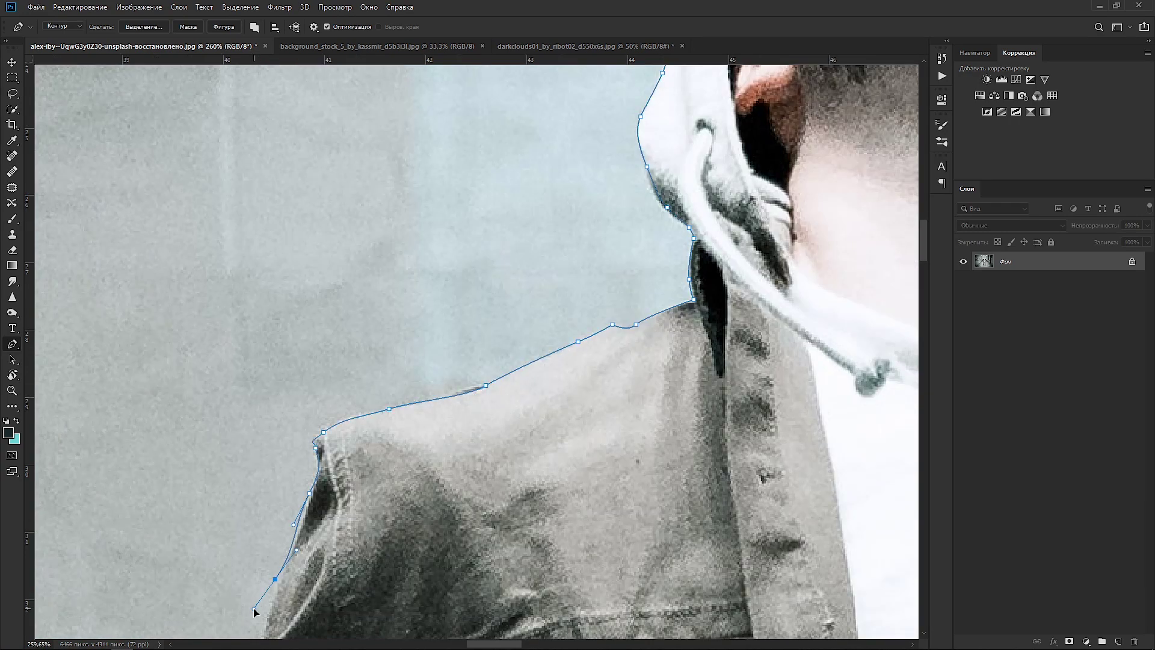
{"action": "scroll", "coordinate": [253, 617], "scroll_direction": "down", "scroll_amount": 3}
{"action": "left_click", "coordinate": [499, 448]}
{"action": "left_click", "coordinate": [437, 529]}
Curve the path down the second sleeve and across the hand to the thumb base, then zoom out to check it.
{"action": "left_click_drag", "start_coordinate": [422, 554], "coordinate": [499, 139]}
{"action": "left_click", "coordinate": [279, 547]}
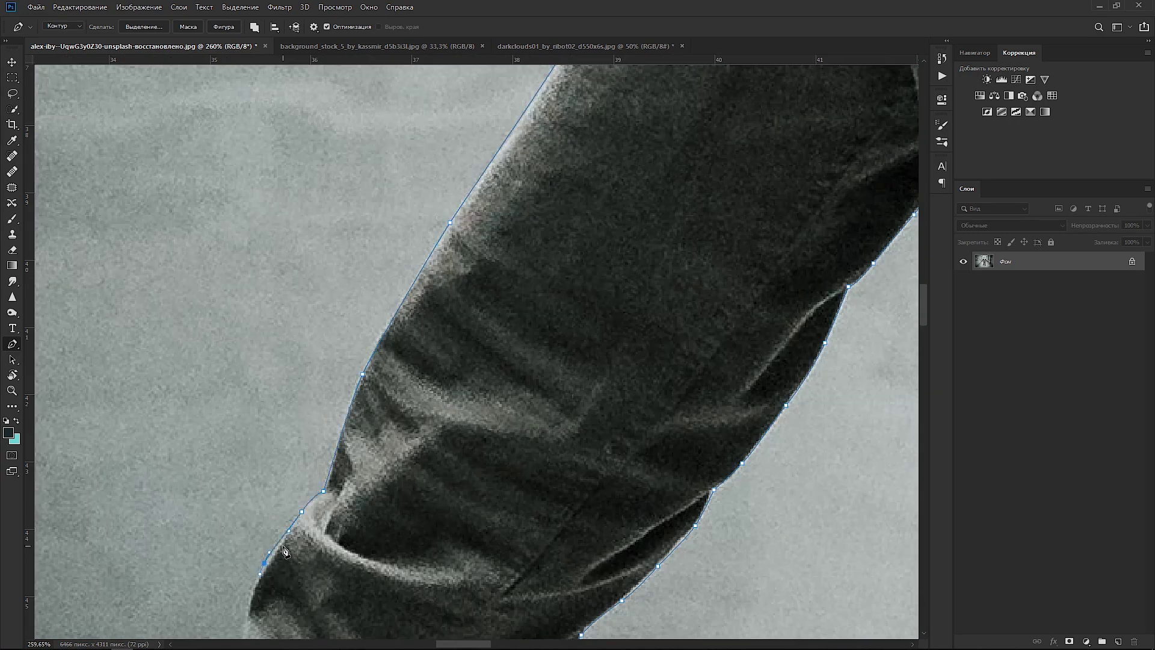
{"action": "left_click_drag", "start_coordinate": [278, 547], "coordinate": [355, 265]}
{"action": "left_click", "coordinate": [267, 512]}
{"action": "left_click_drag", "start_coordinate": [357, 509], "coordinate": [528, 354]}
{"action": "left_click", "coordinate": [395, 404]}
{"action": "left_click", "coordinate": [346, 430]}
{"action": "left_click", "coordinate": [280, 477]}
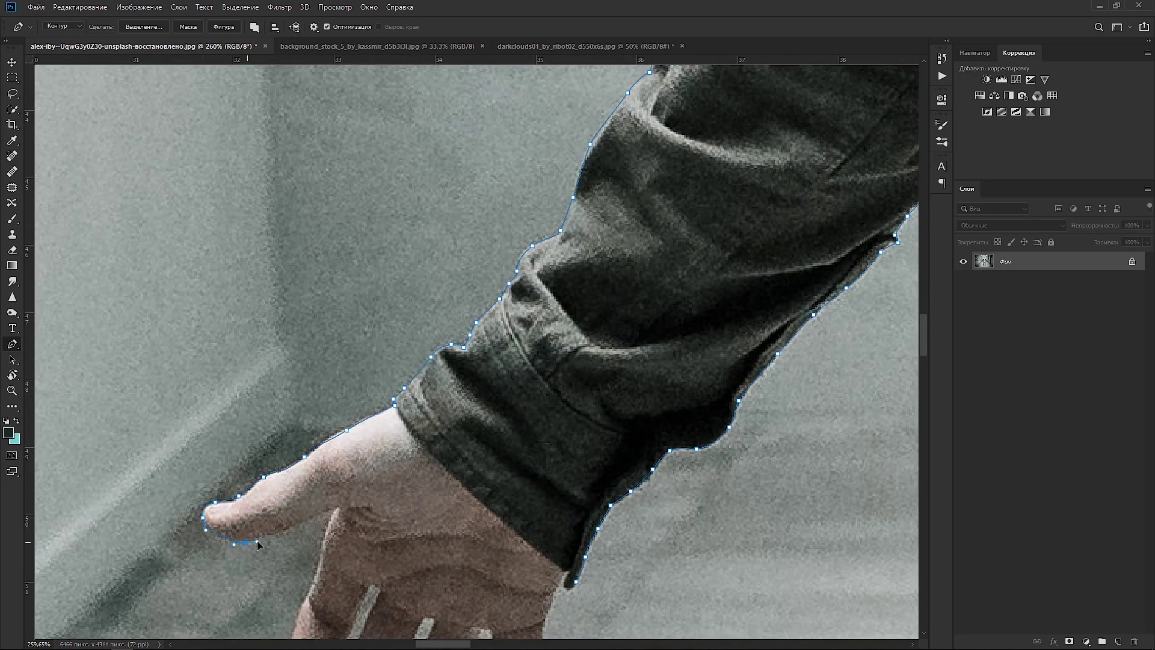
{"action": "left_click", "coordinate": [338, 509]}
{"action": "scroll", "coordinate": [337, 509], "scroll_direction": "down", "scroll_amount": 5}
{"action": "scroll", "coordinate": [337, 509], "scroll_direction": "left", "scroll_amount": 1}
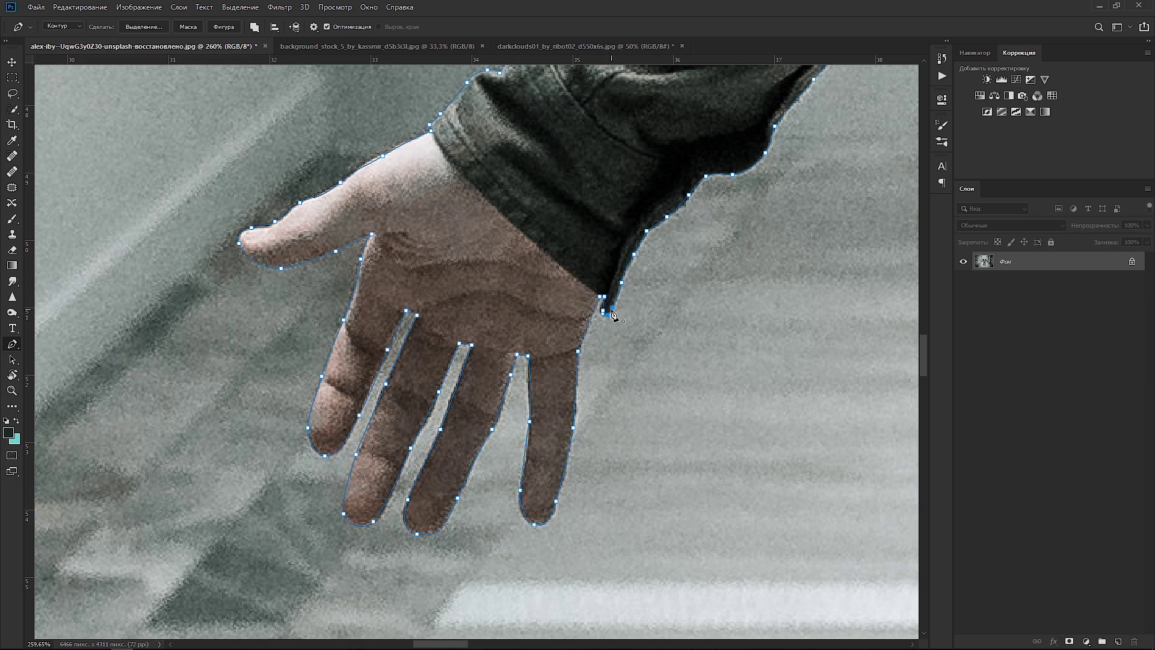
{"action": "scroll", "coordinate": [559, 297], "scroll_direction": "down", "scroll_amount": 3}
{"action": "scroll", "coordinate": [548, 280], "scroll_direction": "down", "scroll_amount": 3}
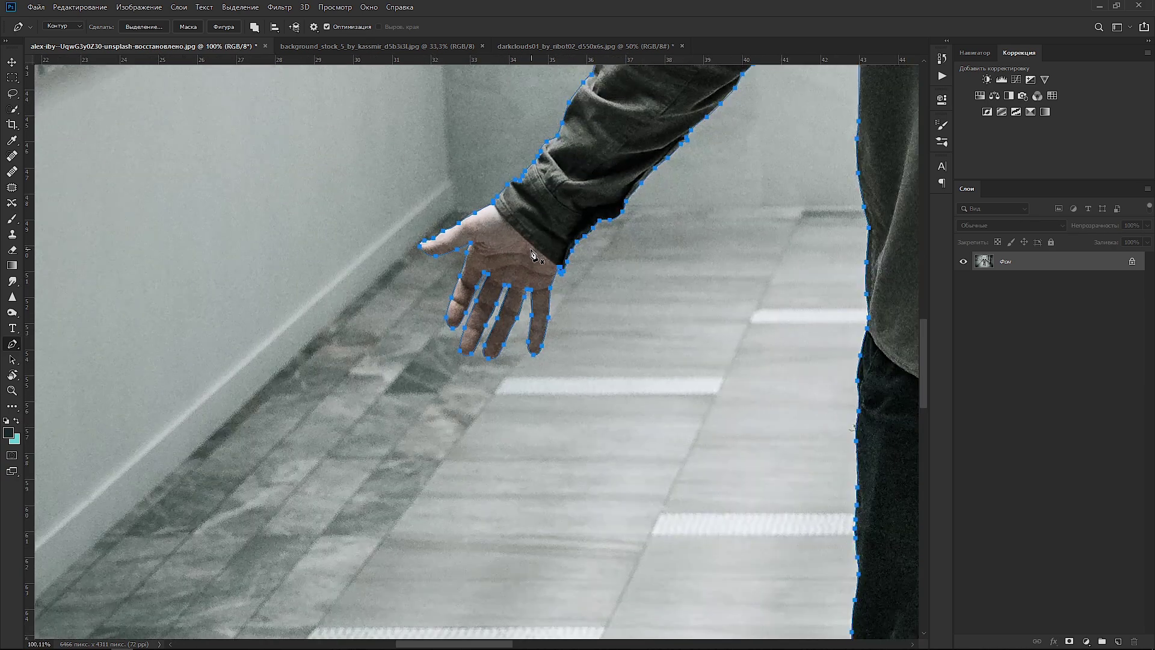
{"action": "scroll", "coordinate": [535, 259], "scroll_direction": "down", "scroll_amount": 4}
{"action": "scroll", "coordinate": [532, 253], "scroll_direction": "down", "scroll_amount": 1}
{"action": "scroll", "coordinate": [532, 253], "scroll_direction": "down", "scroll_amount": 1}
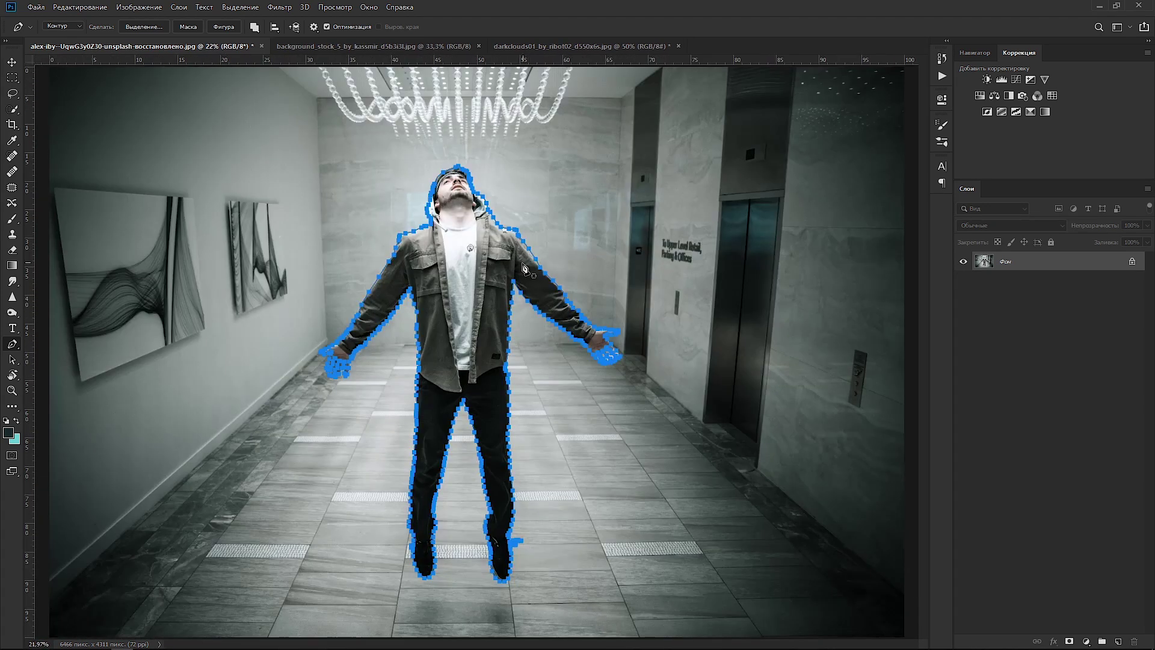
Convert the traced path into a selection and copy the man onto new Layer 1 with Ctrl+J.
{"action": "right_click", "coordinate": [481, 262]}
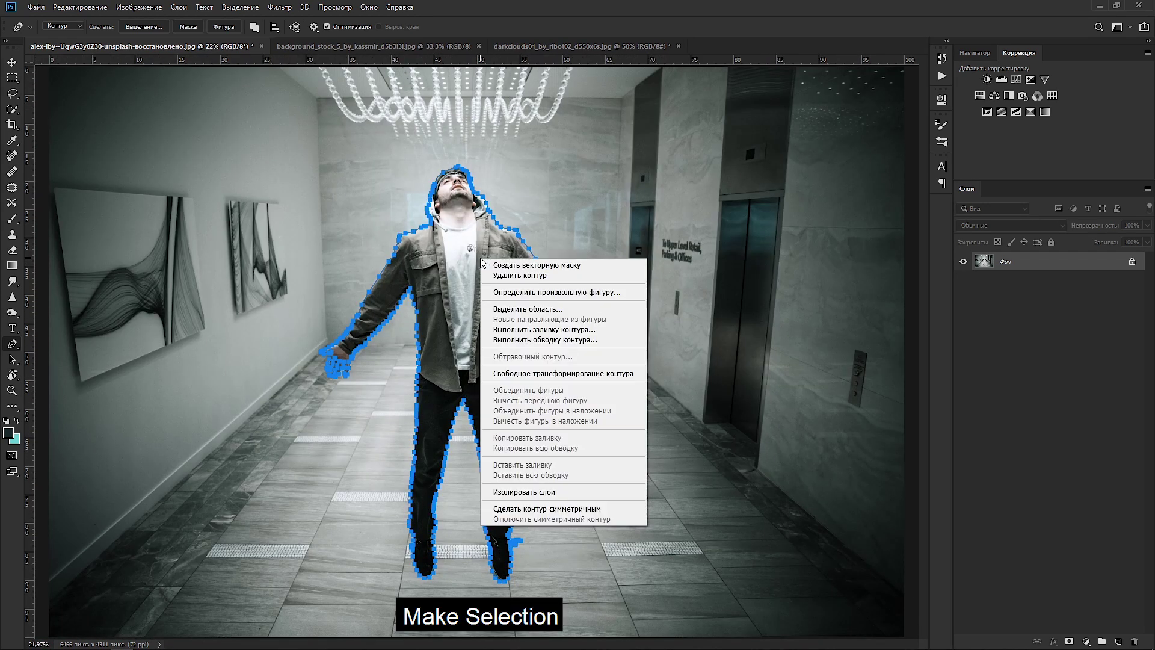
{"action": "left_click", "coordinate": [544, 309]}
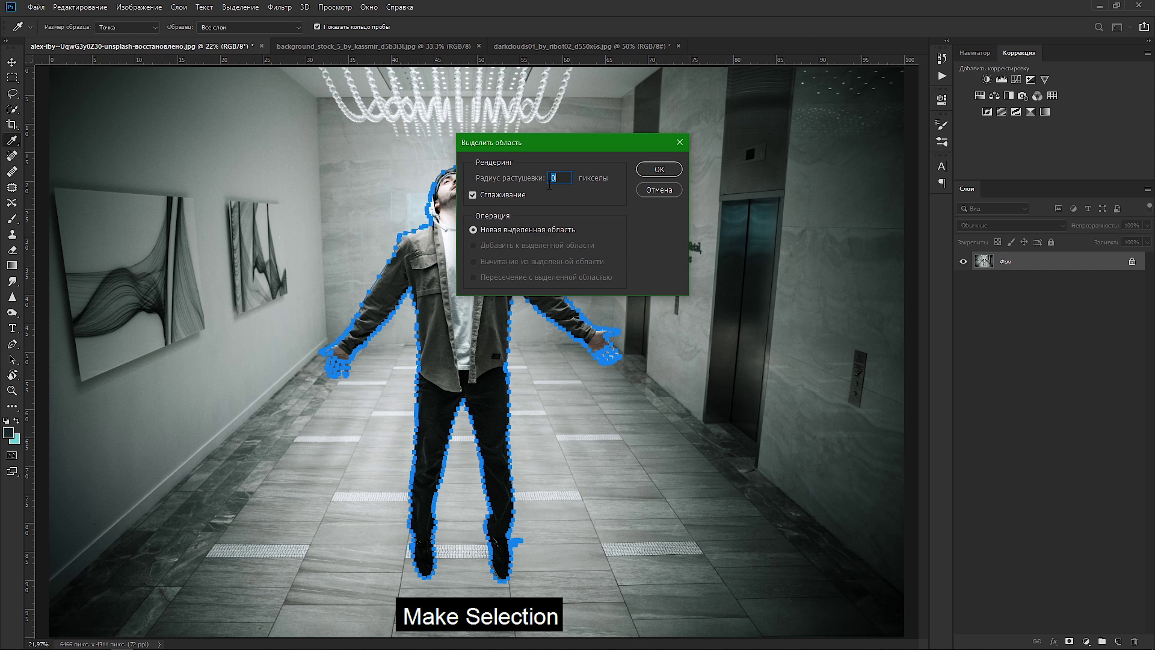
{"action": "left_click", "coordinate": [661, 172]}
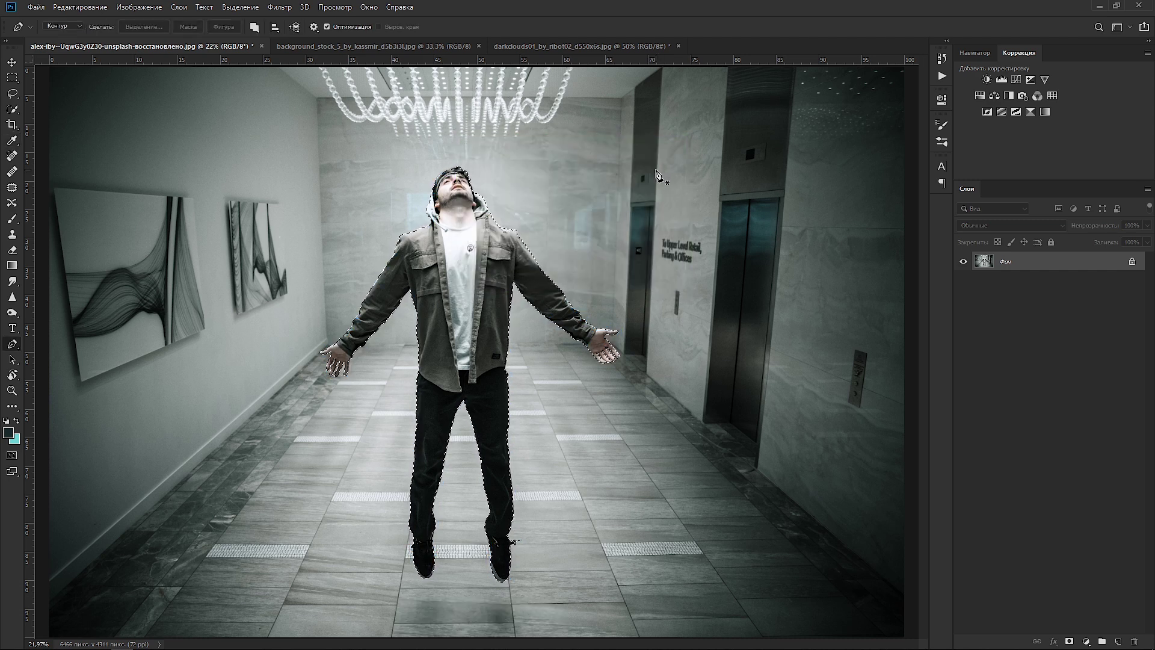
{"action": "key", "text": "ctrl+j"}
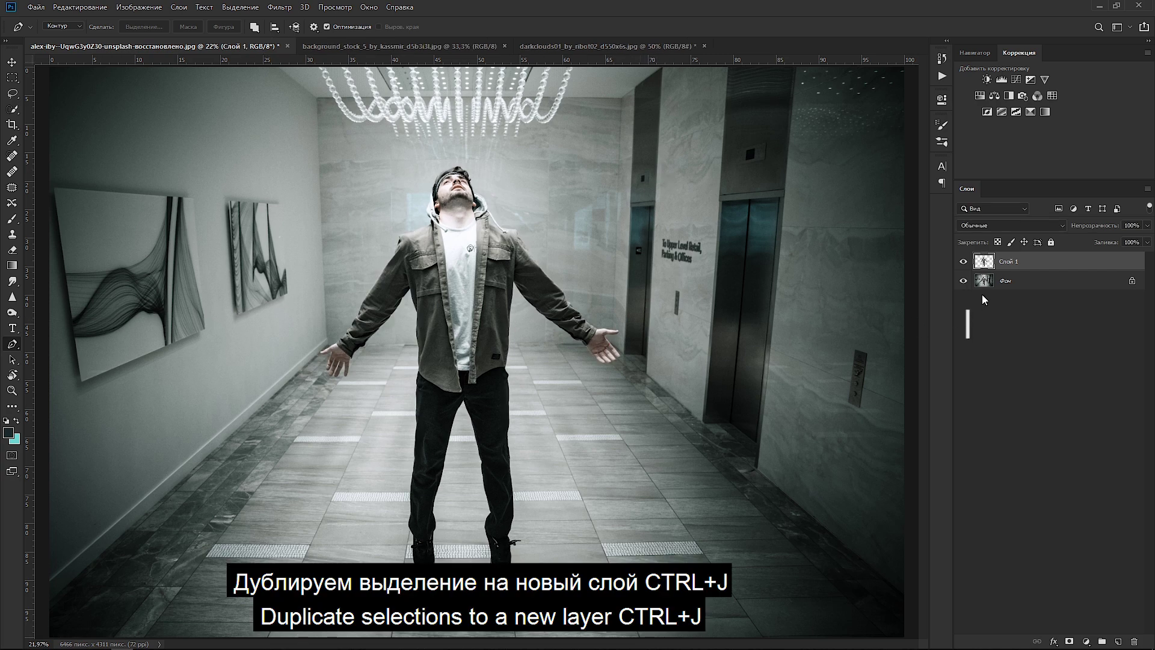
Hide and delete the Фон corridor layer, then zoom in to inspect the man's cut-out edges.
{"action": "left_click", "coordinate": [963, 280]}
{"action": "left_click", "coordinate": [1021, 288]}
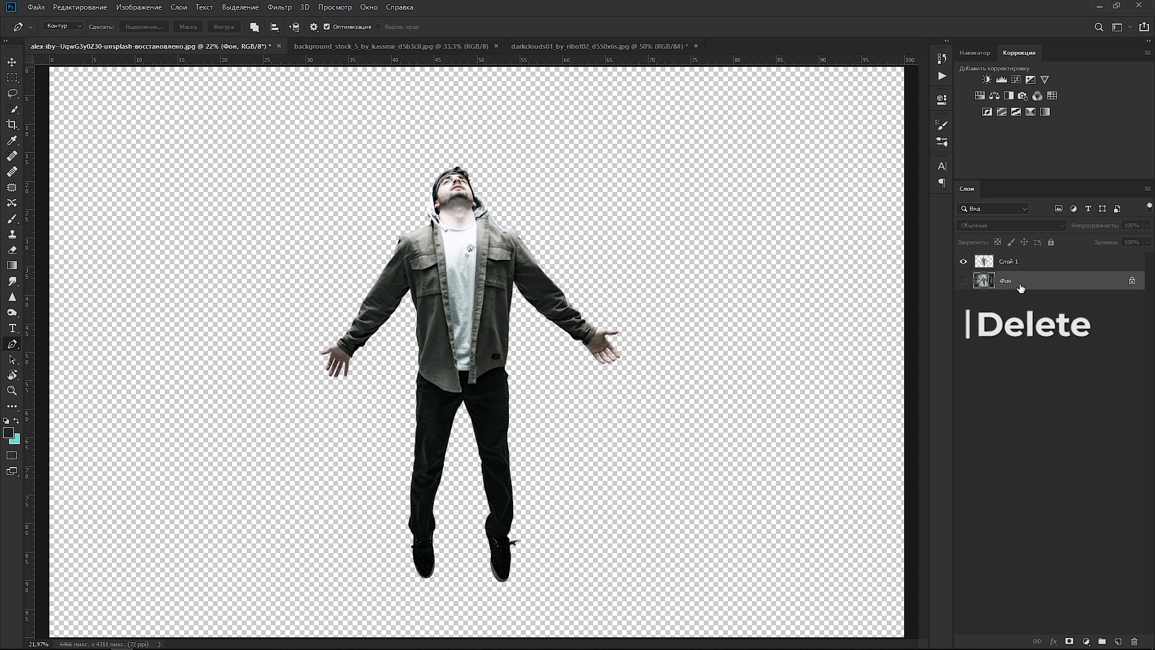
{"action": "key", "text": "Delete"}
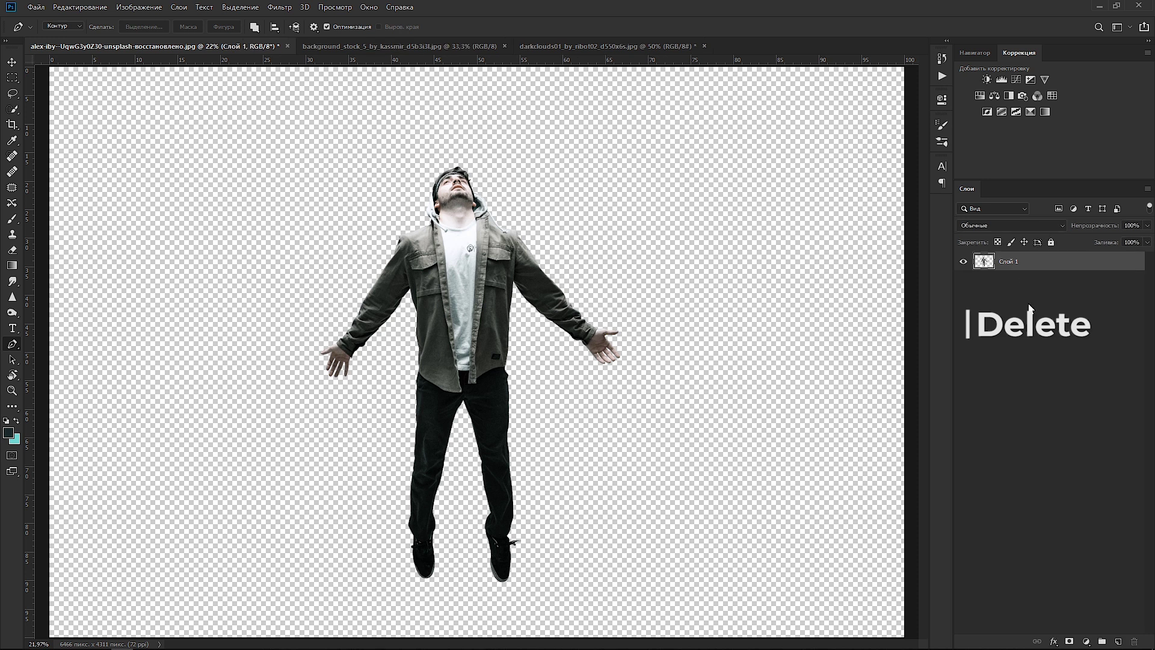
{"action": "scroll", "coordinate": [559, 368], "scroll_direction": "up", "scroll_amount": 2}
{"action": "scroll", "coordinate": [559, 369], "scroll_direction": "up", "scroll_amount": 2}
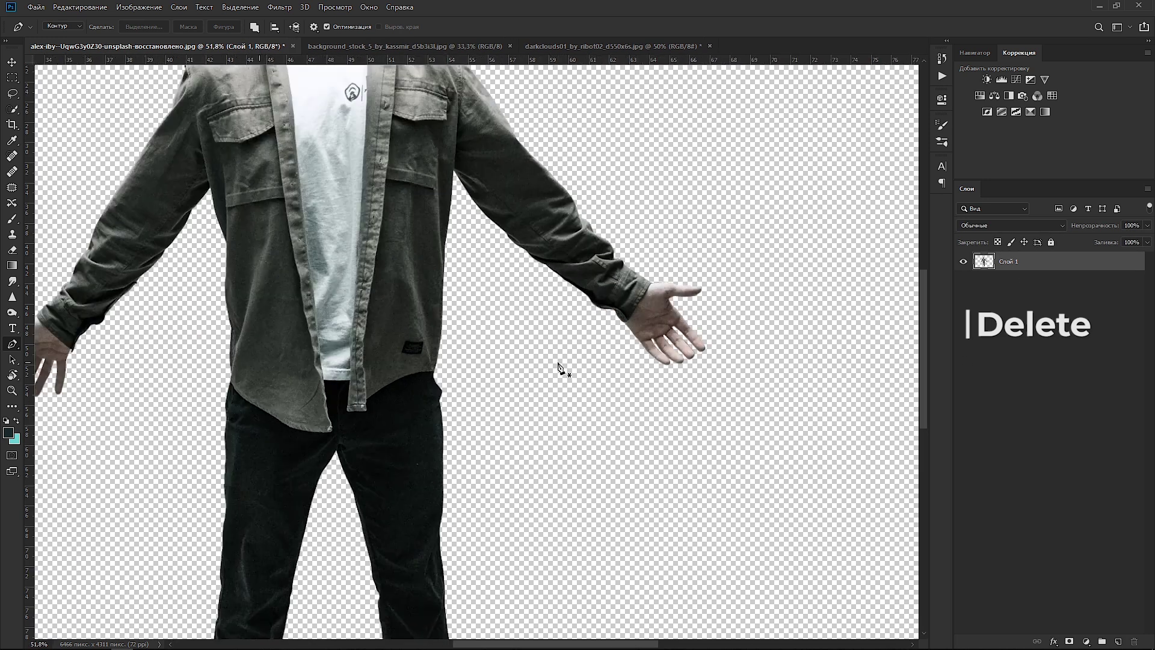
{"action": "scroll", "coordinate": [559, 368], "scroll_direction": "up", "scroll_amount": 2}
{"action": "scroll", "coordinate": [559, 369], "scroll_direction": "up", "scroll_amount": 2}
{"action": "scroll", "coordinate": [559, 369], "scroll_direction": "up", "scroll_amount": 1}
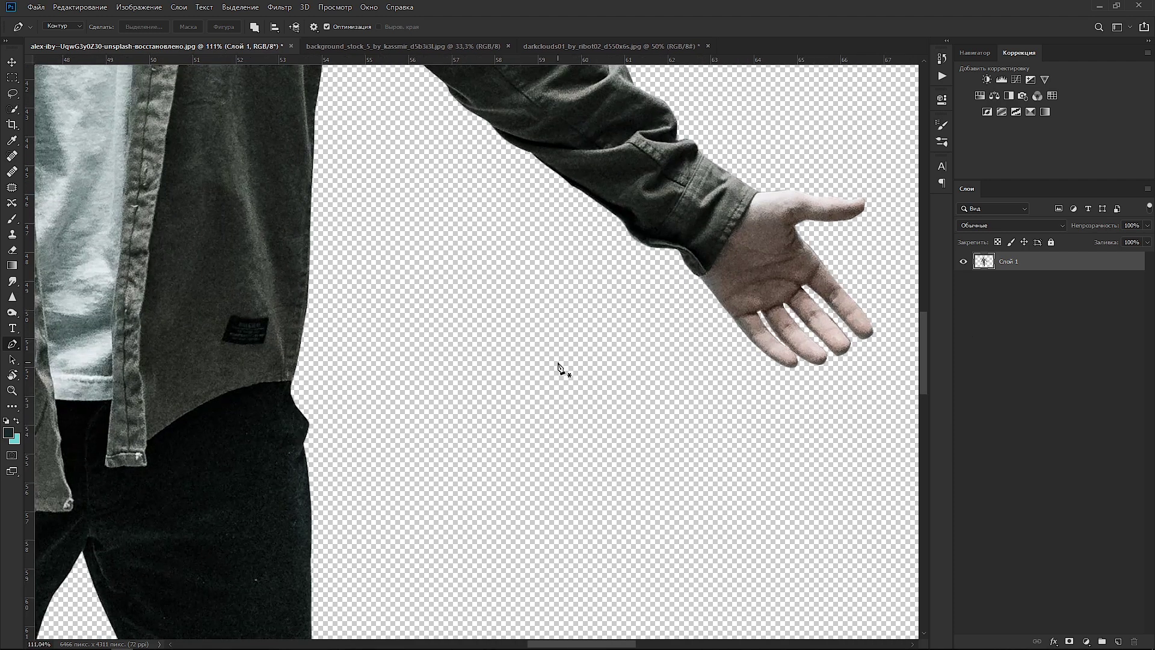
{"action": "scroll", "coordinate": [559, 366], "scroll_direction": "down", "scroll_amount": 2}
{"action": "scroll", "coordinate": [564, 373], "scroll_direction": "down", "scroll_amount": 2}
{"action": "scroll", "coordinate": [575, 340], "scroll_direction": "down", "scroll_amount": 2}
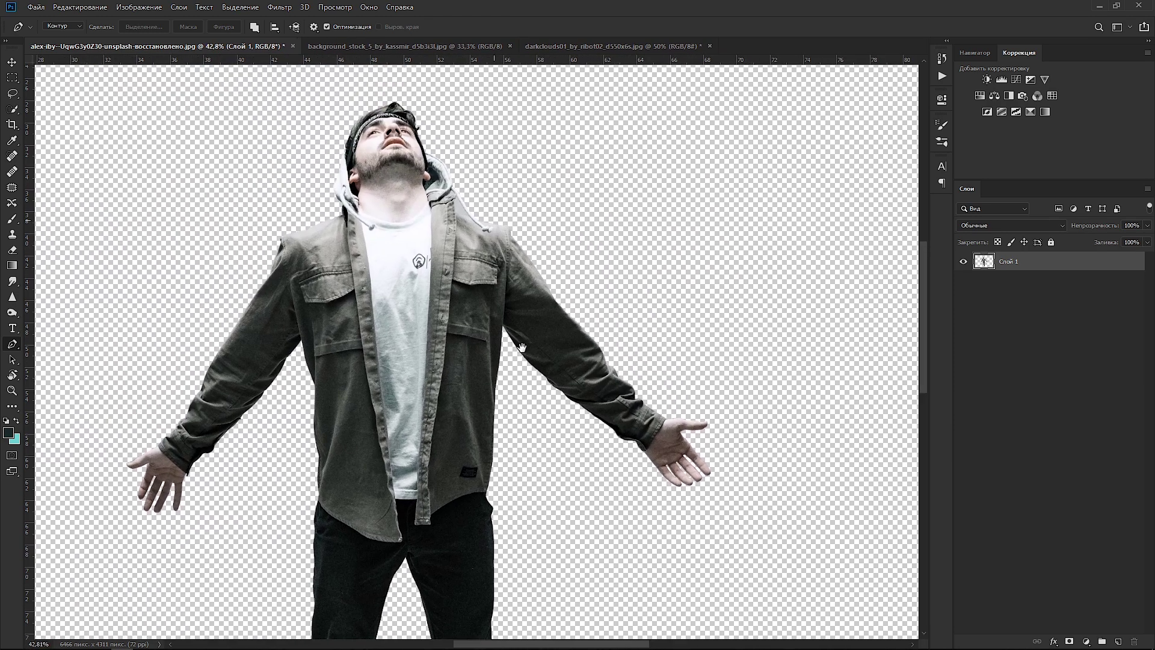
{"action": "scroll", "coordinate": [466, 301], "scroll_direction": "up", "scroll_amount": 1}
{"action": "scroll", "coordinate": [466, 301], "scroll_direction": "up", "scroll_amount": 2}
{"action": "scroll", "coordinate": [464, 301], "scroll_direction": "up", "scroll_amount": 3}
{"action": "scroll", "coordinate": [463, 301], "scroll_direction": "up", "scroll_amount": 2}
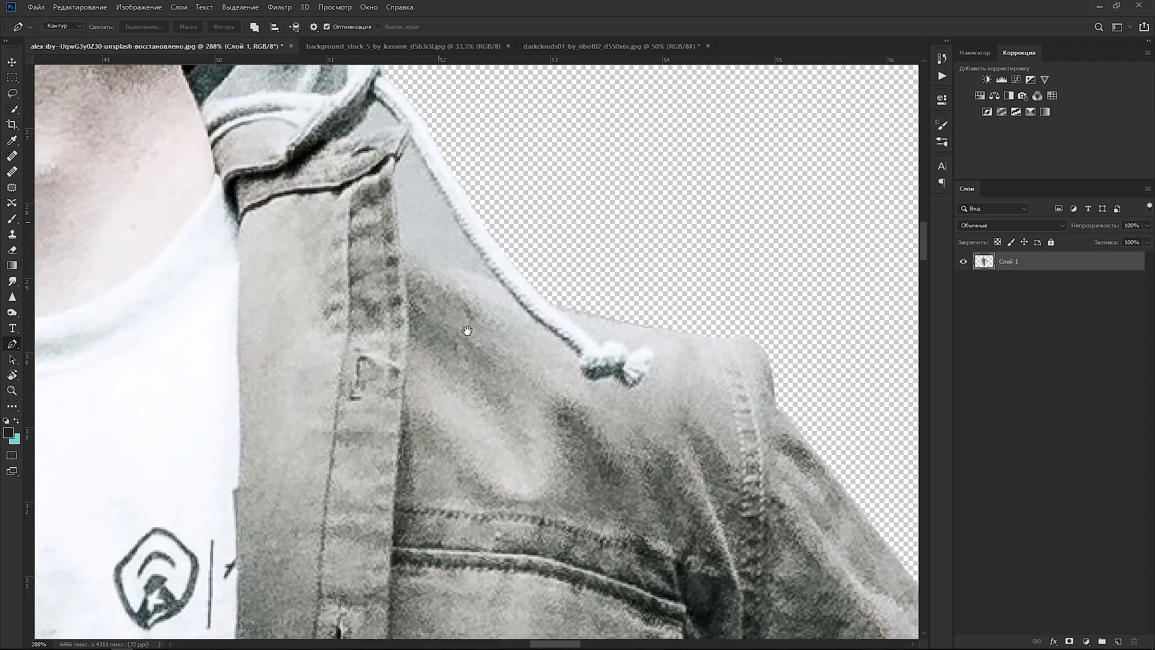
{"action": "scroll", "coordinate": [472, 422], "scroll_direction": "up", "scroll_amount": 2}
Pen-trace the two background gaps beside the hood cord, make them selections, delete them, and deselect.
{"action": "left_click", "coordinate": [435, 367]}
{"action": "left_click", "coordinate": [491, 375]}
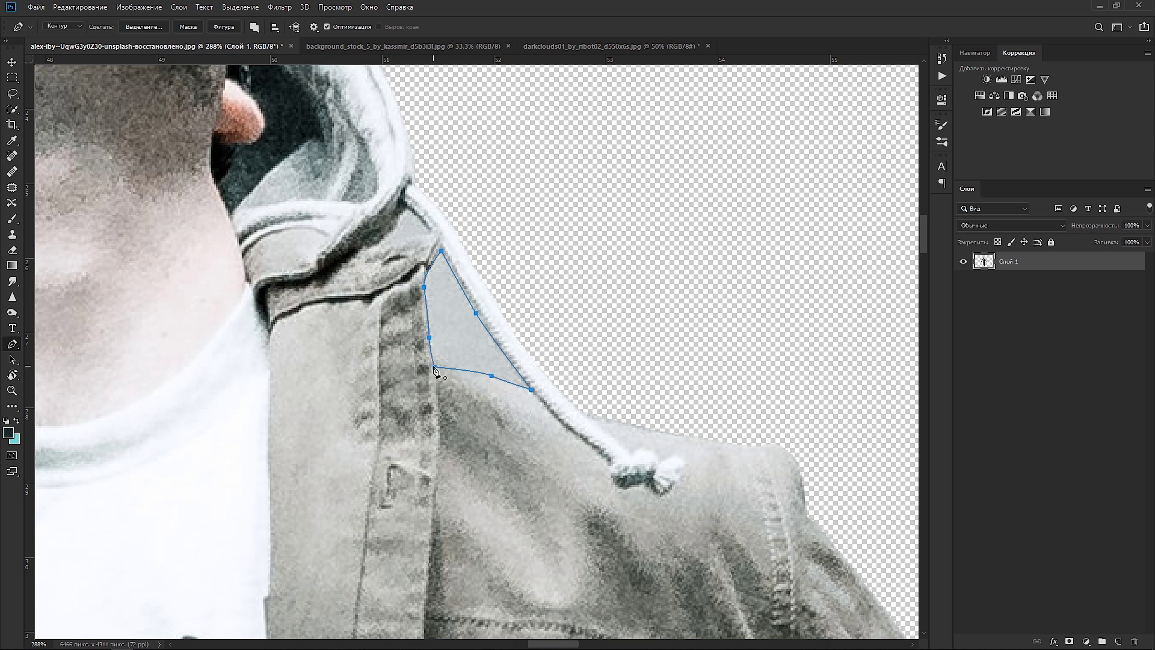
{"action": "right_click", "coordinate": [463, 334]}
{"action": "left_click", "coordinate": [500, 387]}
{"action": "left_click", "coordinate": [657, 169]}
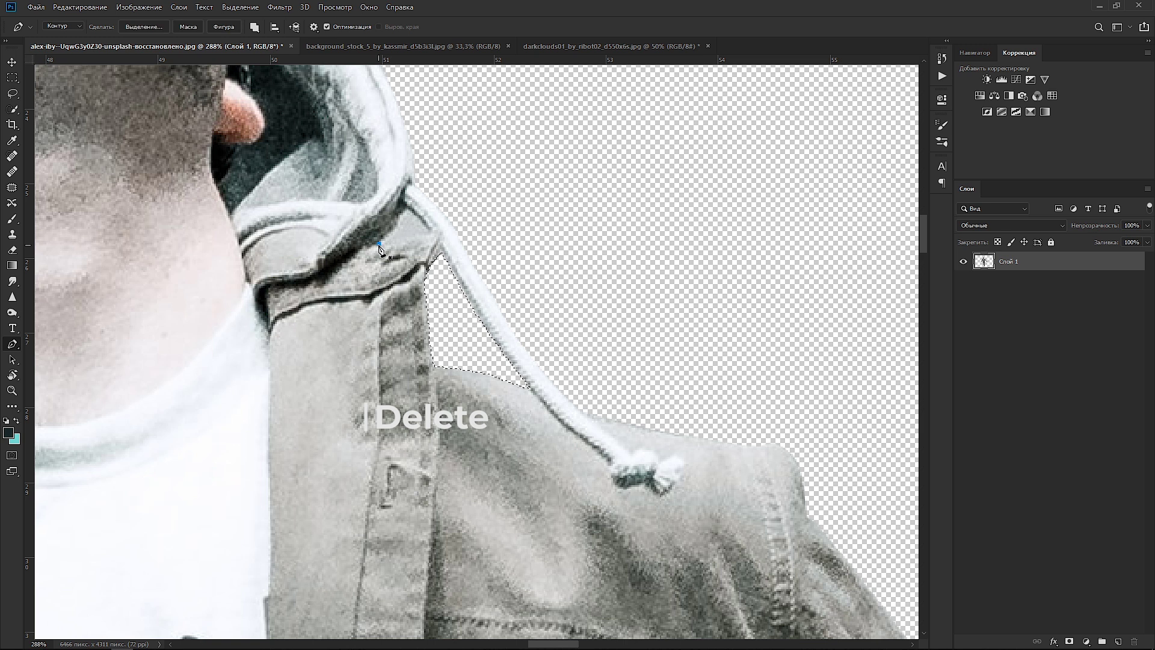
{"action": "left_click", "coordinate": [430, 229]}
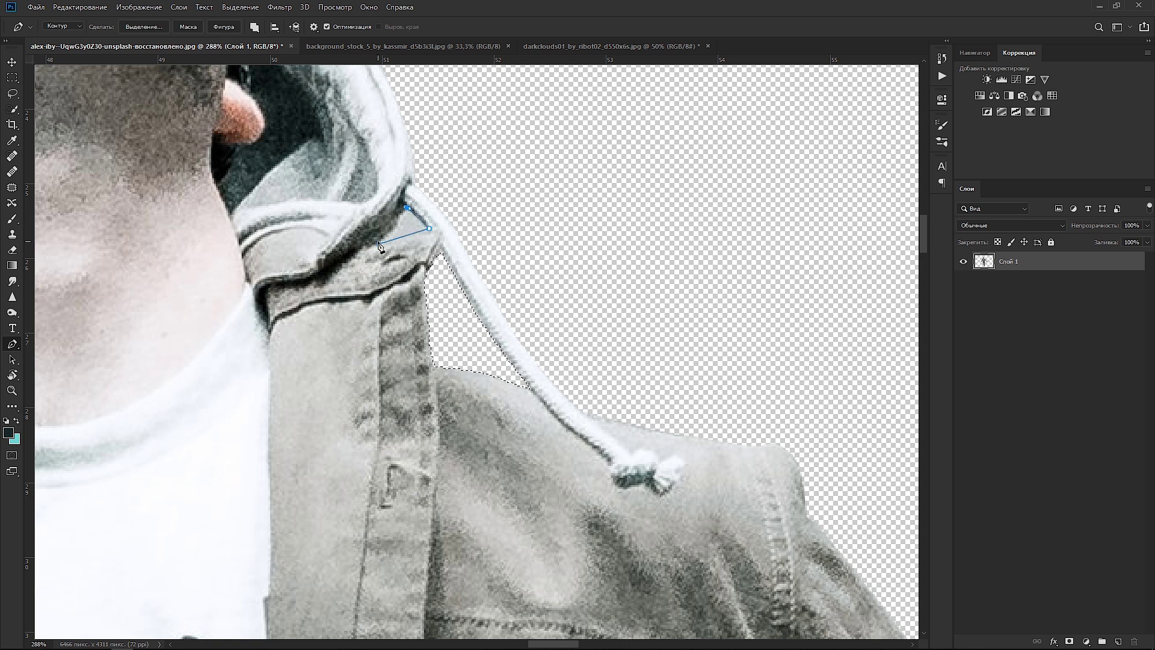
{"action": "right_click", "coordinate": [403, 234]}
{"action": "left_click", "coordinate": [415, 281]}
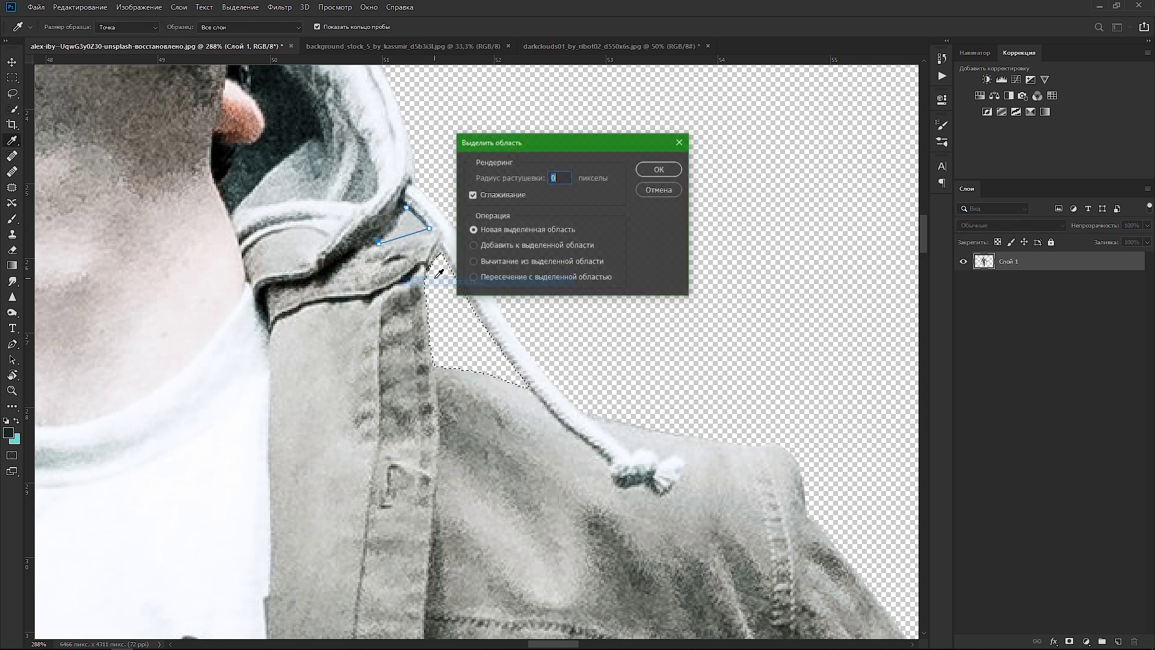
{"action": "left_click", "coordinate": [650, 170]}
{"action": "key", "text": "Delete"}
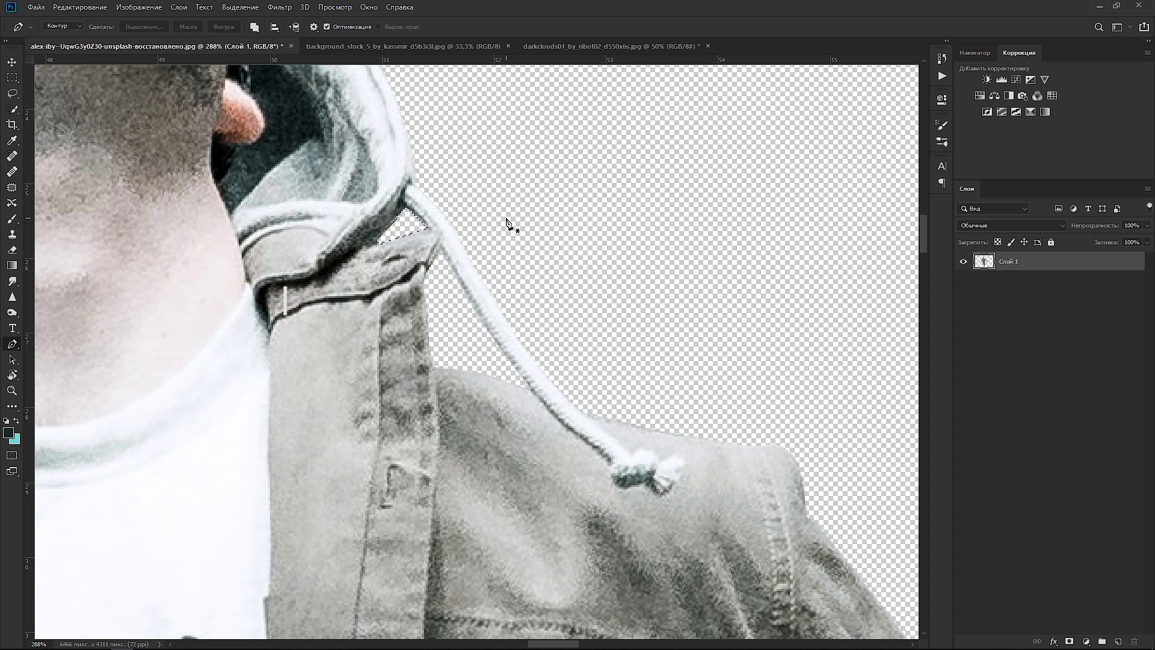
{"action": "key", "text": "ctrl+d"}
Free-transform the man down to about 59.6% and drag him to the canvas centre.
{"action": "key", "text": "v"}
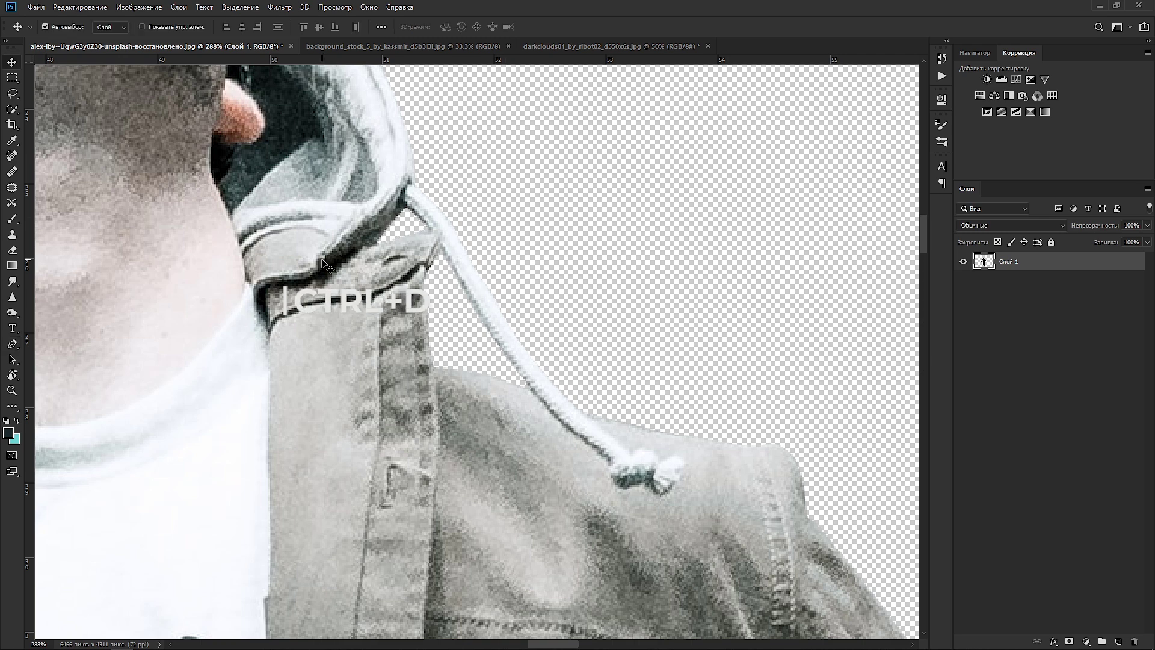
{"action": "scroll", "coordinate": [322, 258], "scroll_direction": "down", "scroll_amount": 5}
{"action": "scroll", "coordinate": [321, 259], "scroll_direction": "down", "scroll_amount": 4}
{"action": "scroll", "coordinate": [322, 259], "scroll_direction": "down", "scroll_amount": 3}
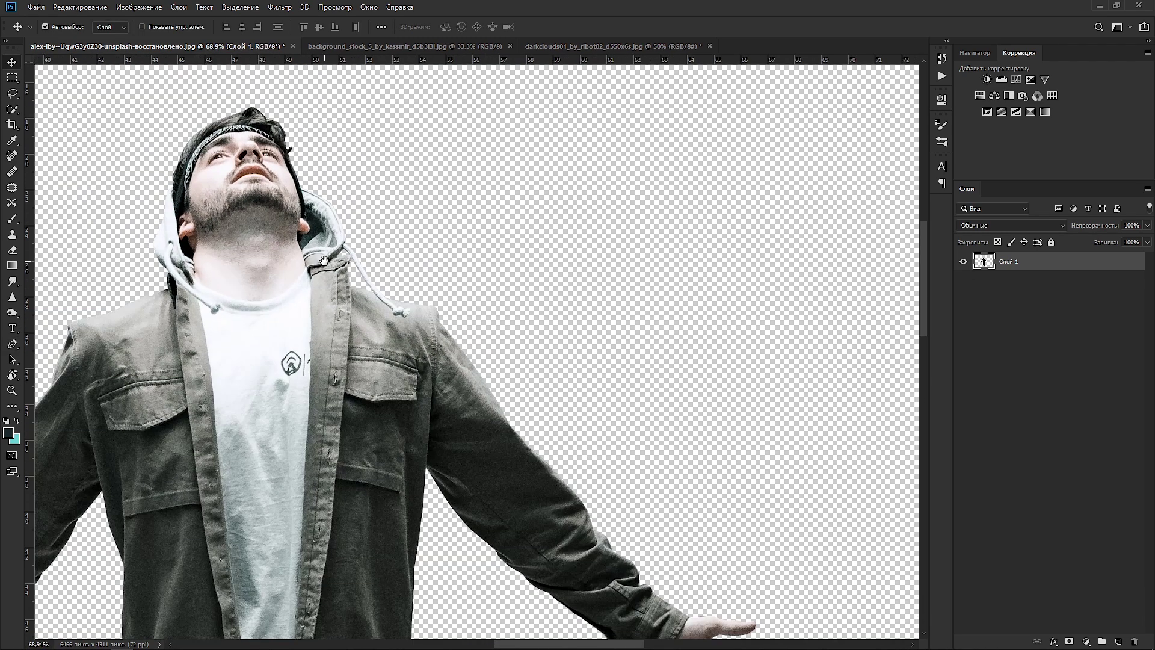
{"action": "scroll", "coordinate": [323, 260], "scroll_direction": "down", "scroll_amount": 2}
{"action": "scroll", "coordinate": [323, 261], "scroll_direction": "down", "scroll_amount": 2}
{"action": "scroll", "coordinate": [323, 261], "scroll_direction": "down", "scroll_amount": 2}
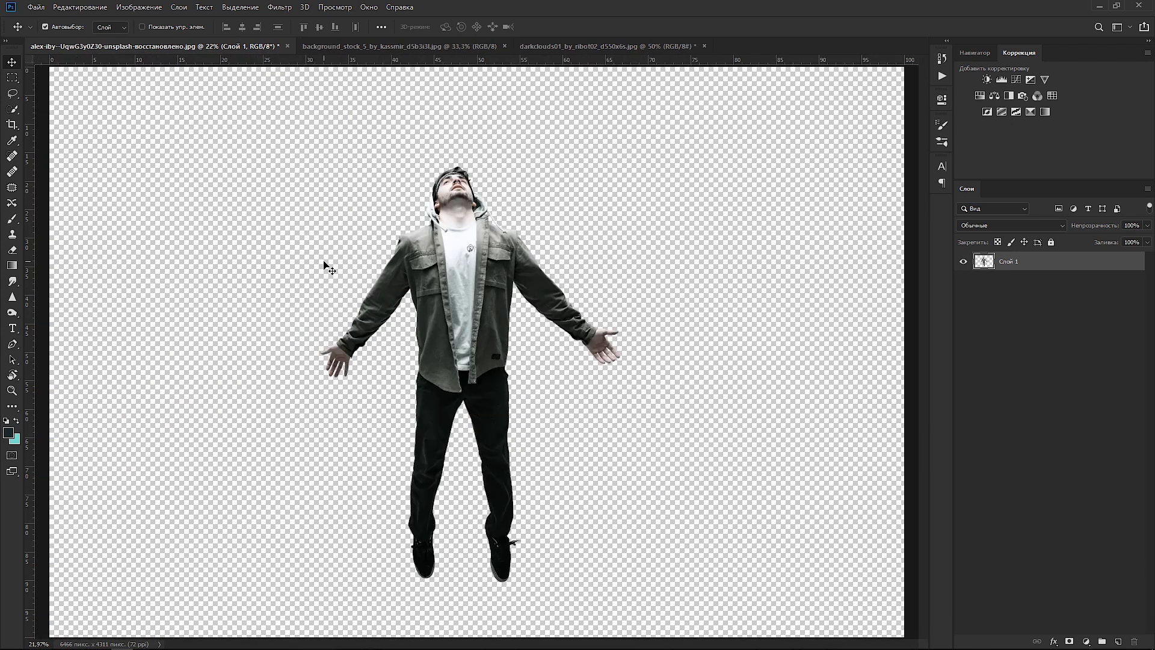
{"action": "scroll", "coordinate": [325, 265], "scroll_direction": "down", "scroll_amount": 1}
{"action": "key", "text": "ctrl+t"}
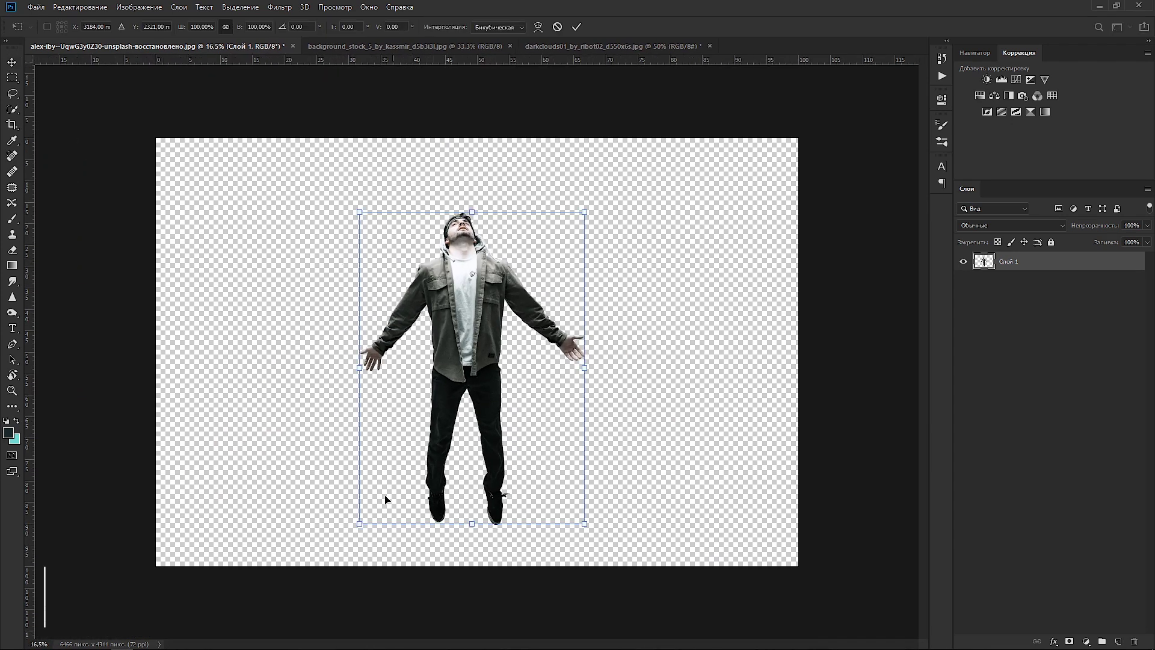
{"action": "left_click_drag", "start_coordinate": [359, 526], "coordinate": [437, 390]}
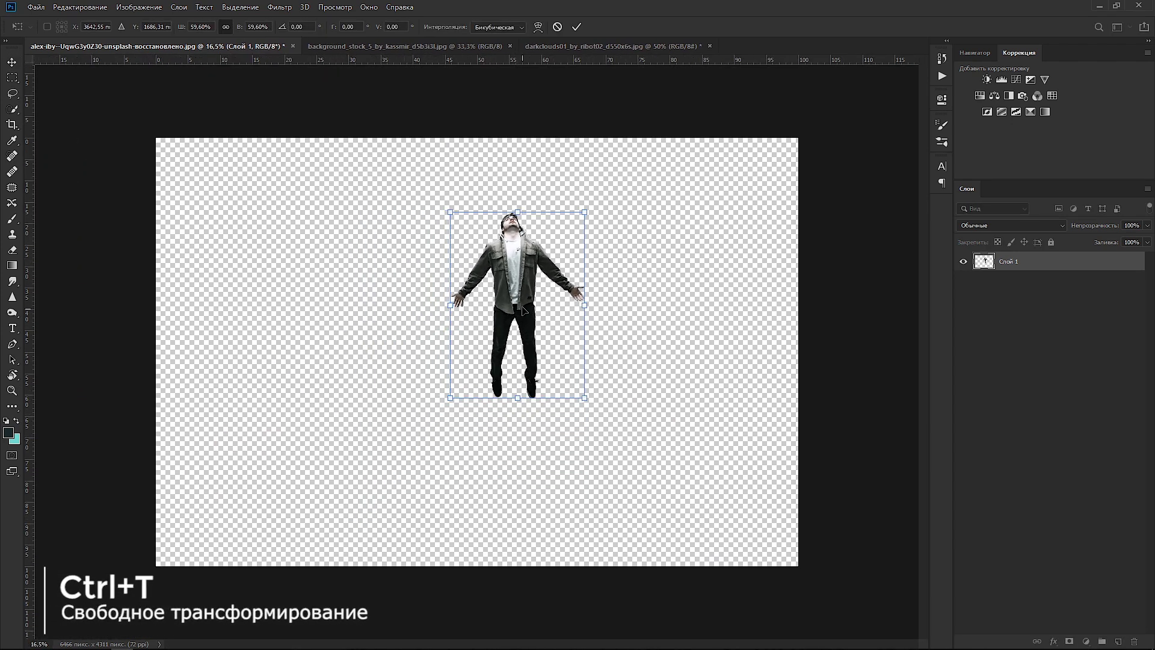
{"action": "mouse_move", "coordinate": [518, 288]}
{"action": "left_mouse_down"}
{"action": "mouse_move", "coordinate": [460, 307]}
{"action": "mouse_move", "coordinate": [478, 338]}
{"action": "left_mouse_up"}
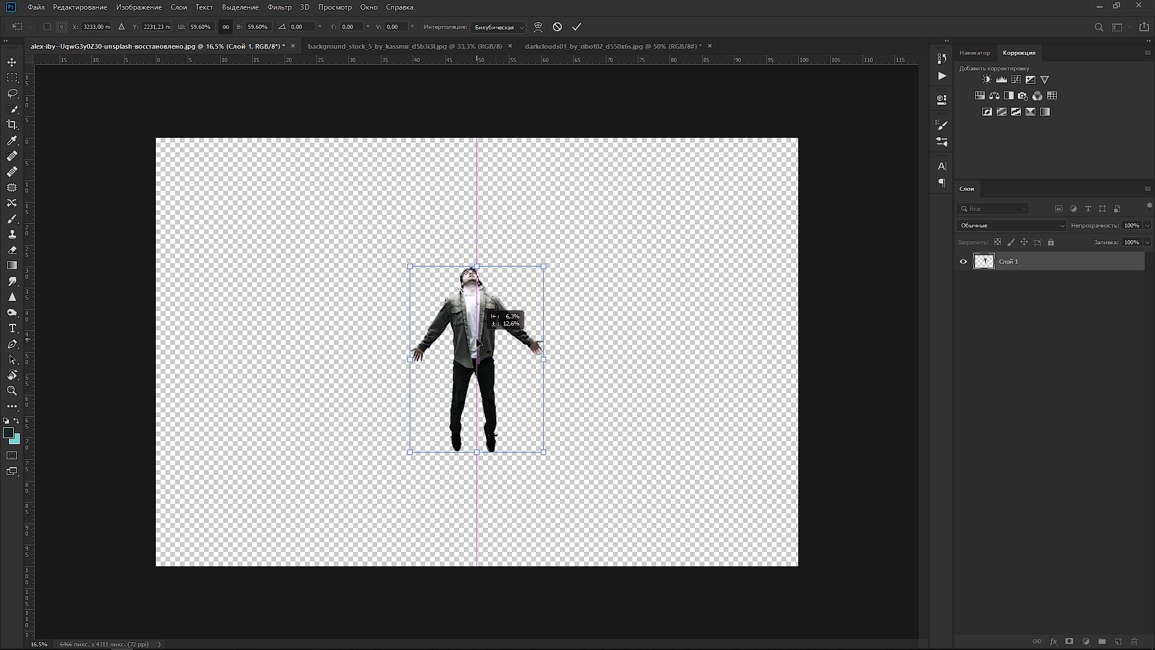
Commit the man's transform, then drag the darkclouds image into his document as Layer 2.
{"action": "left_click", "coordinate": [575, 27]}
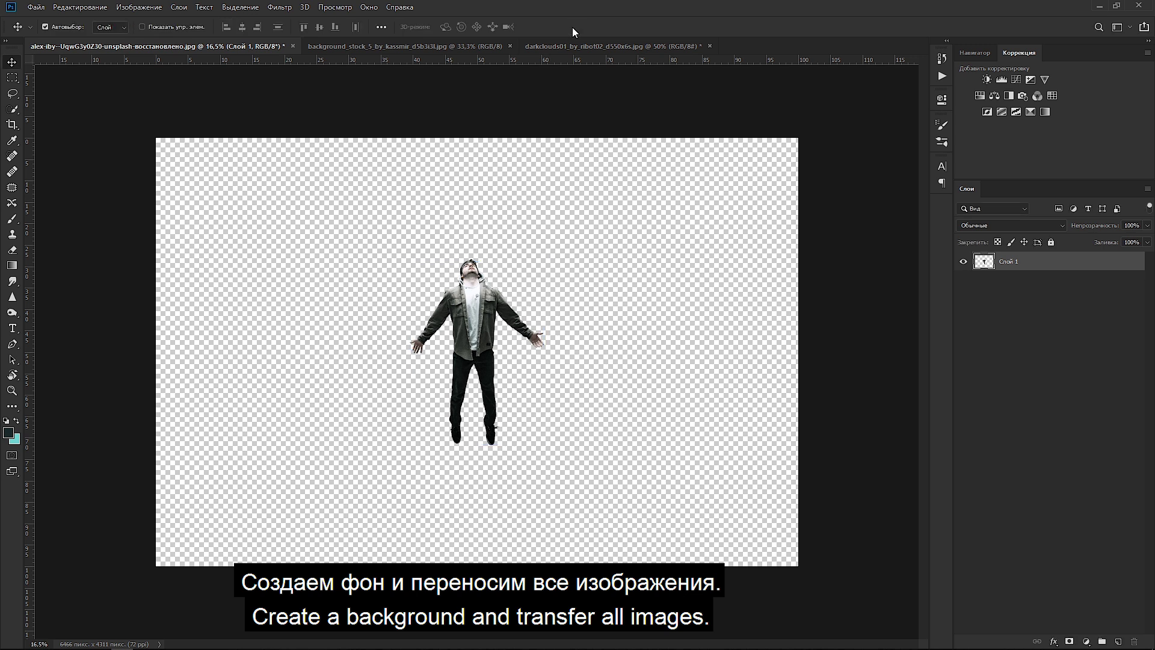
{"action": "left_click", "coordinate": [432, 49]}
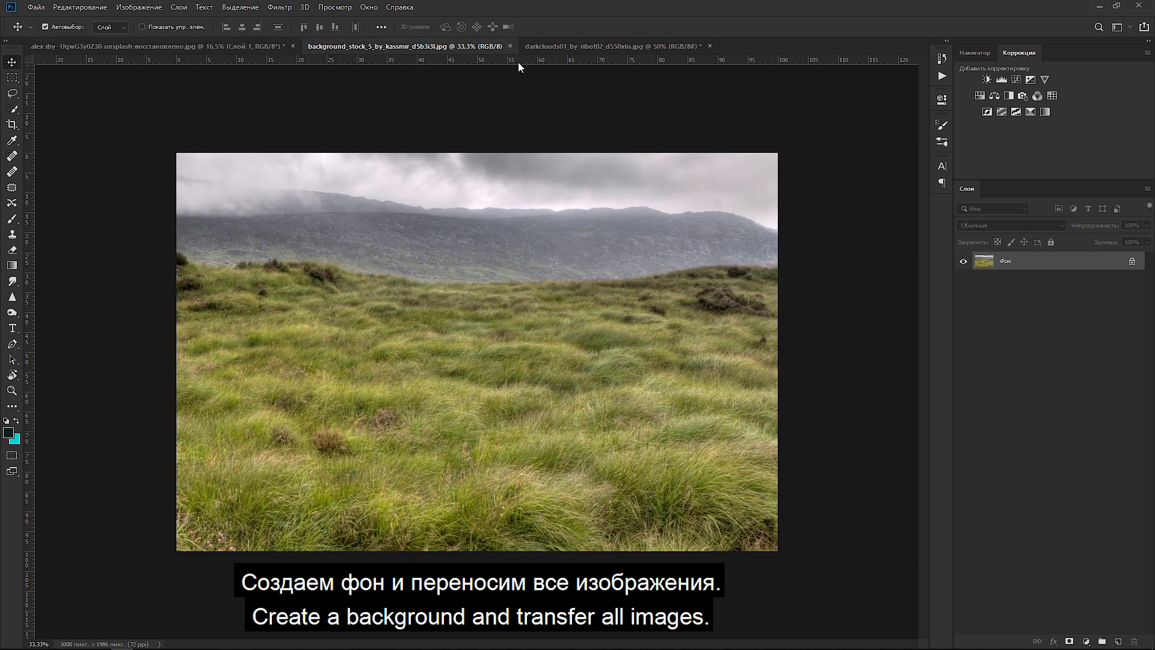
{"action": "left_click", "coordinate": [582, 48]}
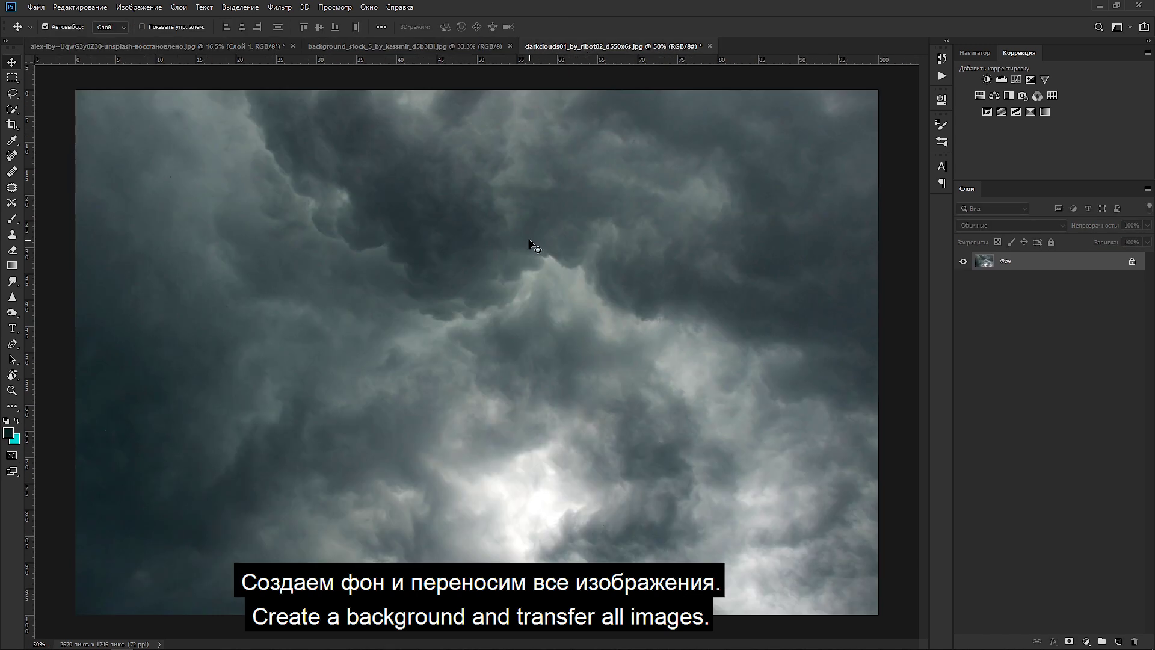
{"action": "mouse_move", "coordinate": [532, 244]}
{"action": "left_mouse_down"}
{"action": "mouse_move", "coordinate": [236, 55]}
{"action": "mouse_move", "coordinate": [392, 254]}
{"action": "left_mouse_up"}
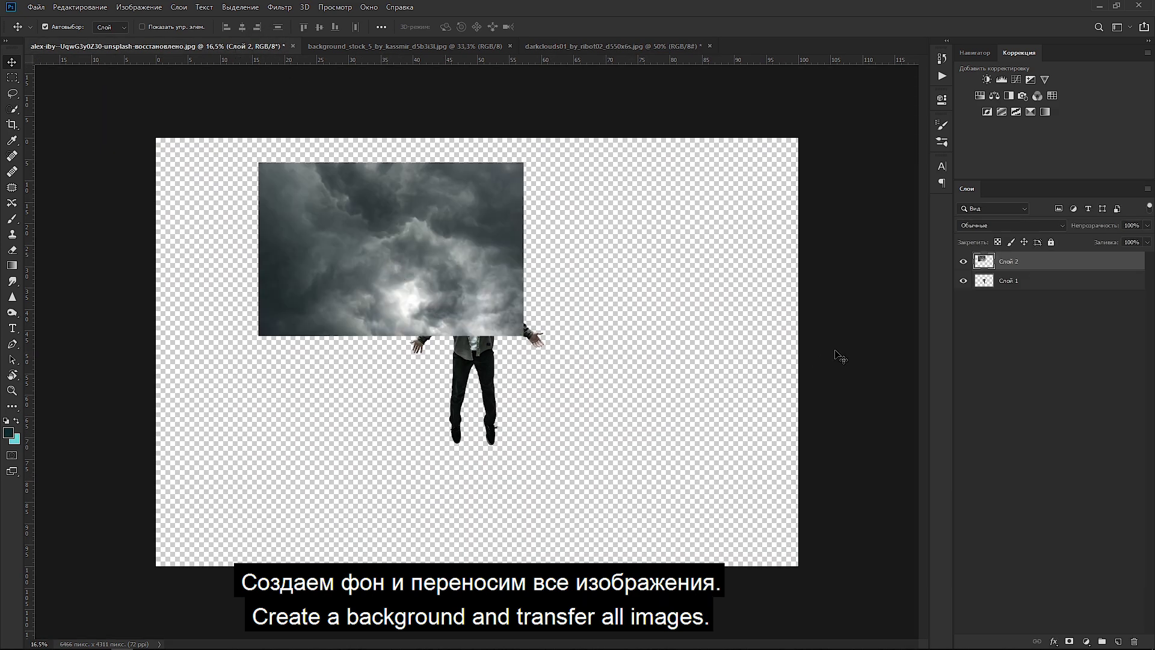
Put the man above the clouds and enlarge the clouds to about 187%, aligned to the canvas top.
{"action": "left_click_drag", "start_coordinate": [981, 278], "coordinate": [979, 291]}
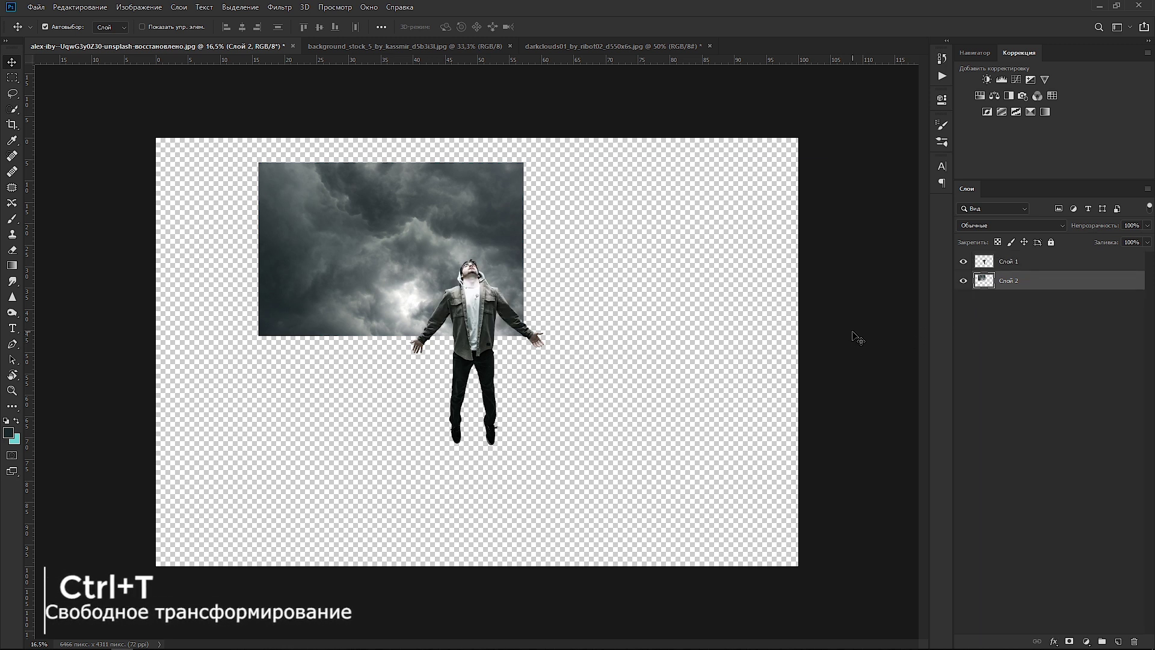
{"action": "key", "text": "ctrl+t"}
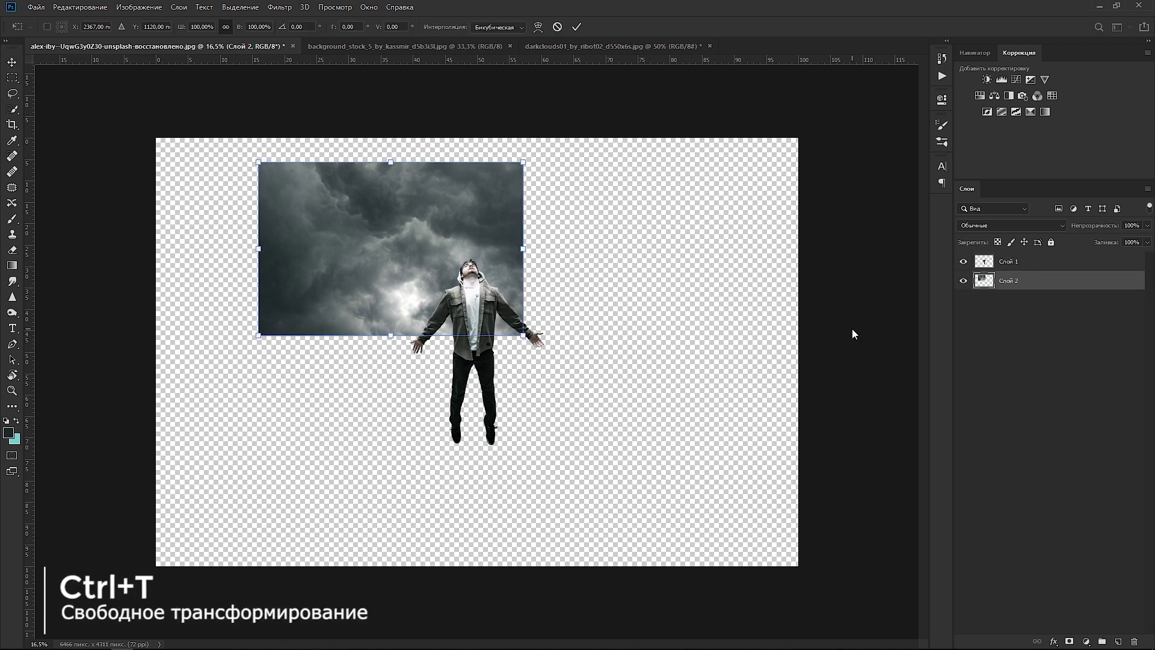
{"action": "left_click_drag", "start_coordinate": [523, 335], "coordinate": [815, 400]}
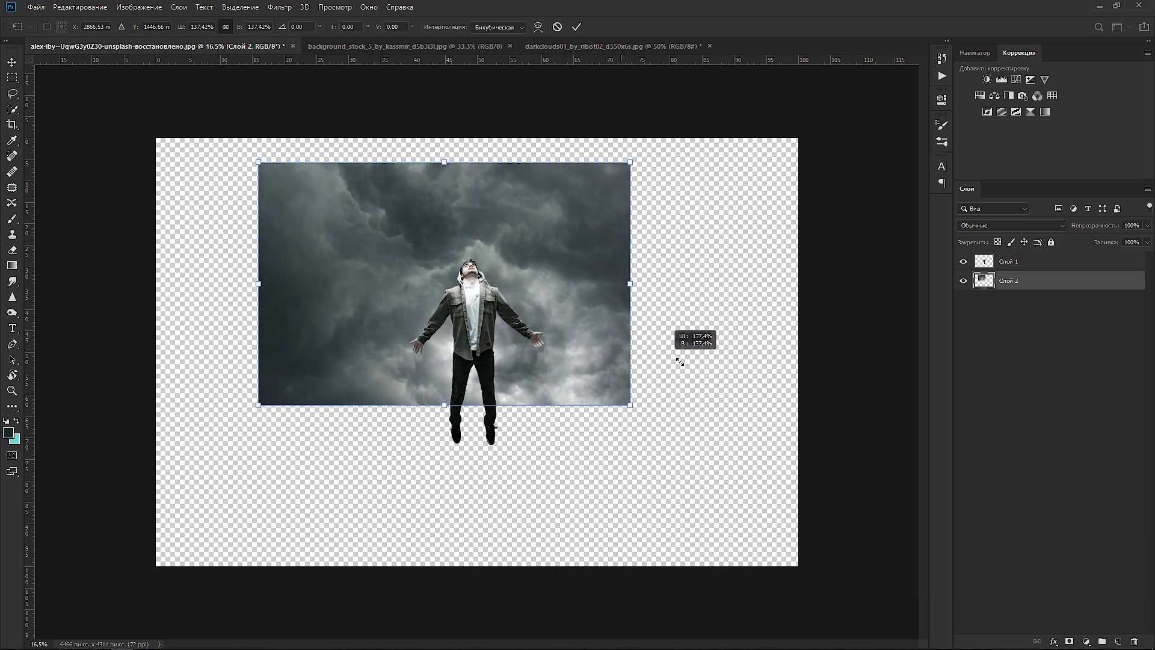
{"action": "left_click_drag", "start_coordinate": [632, 371], "coordinate": [603, 347]}
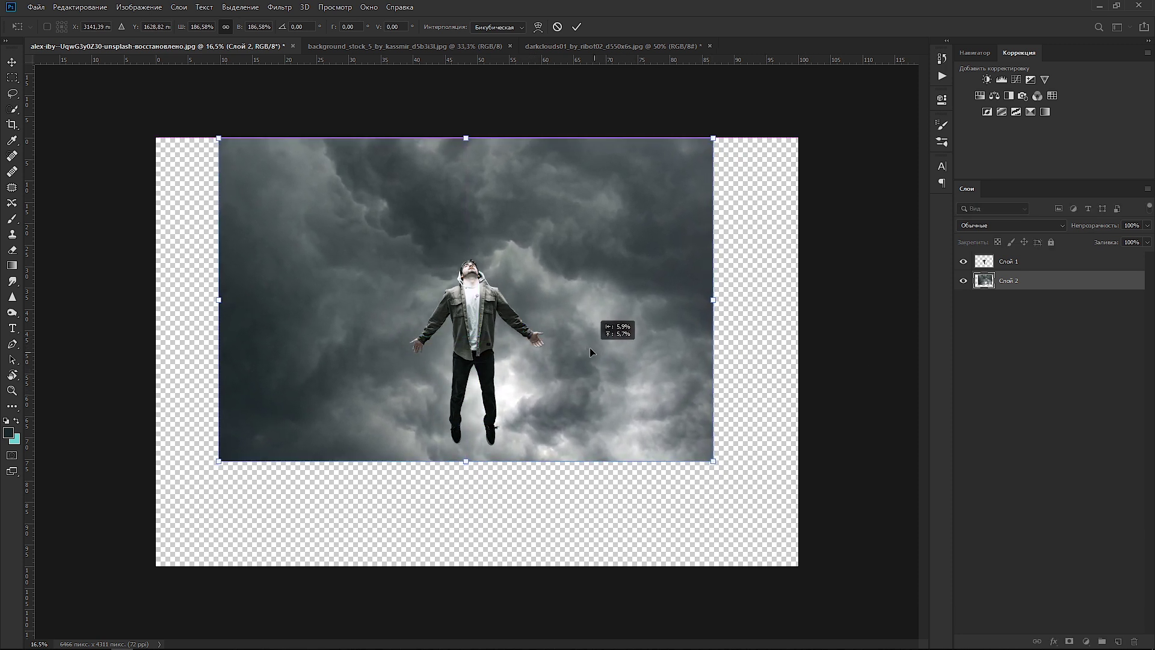
Adjust the clouds in perspective, square the bottom corners, shift them slightly left, and commit.
{"action": "right_click", "coordinate": [580, 337]}
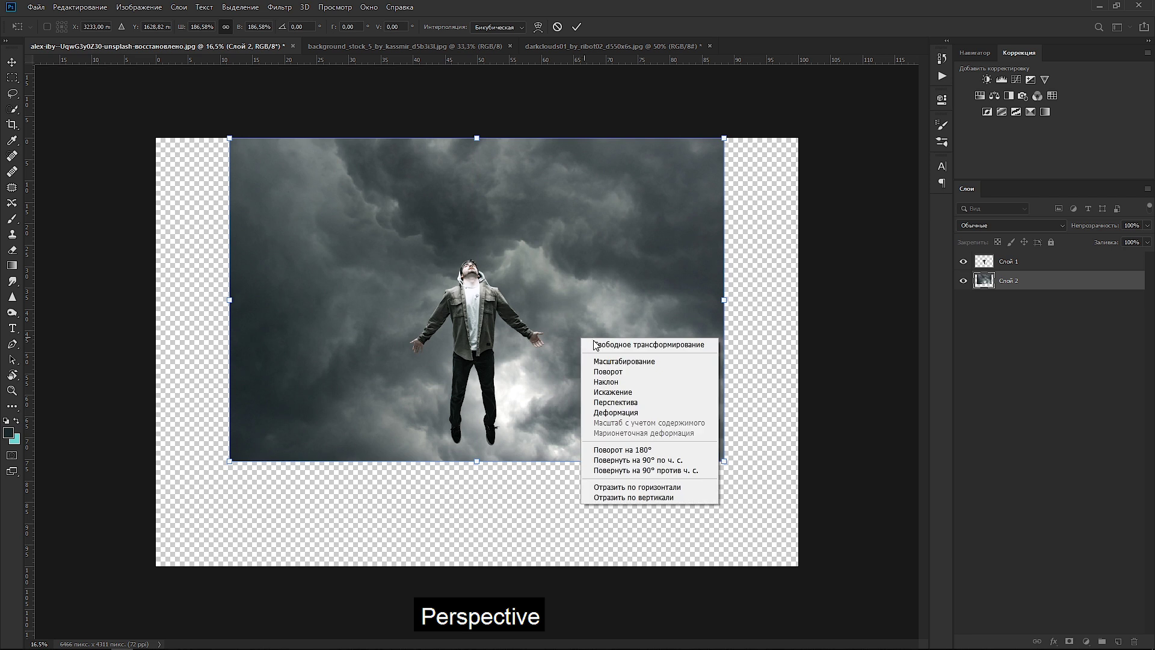
{"action": "left_click", "coordinate": [623, 403]}
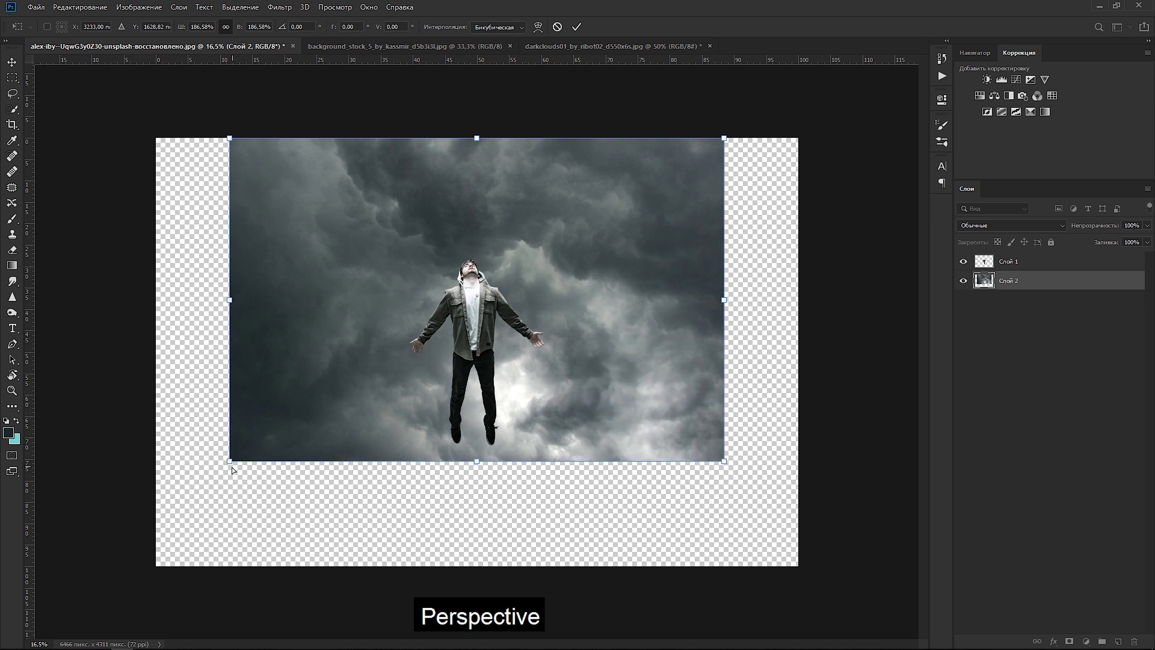
{"action": "left_click_drag", "start_coordinate": [230, 462], "coordinate": [253, 462]}
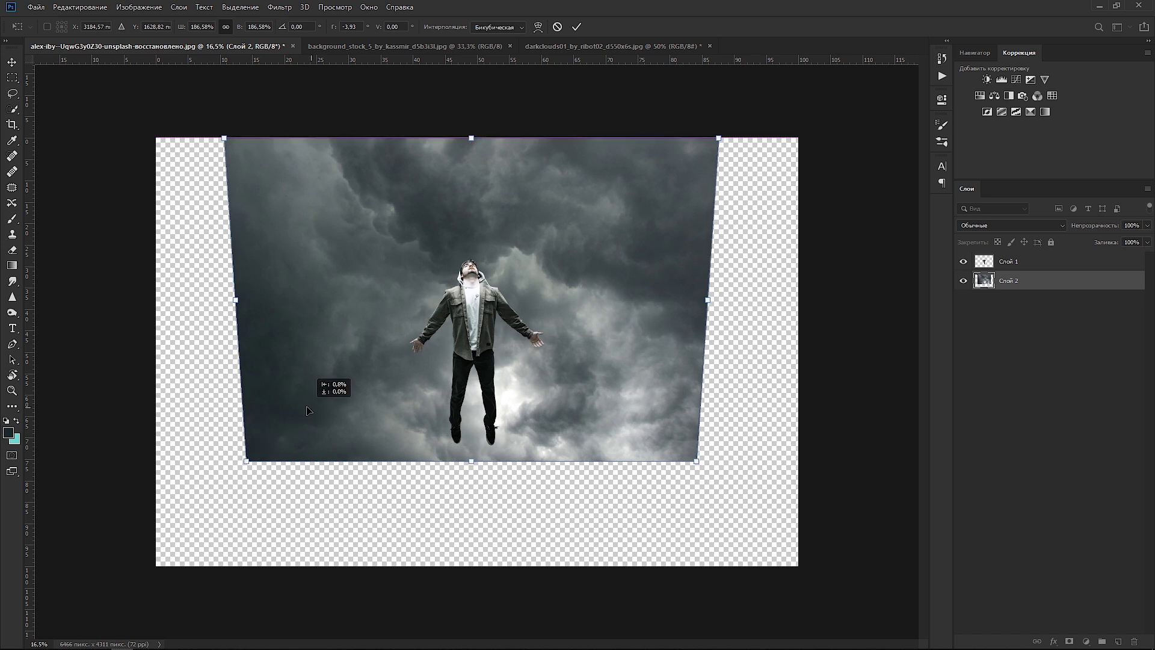
{"action": "left_click_drag", "start_coordinate": [312, 410], "coordinate": [304, 410]}
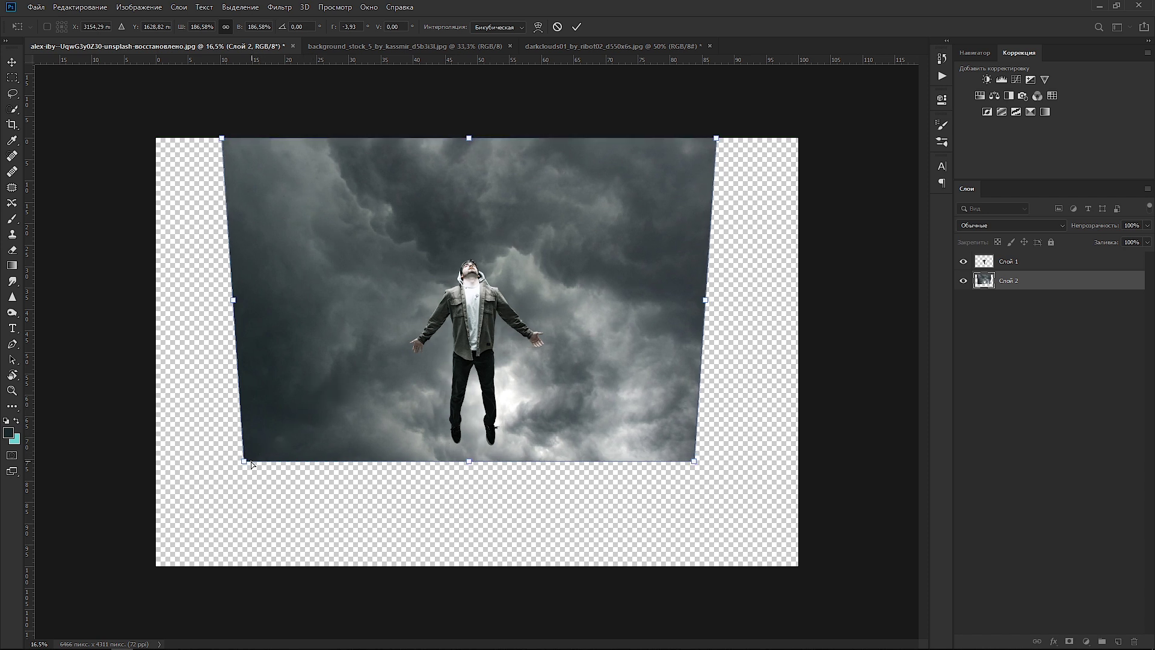
{"action": "left_click_drag", "start_coordinate": [244, 463], "coordinate": [224, 461]}
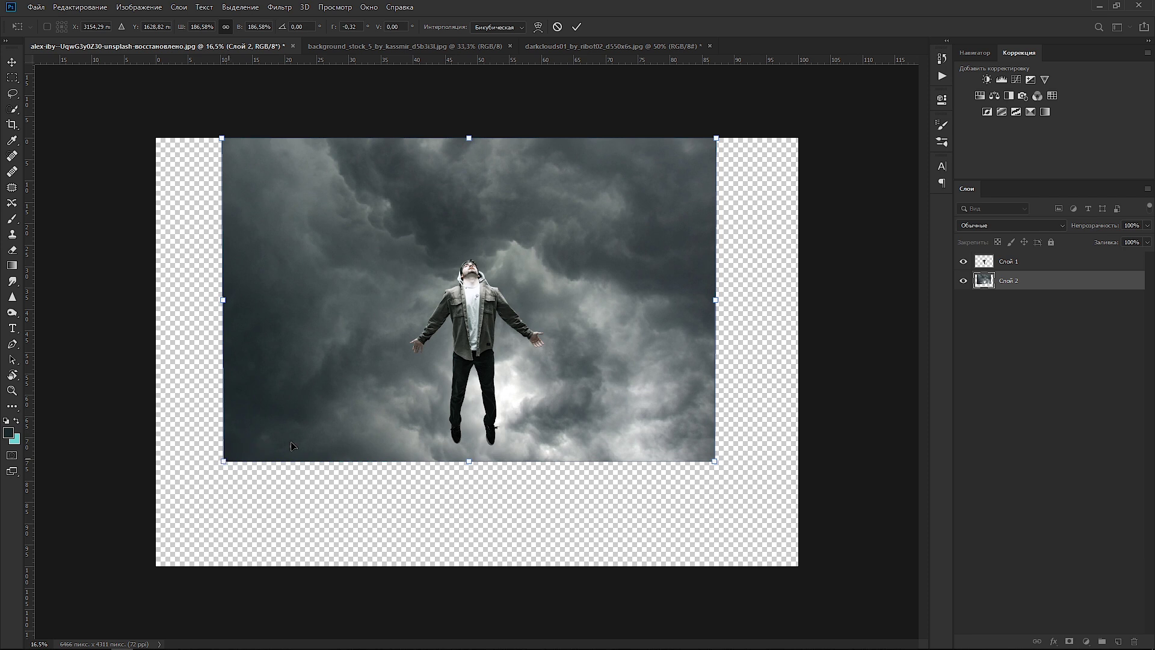
{"action": "left_click_drag", "start_coordinate": [333, 429], "coordinate": [316, 428]}
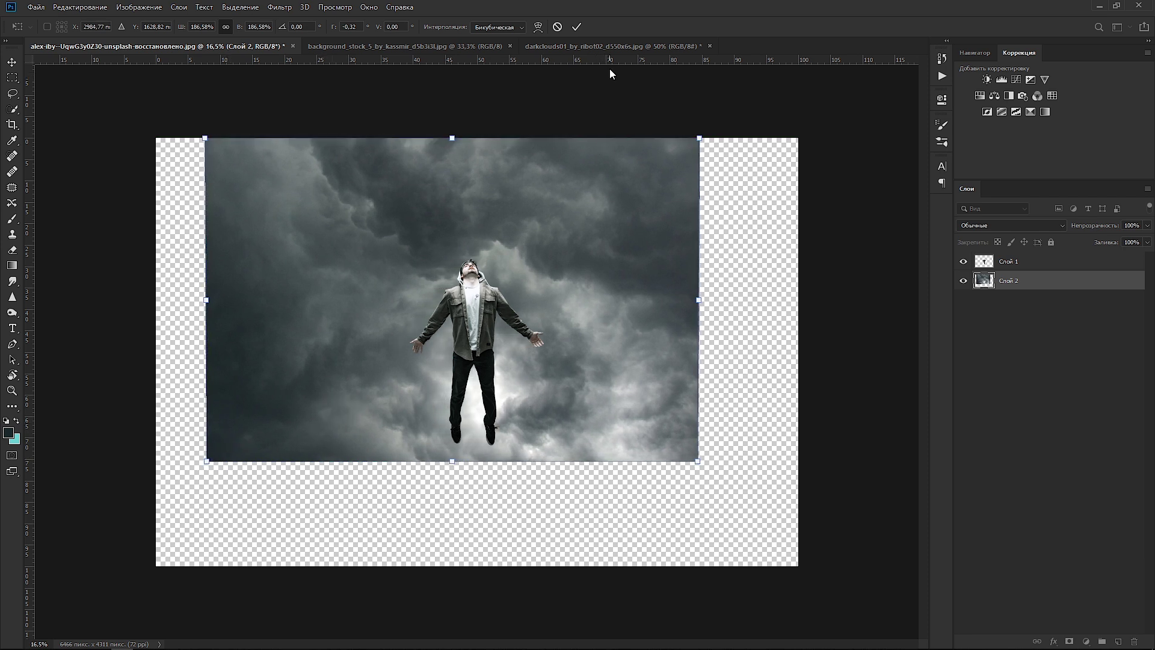
{"action": "left_click", "coordinate": [578, 26]}
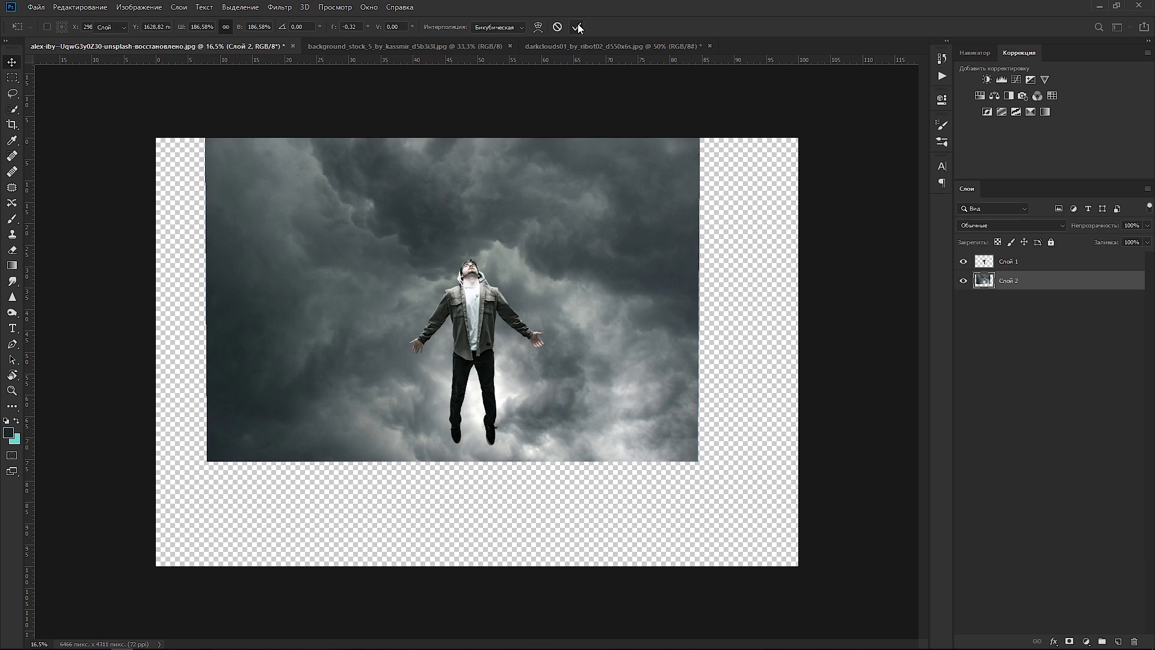
Drag the grass photo in as Layer 3, close both source documents unsaved, and reorder it between man and clouds.
{"action": "left_click", "coordinate": [453, 46]}
{"action": "mouse_move", "coordinate": [984, 263]}
{"action": "left_mouse_down"}
{"action": "mouse_move", "coordinate": [414, 345]}
{"action": "mouse_move", "coordinate": [410, 443]}
{"action": "left_mouse_up"}
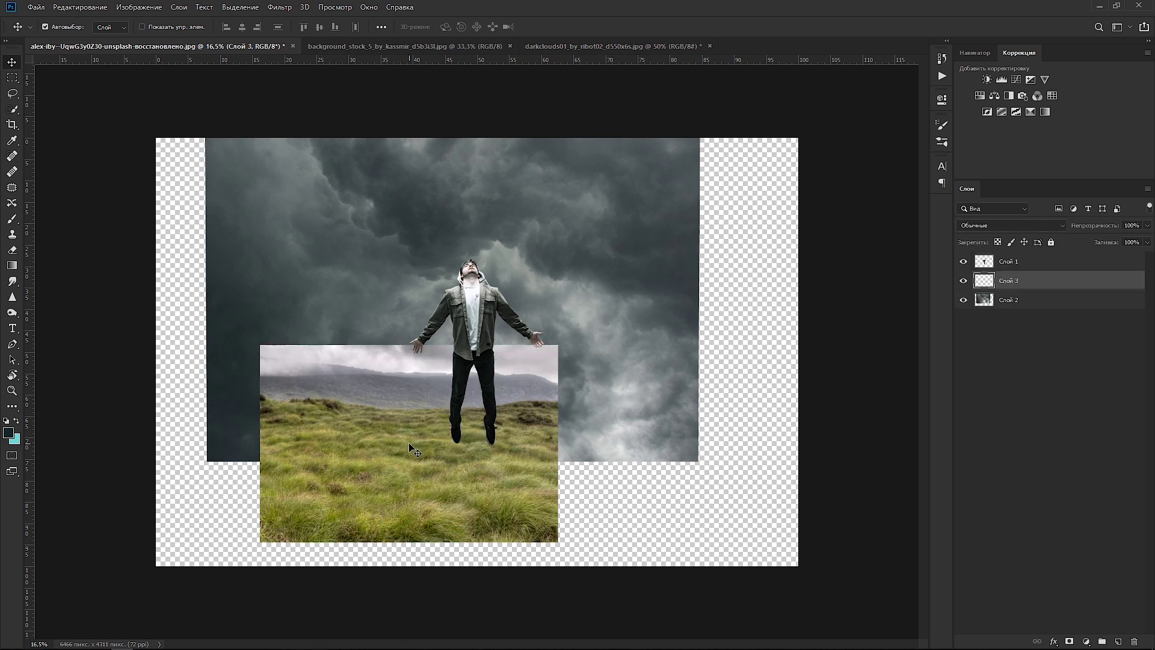
{"action": "left_click", "coordinate": [461, 48]}
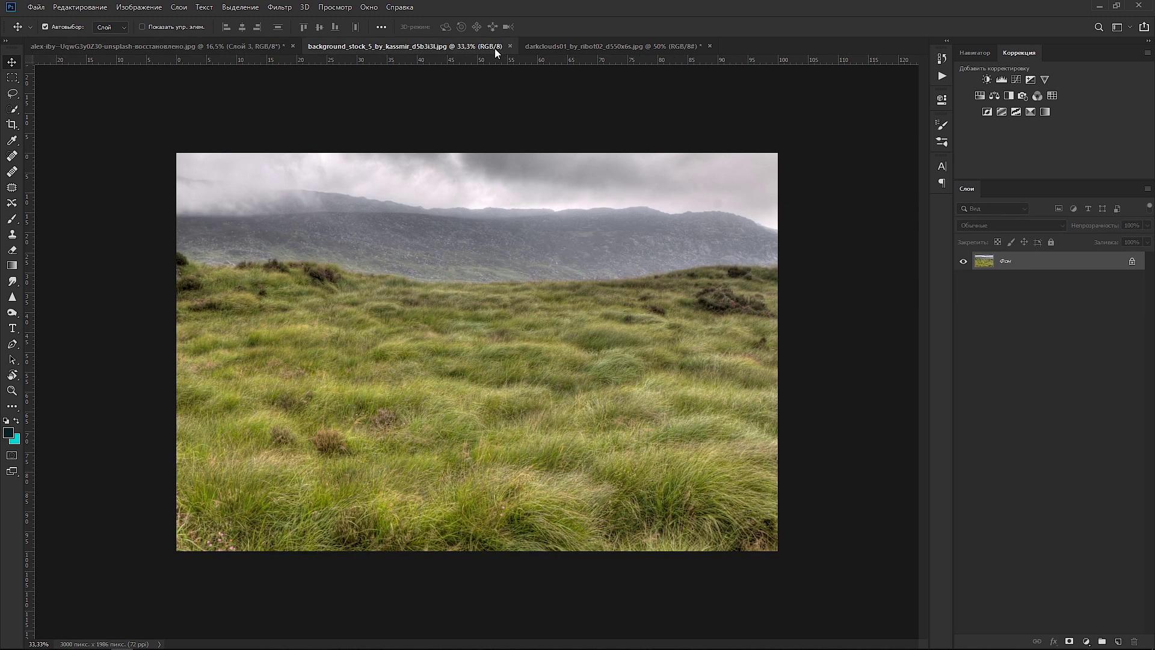
{"action": "left_click", "coordinate": [510, 46]}
{"action": "left_click", "coordinate": [464, 46]}
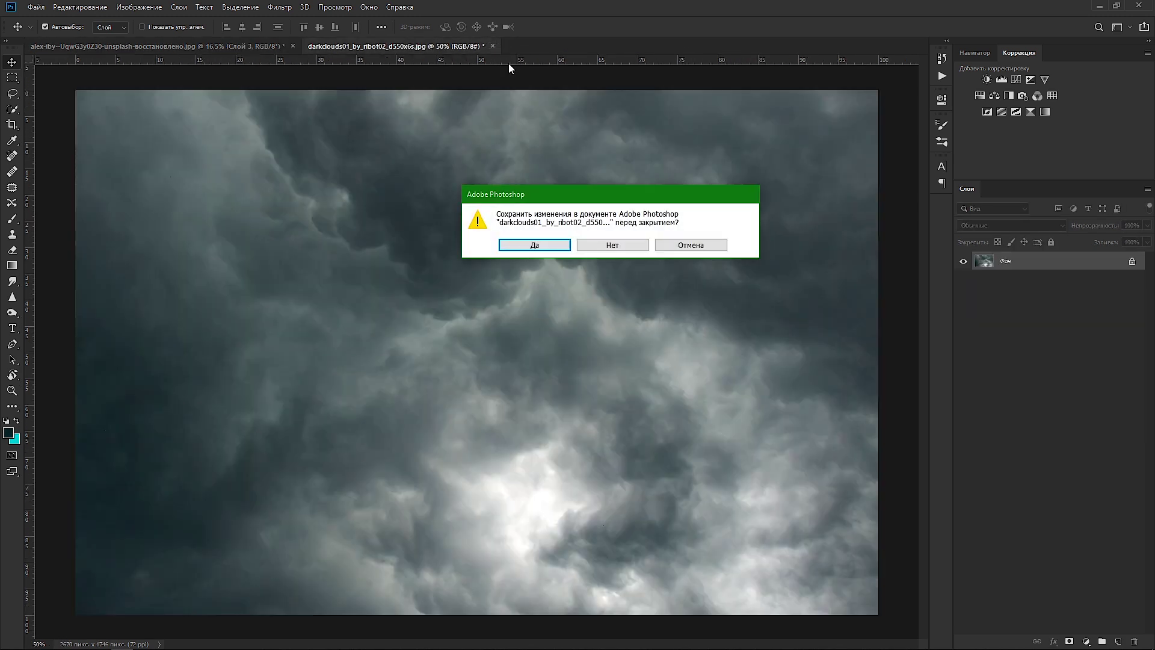
{"action": "left_click", "coordinate": [633, 245]}
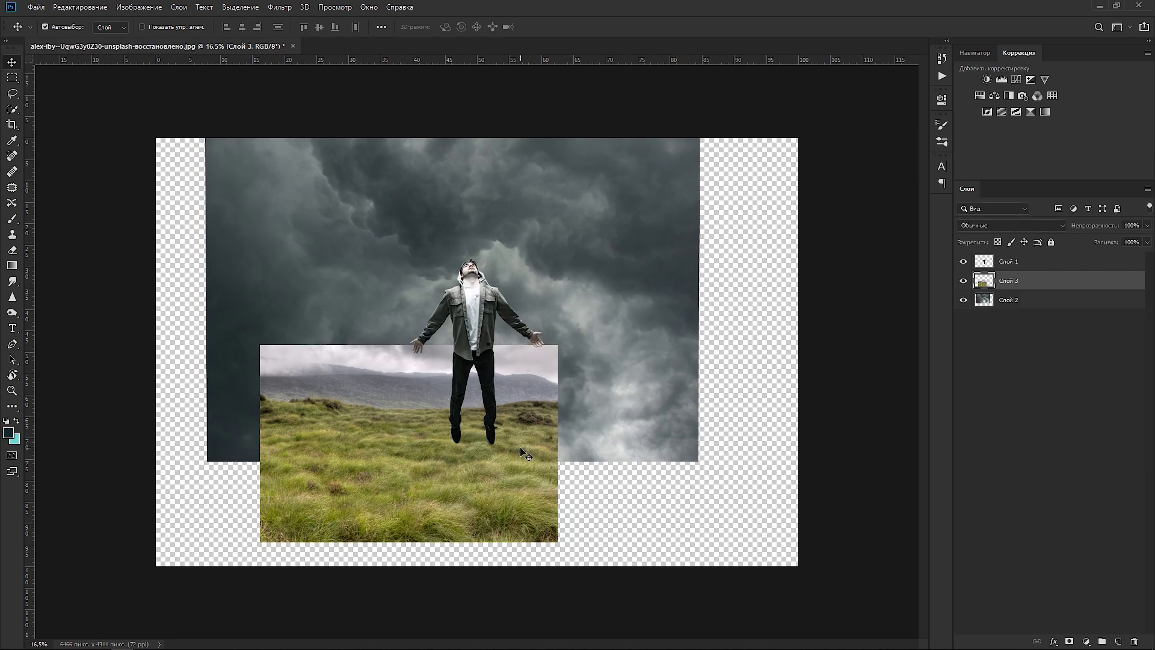
{"action": "mouse_move", "coordinate": [984, 281]}
{"action": "left_mouse_down"}
{"action": "mouse_move", "coordinate": [989, 309]}
{"action": "mouse_move", "coordinate": [976, 280]}
{"action": "left_mouse_up"}
Enlarge the grass photo with Free Transform and move it left and up.
{"action": "key", "text": "ctrl+t"}
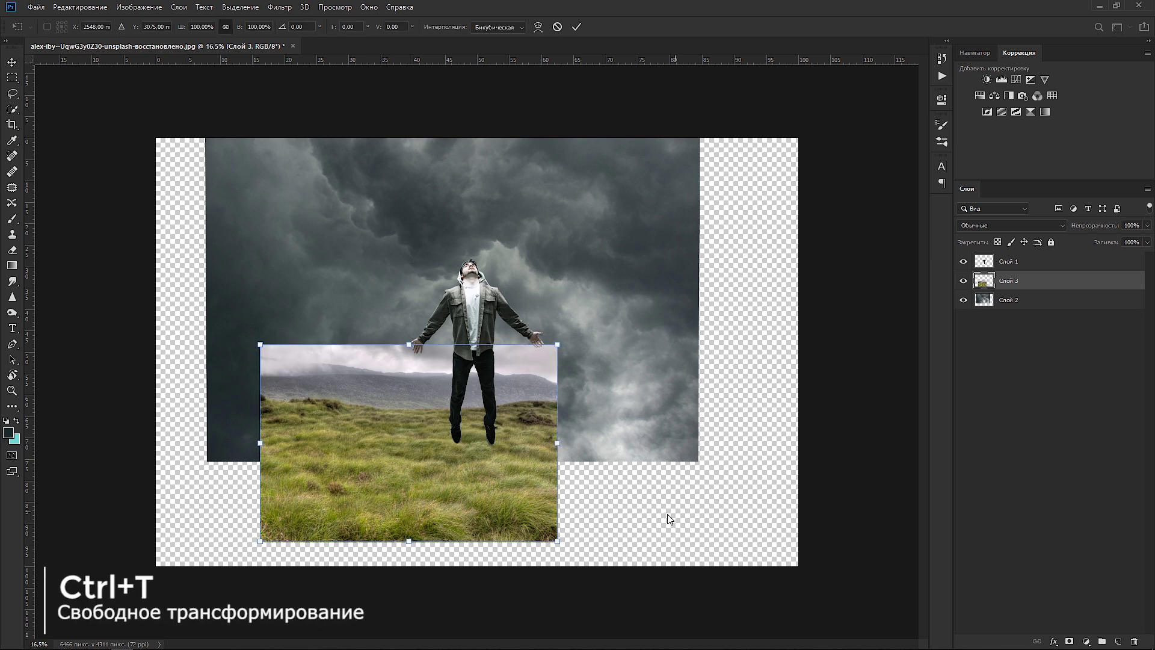
{"action": "left_click_drag", "start_coordinate": [559, 542], "coordinate": [848, 547]}
{"action": "mouse_move", "coordinate": [557, 516]}
{"action": "left_mouse_down"}
{"action": "mouse_move", "coordinate": [468, 496]}
{"action": "mouse_move", "coordinate": [479, 492]}
{"action": "left_mouse_up"}
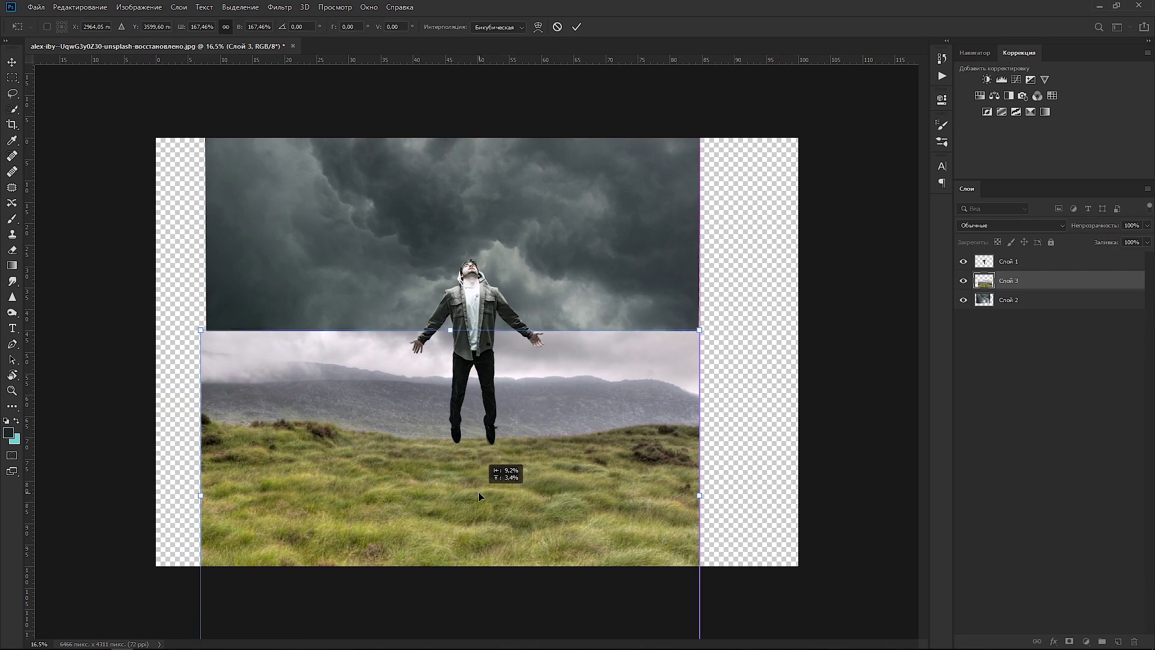
{"action": "key", "text": "ctrl+minus"}
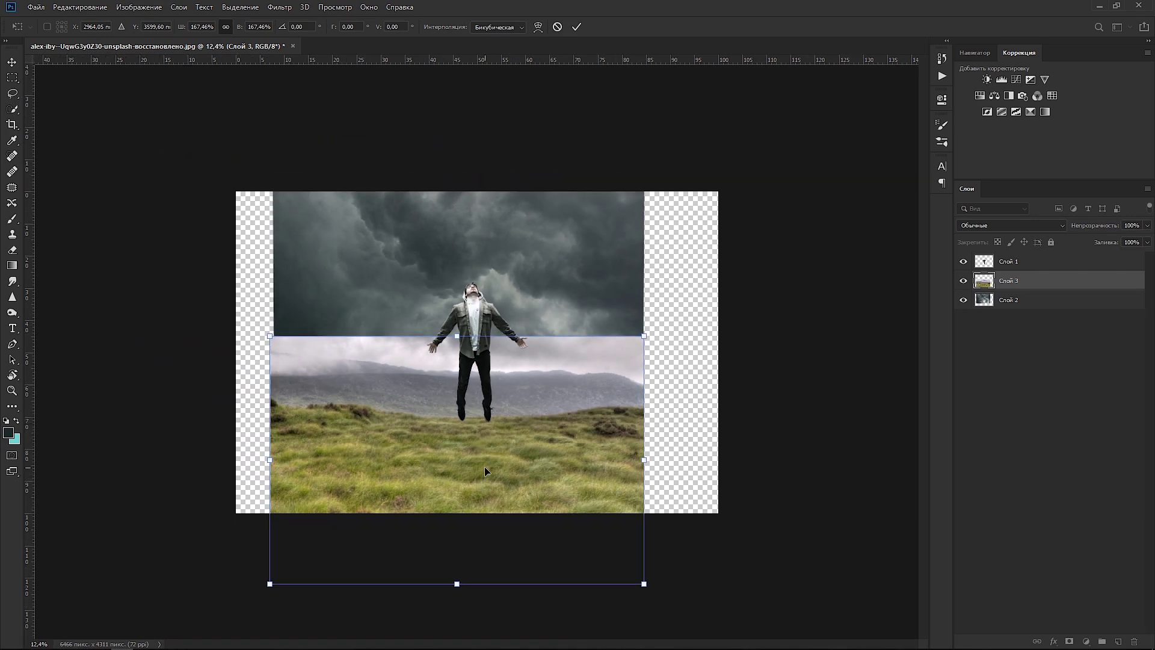
Widen the grass photo's bottom in Perspective mode, tweak its skew, and commit.
{"action": "right_click", "coordinate": [486, 468]}
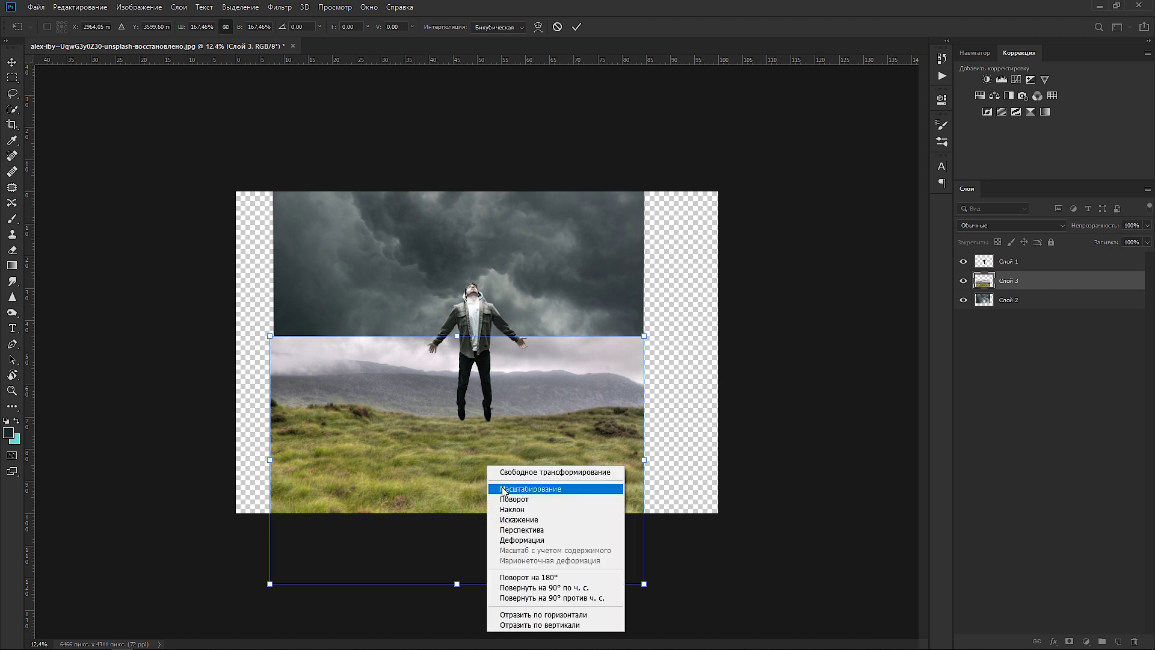
{"action": "left_click", "coordinate": [480, 529]}
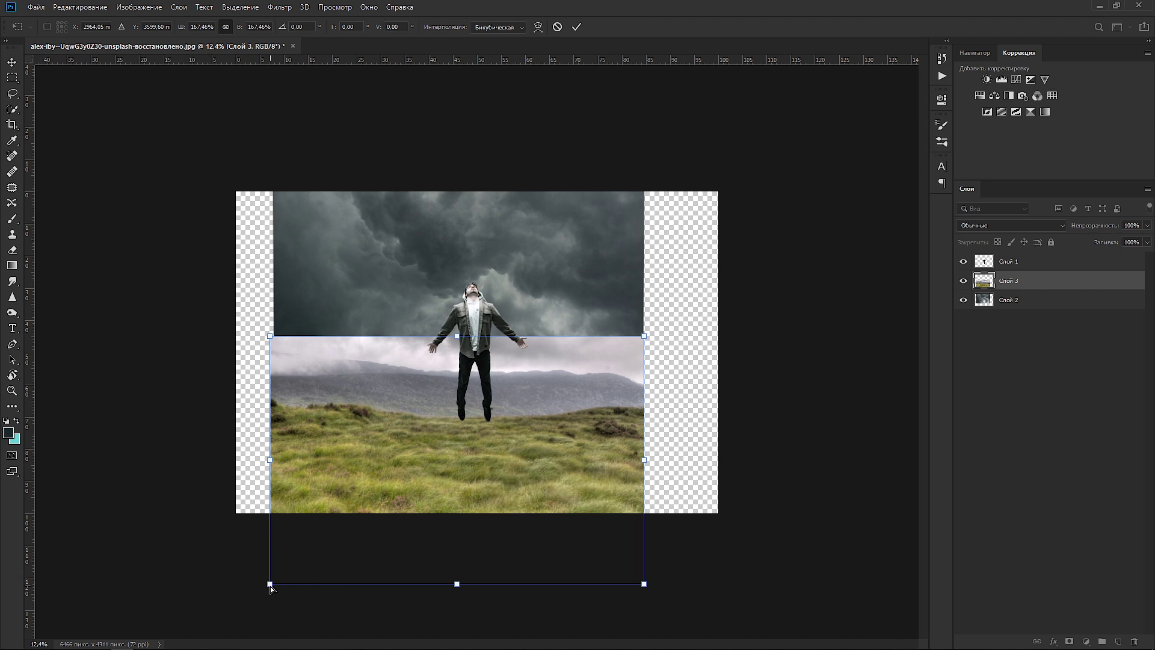
{"action": "left_click_drag", "start_coordinate": [270, 585], "coordinate": [228, 582]}
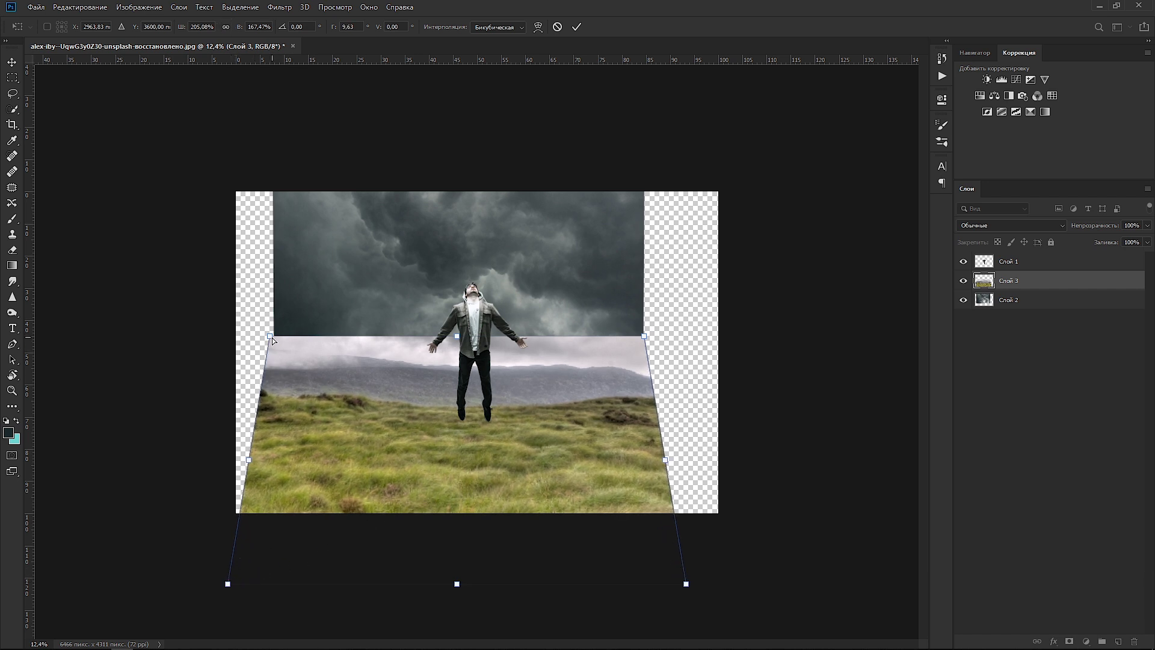
{"action": "left_click_drag", "start_coordinate": [273, 341], "coordinate": [276, 342]}
{"action": "mouse_move", "coordinate": [476, 441]}
{"action": "left_mouse_down"}
{"action": "mouse_move", "coordinate": [472, 429]}
{"action": "mouse_move", "coordinate": [472, 455]}
{"action": "left_mouse_up"}
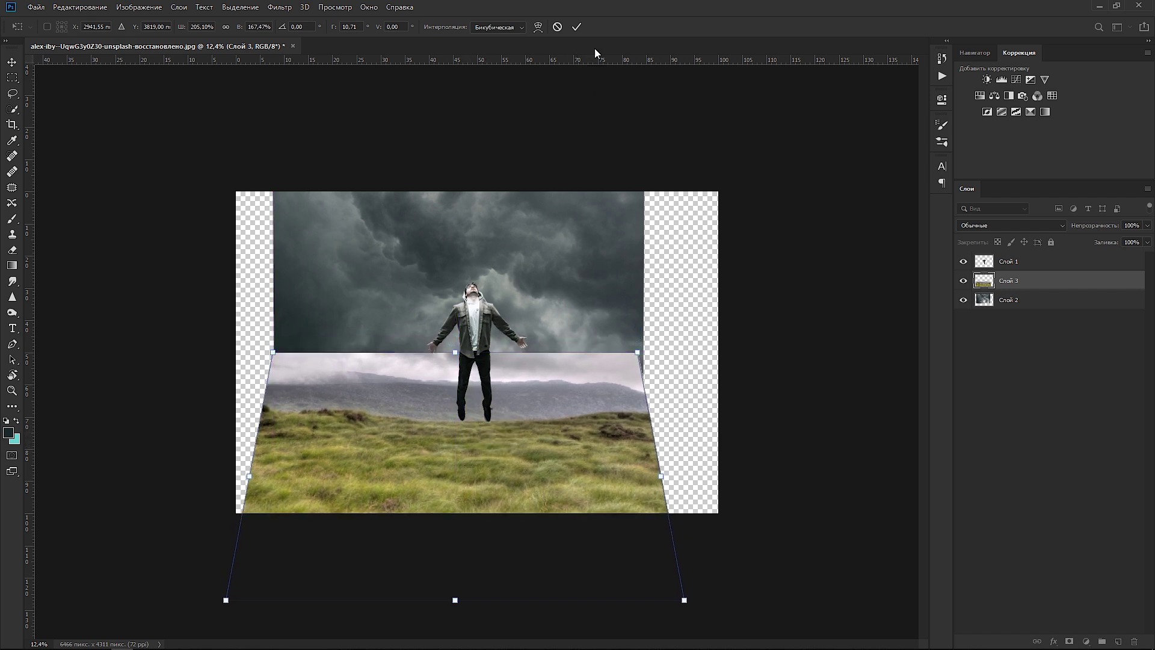
{"action": "left_click", "coordinate": [577, 26]}
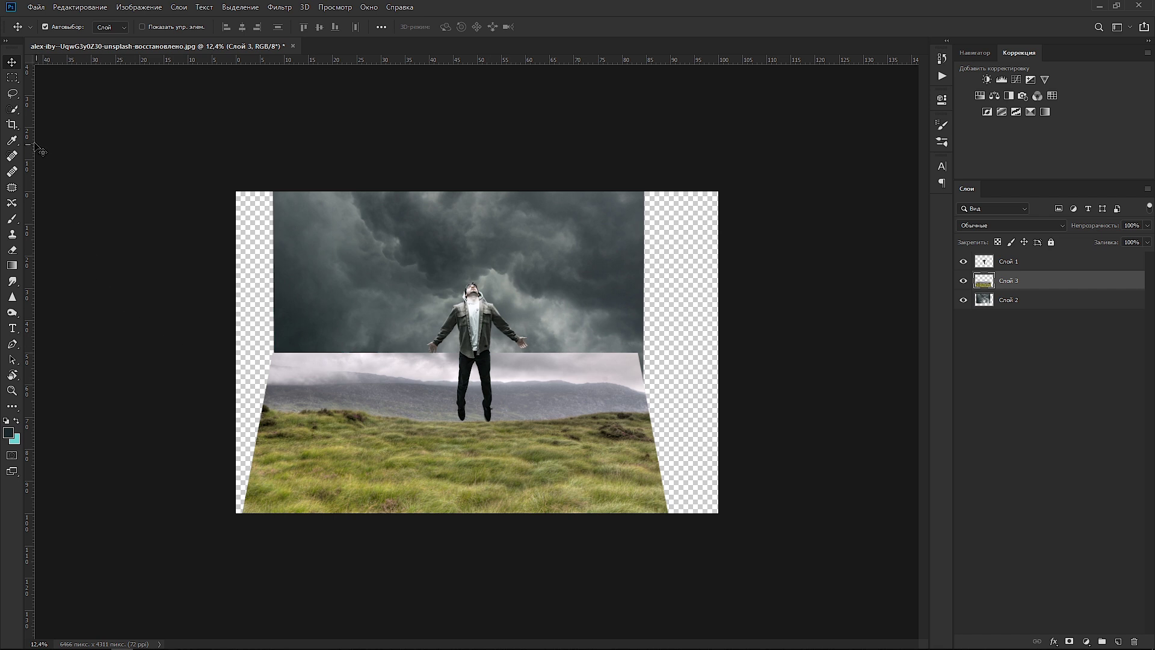
Crop the left and right sides inward, leaving a 4000 × 4311 pixel canvas around the man.
{"action": "left_click", "coordinate": [12, 125]}
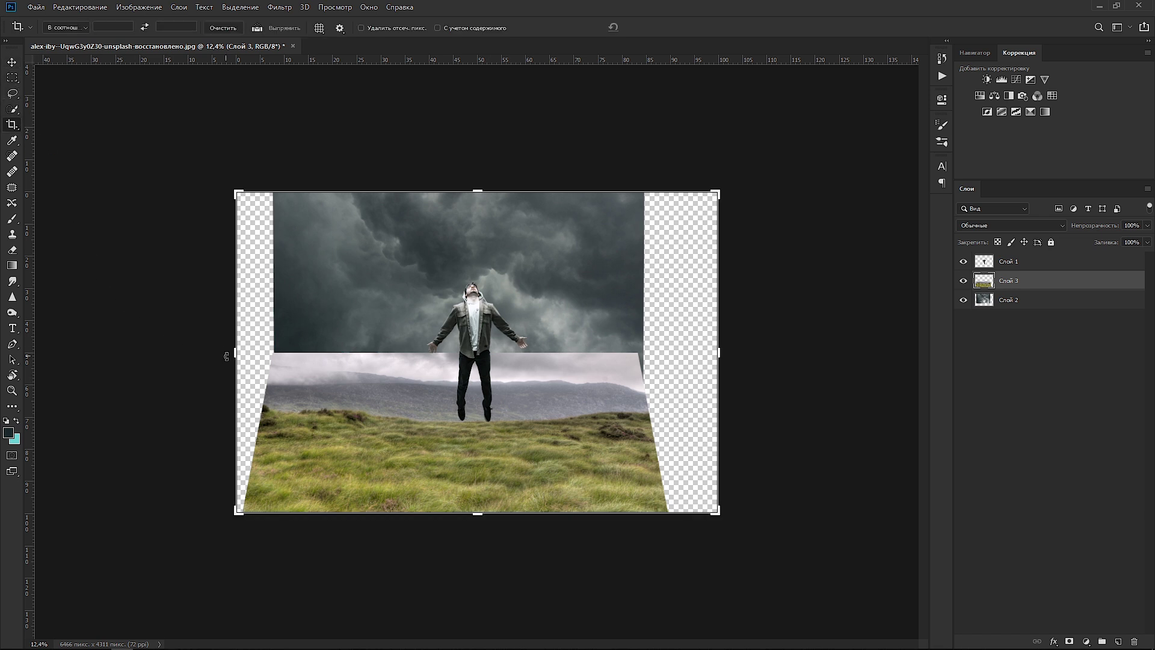
{"action": "left_click_drag", "start_coordinate": [234, 356], "coordinate": [287, 355]}
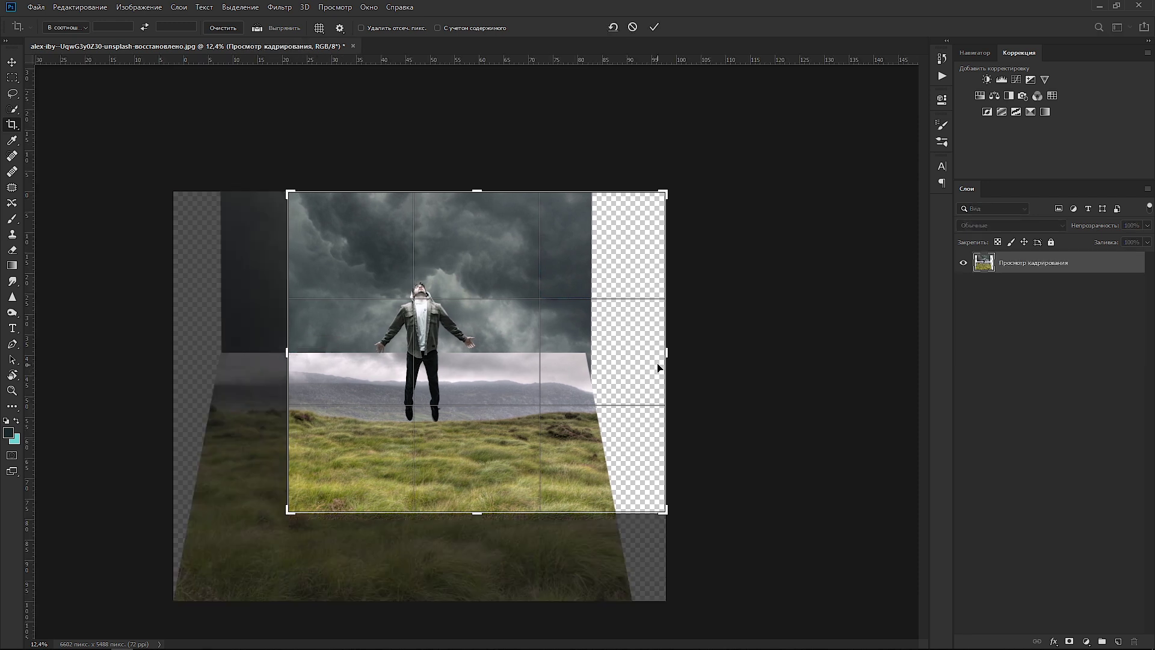
{"action": "mouse_move", "coordinate": [667, 354]}
{"action": "left_mouse_down"}
{"action": "mouse_move", "coordinate": [609, 355]}
{"action": "mouse_move", "coordinate": [621, 354]}
{"action": "left_mouse_up"}
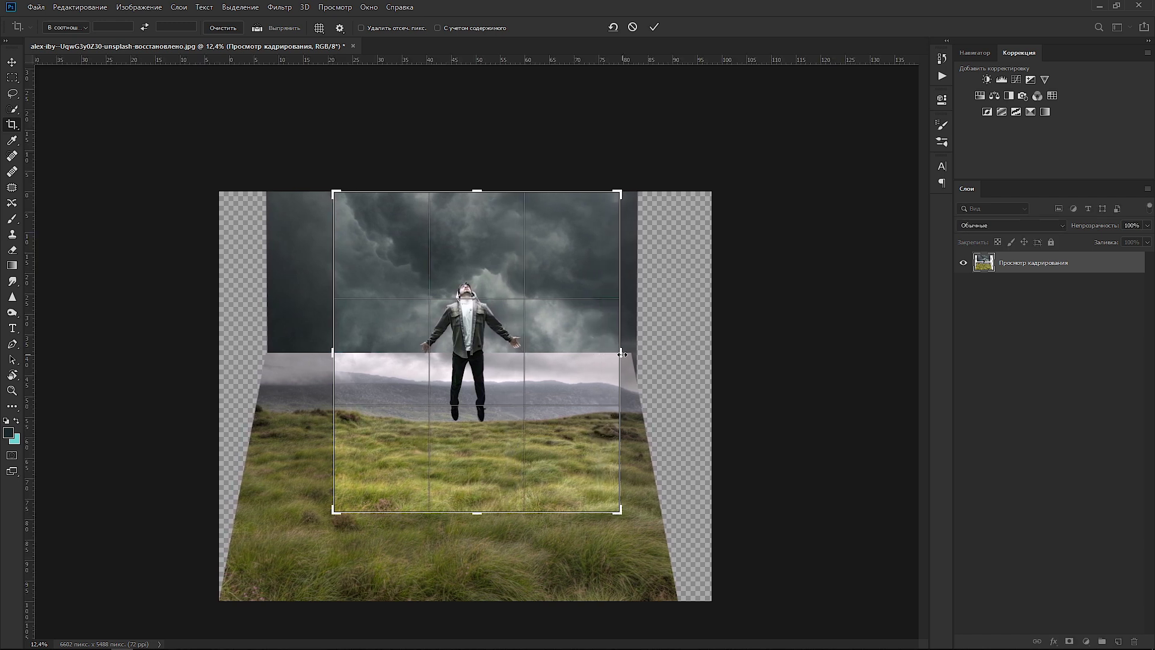
{"action": "left_click_drag", "start_coordinate": [334, 354], "coordinate": [328, 353]}
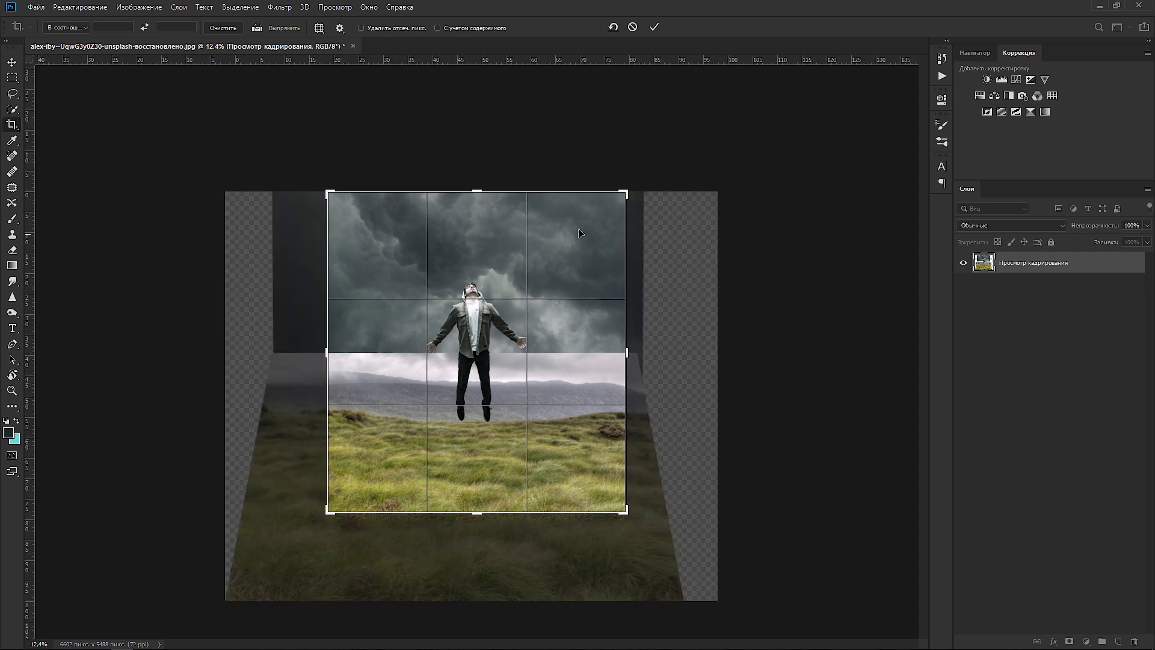
{"action": "left_click", "coordinate": [654, 28]}
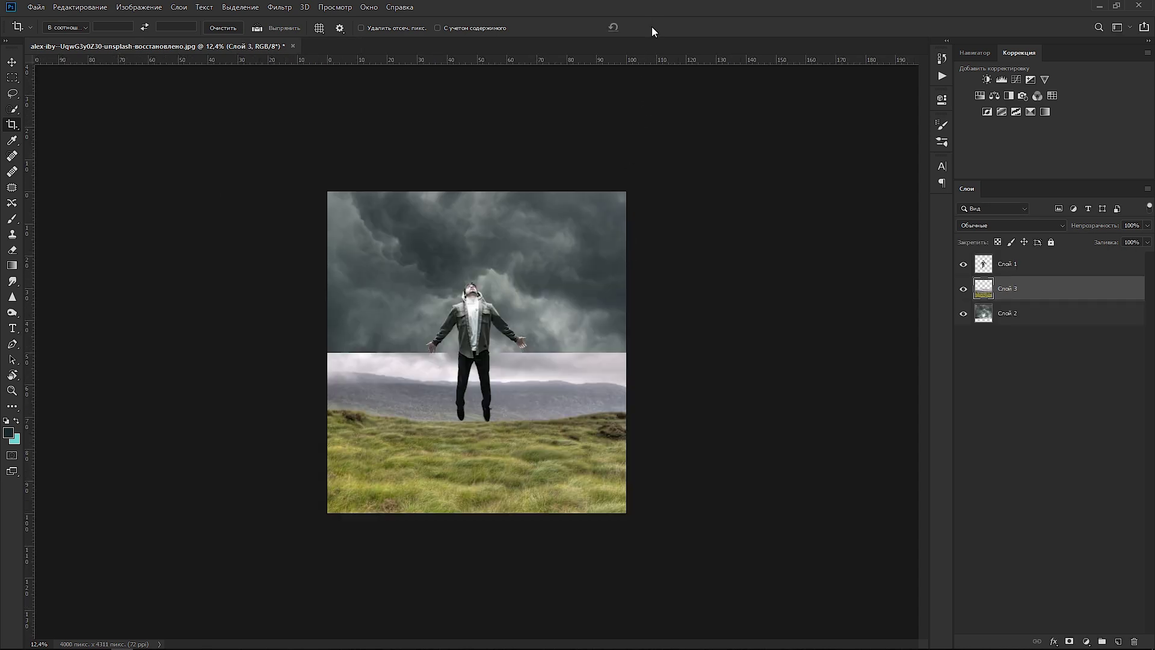
Add a layer mask to the grass layer and set up a large soft black brush.
{"action": "key", "text": "ctrl+0"}
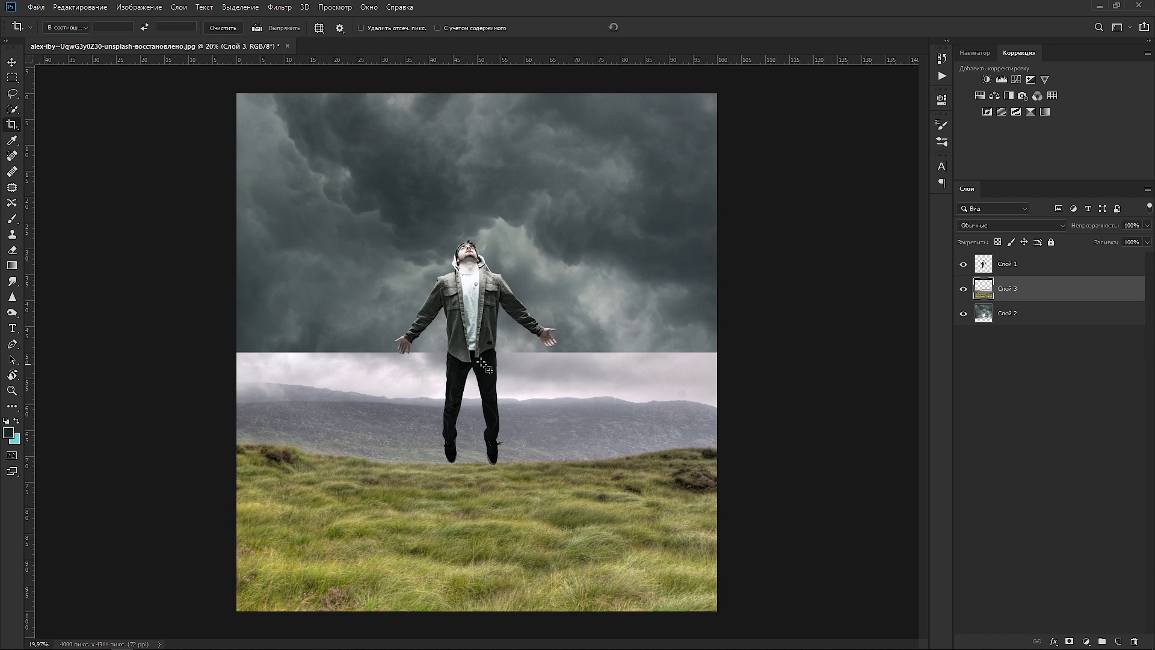
{"action": "left_click", "coordinate": [15, 65]}
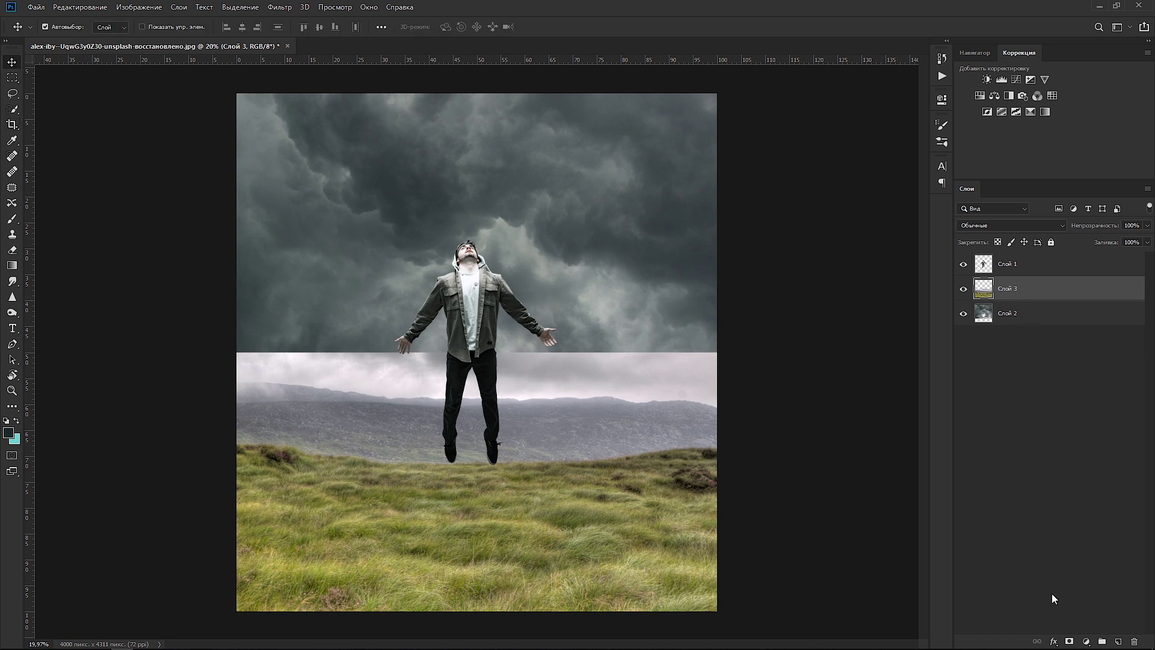
{"action": "left_click", "coordinate": [1069, 641]}
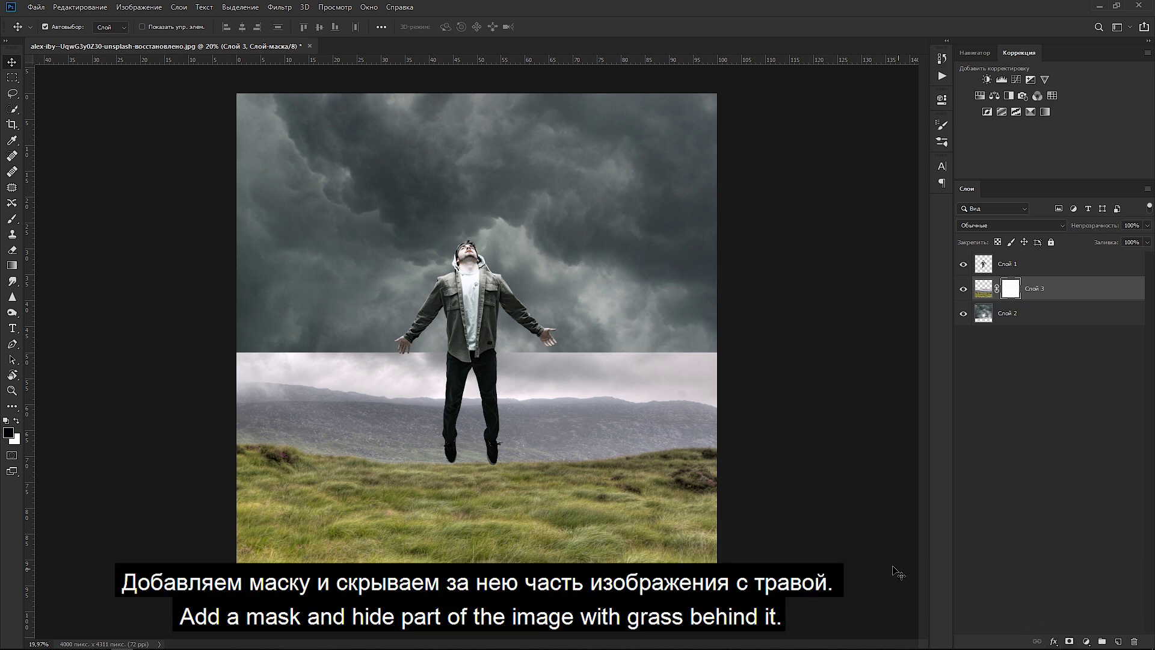
{"action": "left_click", "coordinate": [12, 219]}
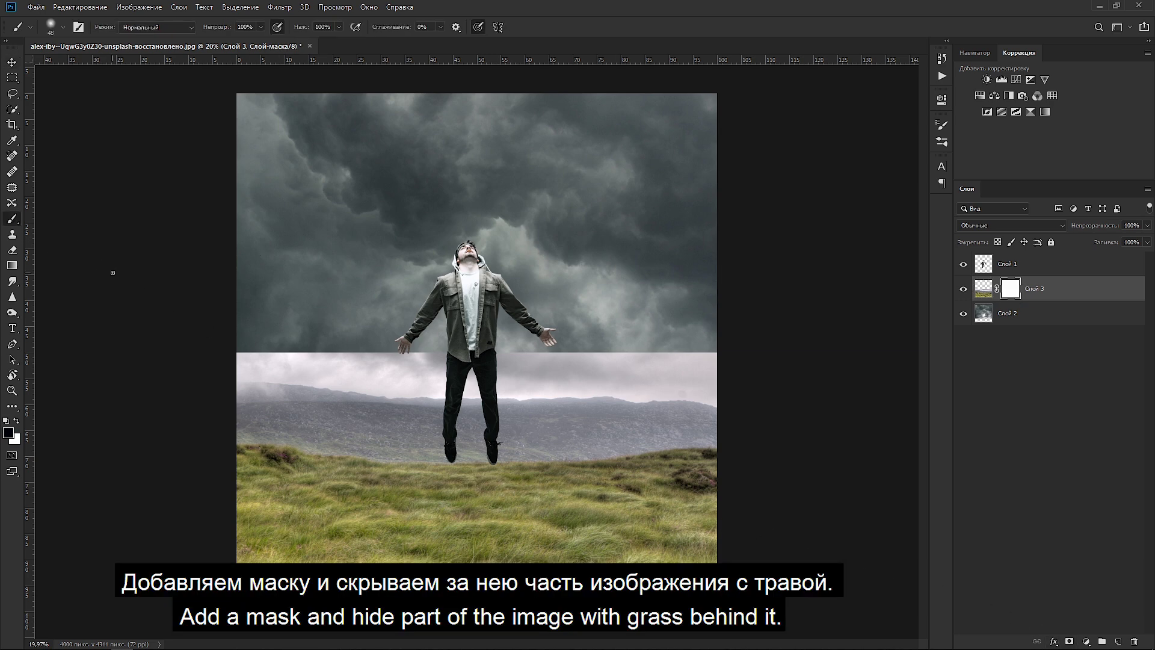
{"action": "right_click", "coordinate": [345, 377]}
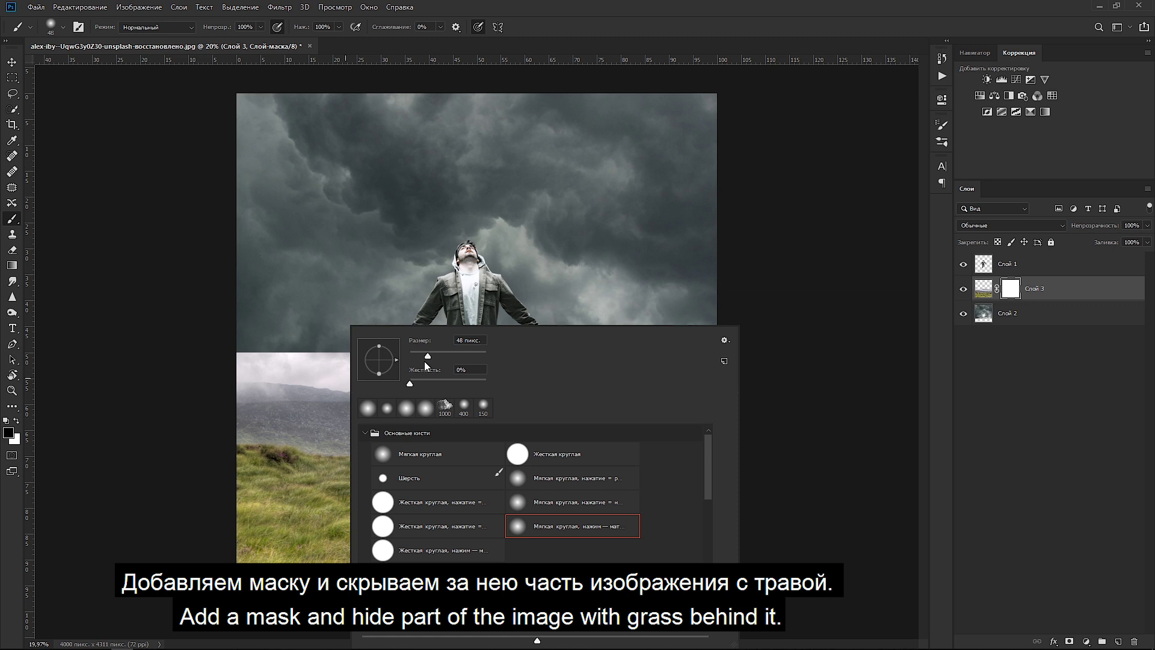
{"action": "left_click_drag", "start_coordinate": [428, 356], "coordinate": [432, 355]}
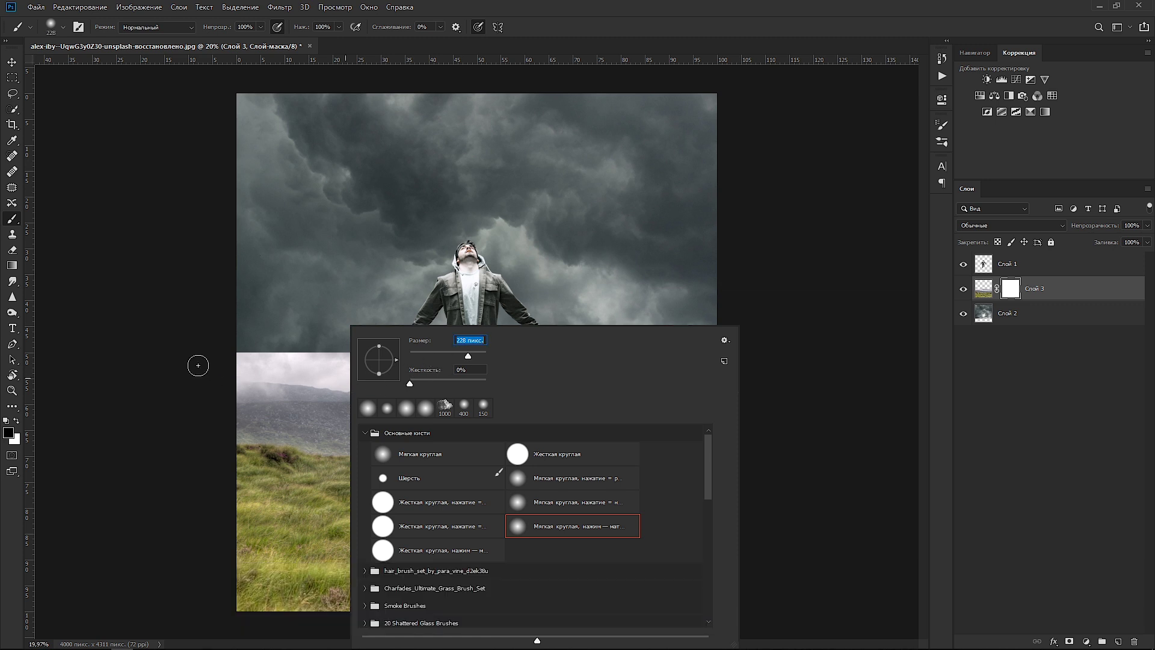
{"action": "key", "text": "Return"}
Paint out the grass photo's sky and hills band on the mask, enlarging the brush as needed.
{"action": "mouse_move", "coordinate": [205, 365]}
{"action": "left_mouse_down"}
{"action": "mouse_move", "coordinate": [320, 369]}
{"action": "mouse_move", "coordinate": [216, 346]}
{"action": "left_mouse_up"}
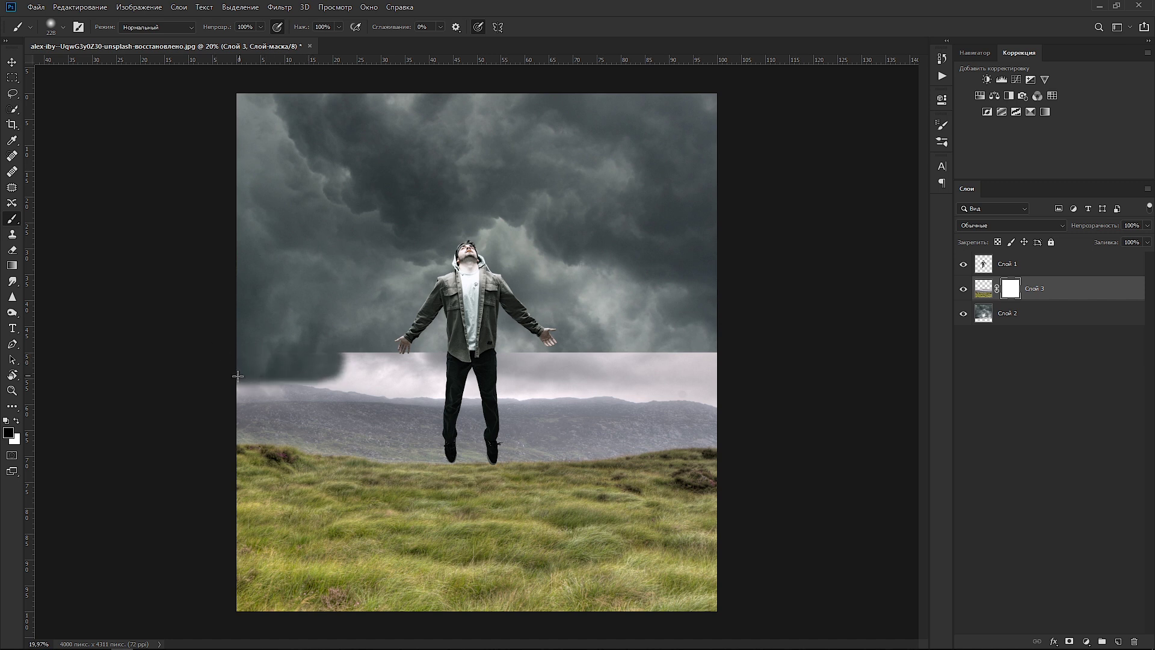
{"action": "key", "text": "bracketright"}
{"action": "key", "text": "bracketright"}
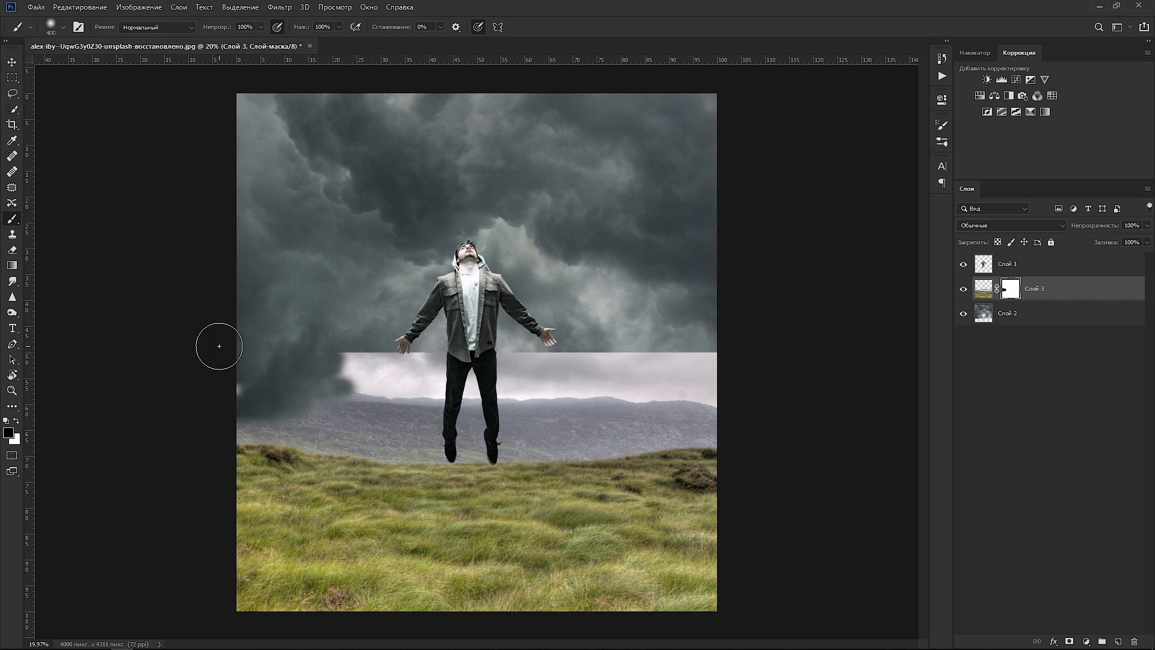
{"action": "key", "text": "bracketright"}
{"action": "key", "text": "bracketright"}
{"action": "key", "text": "bracketright"}
{"action": "key", "text": "bracketright"}
{"action": "mouse_move", "coordinate": [238, 365]}
{"action": "left_mouse_down"}
{"action": "mouse_move", "coordinate": [487, 396]}
{"action": "mouse_move", "coordinate": [714, 379]}
{"action": "mouse_move", "coordinate": [517, 410]}
{"action": "mouse_move", "coordinate": [219, 399]}
{"action": "left_mouse_up"}
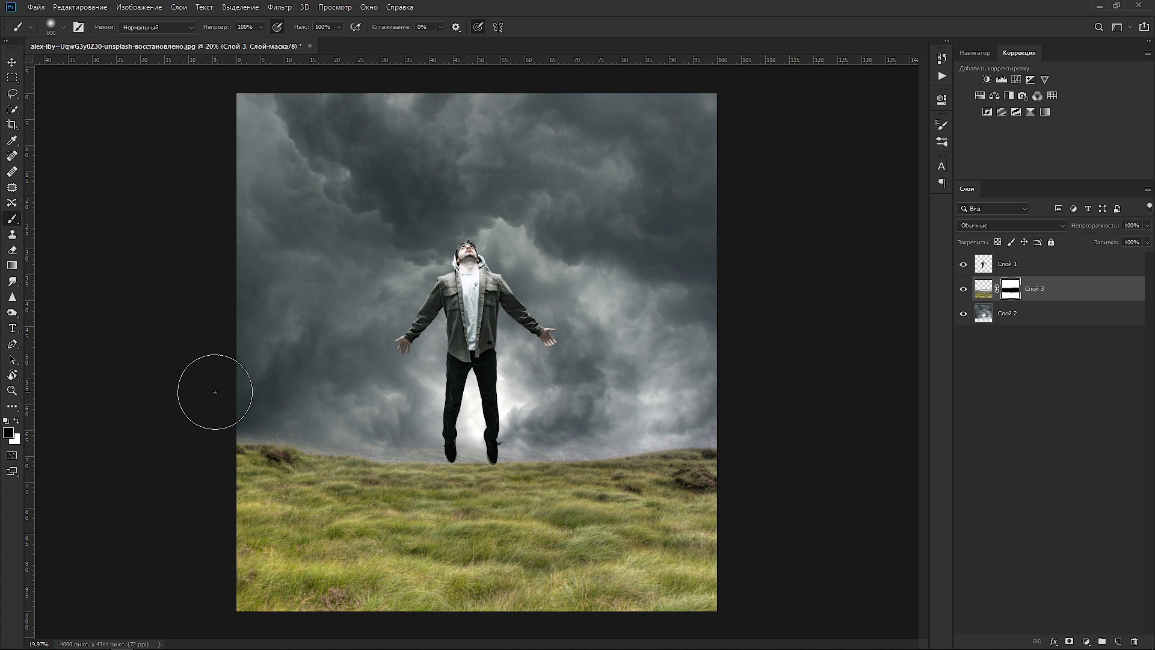
{"action": "key", "text": "bracketright"}
{"action": "key", "text": "bracketright"}
{"action": "key", "text": "bracketright"}
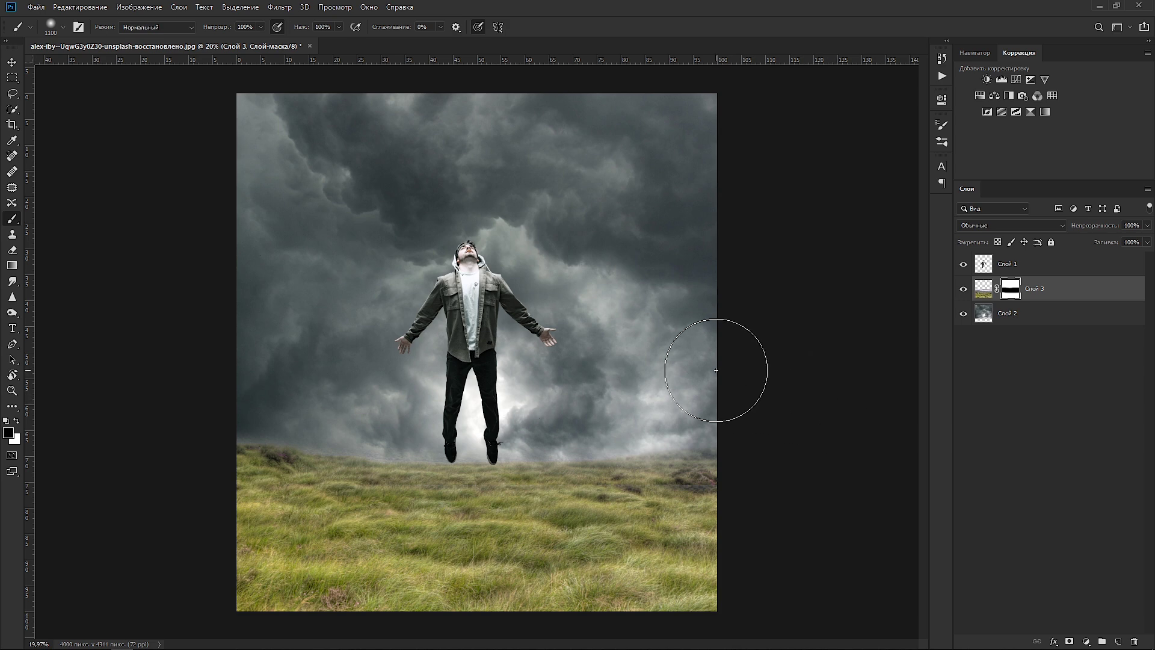
{"action": "key", "text": "ctrl+minus"}
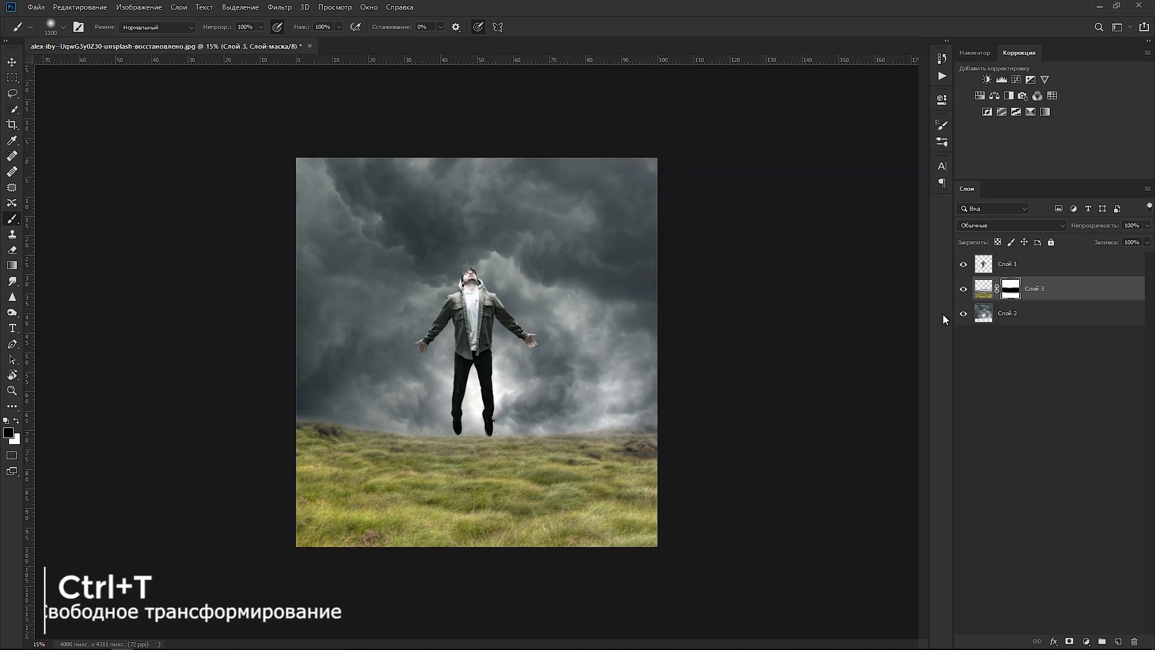
Enlarge the man on Layer 1 to about 119%, shift him slightly left, and apply.
{"action": "left_click", "coordinate": [1047, 264]}
{"action": "key", "text": "ctrl+t"}
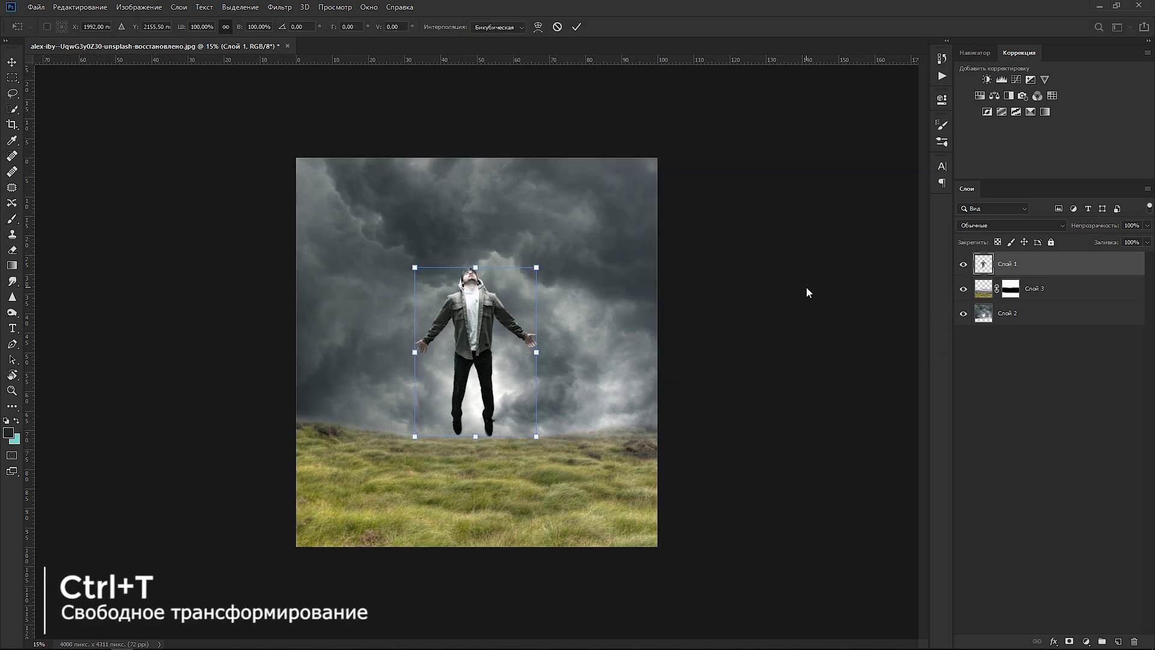
{"action": "left_click_drag", "start_coordinate": [537, 437], "coordinate": [560, 468]}
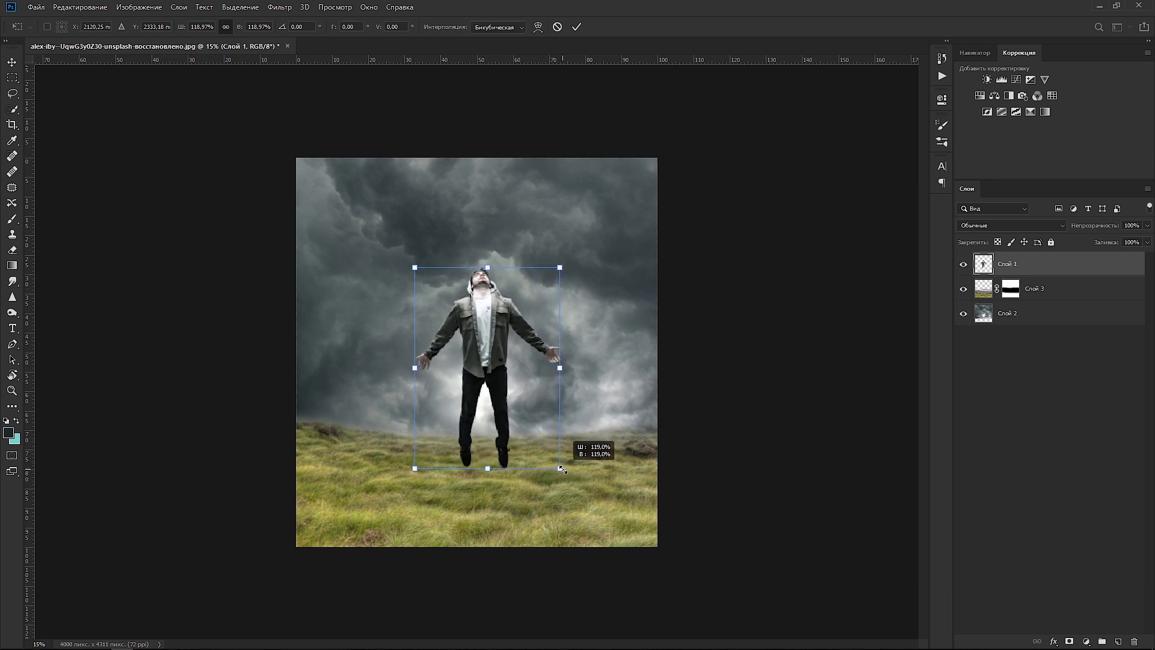
{"action": "left_click_drag", "start_coordinate": [483, 377], "coordinate": [477, 377]}
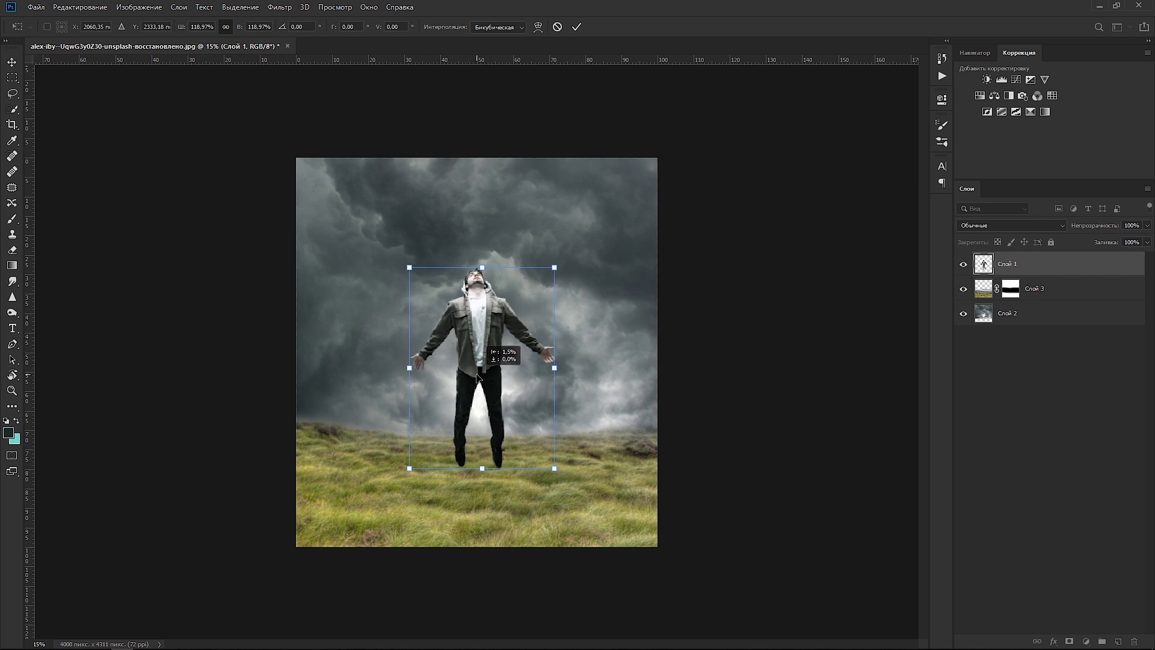
{"action": "left_click", "coordinate": [576, 27]}
{"action": "key", "text": "b"}
{"action": "left_click", "coordinate": [11, 62]}
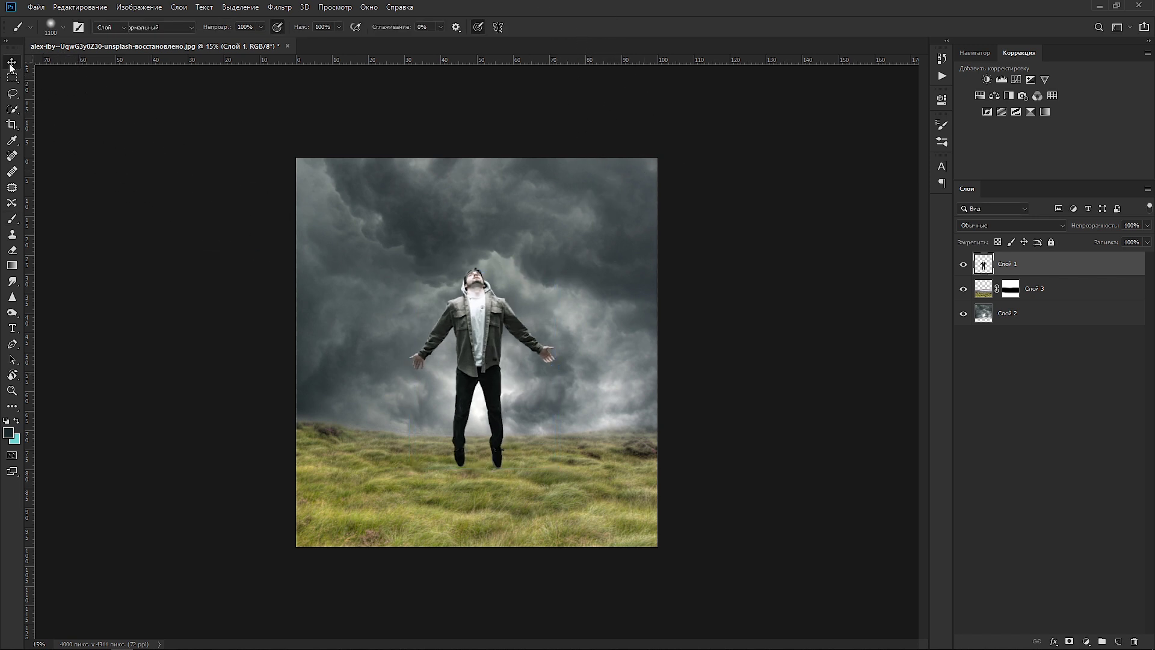
Add a Levels adjustment above the grass layer with black input 29 and white output 210.
{"action": "left_click", "coordinate": [1050, 294]}
{"action": "left_click", "coordinate": [1087, 642]}
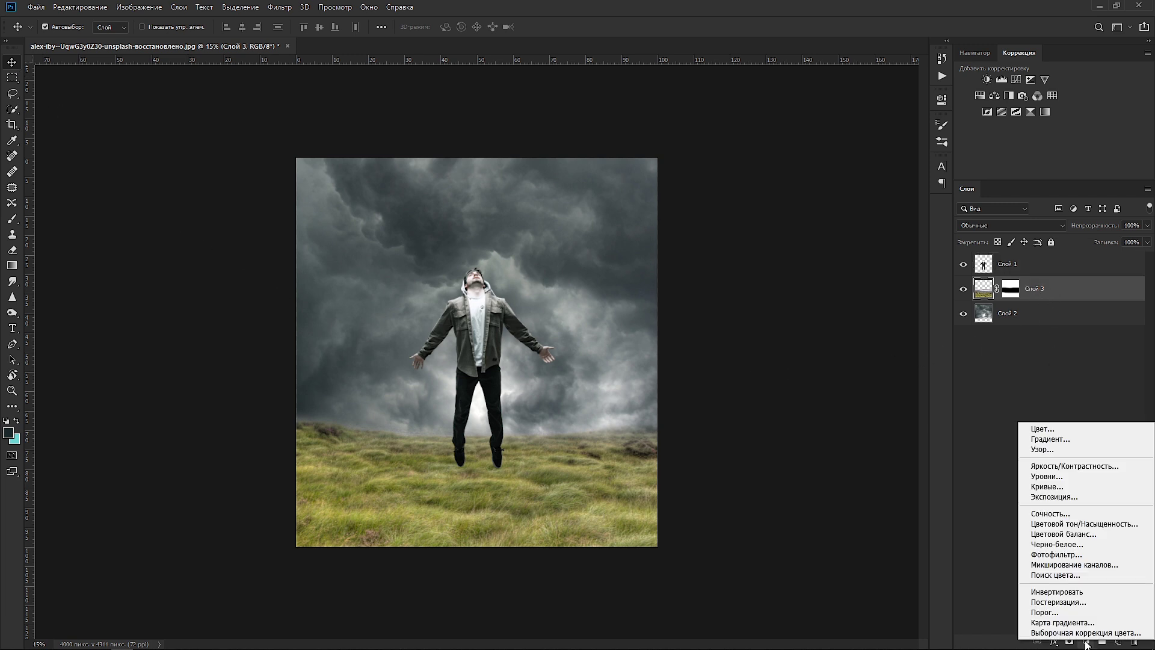
{"action": "left_click", "coordinate": [1088, 477]}
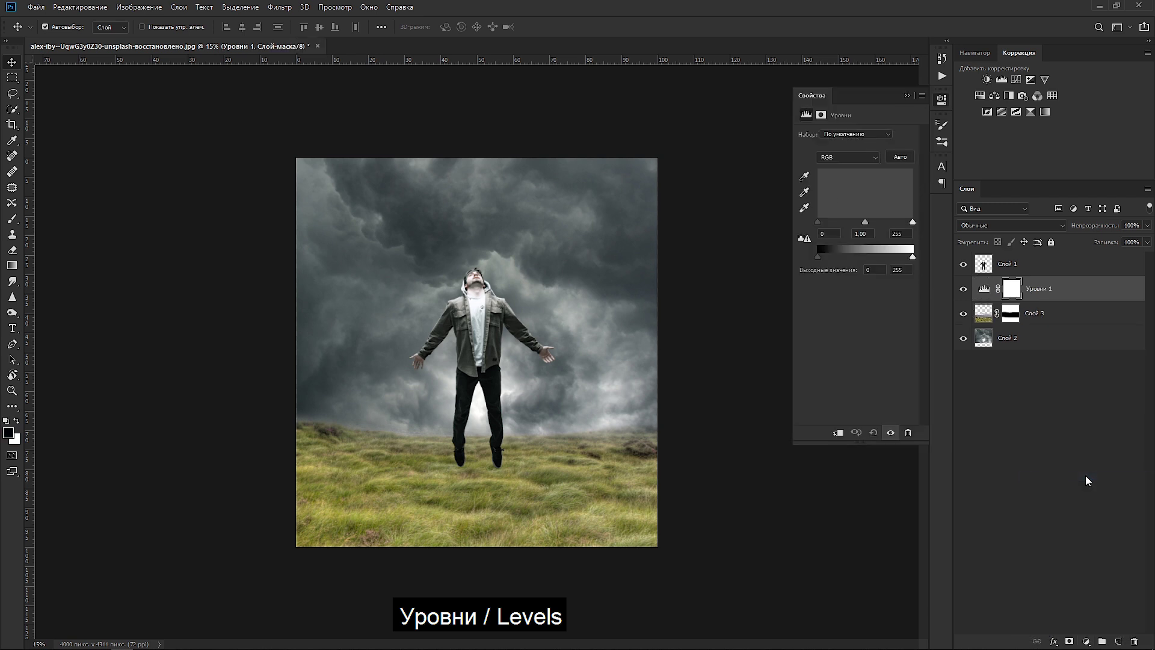
{"action": "left_click_drag", "start_coordinate": [818, 222], "coordinate": [833, 223]}
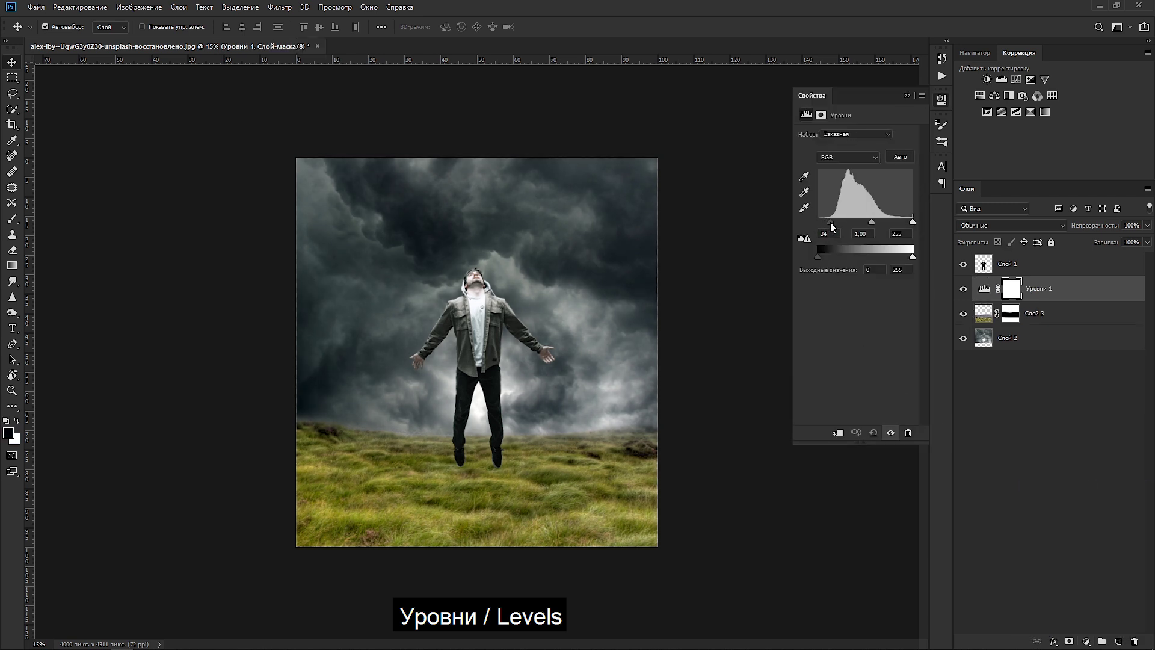
{"action": "mouse_move", "coordinate": [910, 257]}
{"action": "left_mouse_down"}
{"action": "mouse_move", "coordinate": [894, 256]}
{"action": "mouse_move", "coordinate": [872, 222]}
{"action": "mouse_move", "coordinate": [830, 222]}
{"action": "left_mouse_up"}
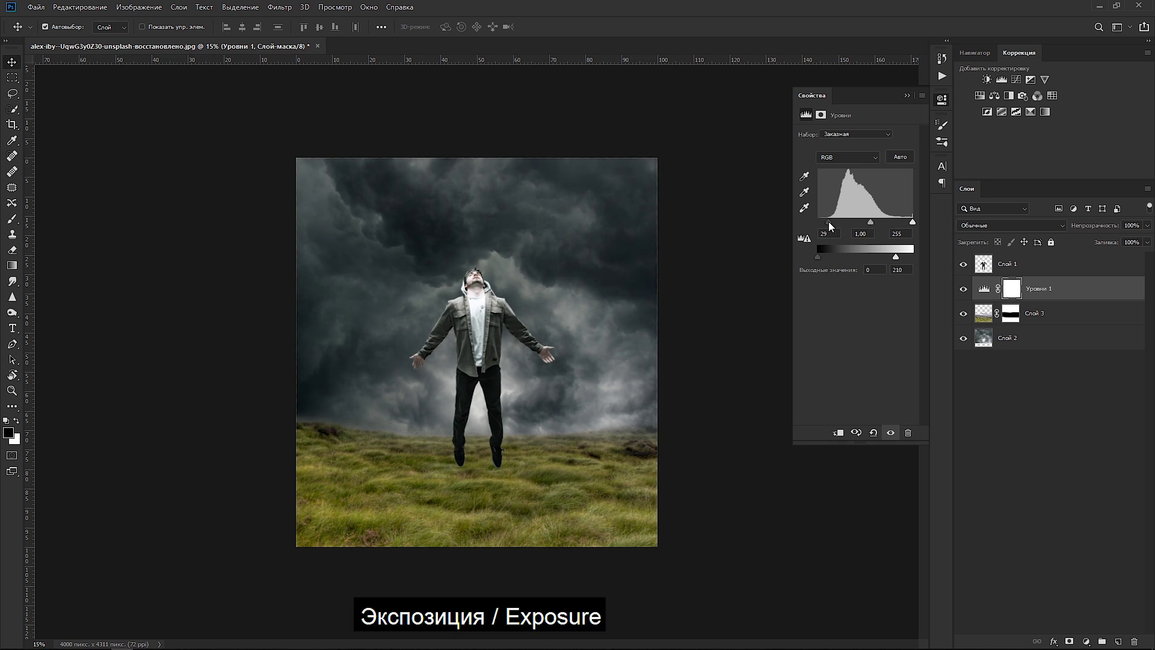
Add an Exposure adjustment layer set to -0.73.
{"action": "left_click", "coordinate": [1088, 641]}
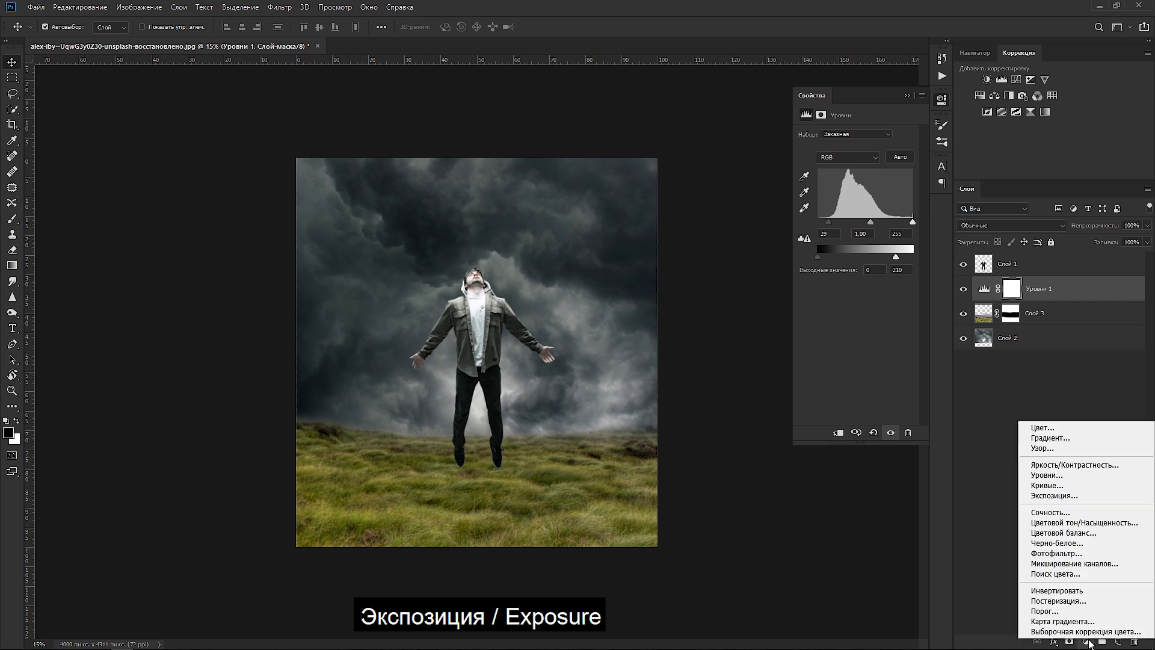
{"action": "left_click", "coordinate": [1093, 496]}
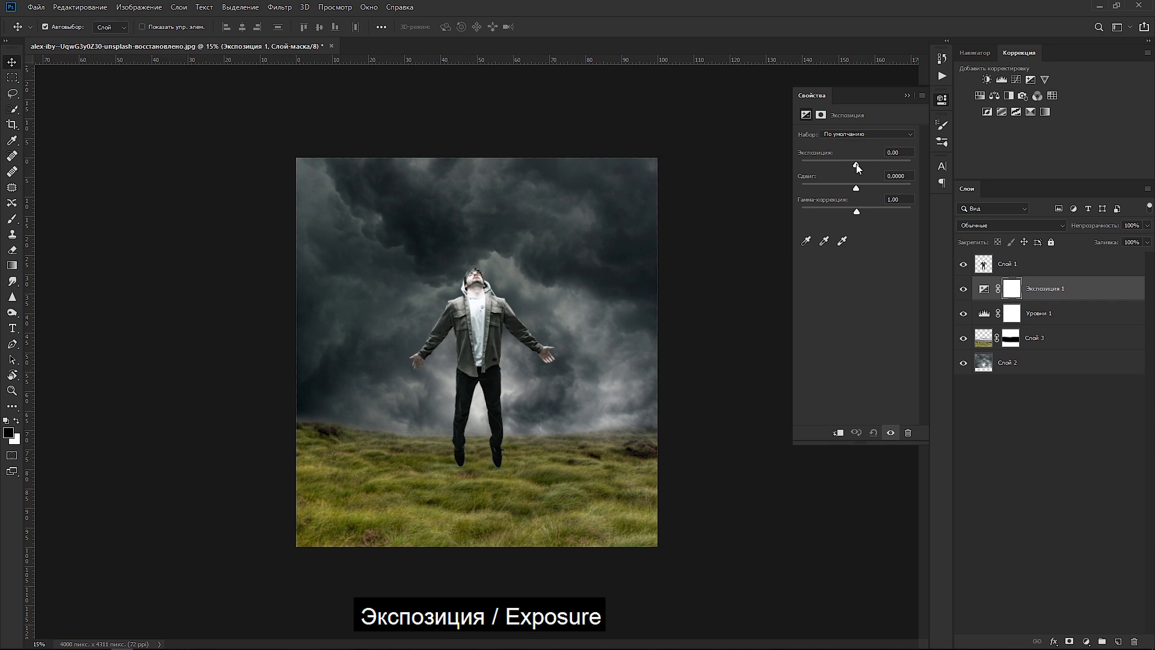
{"action": "left_click_drag", "start_coordinate": [856, 164], "coordinate": [850, 165]}
{"action": "left_click", "coordinate": [1087, 641]}
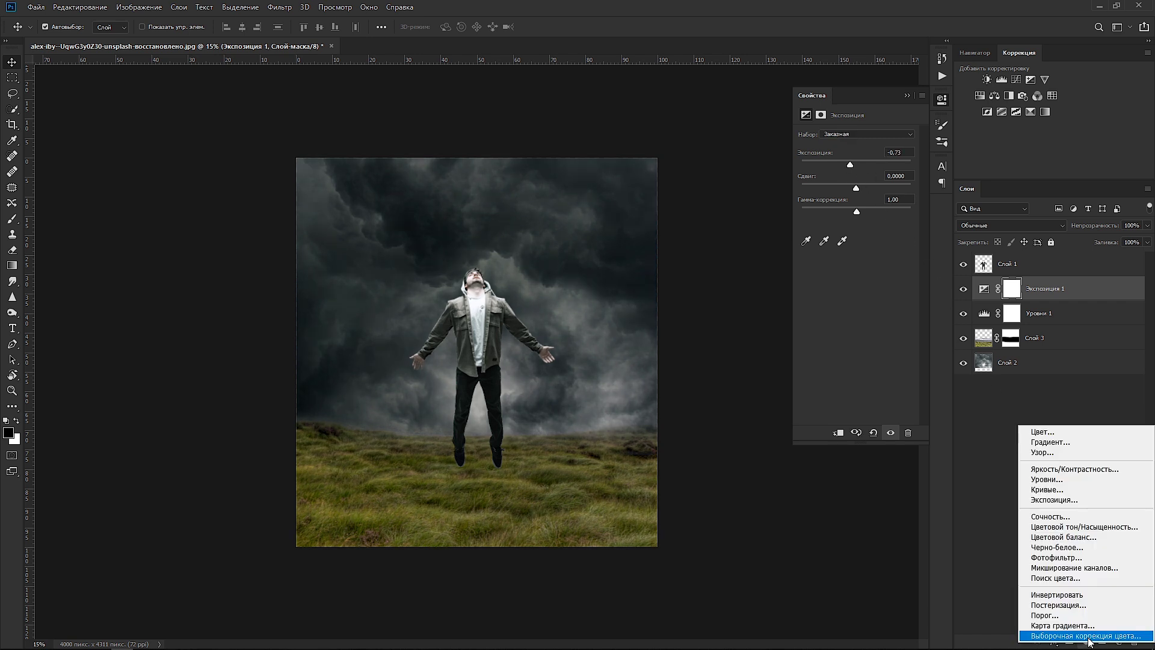
Add a Color Balance adjustment, nudging midtones toward cyan and shadows to -1/+2/+7.
{"action": "left_click", "coordinate": [1092, 538]}
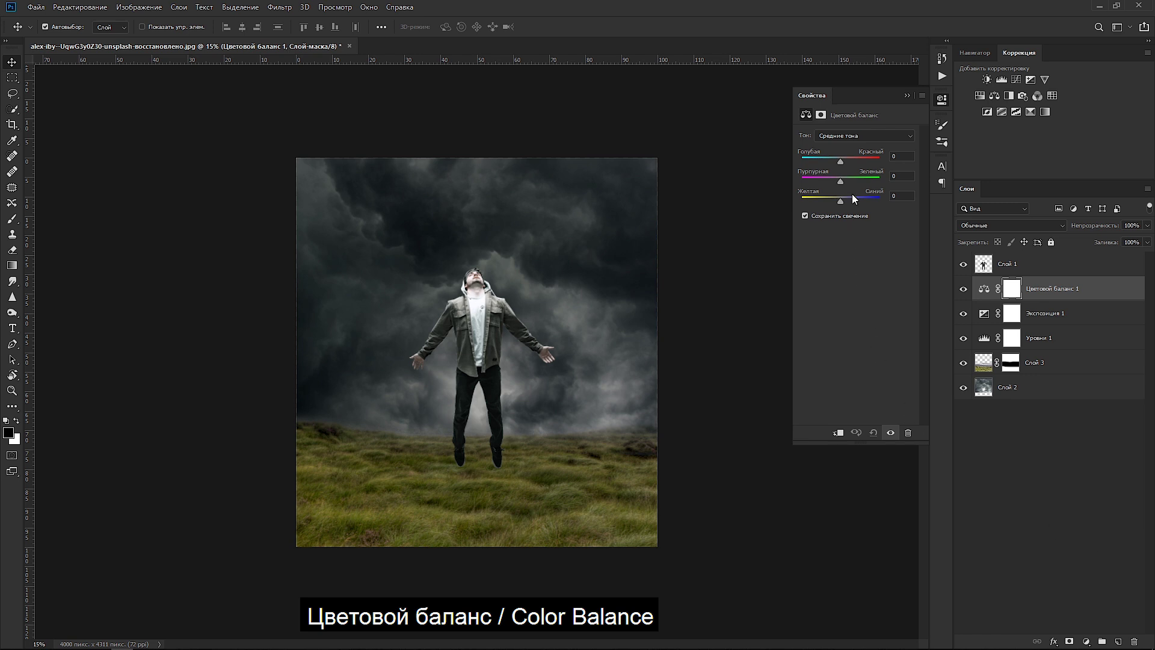
{"action": "left_click_drag", "start_coordinate": [841, 162], "coordinate": [840, 163]}
{"action": "left_click", "coordinate": [840, 135]}
{"action": "left_click_drag", "start_coordinate": [843, 184], "coordinate": [846, 200]}
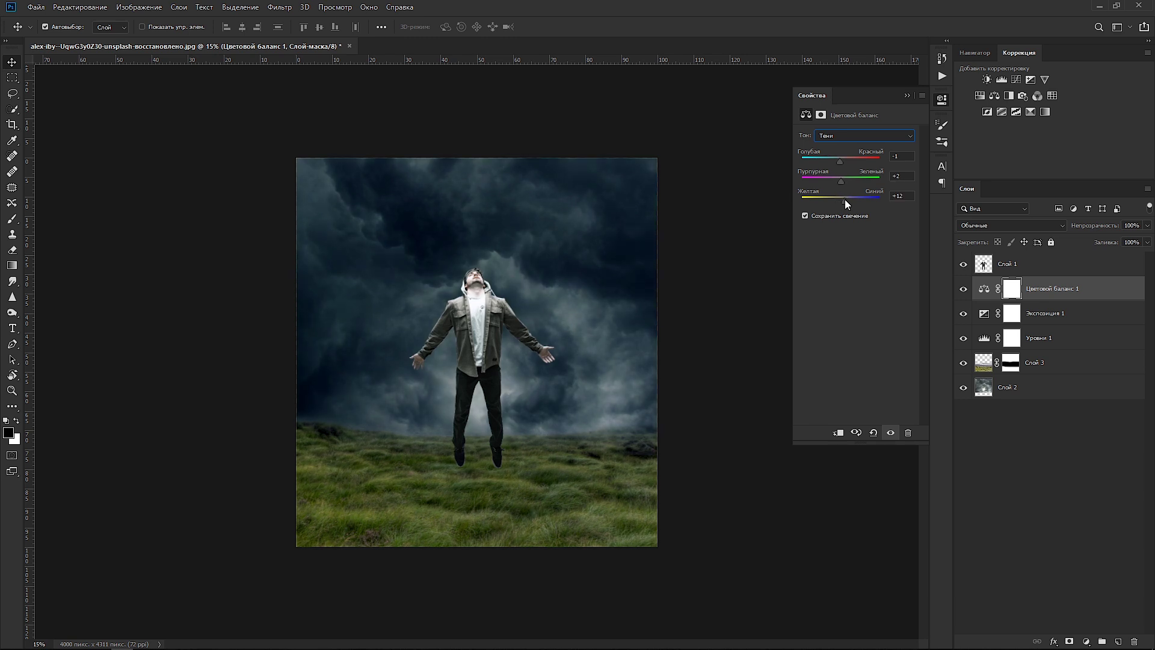
Push the Color Balance highlights toward blue at -10/+10/+18, then reselect Слой 1.
{"action": "left_click", "coordinate": [848, 135]}
{"action": "left_click", "coordinate": [836, 160]}
{"action": "left_click_drag", "start_coordinate": [840, 201], "coordinate": [852, 201]}
{"action": "left_click_drag", "start_coordinate": [840, 161], "coordinate": [842, 163]}
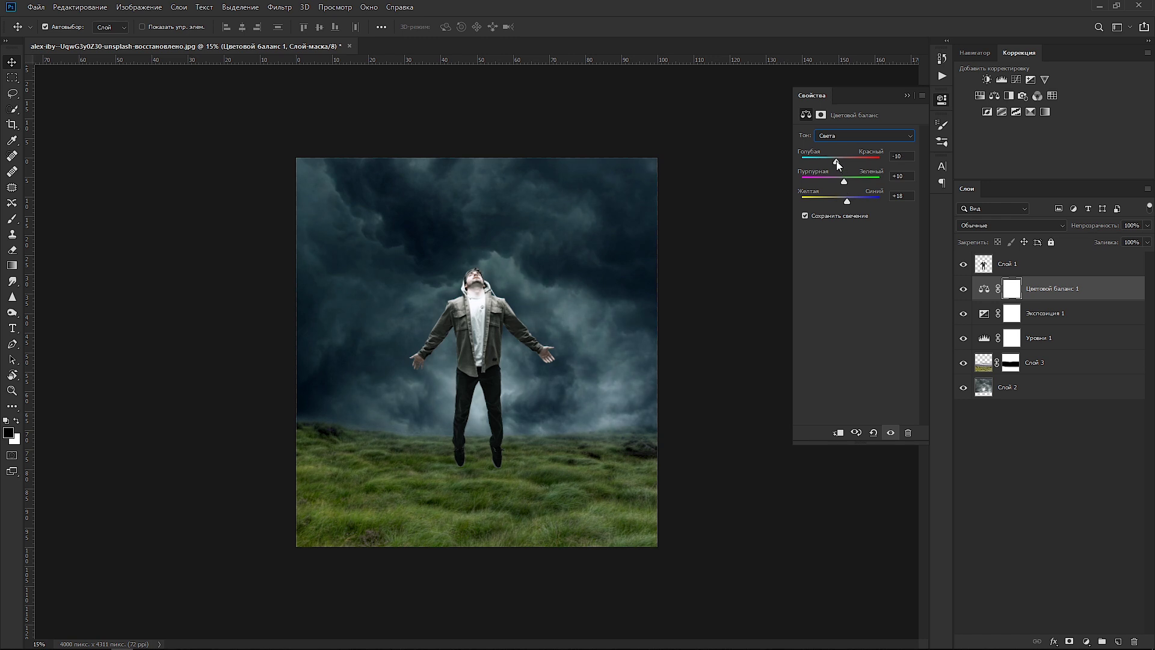
{"action": "left_click", "coordinate": [907, 95]}
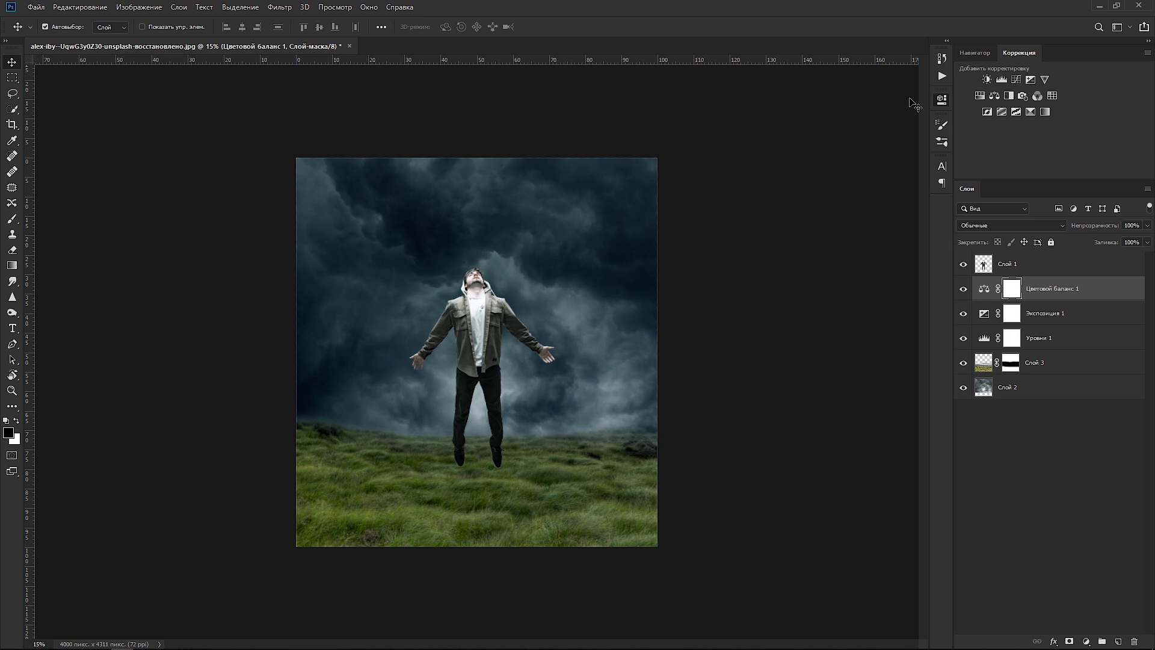
{"action": "left_click", "coordinate": [1030, 272]}
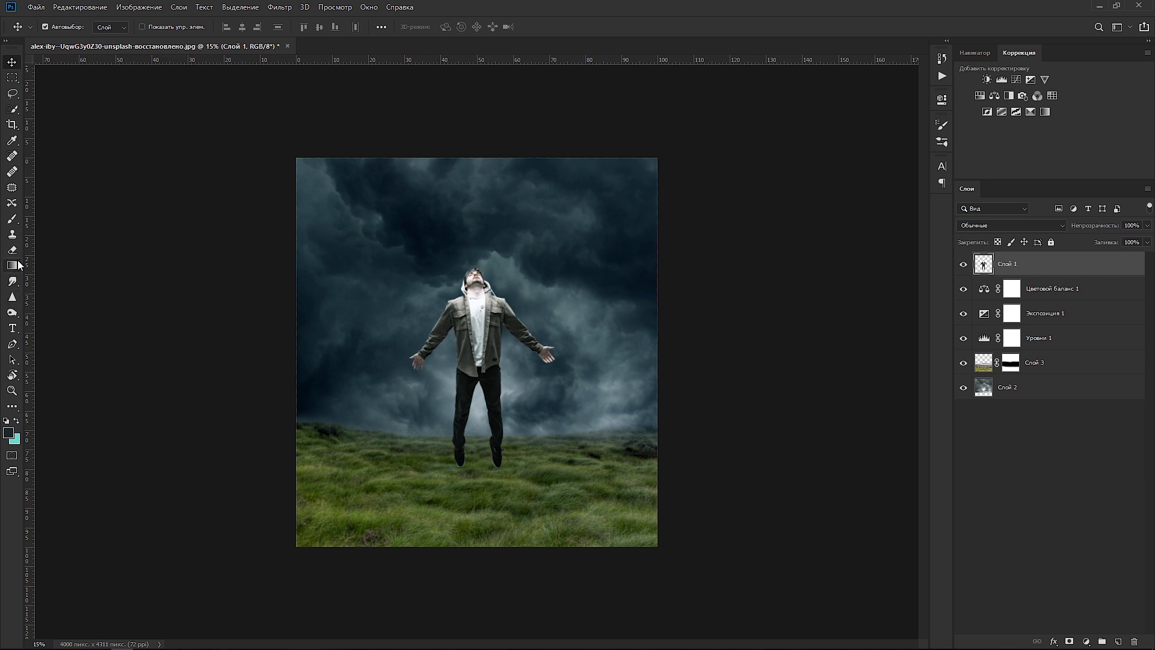
Set the Pen tool to Shape mode with white fill and zero stroke width.
{"action": "left_click", "coordinate": [12, 344]}
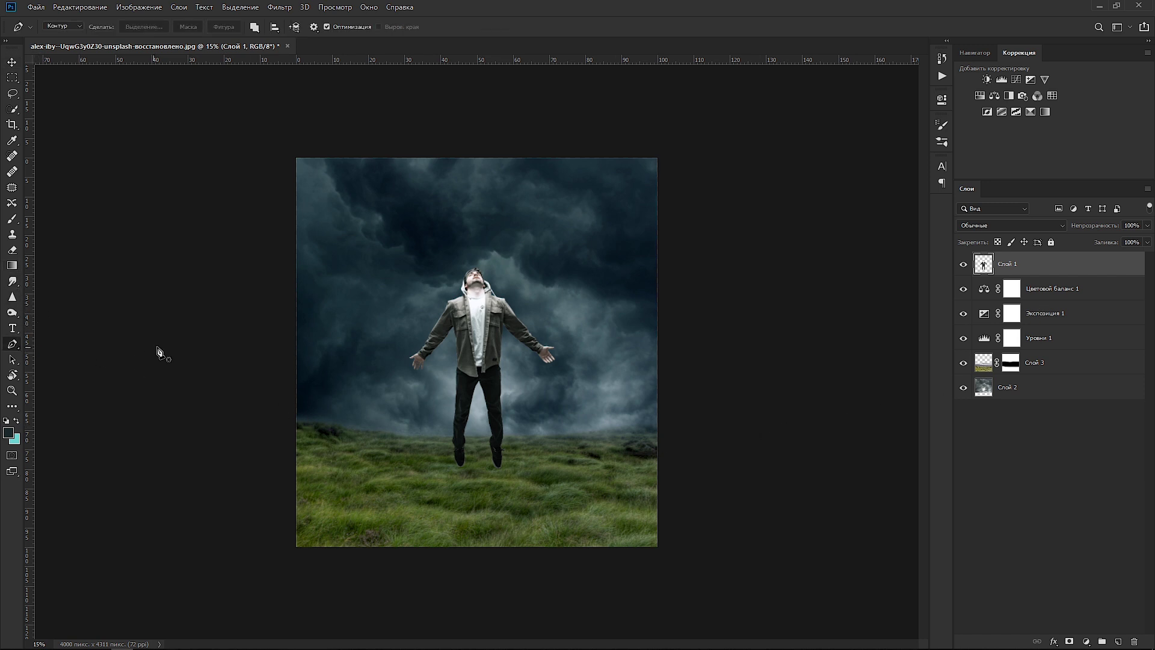
{"action": "left_click", "coordinate": [297, 158]}
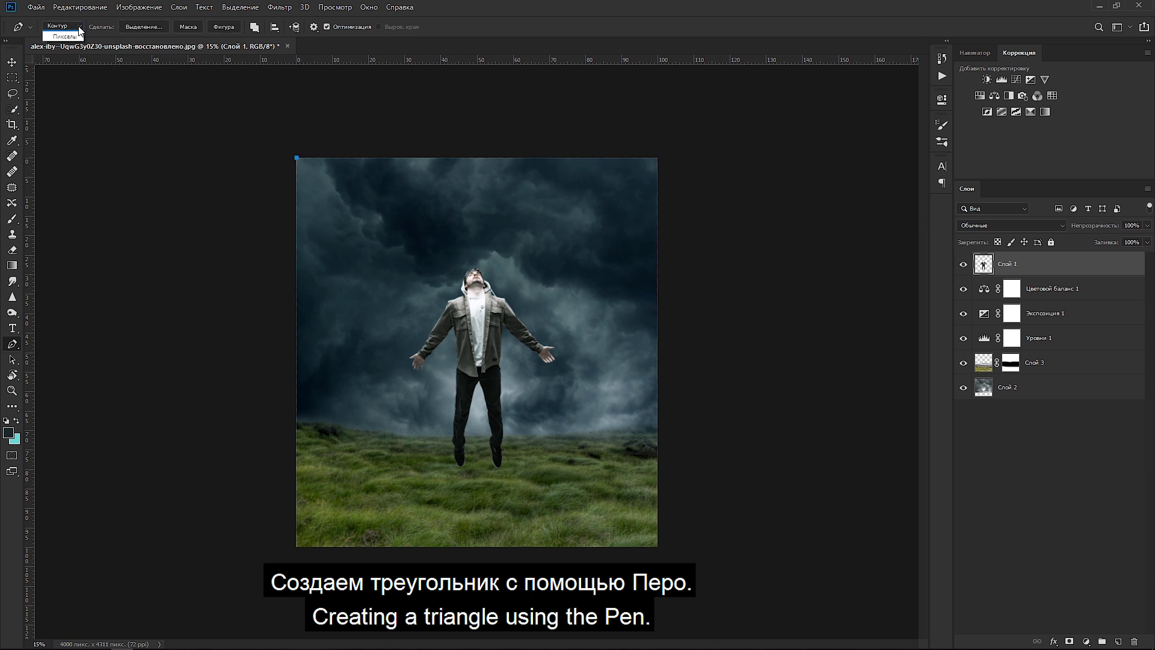
{"action": "left_click", "coordinate": [77, 34]}
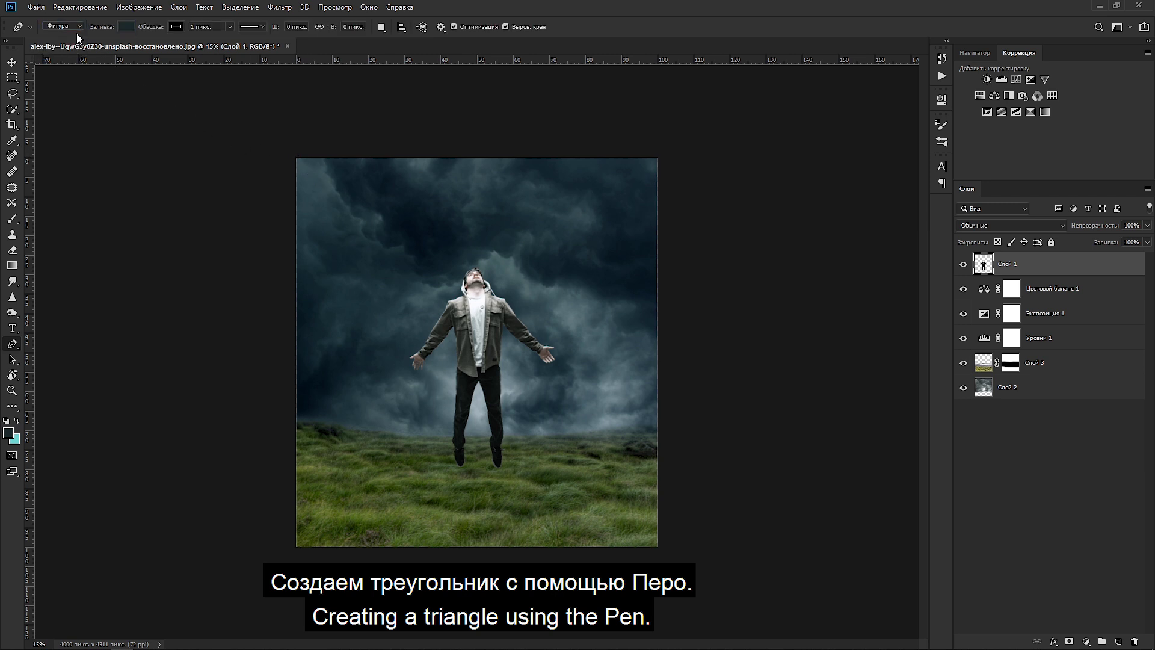
{"action": "left_click", "coordinate": [126, 27]}
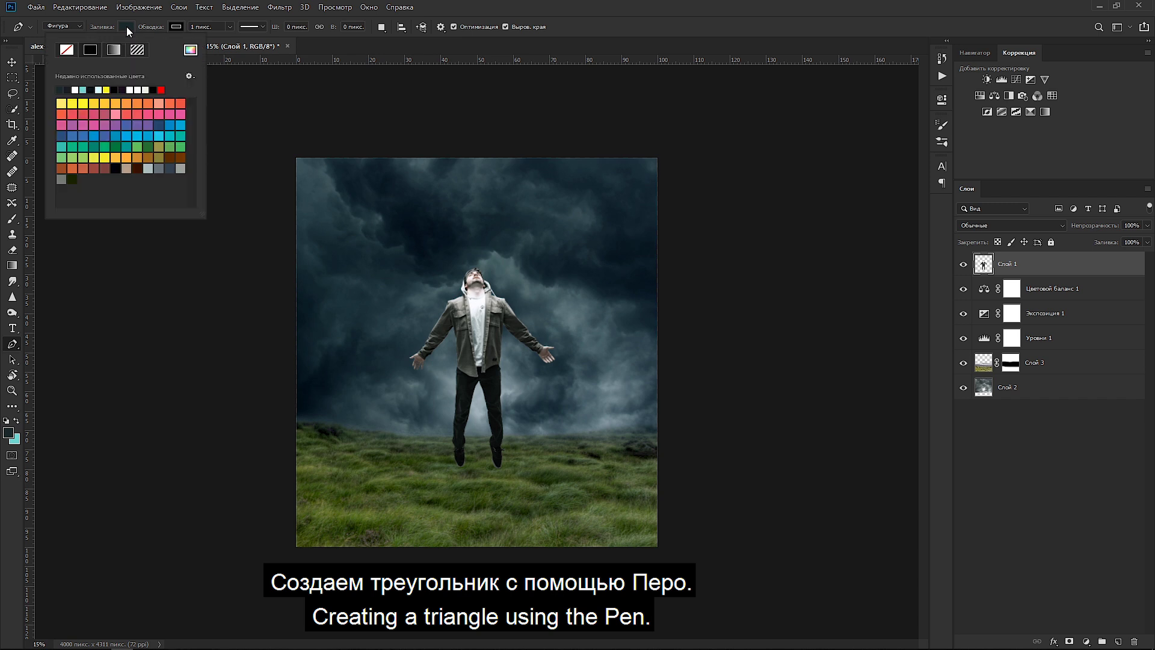
{"action": "left_click", "coordinate": [76, 90]}
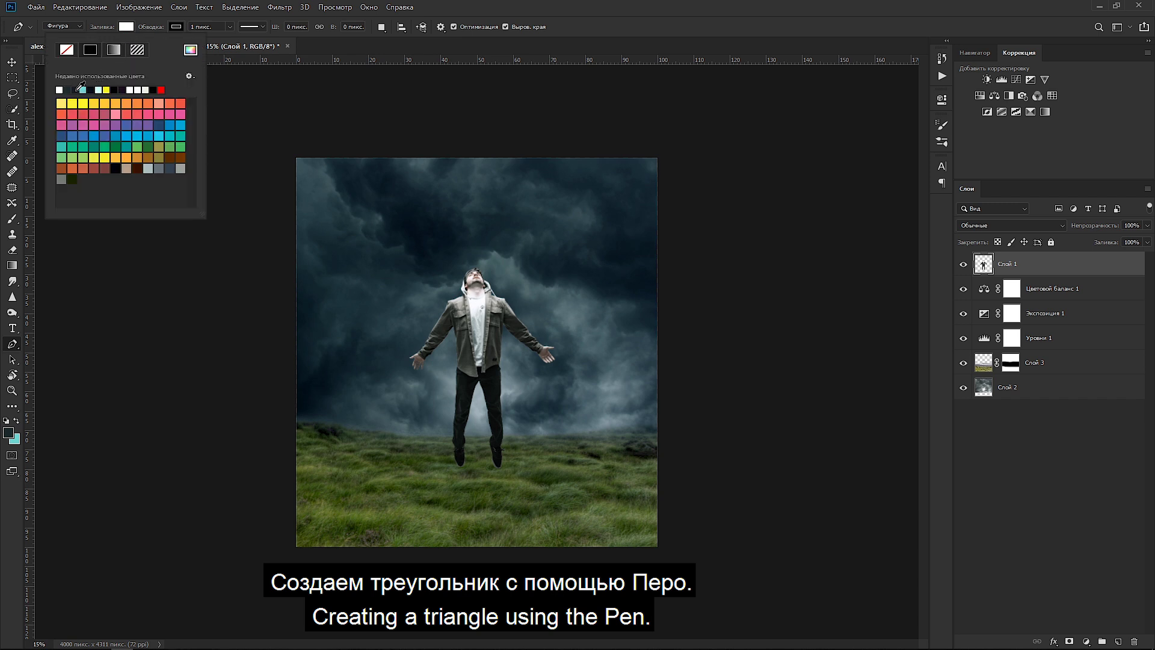
{"action": "left_click", "coordinate": [229, 27]}
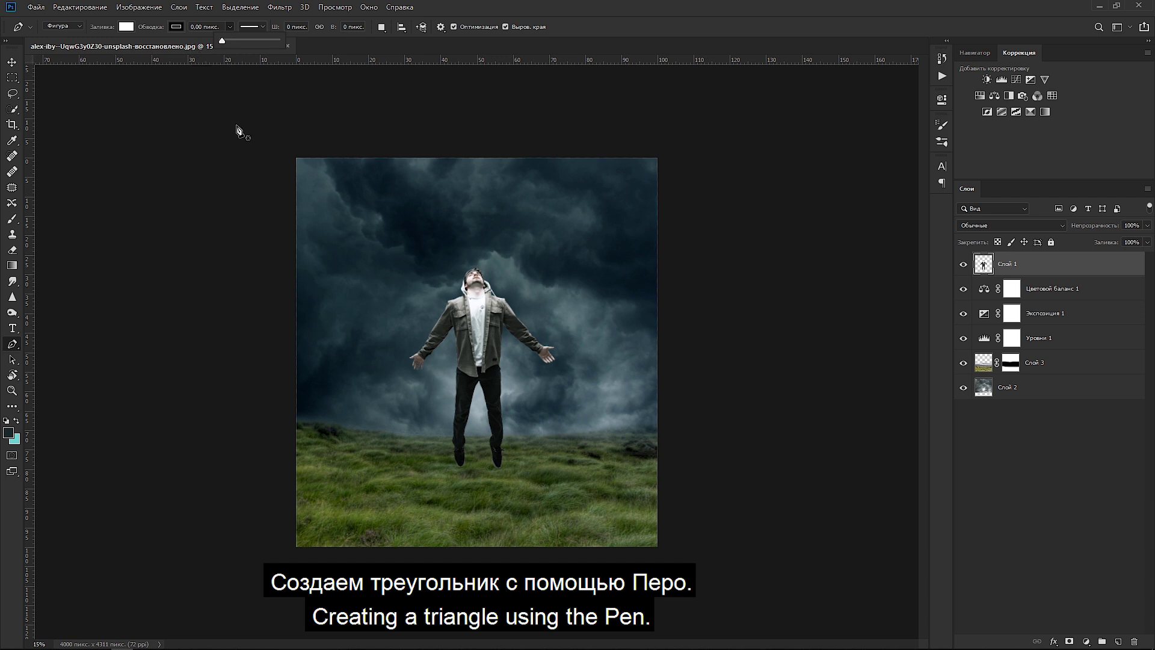
Draw a white point-down triangle from the top-left edge and rasterize its Фигура 1 layer.
{"action": "left_click", "coordinate": [296, 157]}
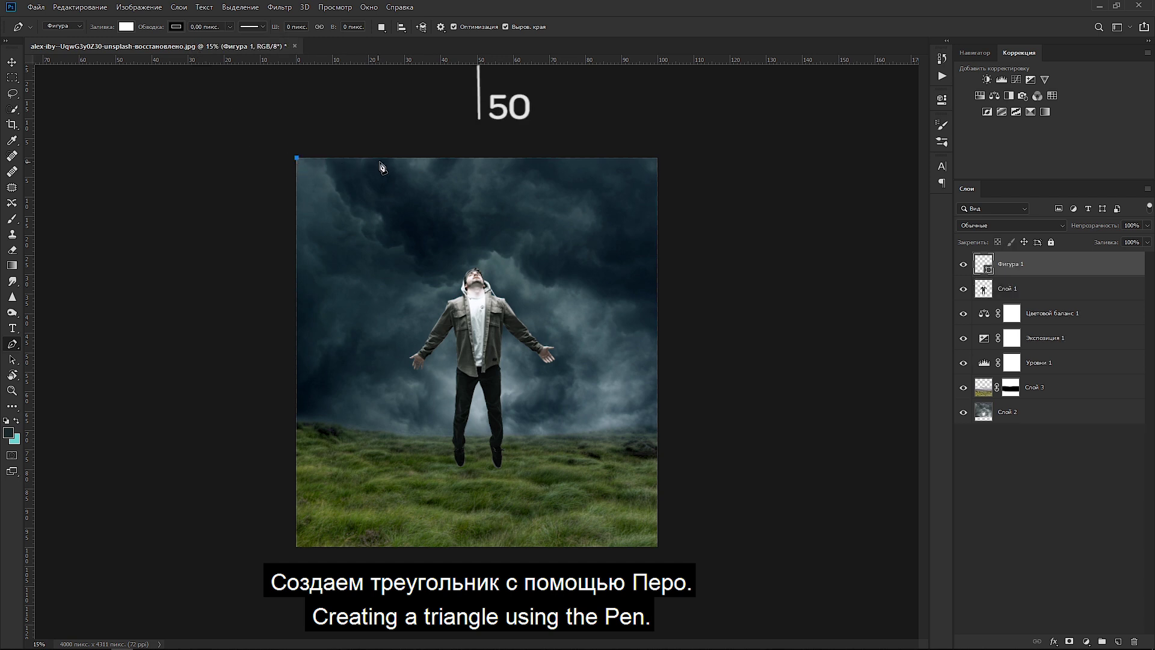
{"action": "left_click", "coordinate": [477, 158]}
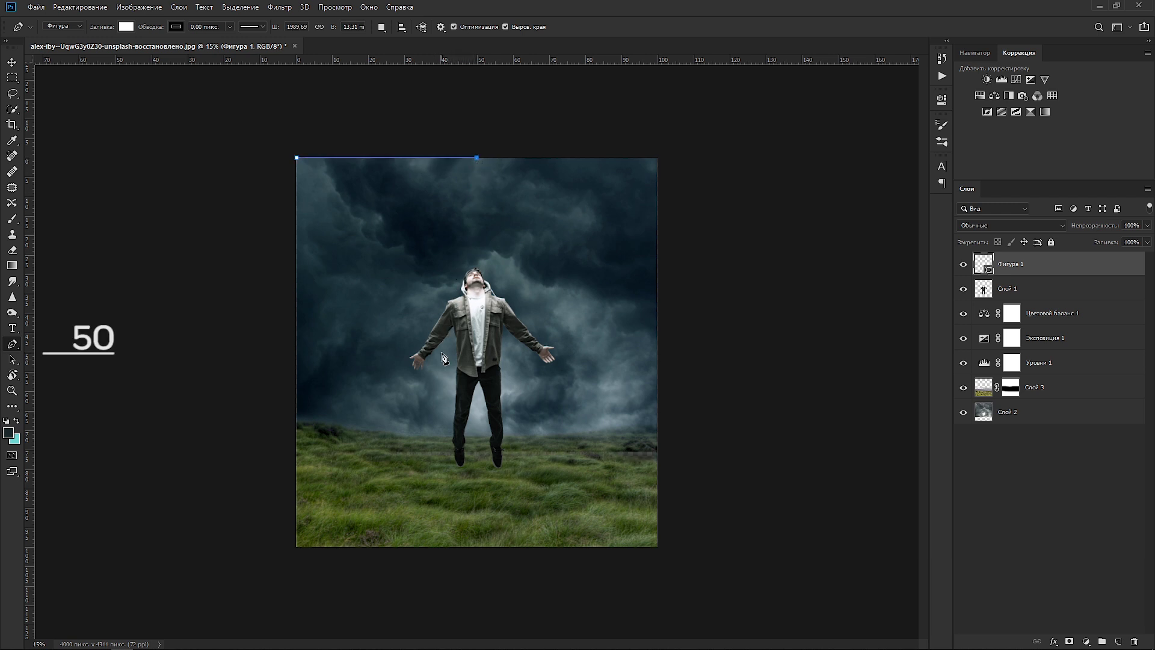
{"action": "left_click", "coordinate": [392, 353]}
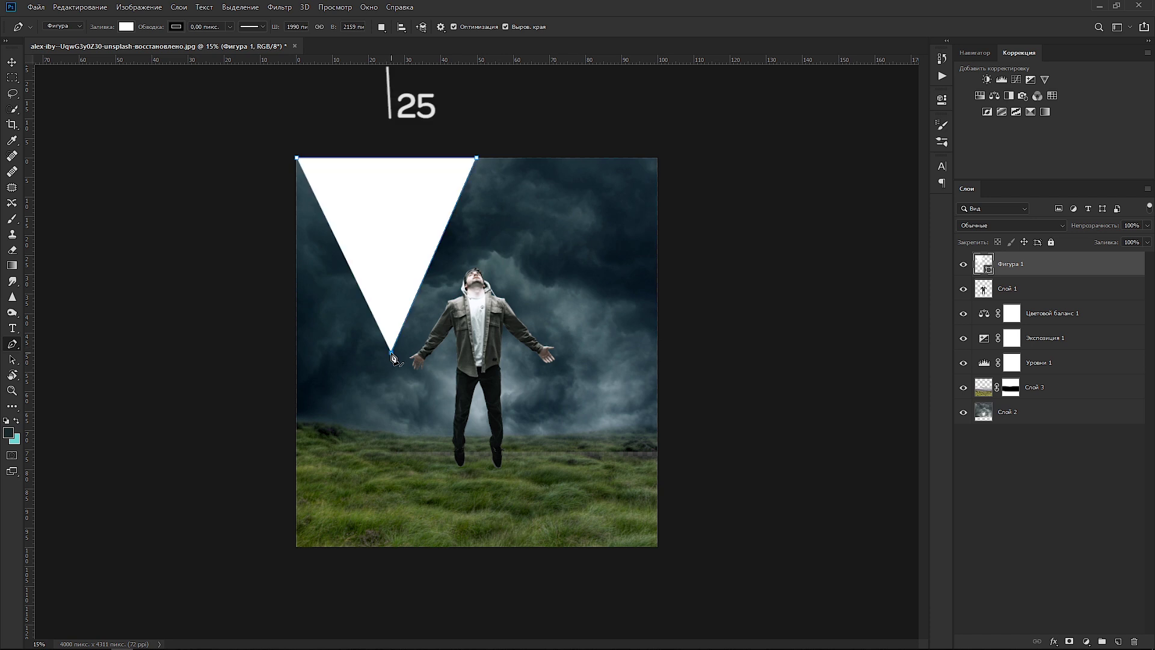
{"action": "left_click", "coordinate": [14, 62]}
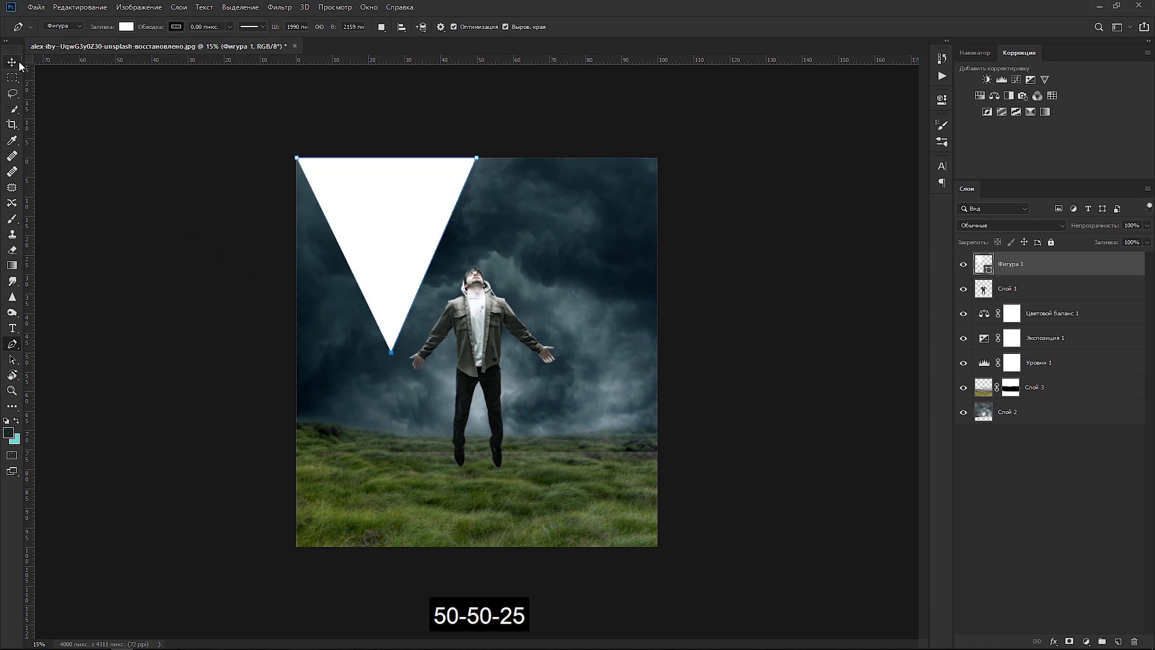
{"action": "right_click", "coordinate": [1039, 265]}
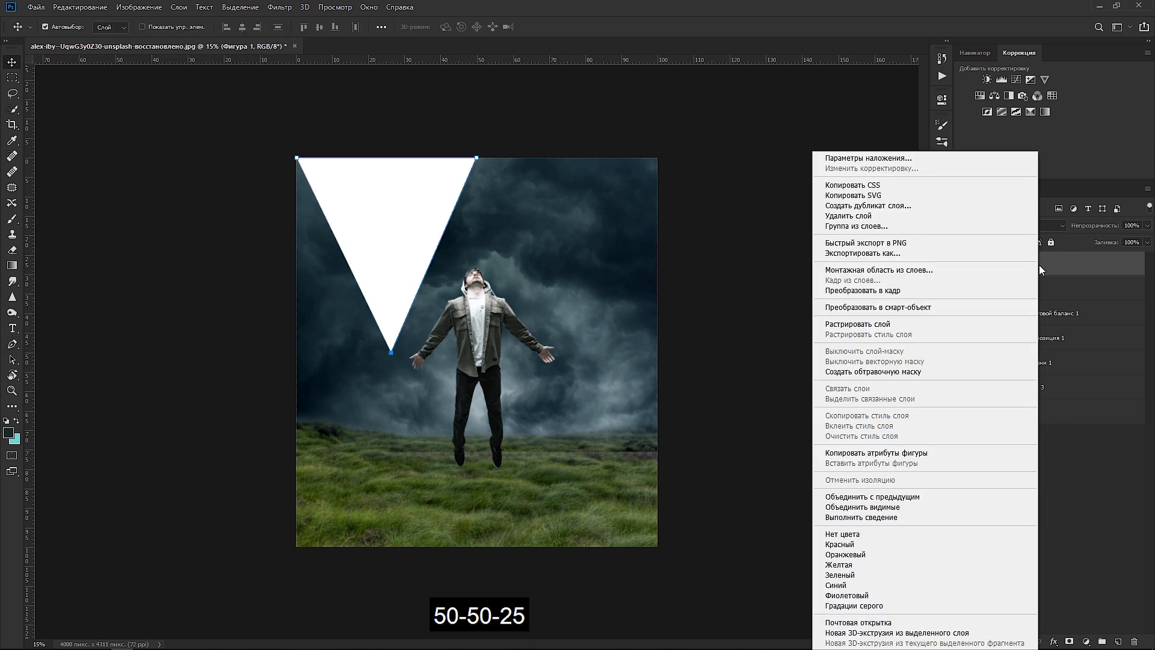
{"action": "left_click", "coordinate": [959, 324]}
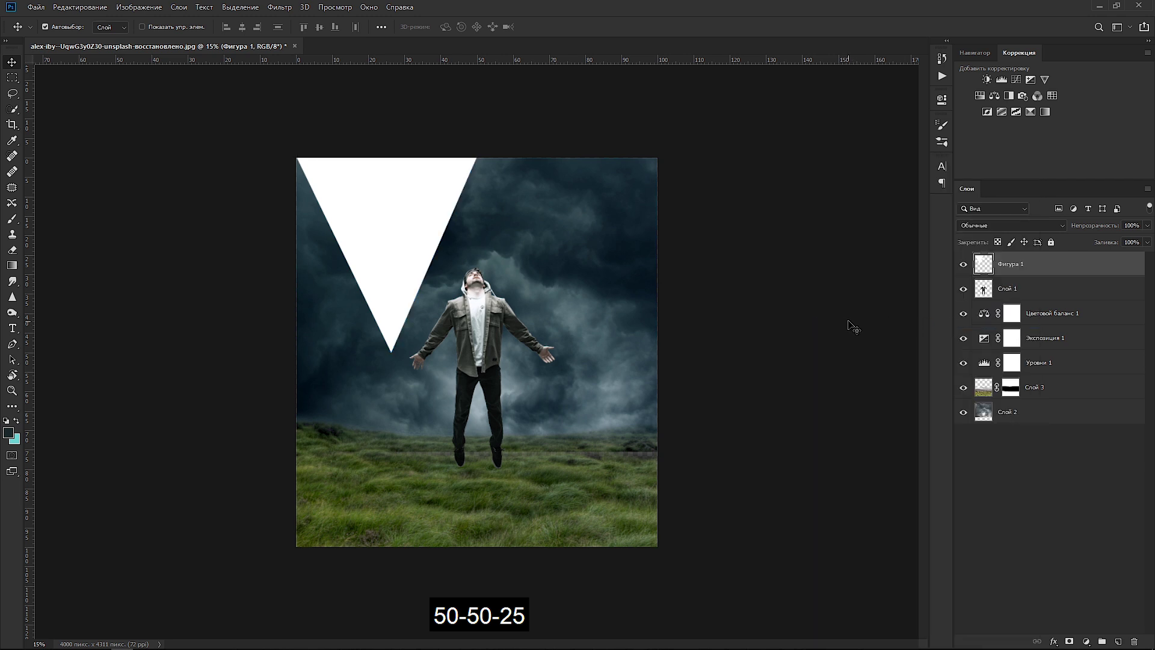
Enlarge the triangle over the man and move its layer beneath Слой 1.
{"action": "key", "text": "ctrl+t"}
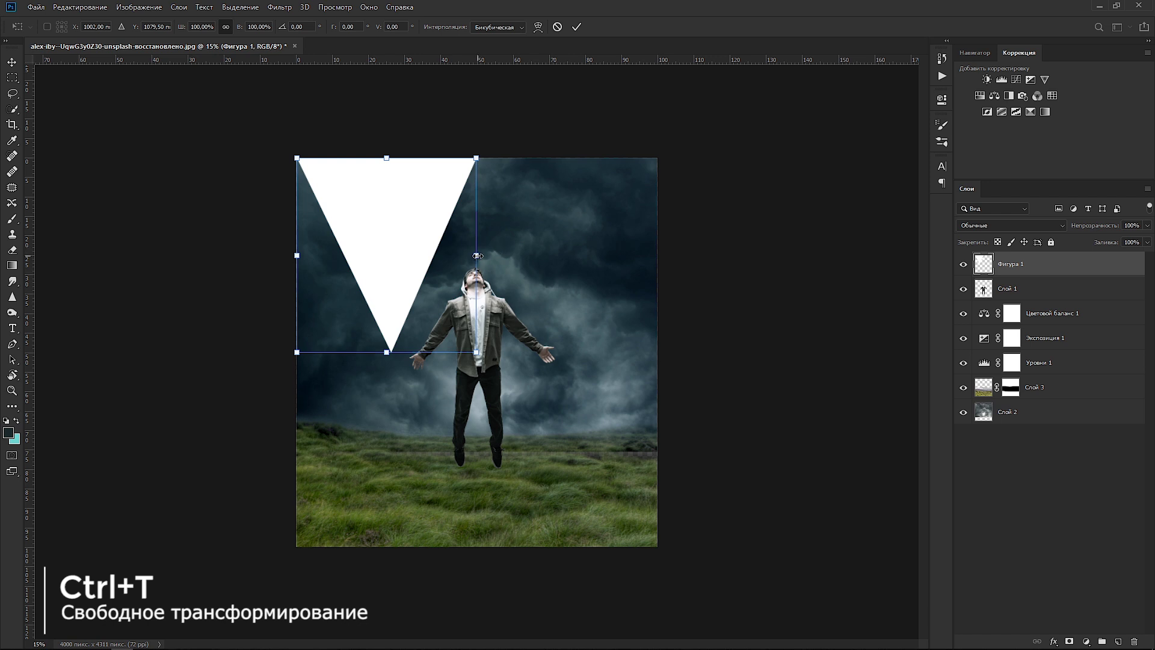
{"action": "left_click_drag", "start_coordinate": [477, 255], "coordinate": [502, 256]}
{"action": "mouse_move", "coordinate": [425, 260]}
{"action": "left_mouse_down"}
{"action": "mouse_move", "coordinate": [498, 295]}
{"action": "mouse_move", "coordinate": [498, 369]}
{"action": "left_mouse_up"}
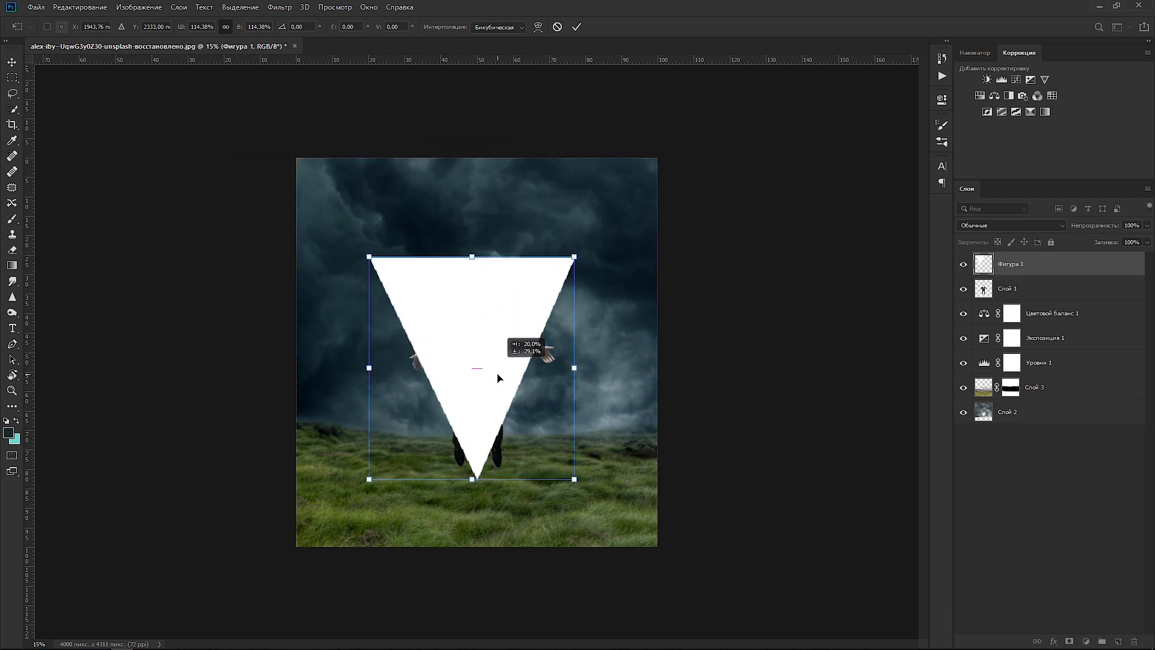
{"action": "left_click_drag", "start_coordinate": [498, 378], "coordinate": [497, 389]}
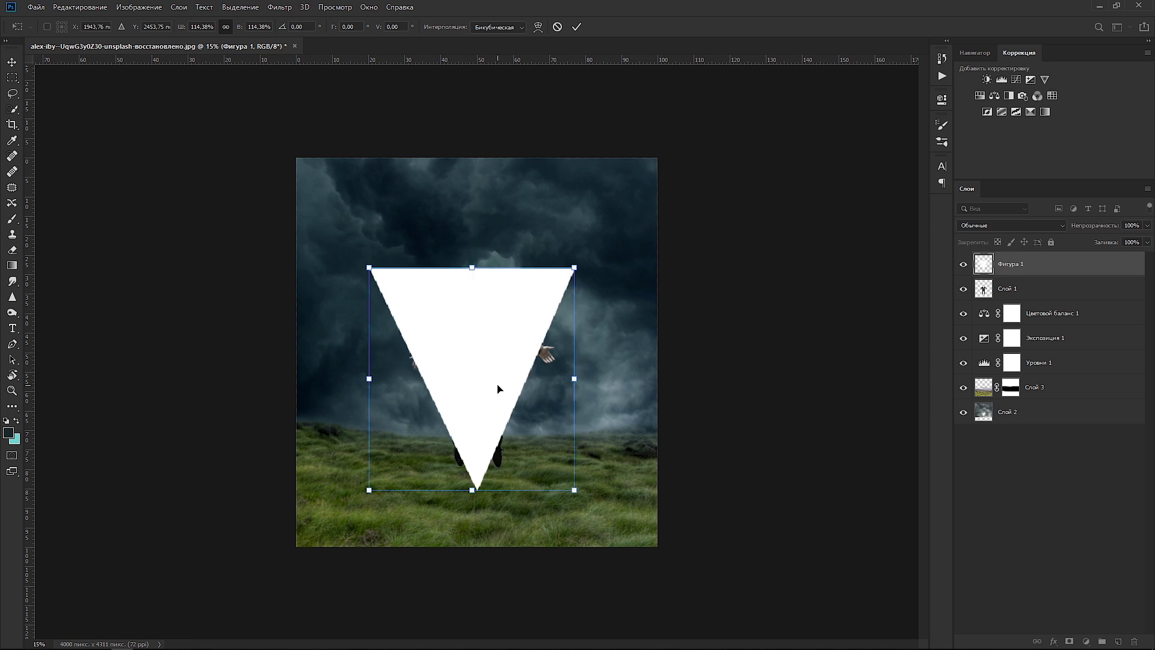
{"action": "left_click", "coordinate": [576, 29]}
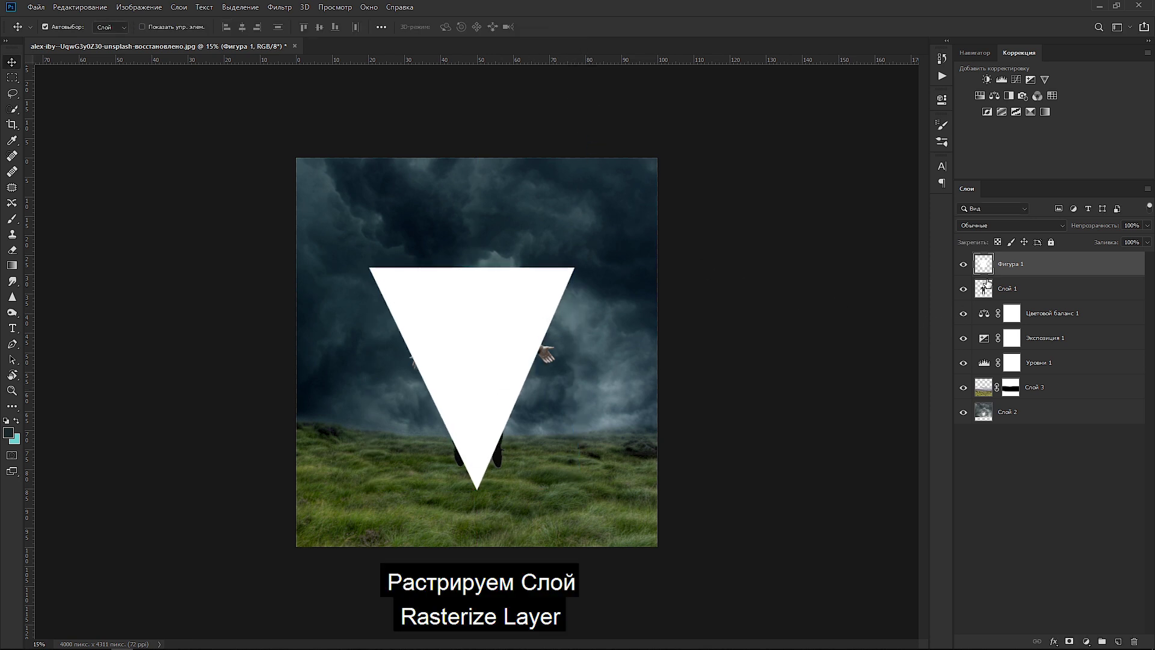
{"action": "left_click_drag", "start_coordinate": [989, 282], "coordinate": [987, 299]}
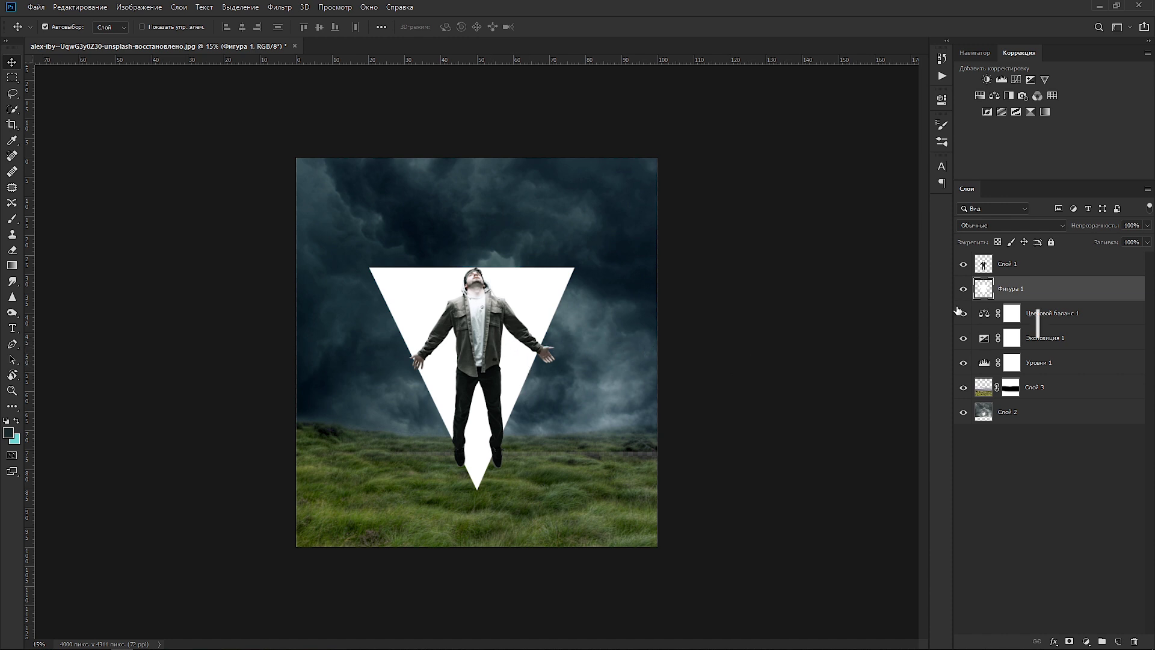
Move the man and triangle layers higher in the frame together.
{"action": "left_click", "coordinate": [1064, 263], "text": "ctrl"}
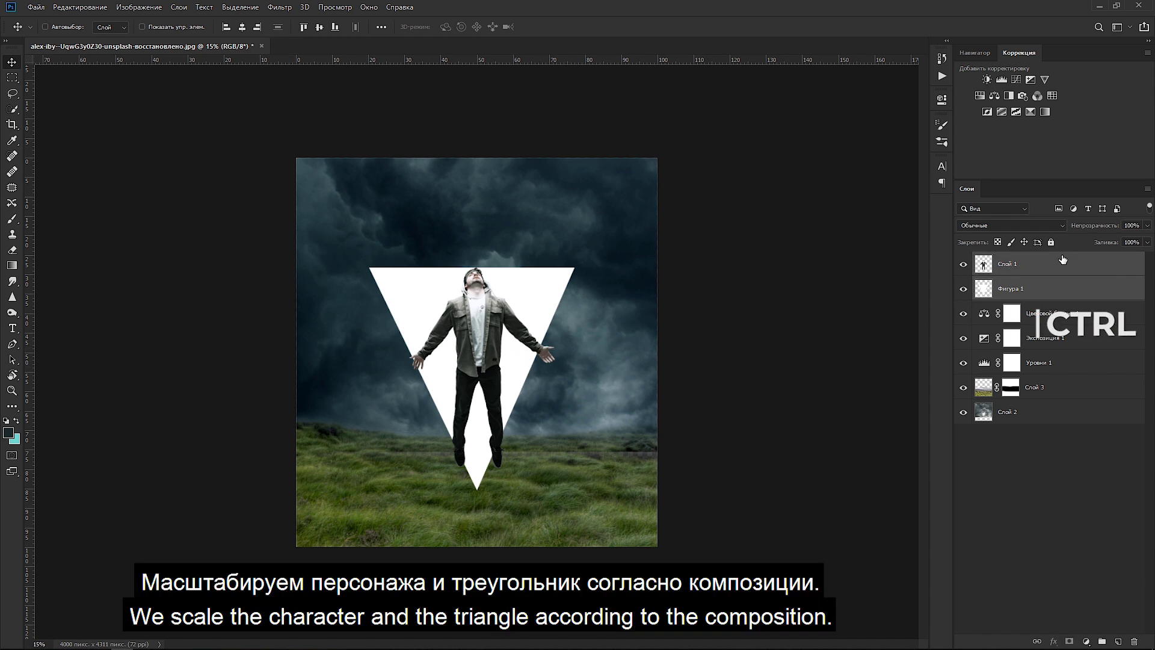
{"action": "key", "text": "ctrl+t"}
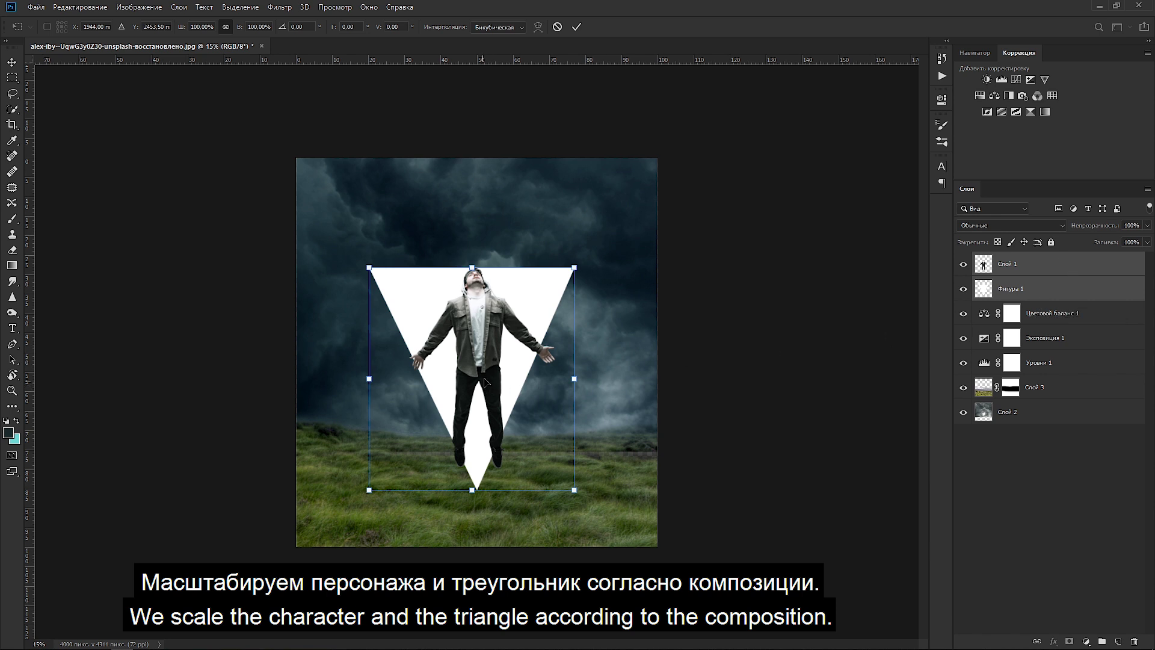
{"action": "mouse_move", "coordinate": [484, 385]}
{"action": "left_mouse_down"}
{"action": "mouse_move", "coordinate": [486, 345]}
{"action": "mouse_move", "coordinate": [485, 356]}
{"action": "left_mouse_up"}
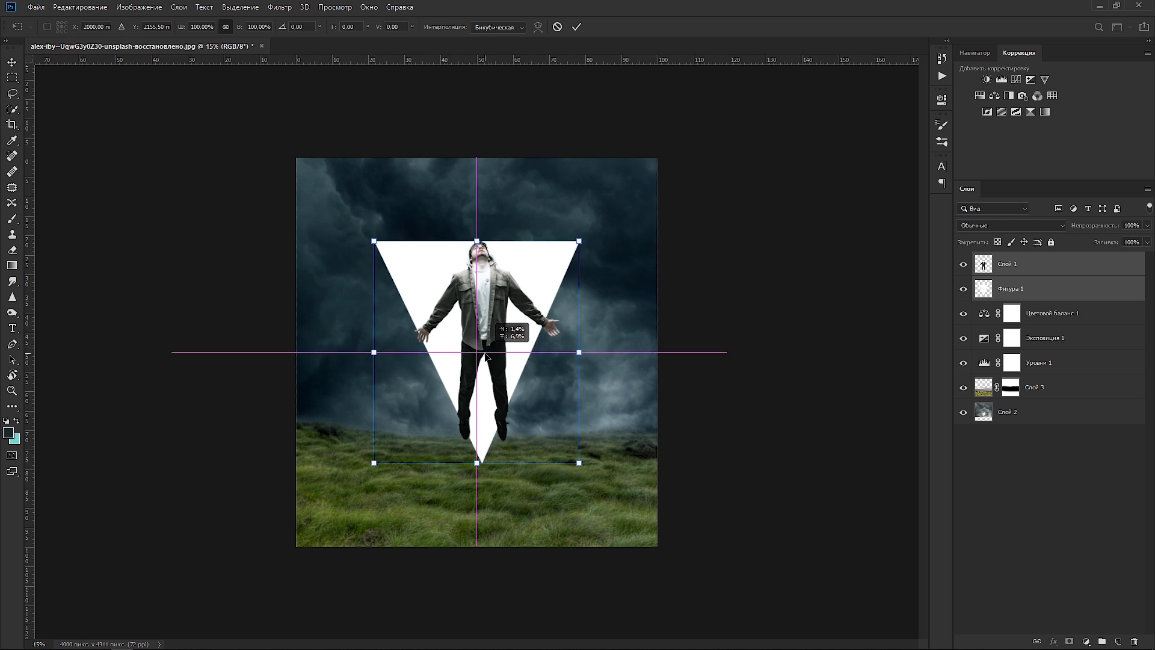
{"action": "left_click", "coordinate": [575, 26]}
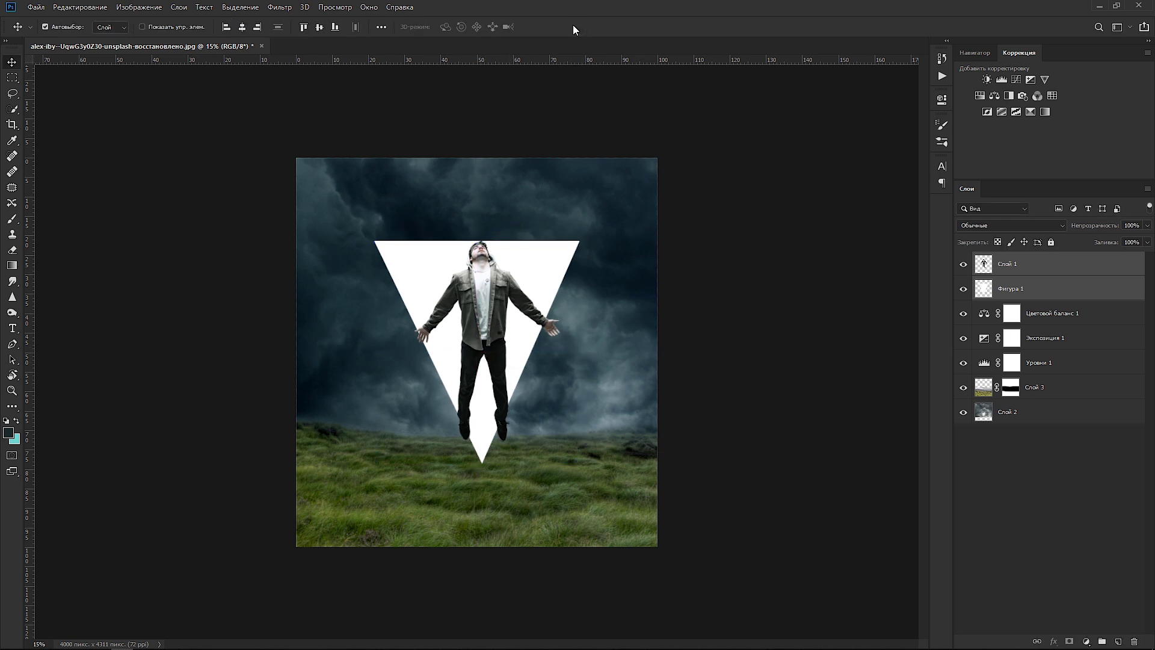
Scale the man alone to about 110% and nudge him left over the triangle.
{"action": "left_click", "coordinate": [985, 270]}
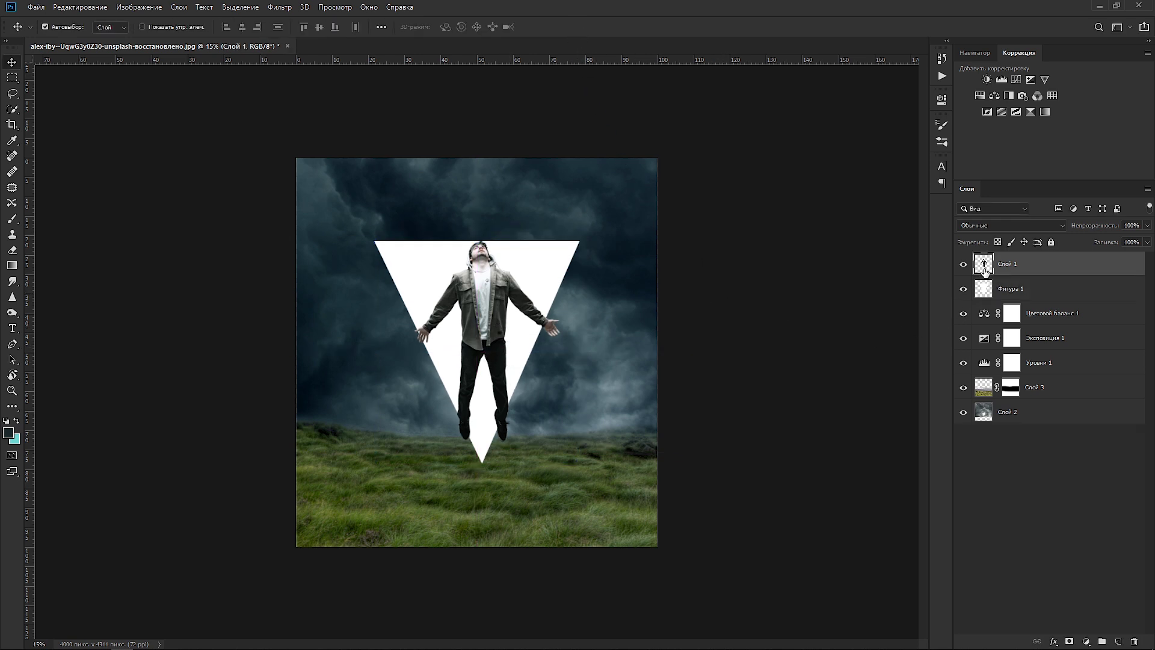
{"action": "key", "text": "ctrl+t"}
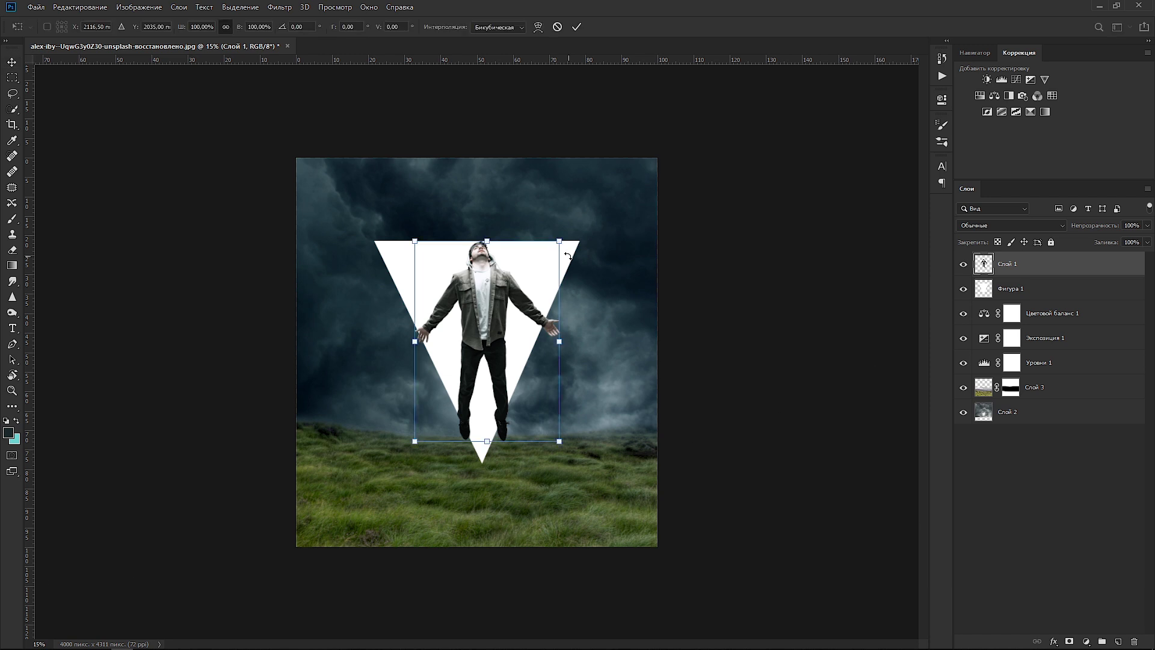
{"action": "left_click_drag", "start_coordinate": [562, 240], "coordinate": [579, 221]}
{"action": "left_click_drag", "start_coordinate": [477, 299], "coordinate": [469, 298]}
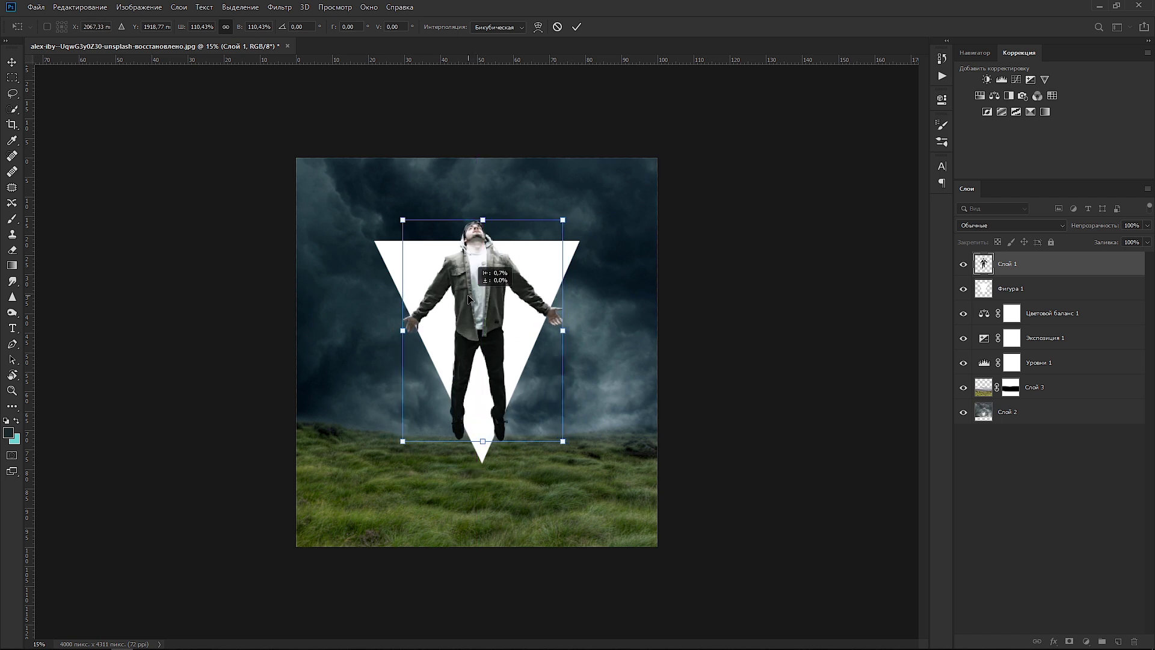
Commit the man's resize, hide Слой 1, and load Фигура 1 as a selection.
{"action": "left_click", "coordinate": [578, 28]}
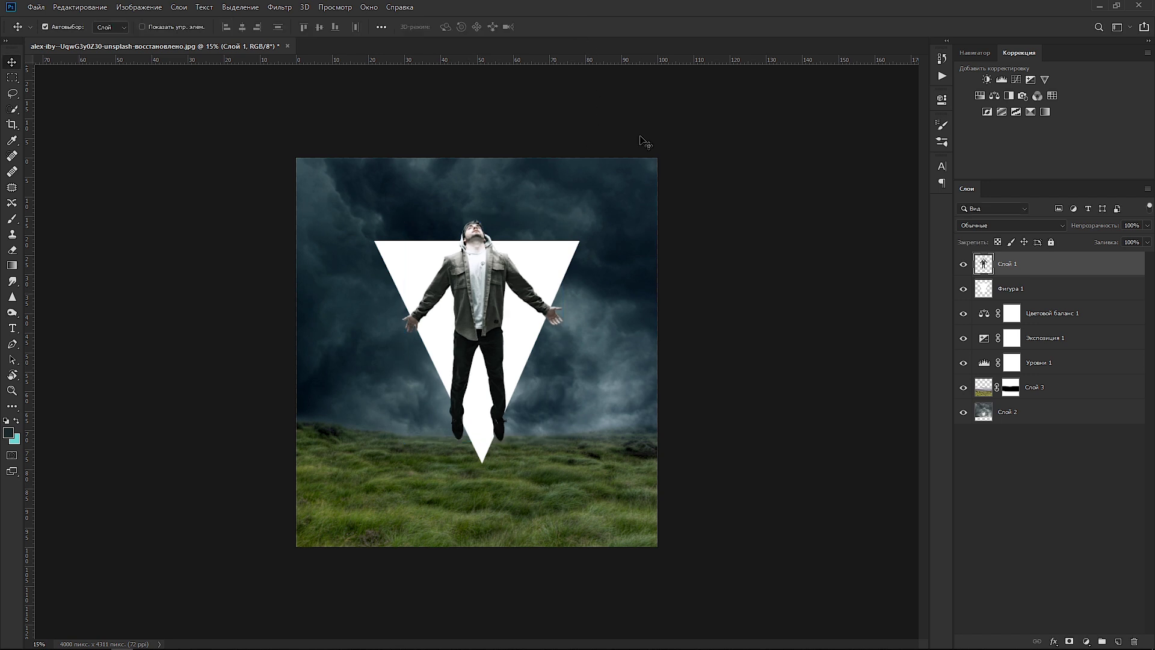
{"action": "left_click", "coordinate": [1023, 289]}
{"action": "left_click", "coordinate": [963, 264]}
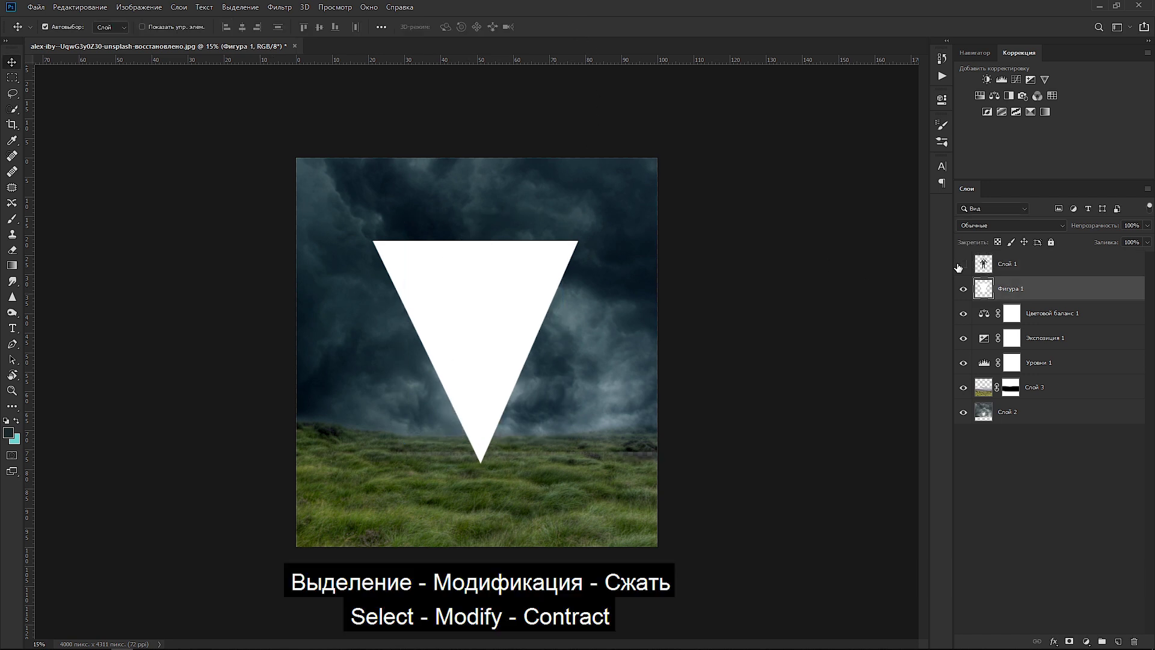
{"action": "left_click", "coordinate": [984, 289], "text": "ctrl"}
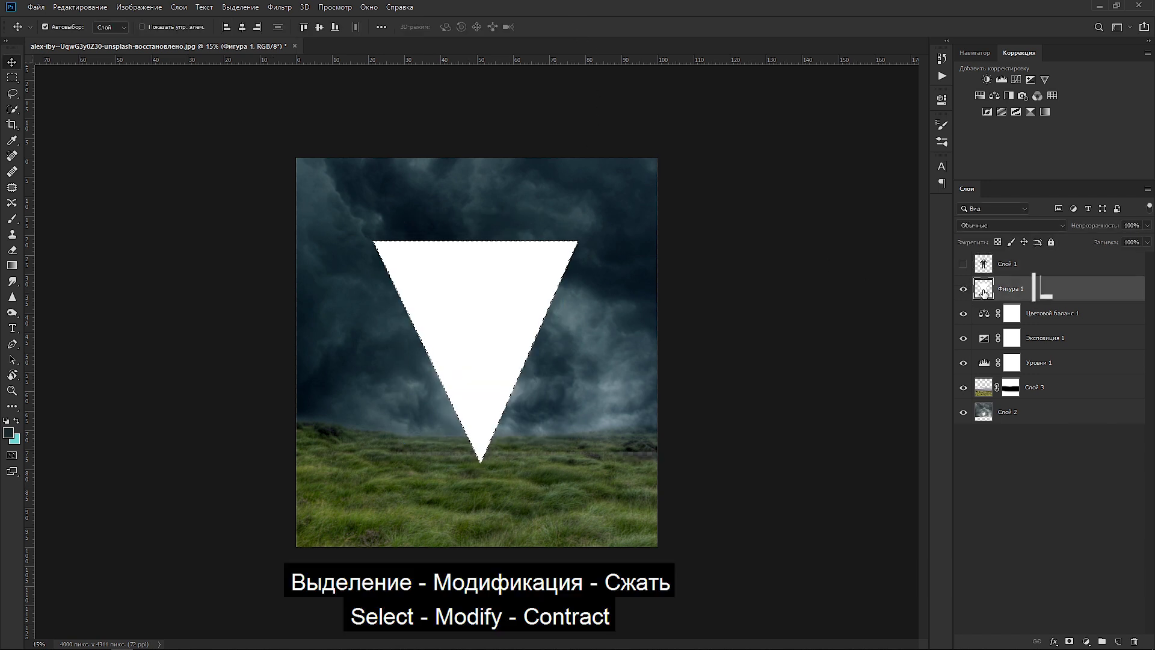
Contract the selection by 60 px, delete the interior, and deselect.
{"action": "left_click", "coordinate": [240, 7]}
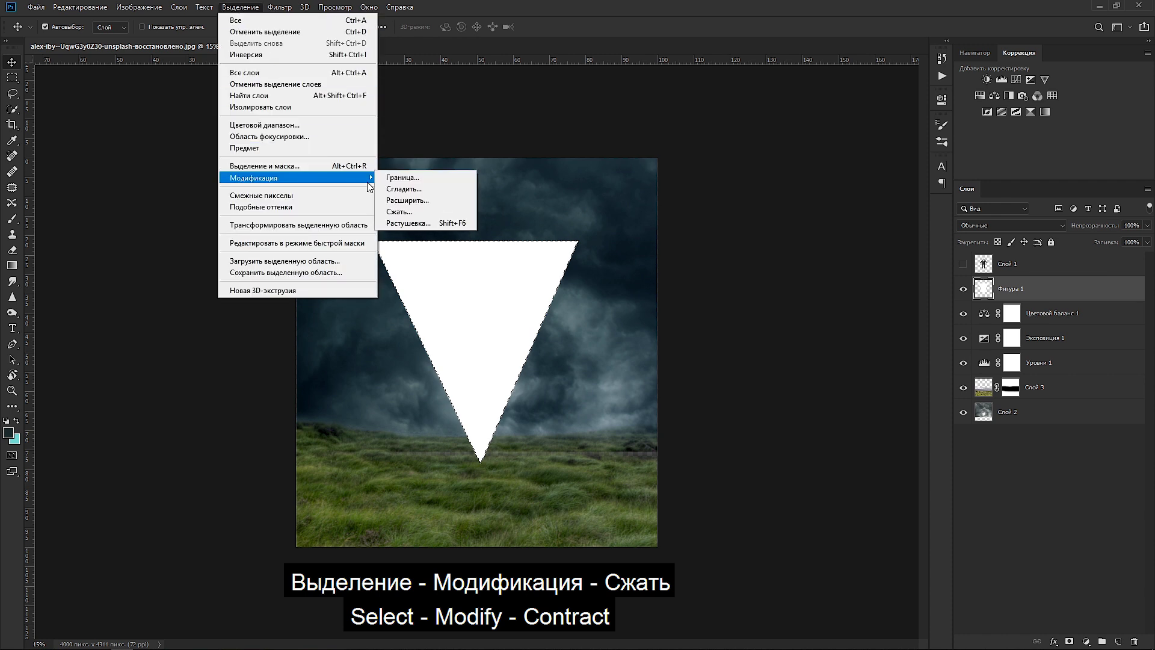
{"action": "left_click", "coordinate": [408, 214]}
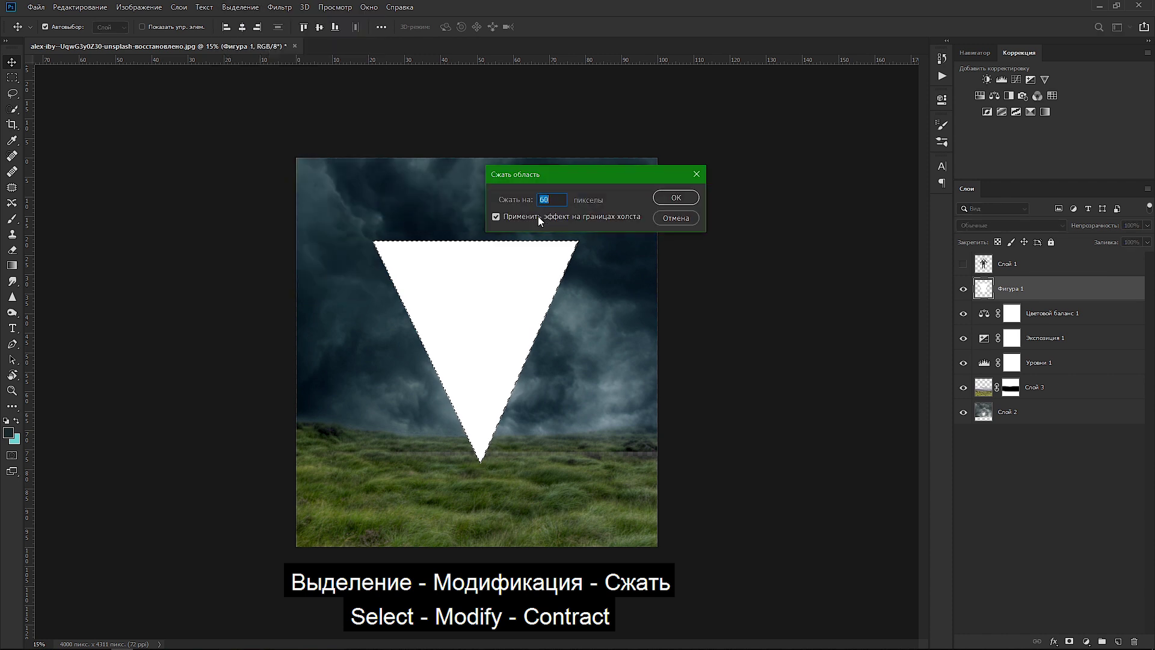
{"action": "left_click", "coordinate": [676, 199]}
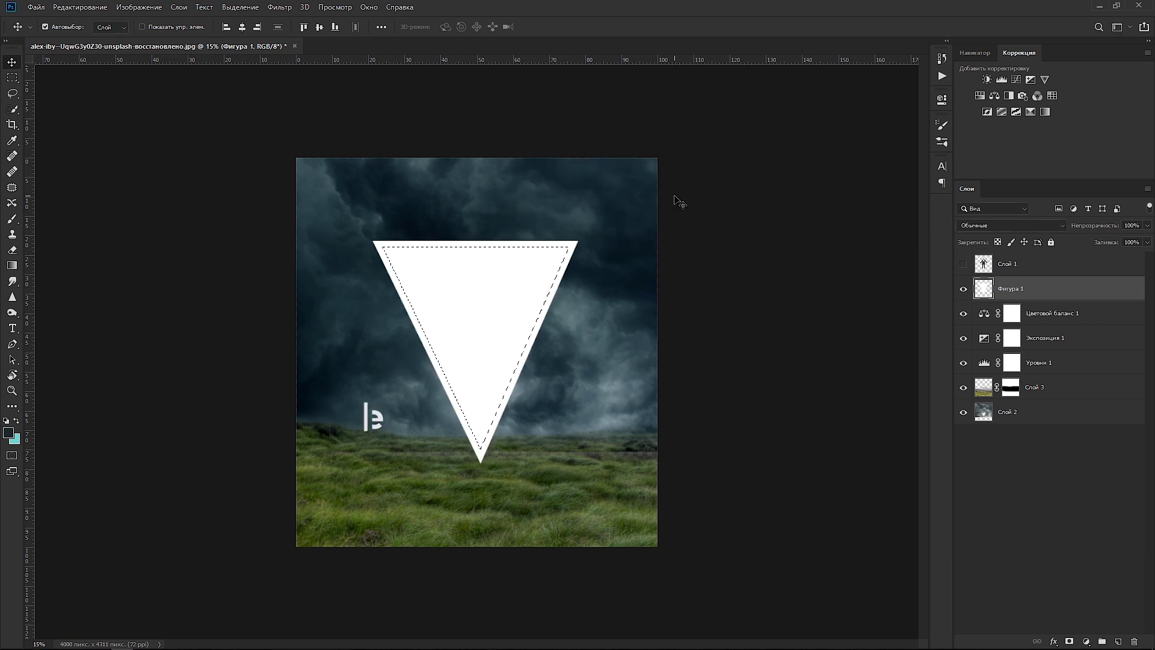
{"action": "key", "text": "Delete"}
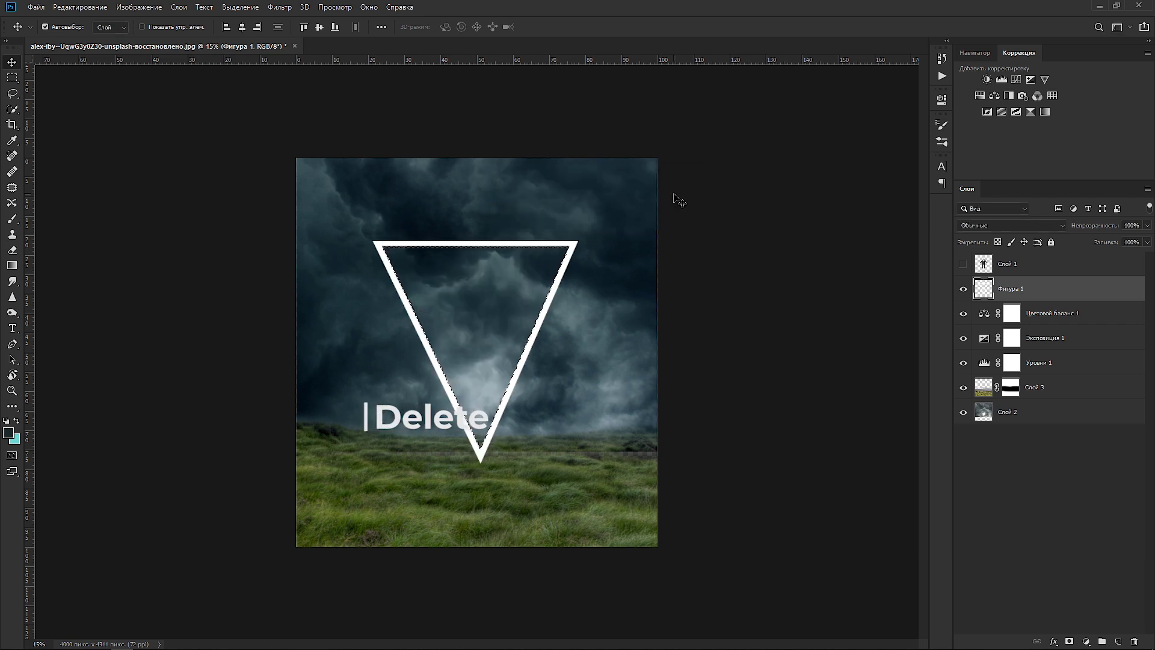
{"action": "key", "text": "ctrl+d"}
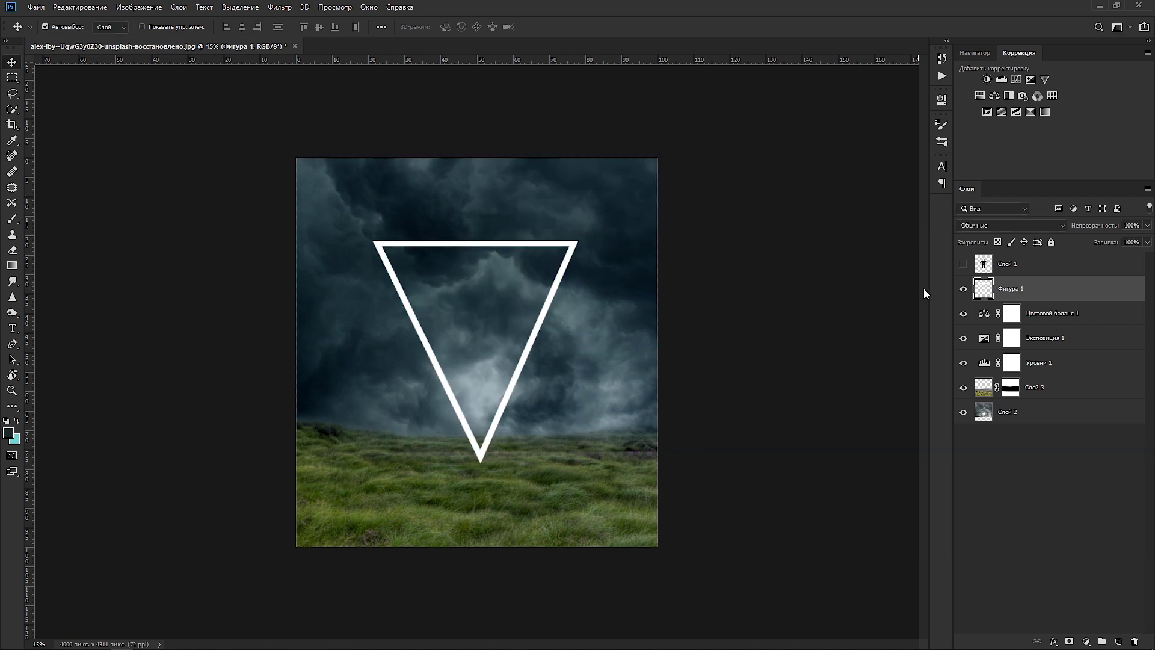
Add an Outer Glow to the triangle with a 20e3fc cyan gradient stop at 33%.
{"action": "left_click", "coordinate": [963, 265]}
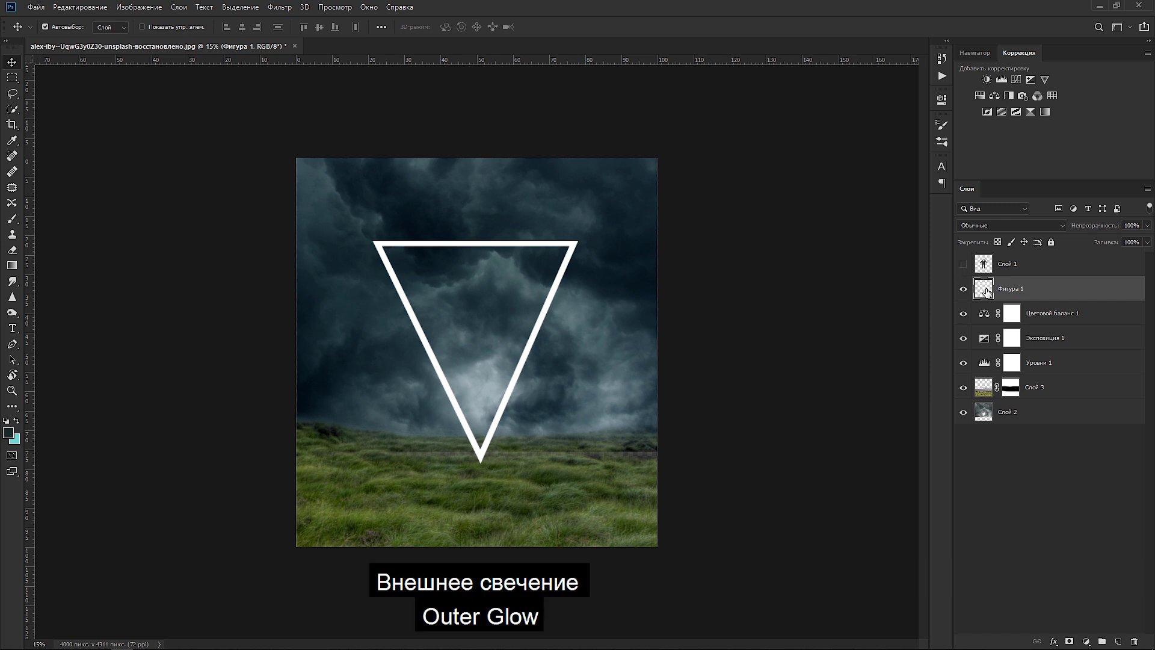
{"action": "left_click", "coordinate": [1052, 642]}
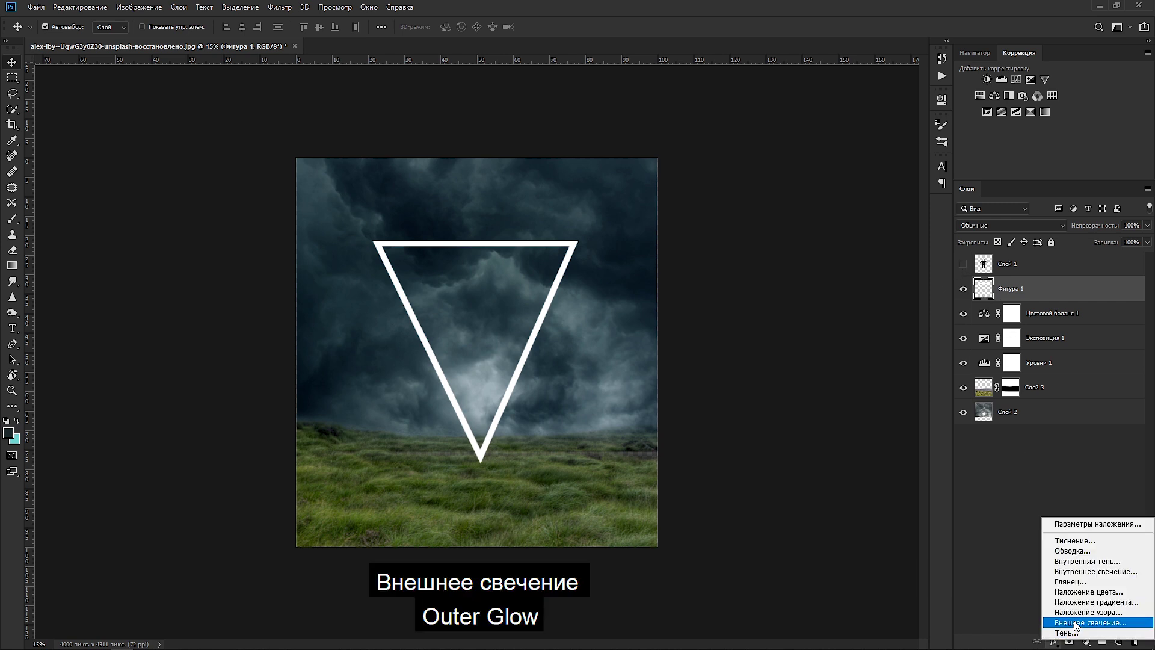
{"action": "left_click", "coordinate": [1079, 623]}
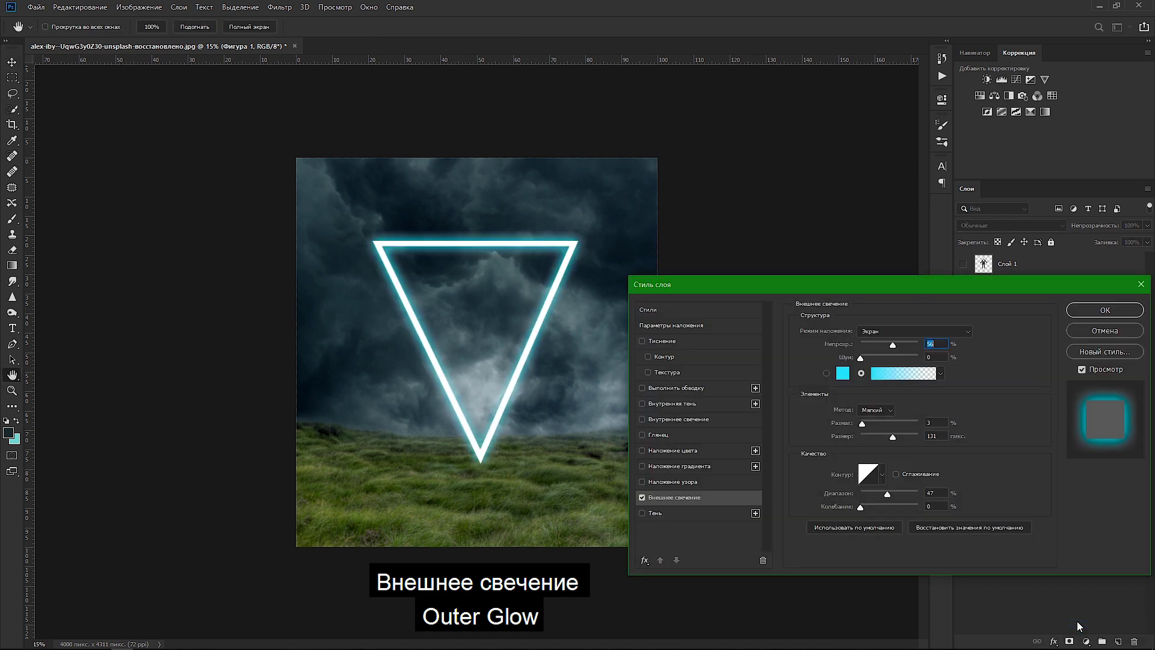
{"action": "left_click", "coordinate": [877, 374]}
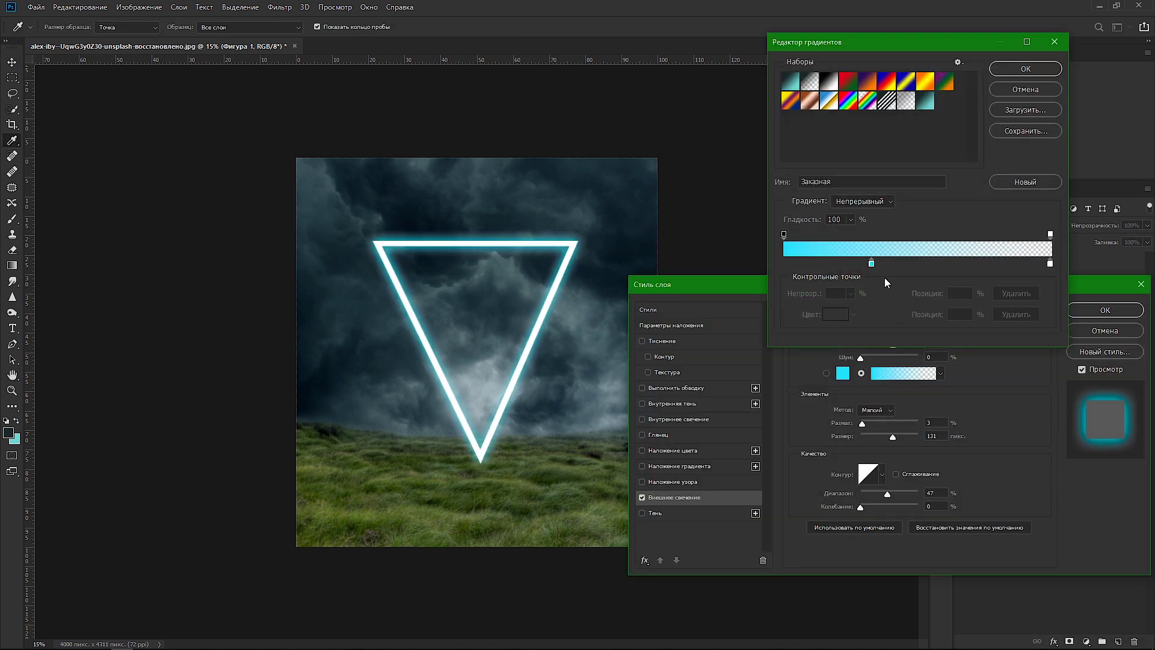
{"action": "left_click", "coordinate": [873, 264]}
{"action": "left_click", "coordinate": [835, 314]}
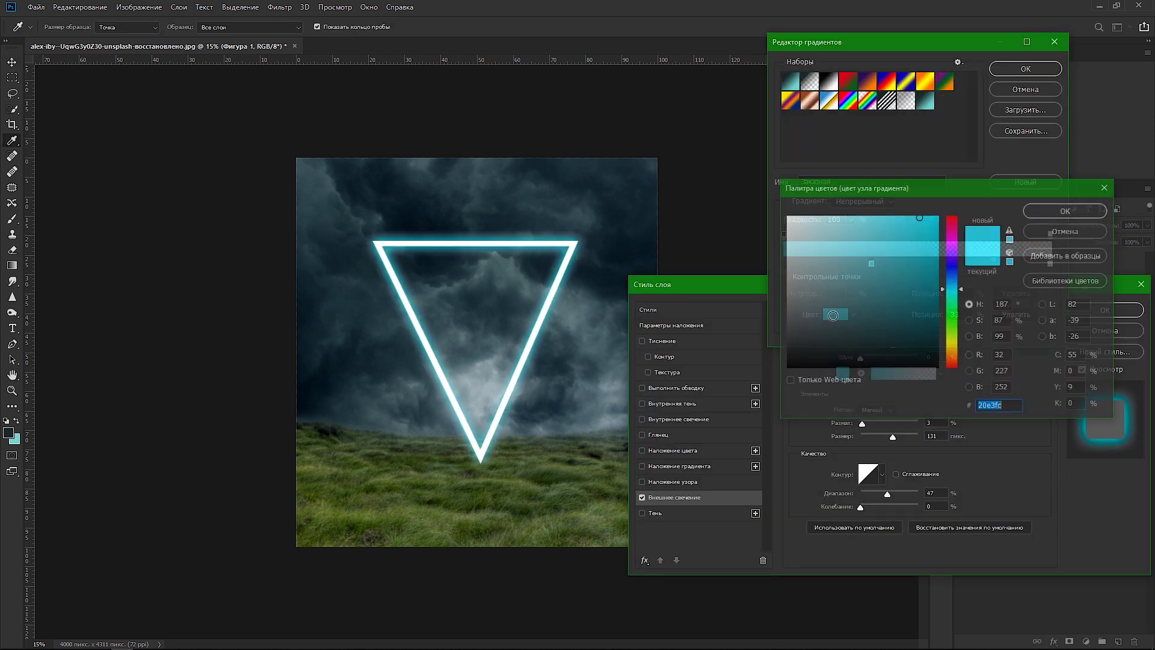
{"action": "left_click", "coordinate": [1048, 211]}
{"action": "left_click", "coordinate": [1037, 72]}
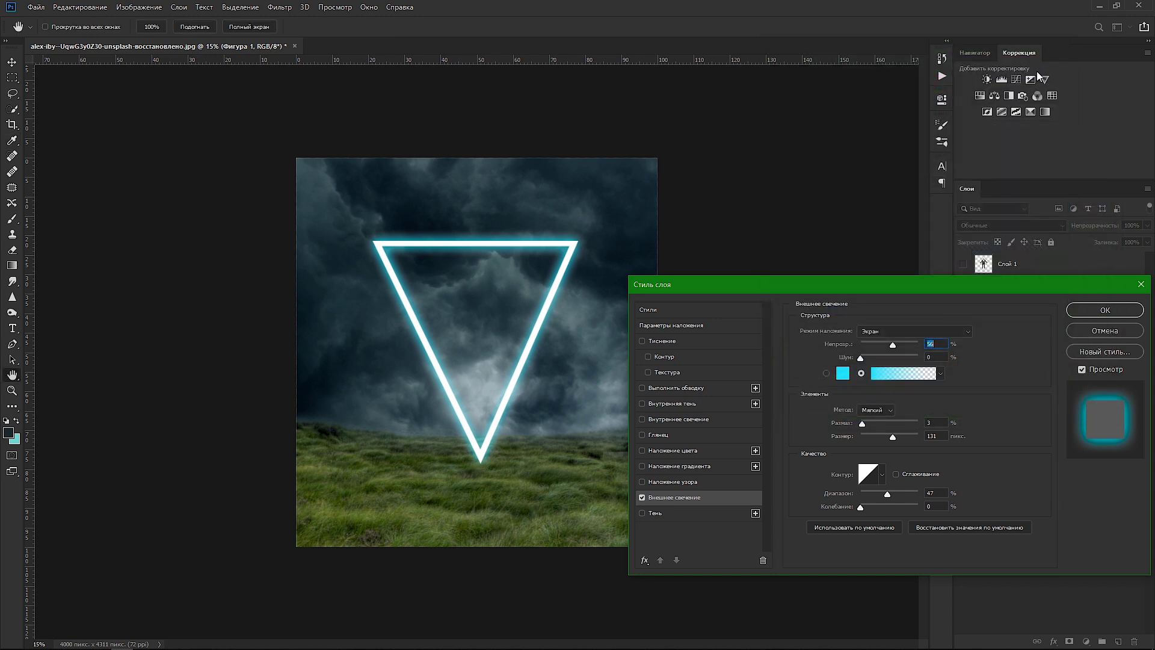
Set the glow opacity to 58% and duplicate the triangle layer as Фигура 1 копия.
{"action": "left_click_drag", "start_coordinate": [891, 345], "coordinate": [895, 346]}
{"action": "left_click", "coordinate": [1095, 311]}
{"action": "mouse_move", "coordinate": [1084, 291]}
{"action": "left_mouse_down"}
{"action": "mouse_move", "coordinate": [1083, 472]}
{"action": "mouse_move", "coordinate": [1105, 633]}
{"action": "left_mouse_up"}
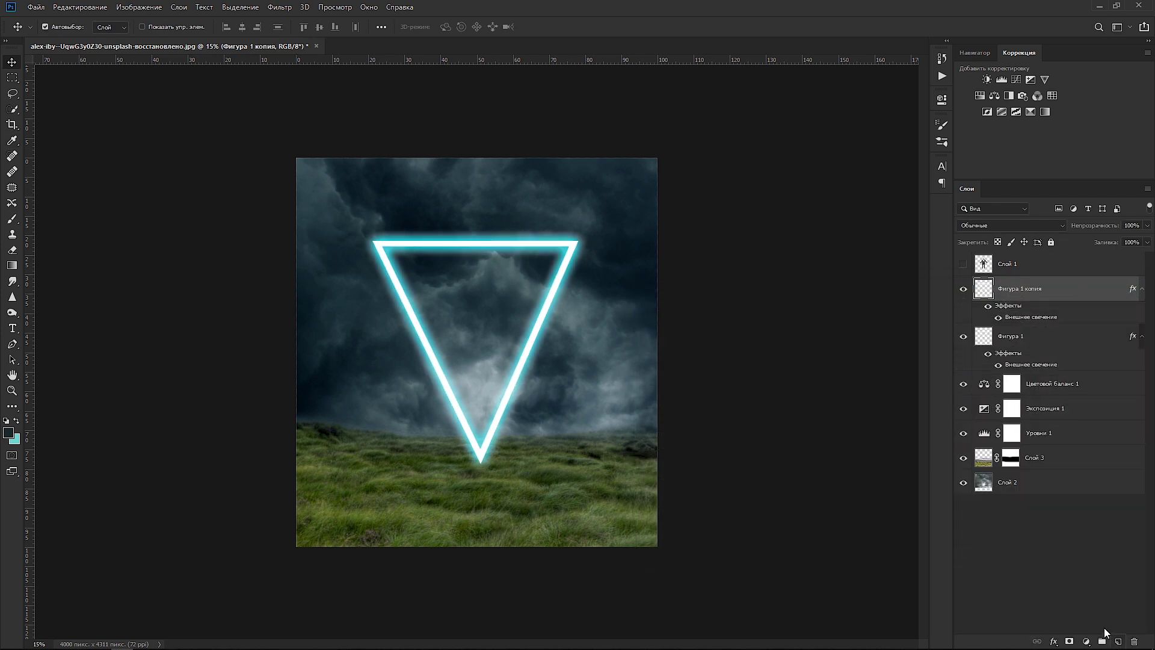
On the triangle copy, replace Outer Glow with a cyan Color Overlay, then hide it.
{"action": "double_click", "coordinate": [1017, 319]}
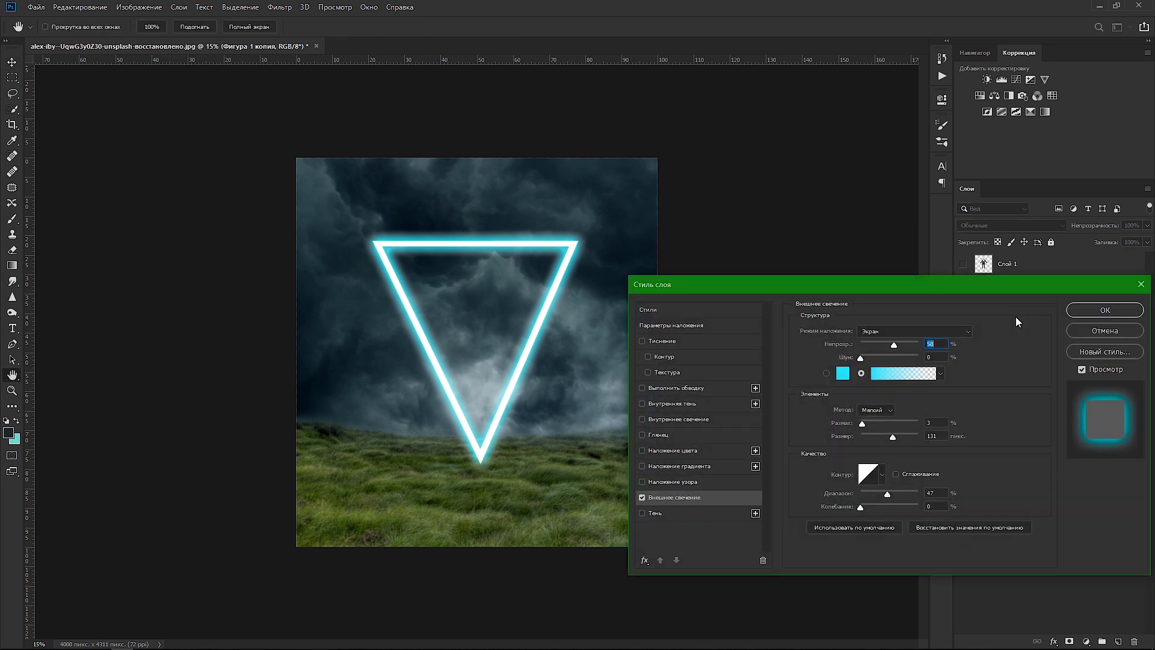
{"action": "left_click", "coordinate": [641, 498]}
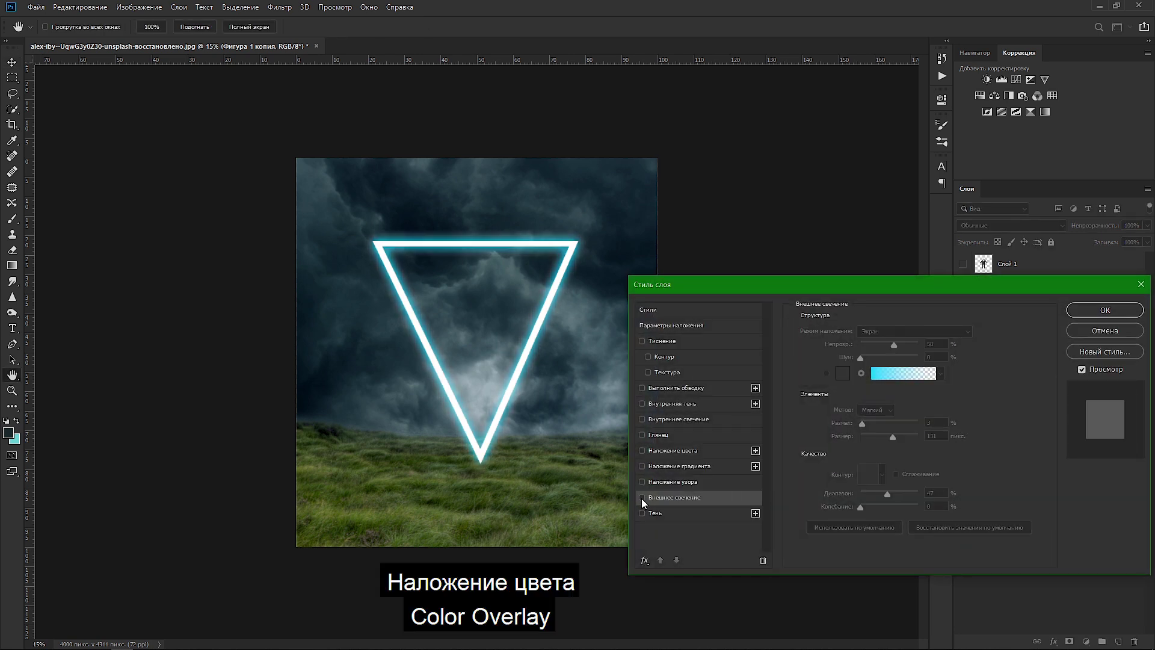
{"action": "left_click", "coordinate": [672, 451]}
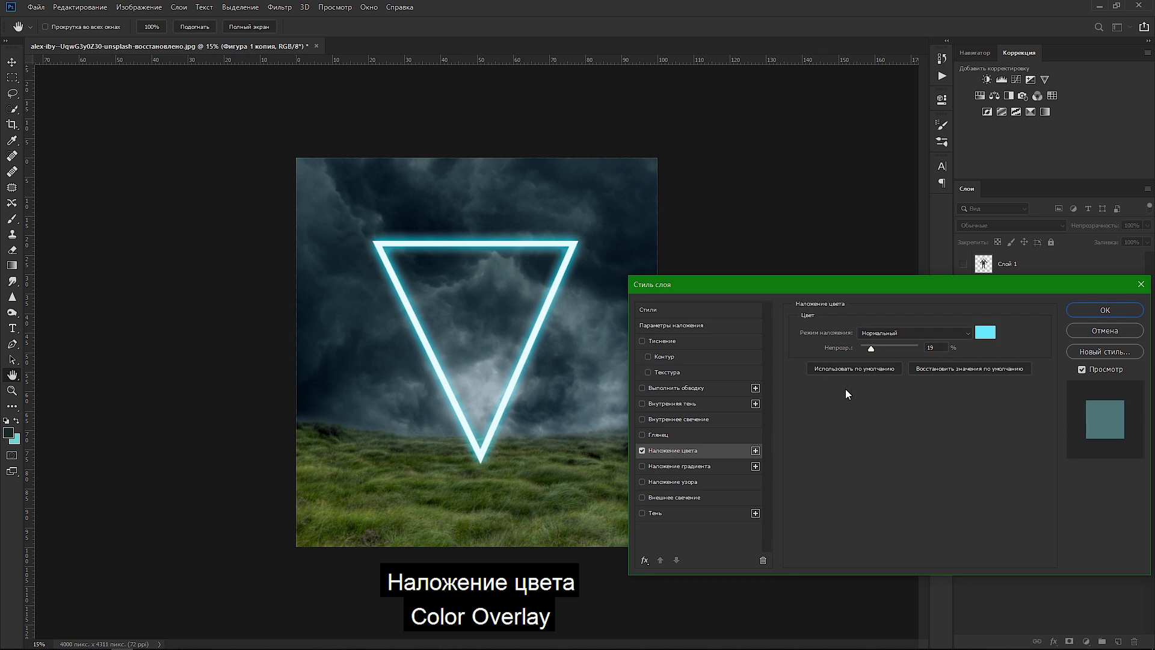
{"action": "mouse_move", "coordinate": [873, 348]}
{"action": "left_mouse_down"}
{"action": "mouse_move", "coordinate": [901, 349]}
{"action": "mouse_move", "coordinate": [886, 349]}
{"action": "left_mouse_up"}
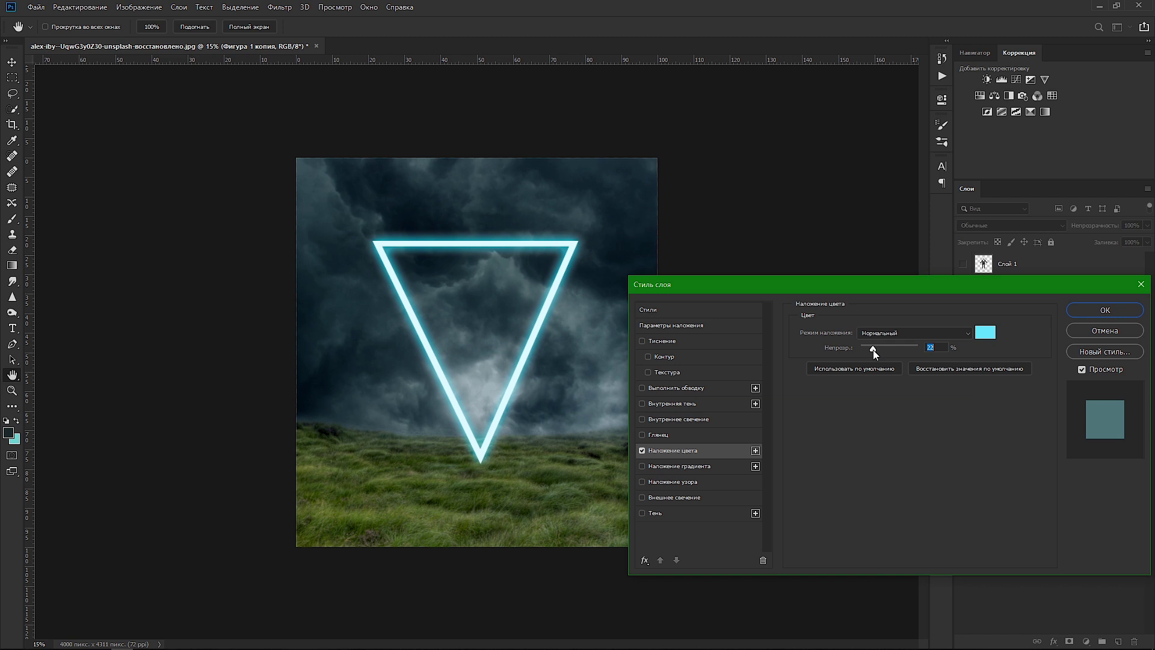
{"action": "left_click", "coordinate": [1085, 310]}
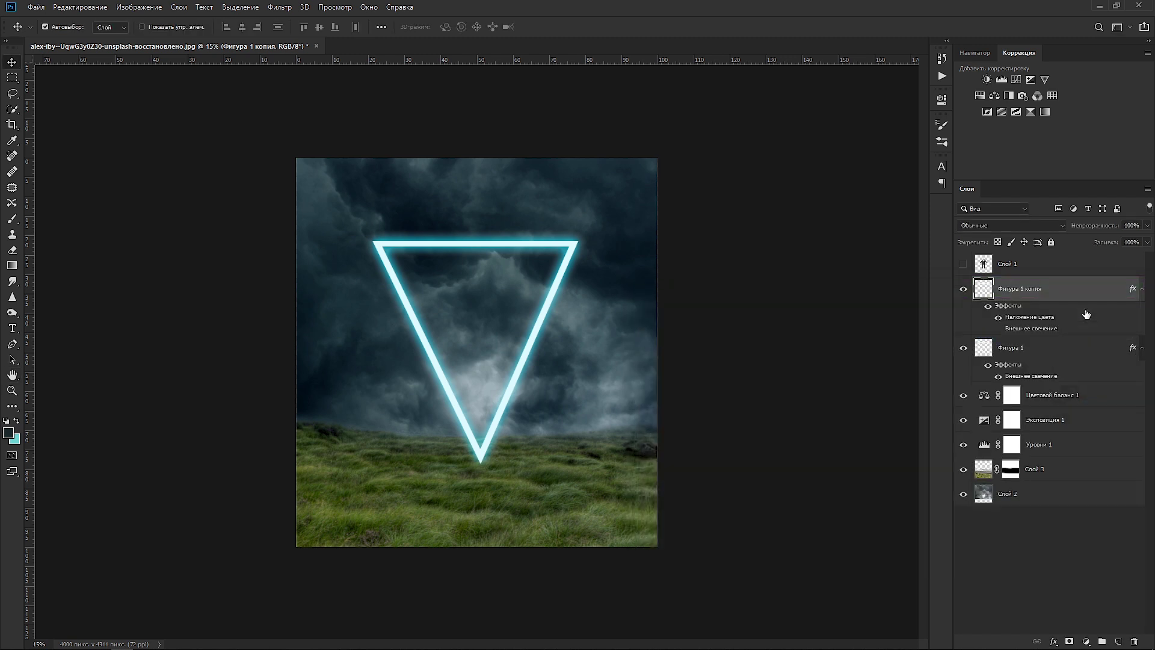
{"action": "left_click", "coordinate": [963, 289]}
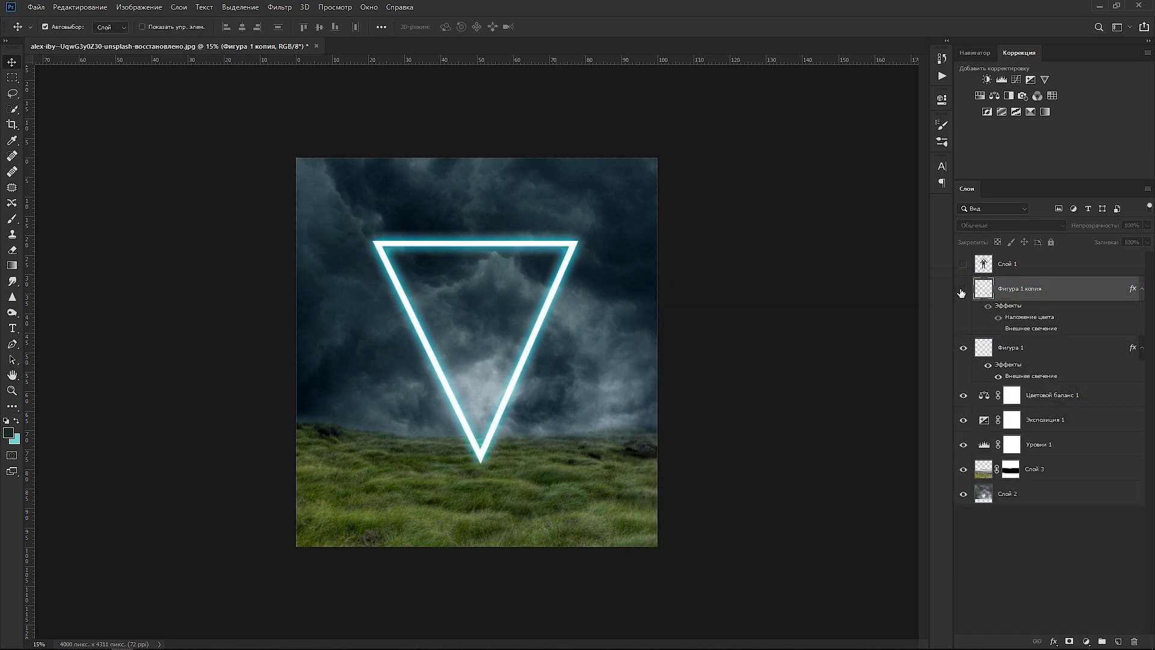
Apply a 6,8 px Gaussian Blur to the original triangle layer.
{"action": "left_click", "coordinate": [985, 348]}
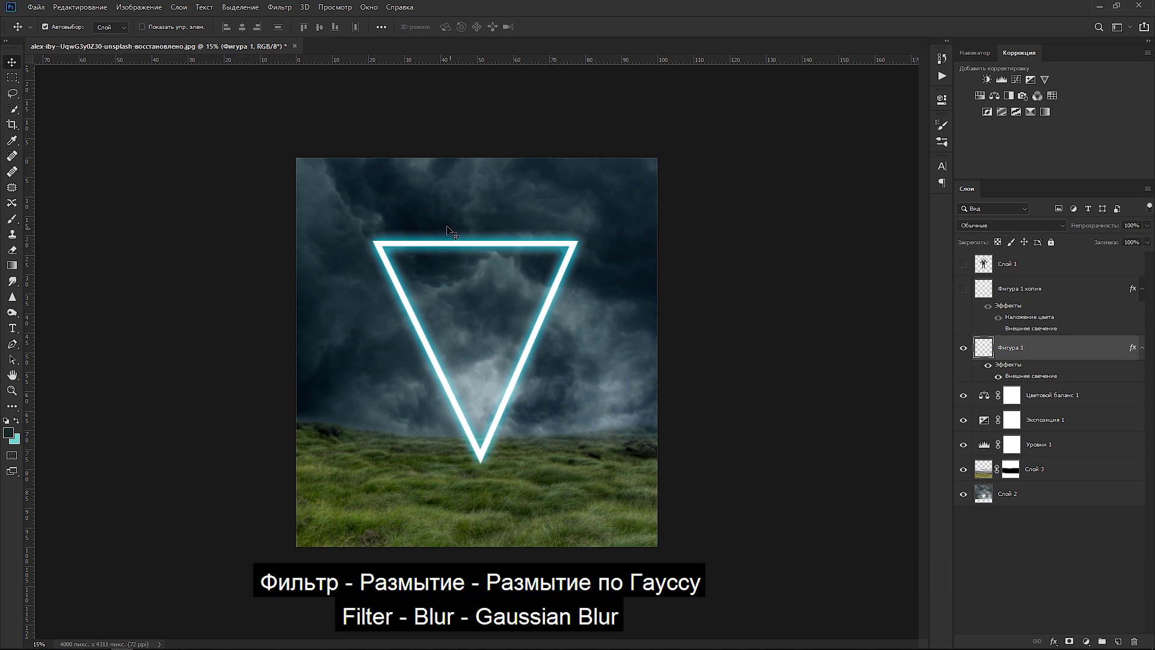
{"action": "left_click", "coordinate": [279, 7]}
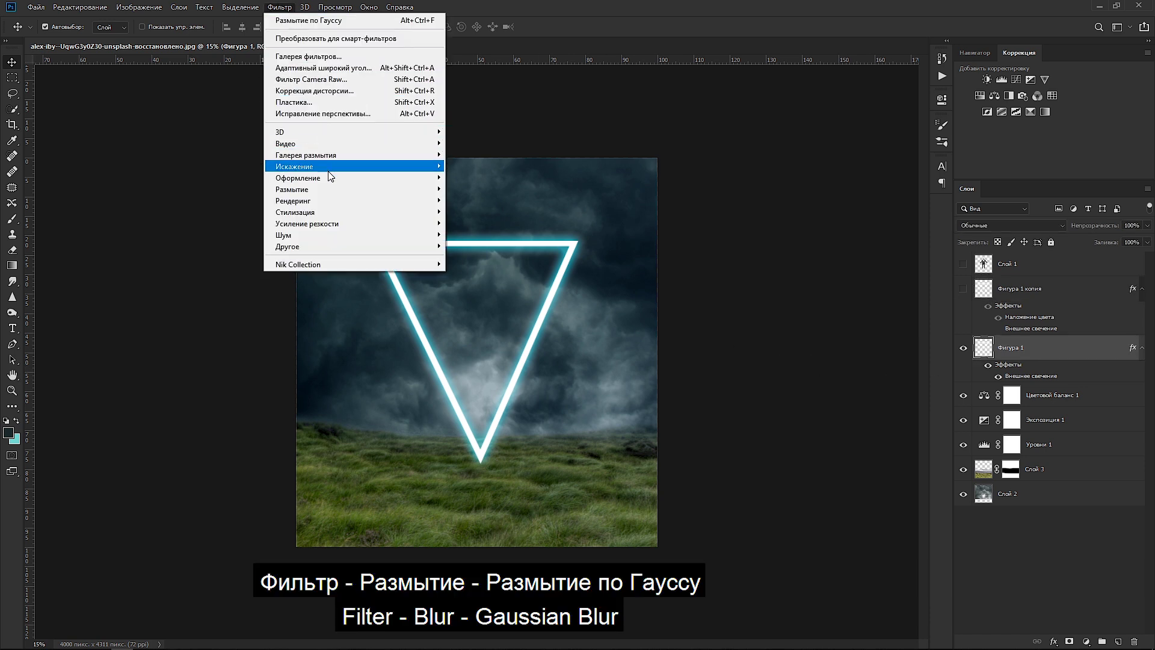
{"action": "mouse_move", "coordinate": [292, 190]}
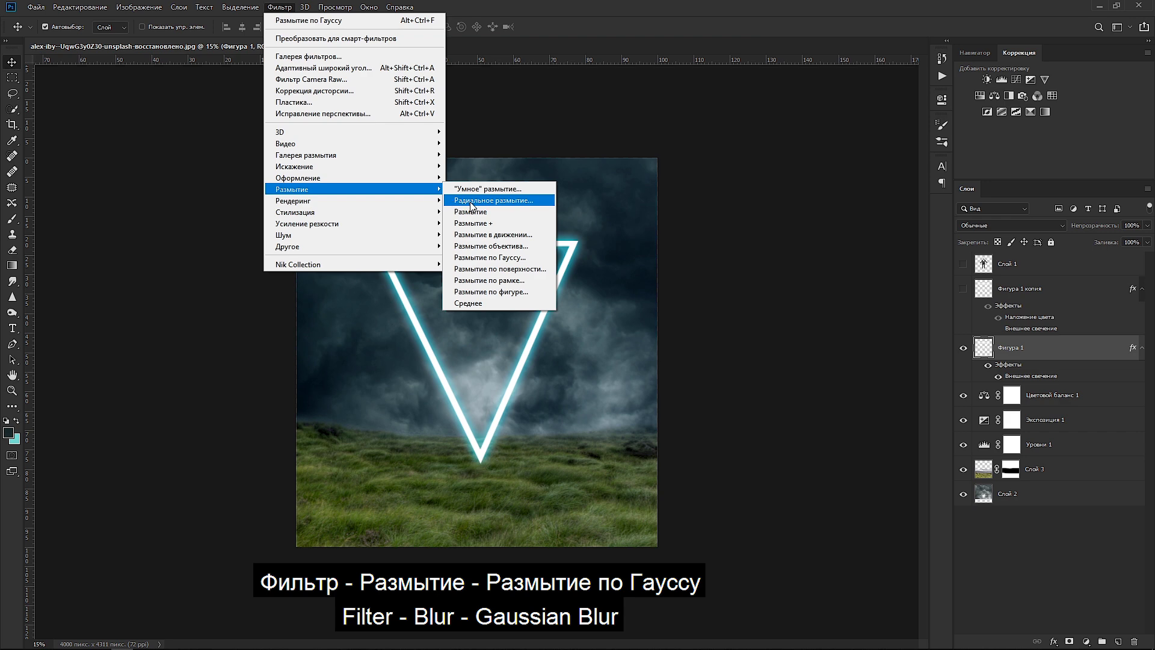
{"action": "left_click", "coordinate": [475, 257]}
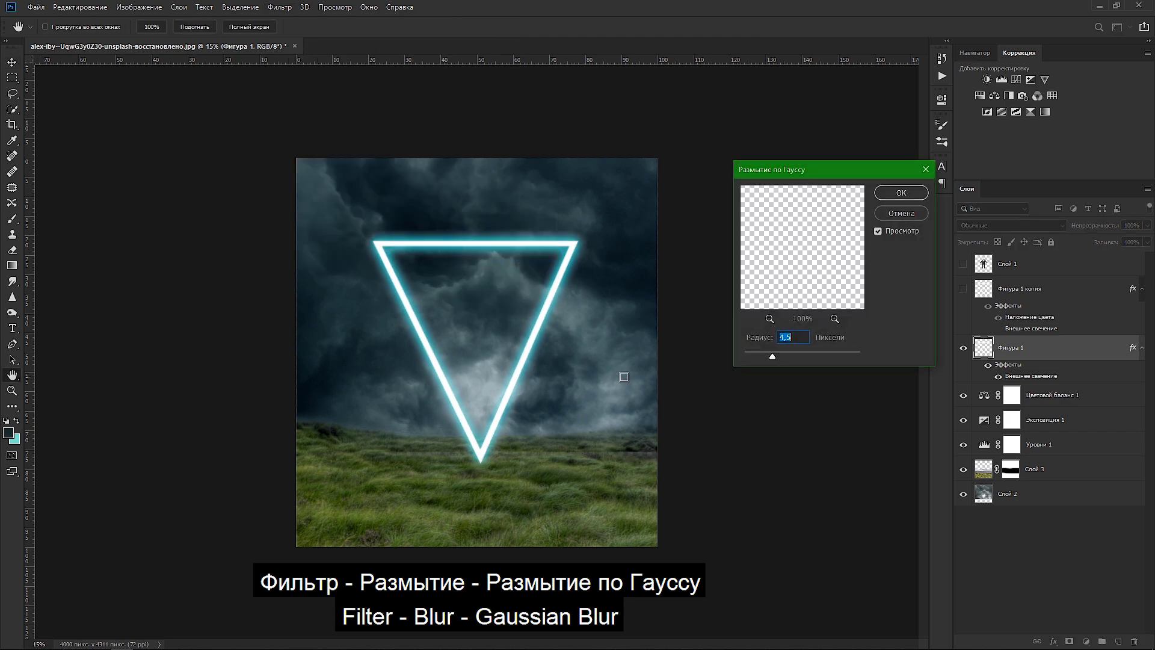
{"action": "mouse_move", "coordinate": [773, 356]}
{"action": "left_mouse_down"}
{"action": "mouse_move", "coordinate": [822, 357]}
{"action": "mouse_move", "coordinate": [780, 359]}
{"action": "left_mouse_up"}
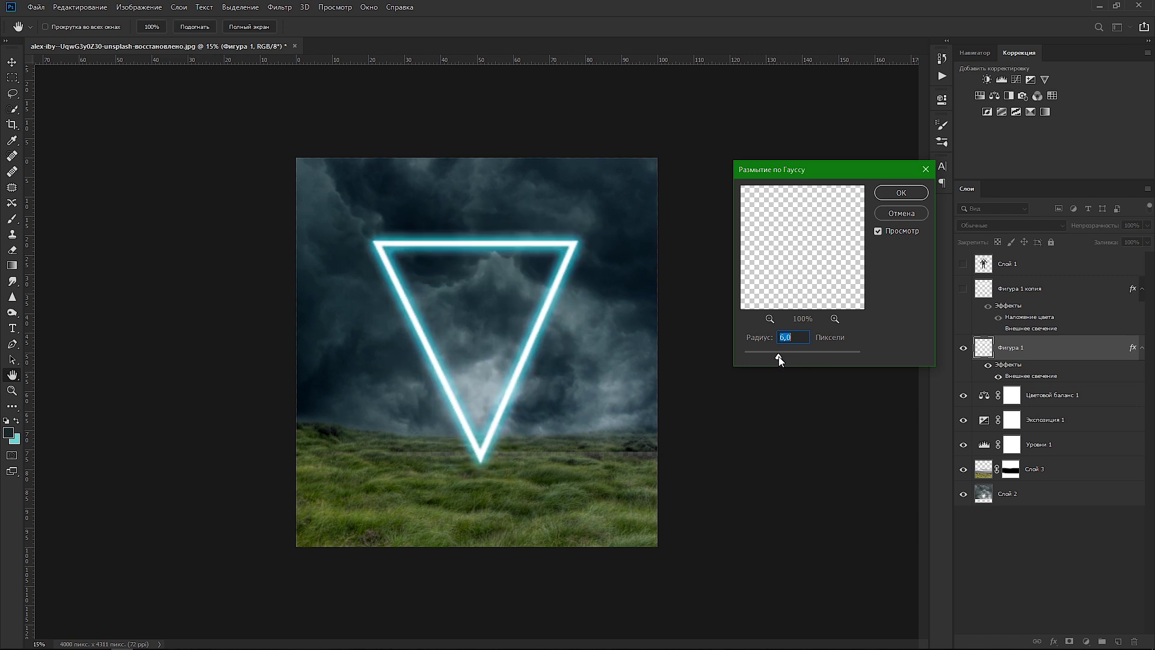
{"action": "left_click", "coordinate": [900, 197]}
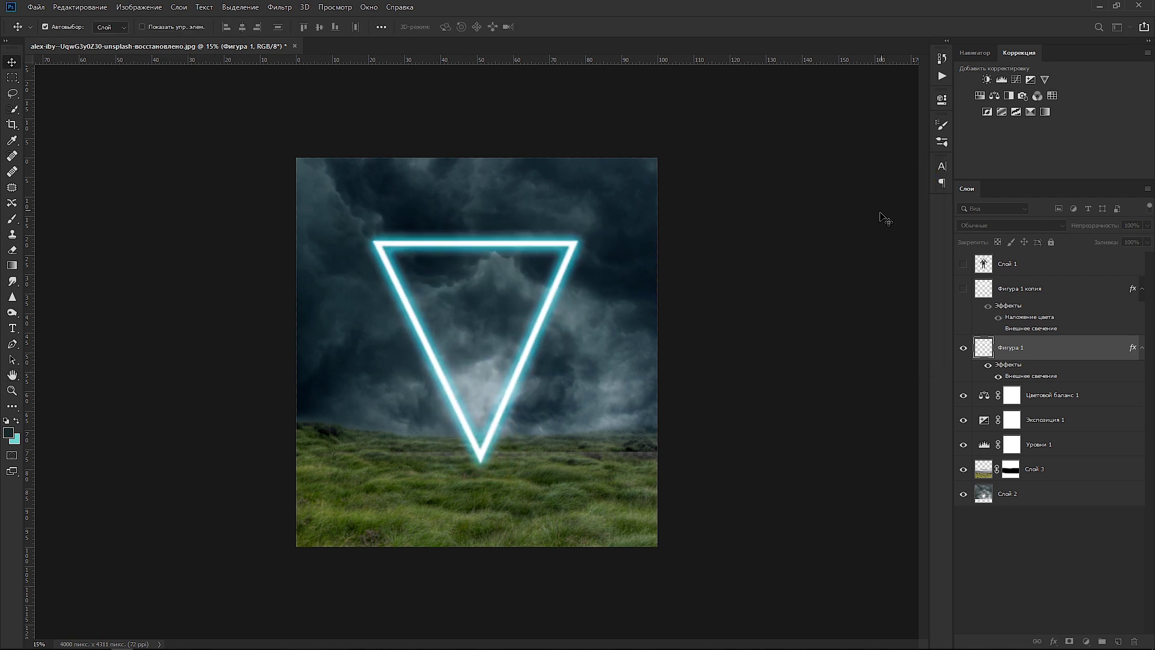
Show the triangle copy and the man again, and set the copy's Color Overlay to 14%.
{"action": "left_click", "coordinate": [963, 289]}
{"action": "left_click", "coordinate": [963, 263]}
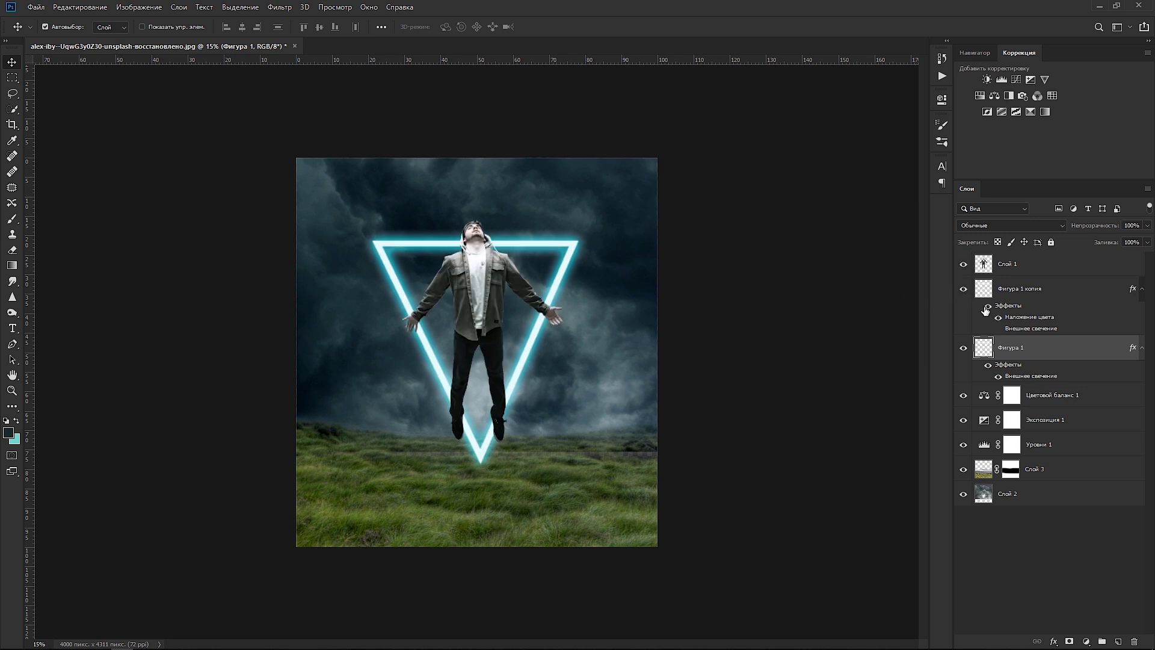
{"action": "left_click", "coordinate": [1017, 319]}
{"action": "key", "text": "h"}
{"action": "double_click", "coordinate": [1017, 319]}
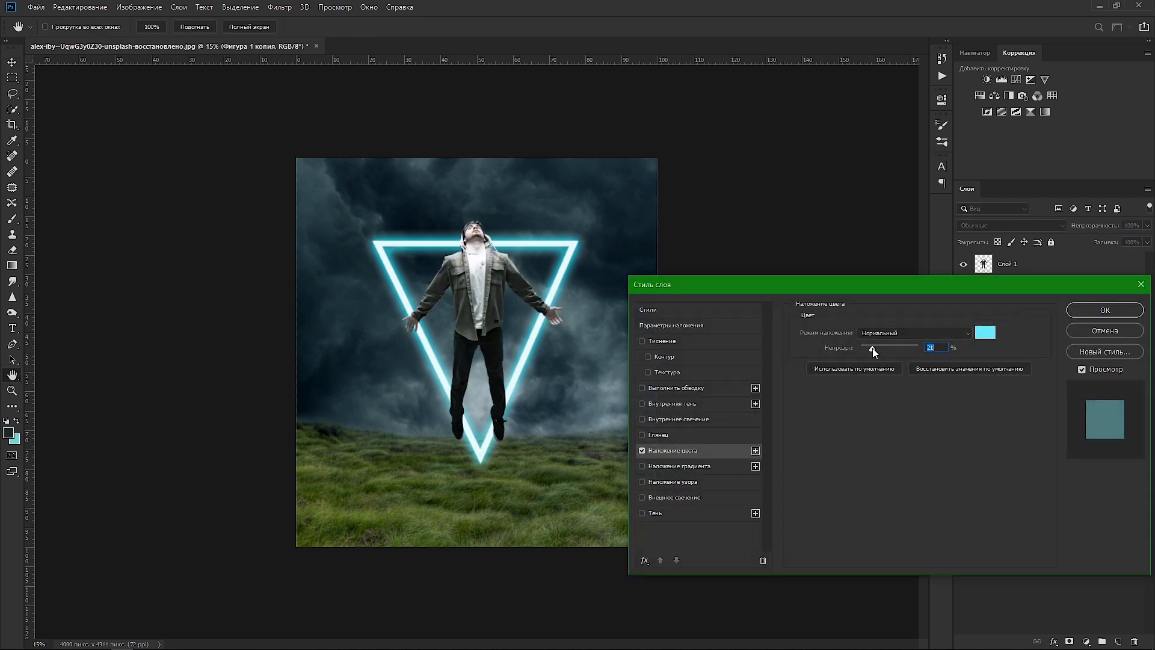
{"action": "left_click_drag", "start_coordinate": [870, 348], "coordinate": [868, 346]}
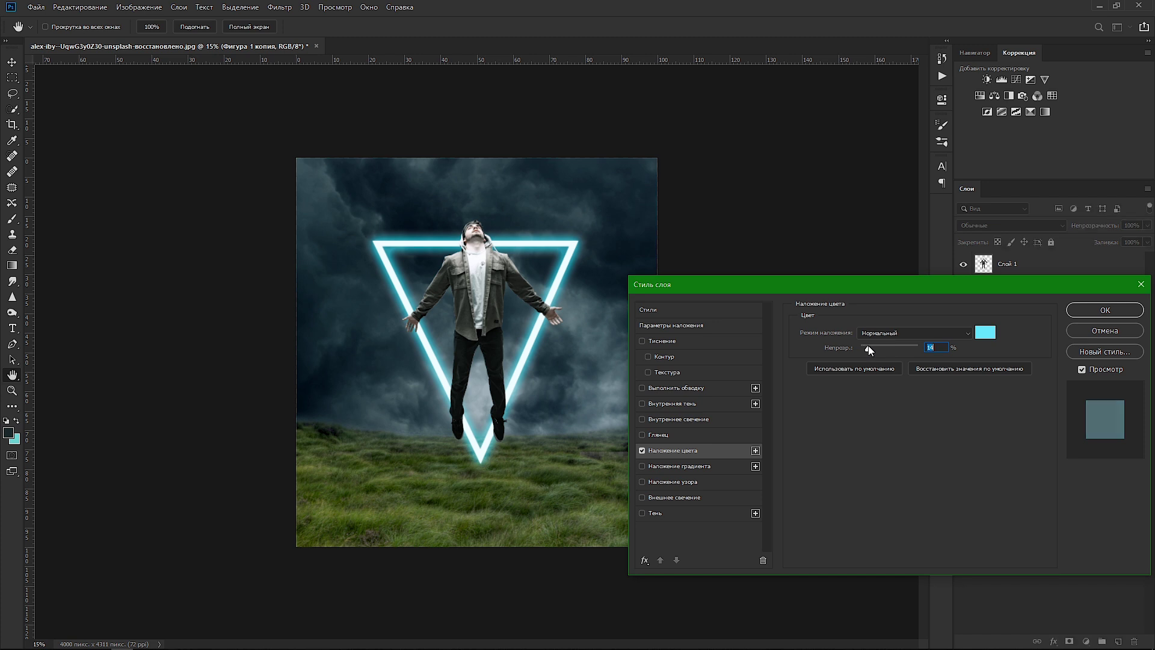
{"action": "left_click", "coordinate": [1078, 310]}
{"action": "key", "text": "v"}
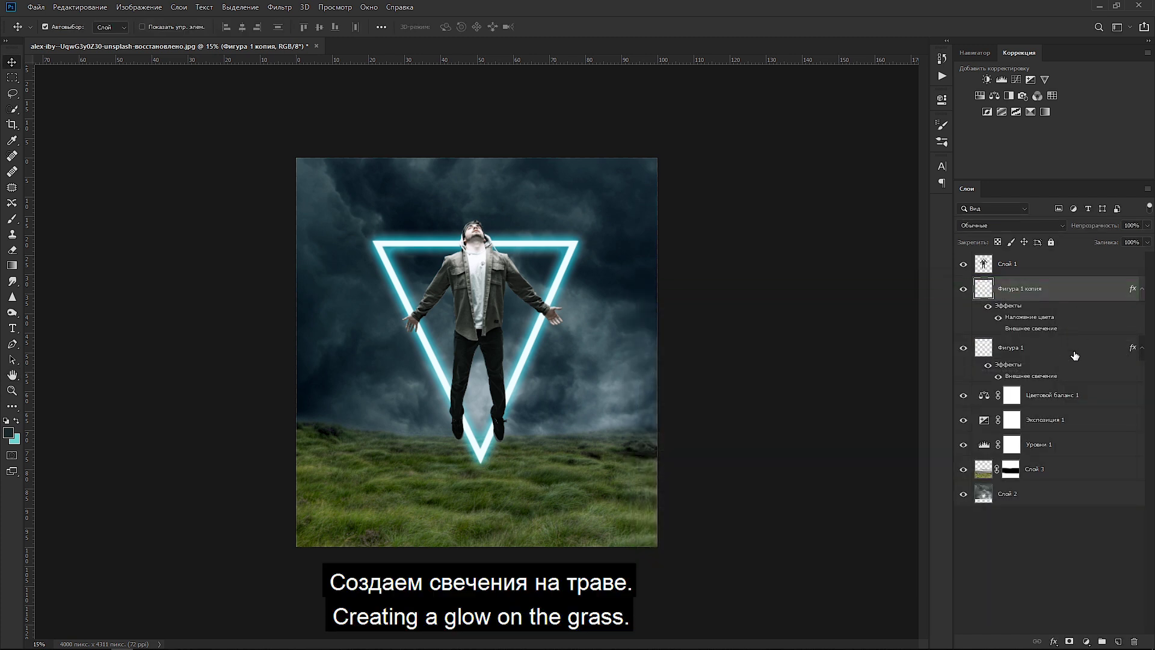
{"action": "left_click", "coordinate": [1076, 394]}
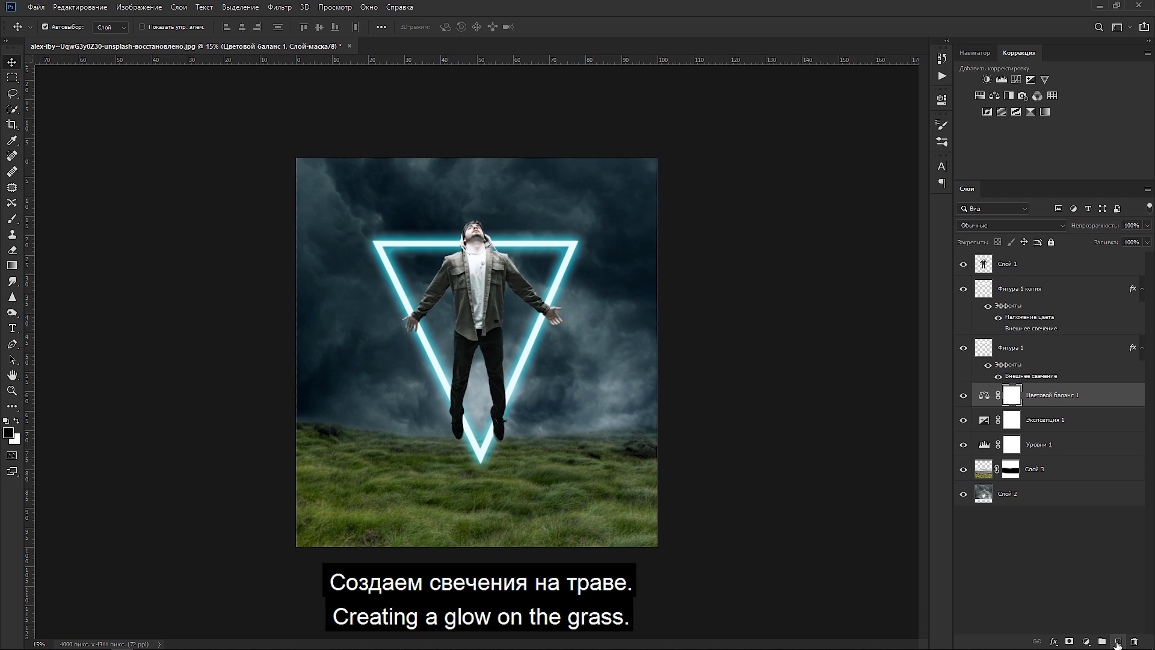
Create a new layer and sample cyan from the triangle glow as the painting colour.
{"action": "left_click", "coordinate": [1118, 641]}
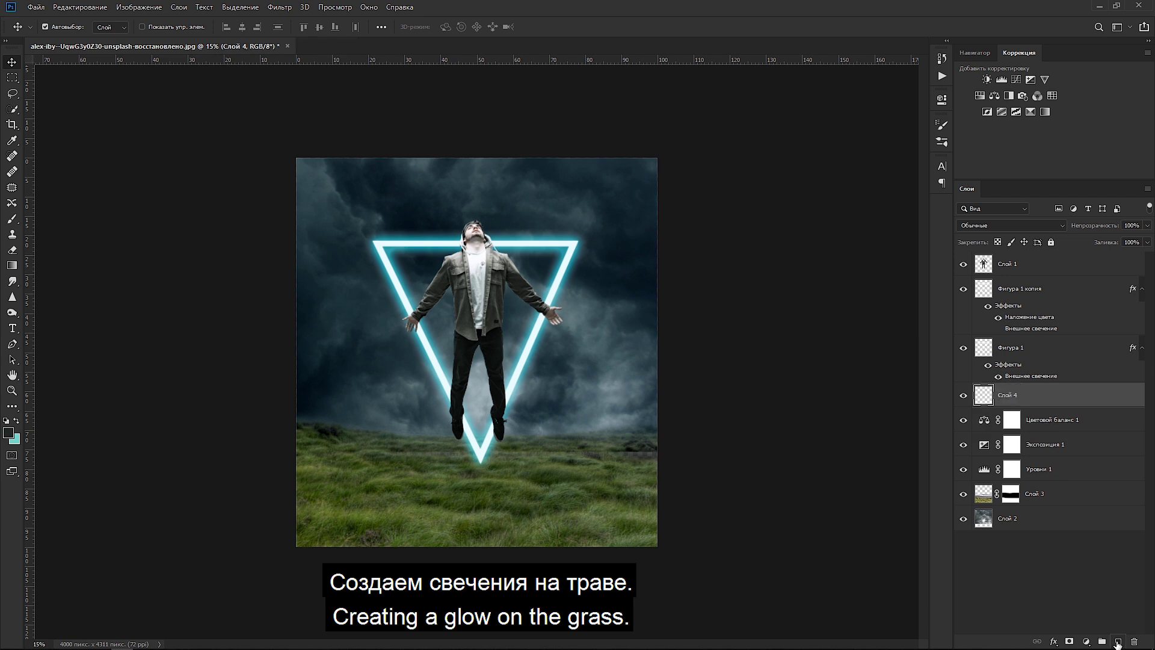
{"action": "left_click", "coordinate": [10, 433]}
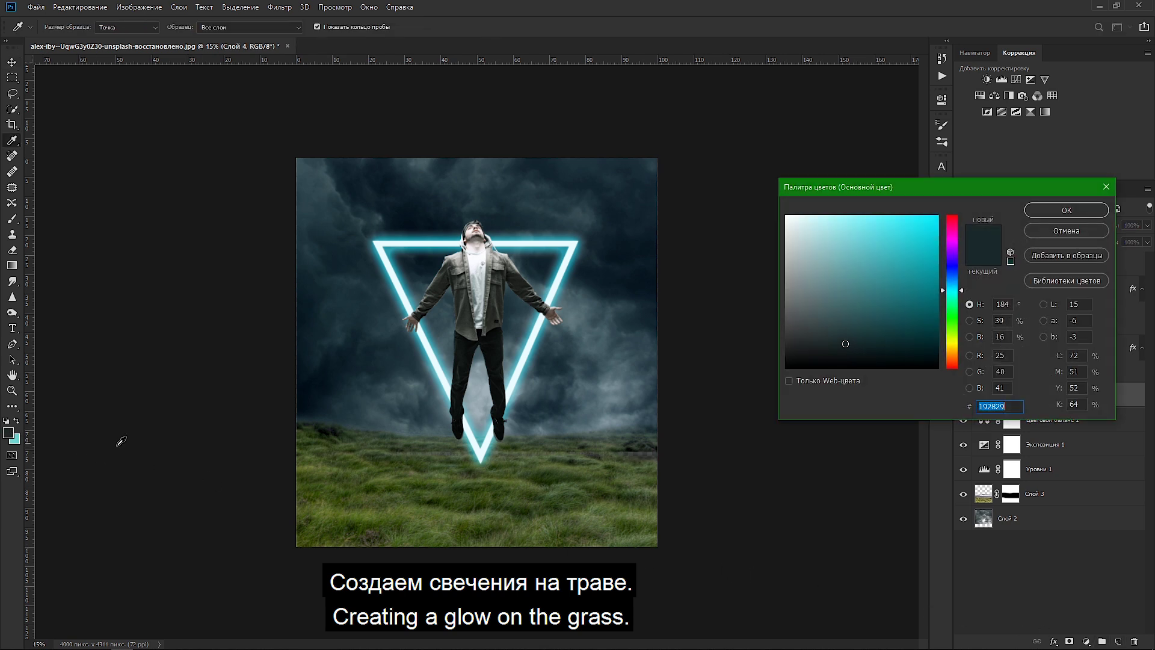
{"action": "left_click", "coordinate": [476, 455]}
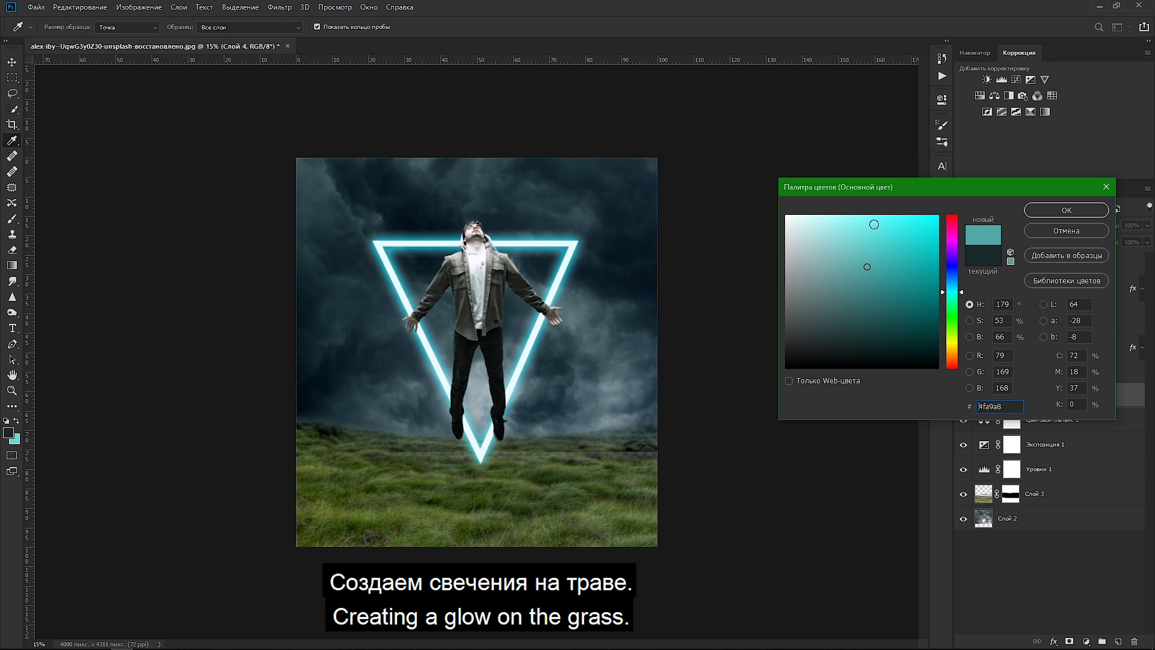
{"action": "left_click", "coordinate": [868, 217]}
{"action": "left_click", "coordinate": [556, 270]}
{"action": "left_click", "coordinate": [396, 244]}
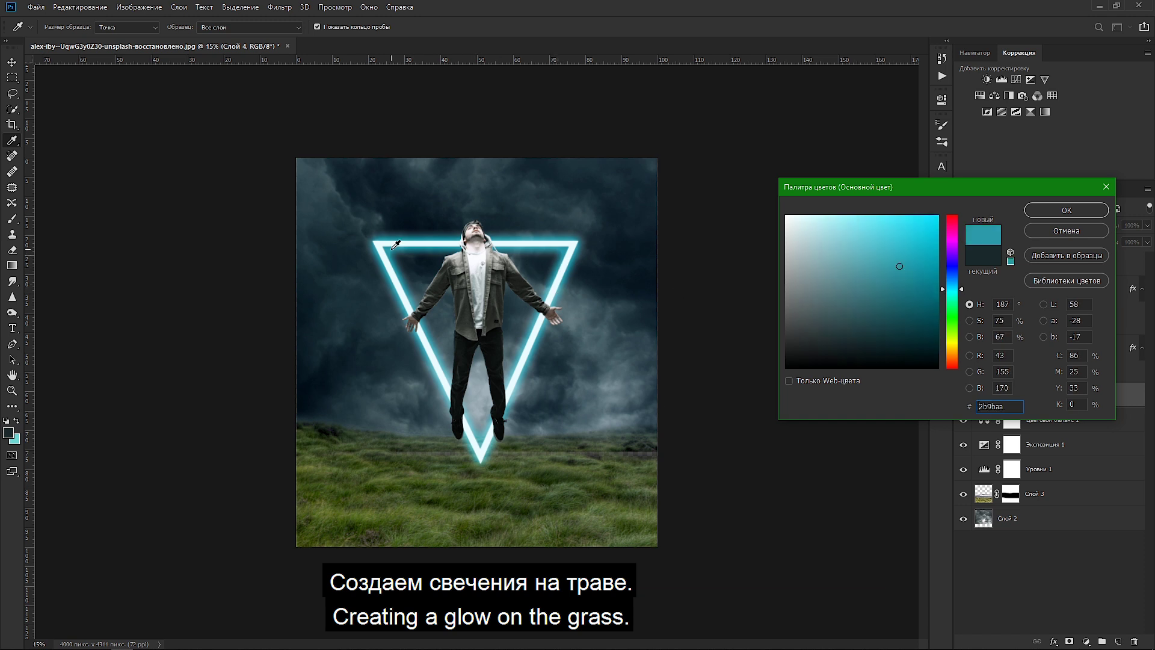
{"action": "left_click", "coordinate": [1092, 208]}
{"action": "key", "text": "v"}
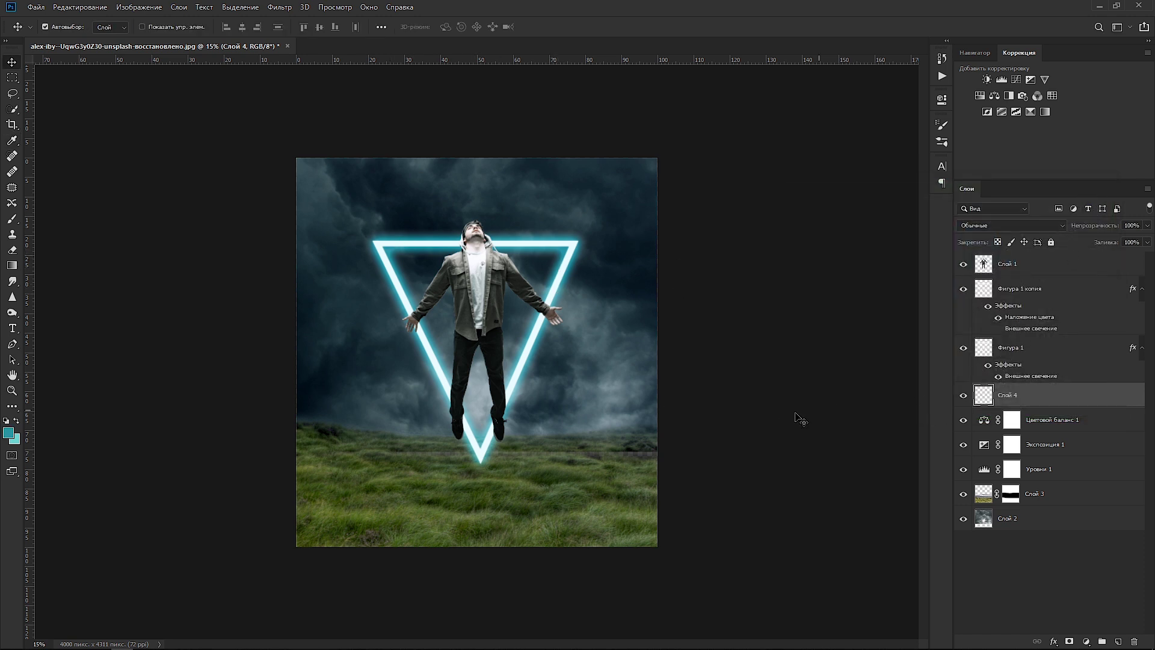
Paint a soft cyan spot on the grass and stretch it into a wide flat ellipse.
{"action": "key", "text": "b"}
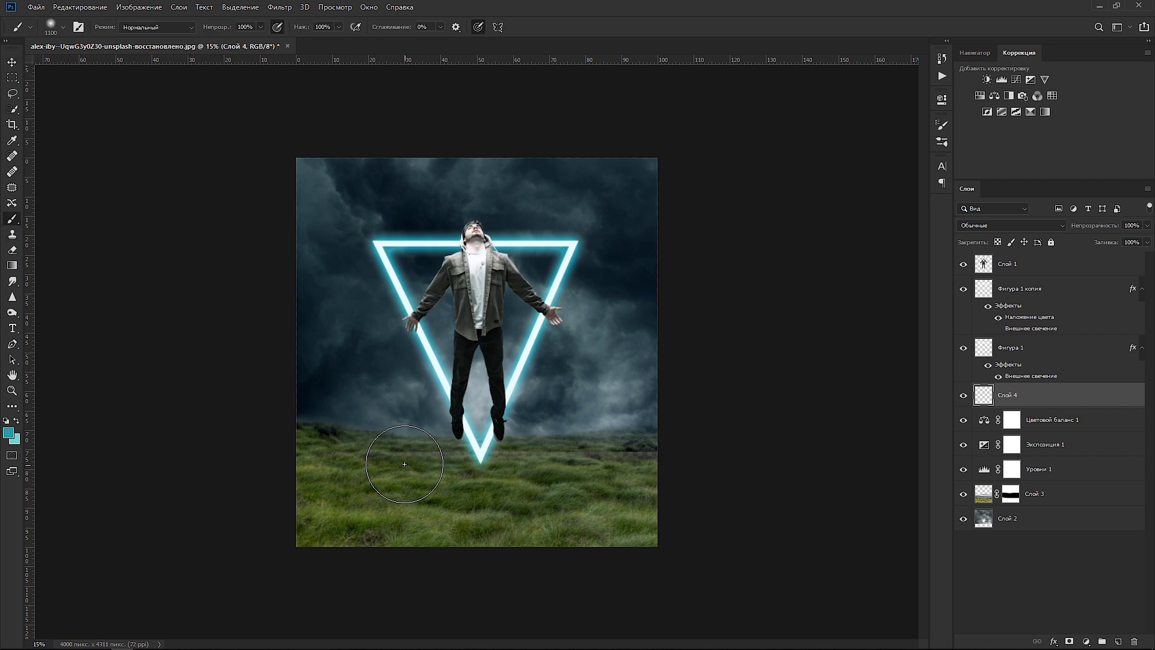
{"action": "left_click", "coordinate": [402, 461]}
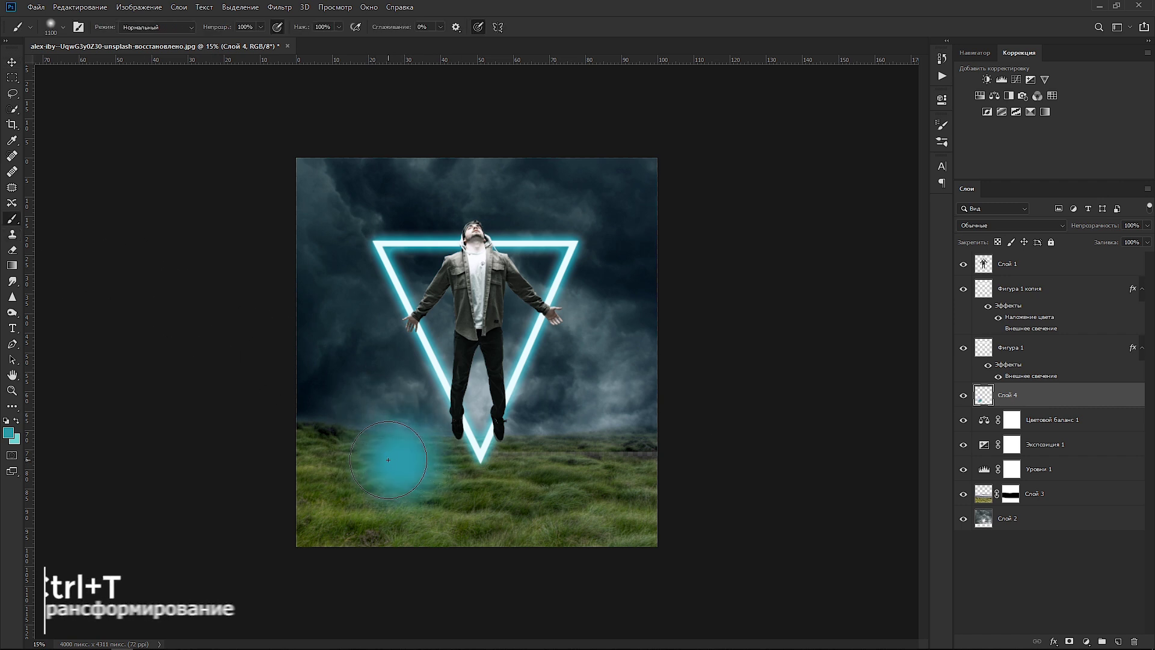
{"action": "key", "text": "ctrl+t"}
{"action": "left_click_drag", "start_coordinate": [493, 461], "coordinate": [662, 460]}
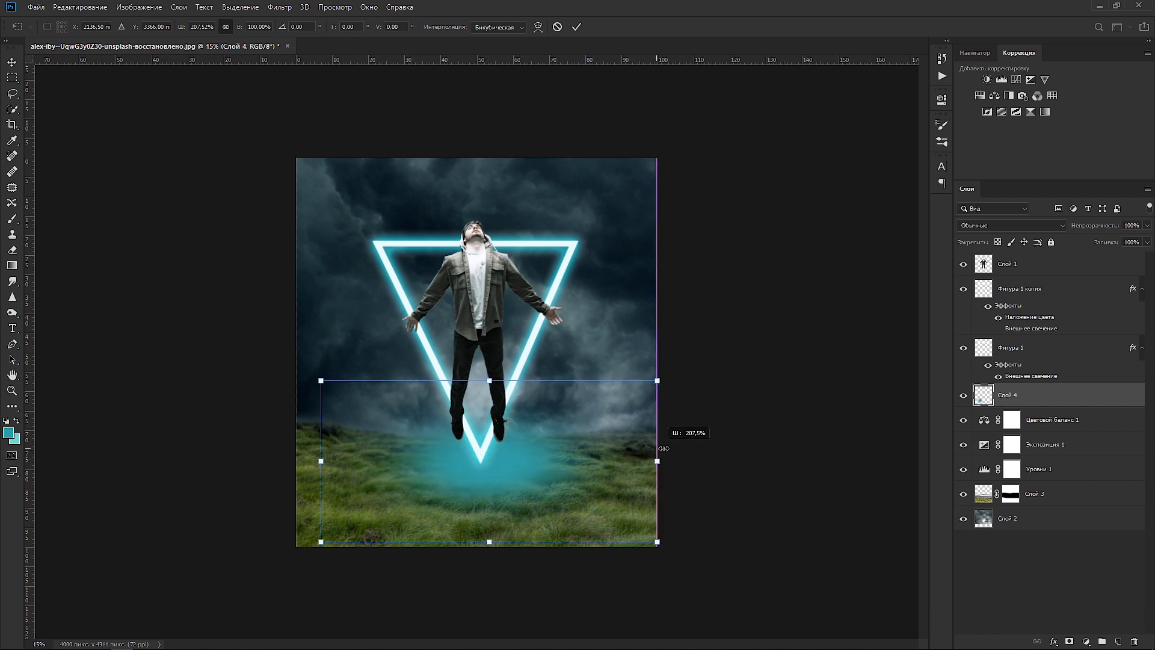
{"action": "left_click_drag", "start_coordinate": [492, 381], "coordinate": [483, 493]}
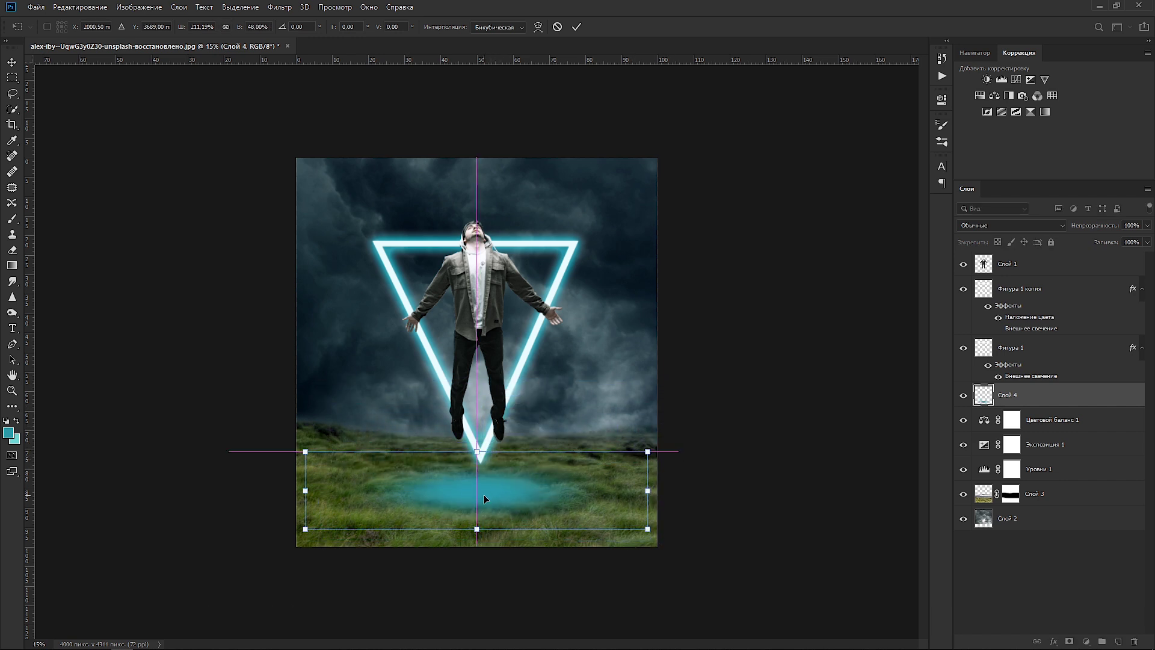
{"action": "left_click", "coordinate": [577, 27]}
Nudge the cyan glow lower on the grass and set Слой 4 to Overlay.
{"action": "left_click", "coordinate": [11, 62]}
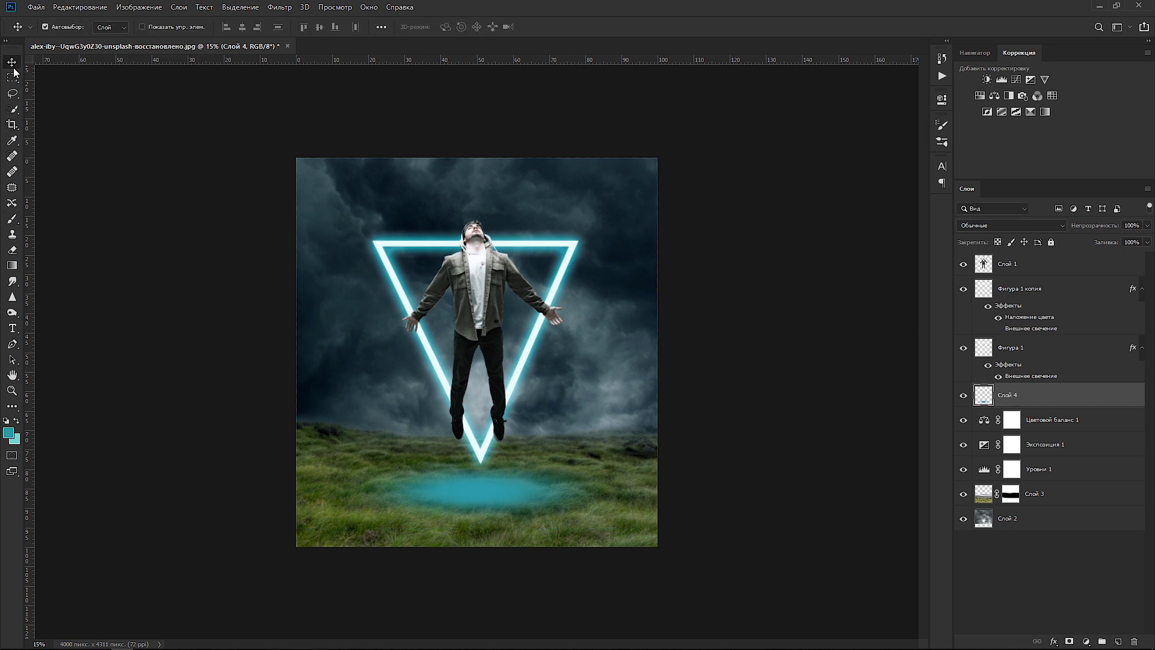
{"action": "left_click_drag", "start_coordinate": [491, 497], "coordinate": [492, 507]}
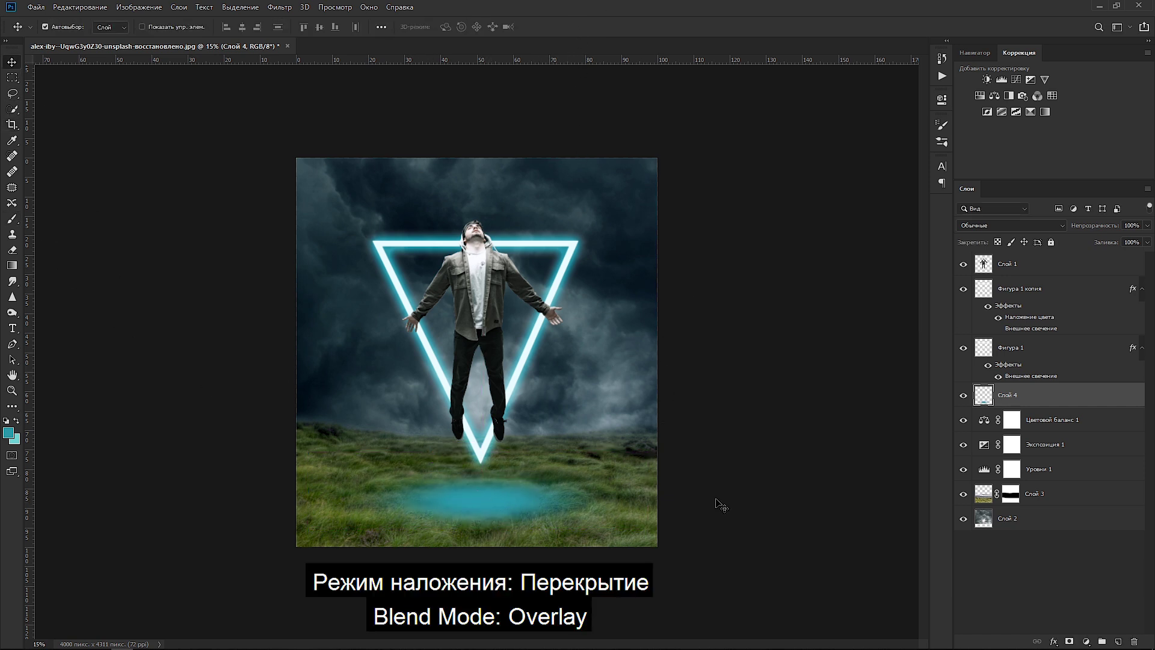
{"action": "left_click", "coordinate": [994, 225]}
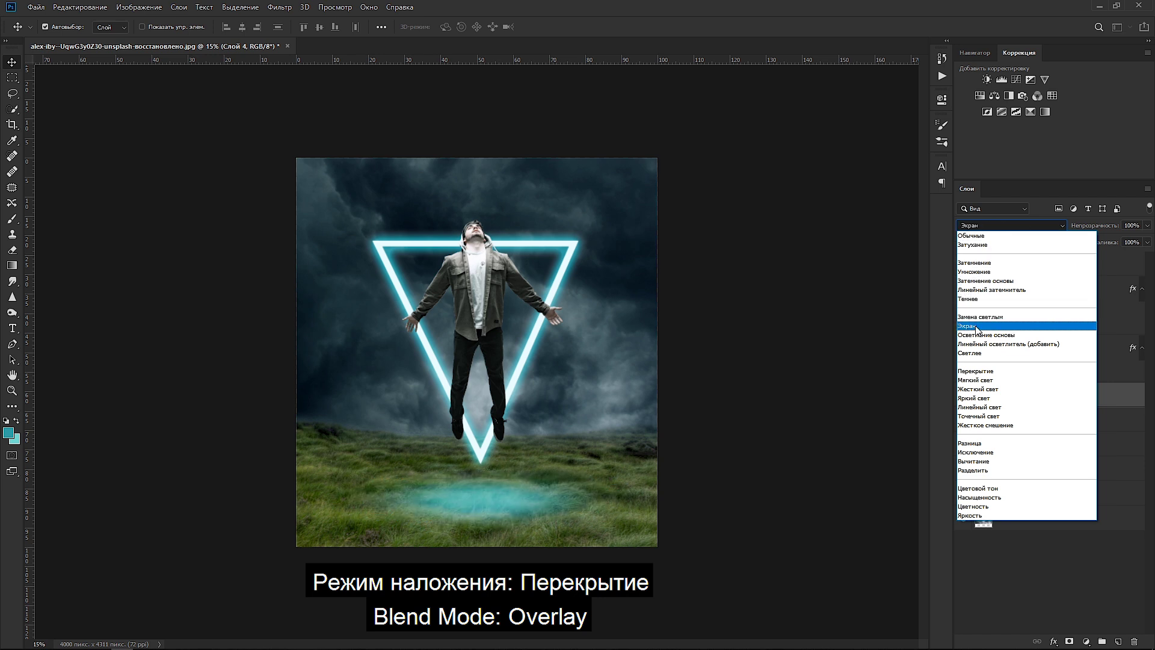
{"action": "left_click", "coordinate": [961, 374]}
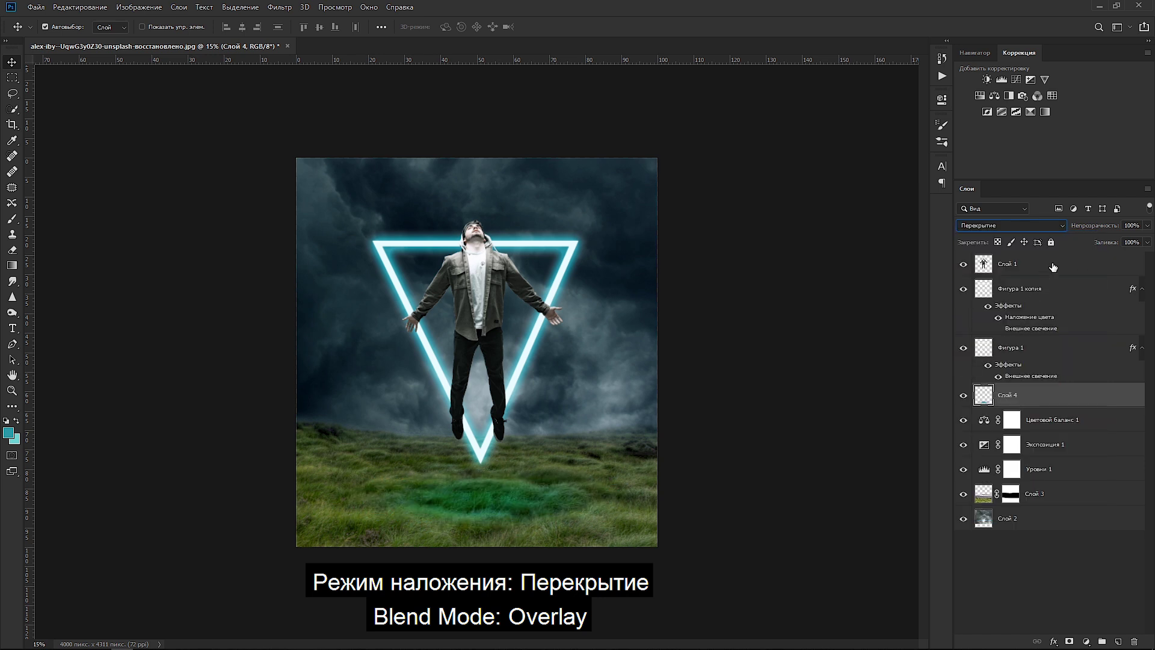
{"action": "left_click_drag", "start_coordinate": [1108, 229], "coordinate": [1108, 229]}
Slightly adjust the Экспозиция 1 exposure and open the Уровни 1 levels settings.
{"action": "double_click", "coordinate": [984, 444]}
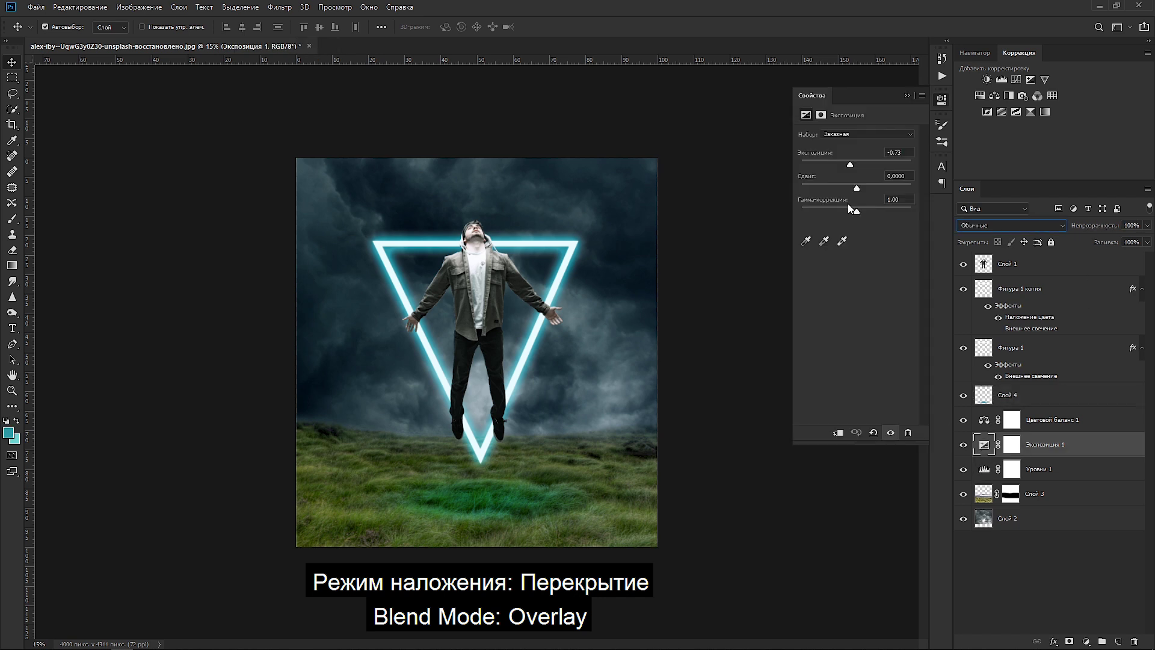
{"action": "mouse_move", "coordinate": [847, 164]}
{"action": "left_mouse_down"}
{"action": "mouse_move", "coordinate": [857, 187]}
{"action": "mouse_move", "coordinate": [851, 164]}
{"action": "left_mouse_up"}
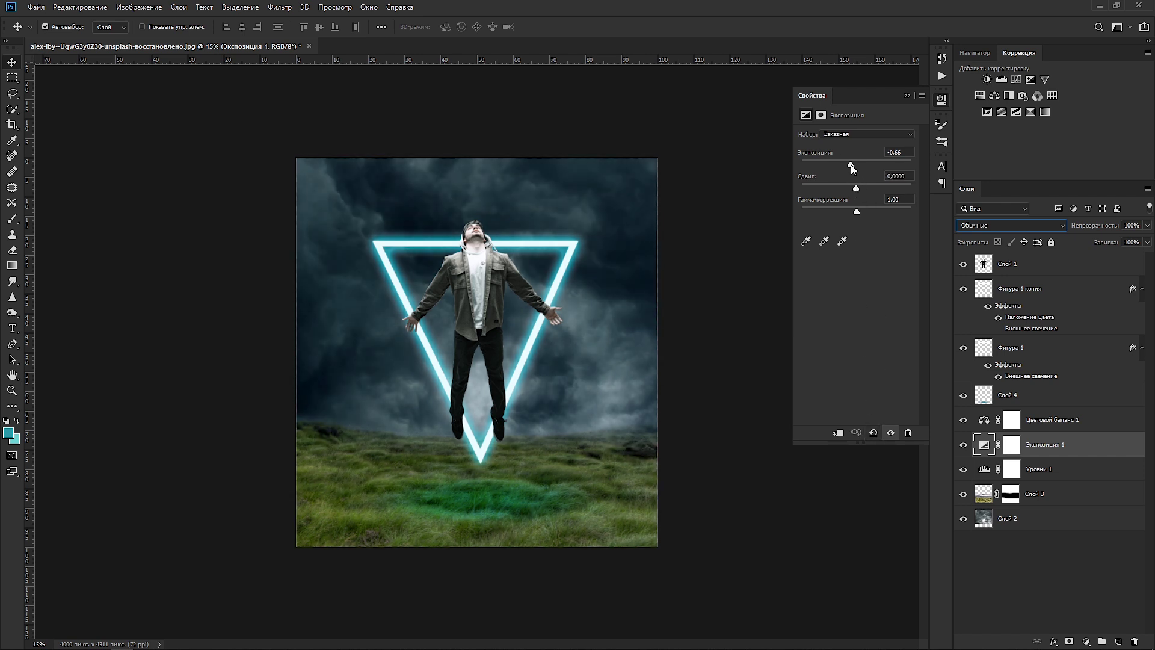
{"action": "left_click", "coordinate": [907, 95]}
{"action": "left_click", "coordinate": [986, 421]}
{"action": "double_click", "coordinate": [984, 469]}
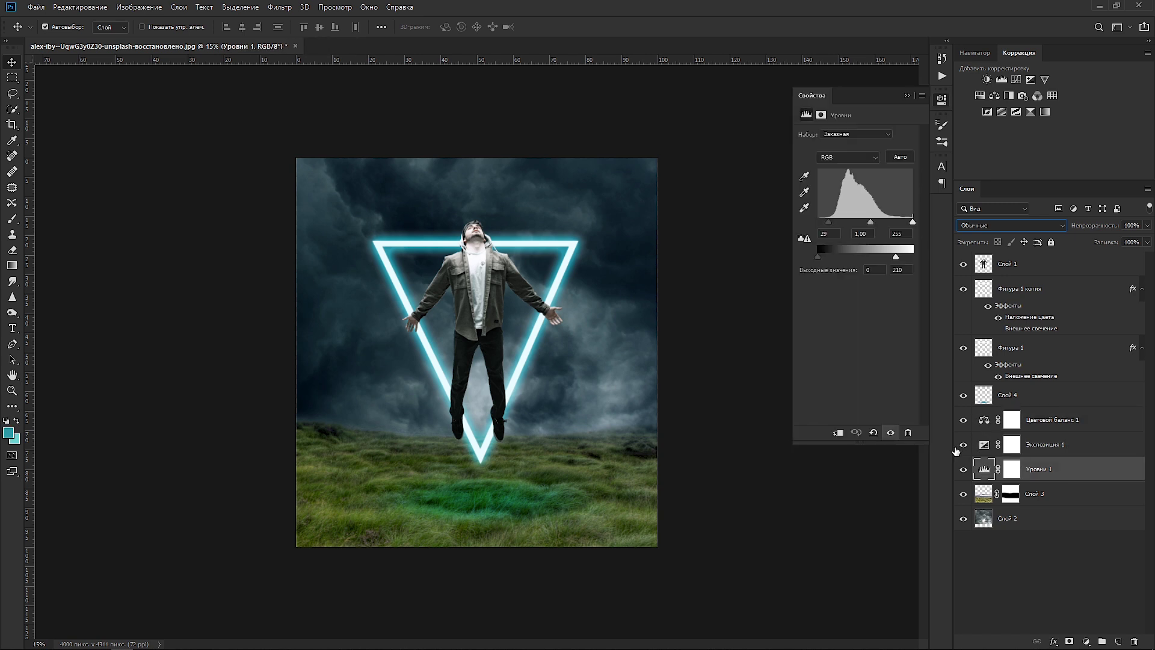
Switch Слой 4 to Color Dodge blending at about 75% opacity.
{"action": "left_click", "coordinate": [985, 399]}
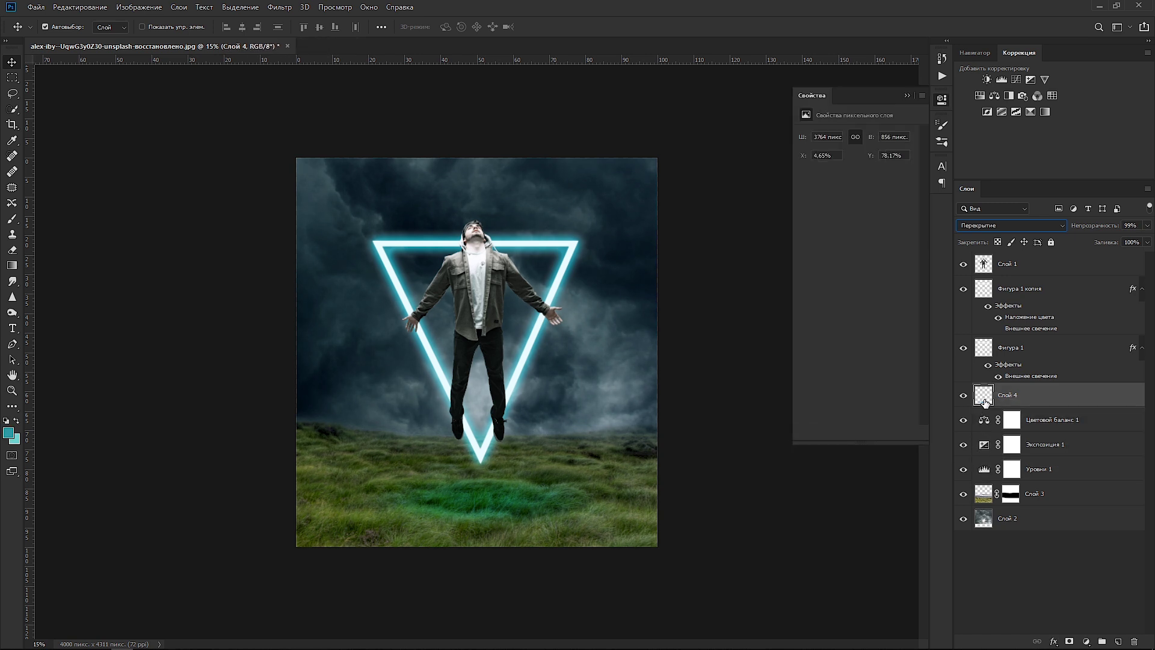
{"action": "left_click", "coordinate": [1011, 225]}
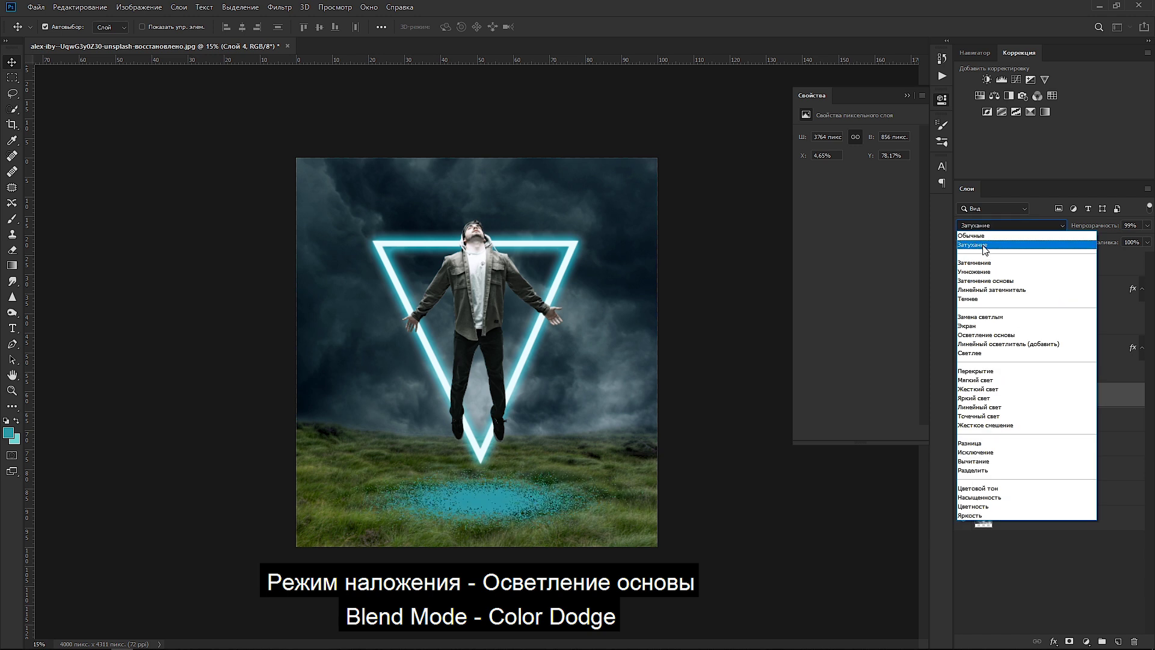
{"action": "left_click", "coordinate": [978, 334]}
{"action": "left_click_drag", "start_coordinate": [1104, 226], "coordinate": [1088, 228]}
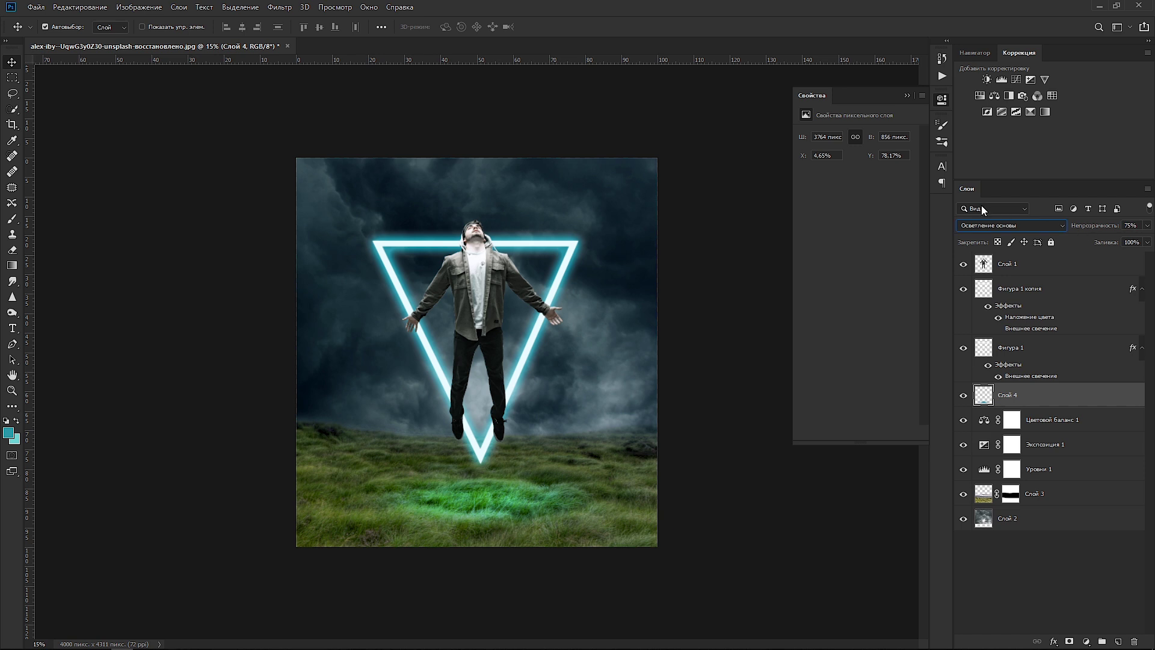
{"action": "left_click", "coordinate": [907, 97]}
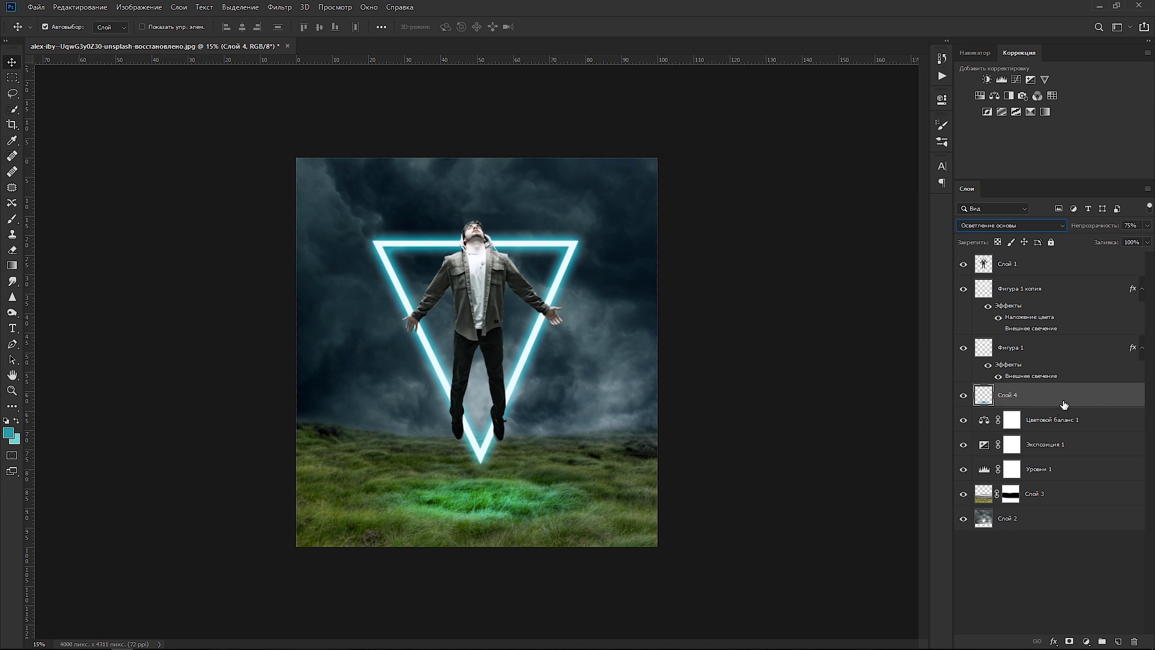
Create a new vignette layer Слой 5 and sample a dark tone from the stormy sky.
{"action": "left_click", "coordinate": [1118, 642]}
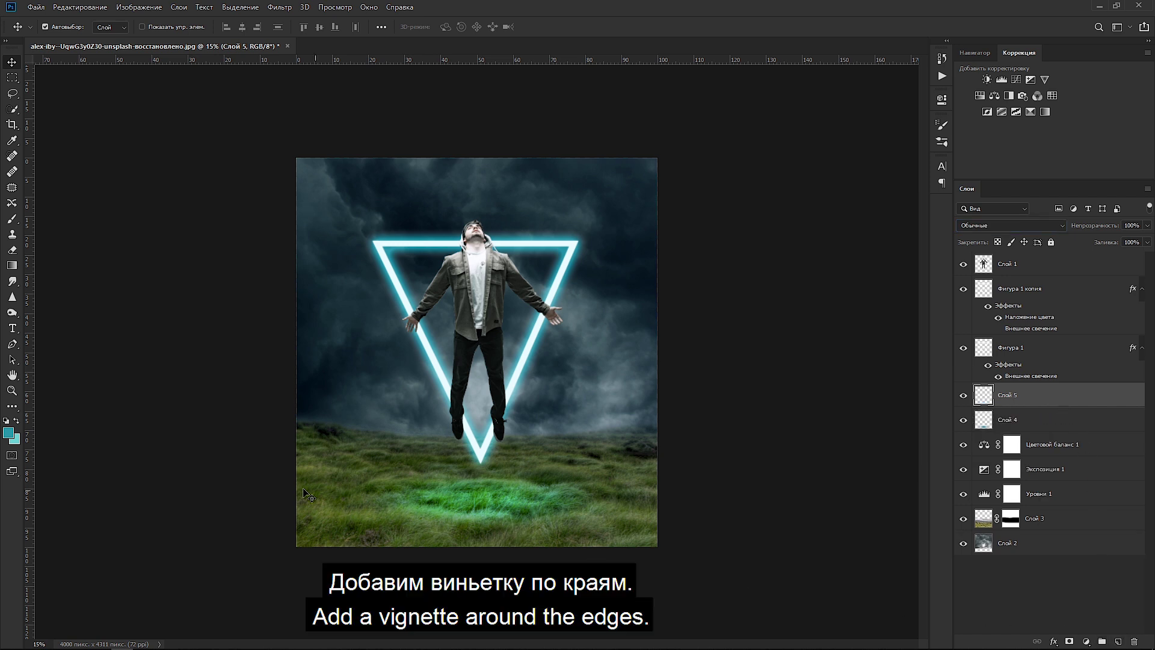
{"action": "left_click", "coordinate": [8, 433]}
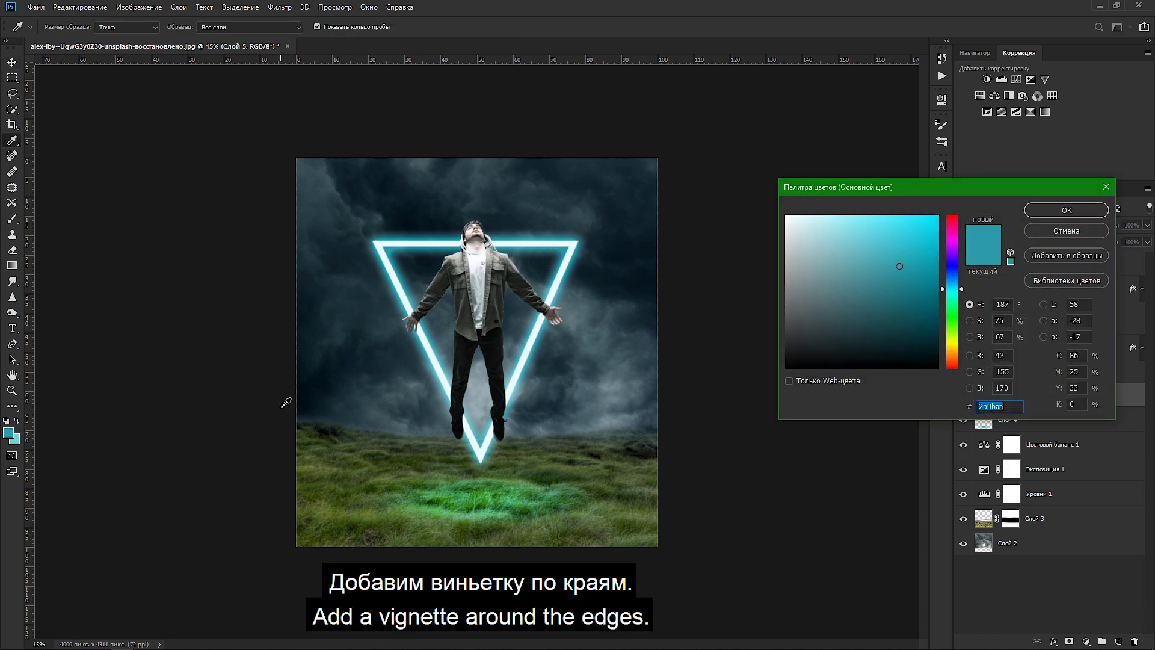
{"action": "left_click", "coordinate": [325, 374]}
{"action": "left_click", "coordinate": [1058, 211]}
{"action": "key", "text": "v"}
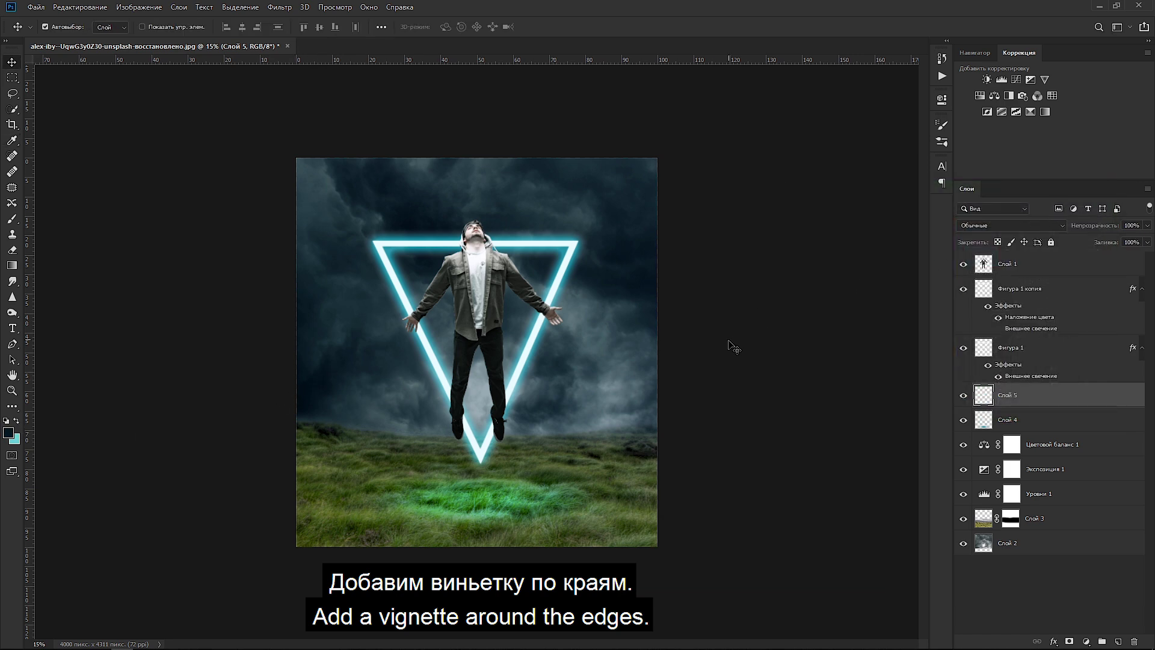
Brush dark paint over the left, right and bottom edges of the image.
{"action": "left_click", "coordinate": [12, 219]}
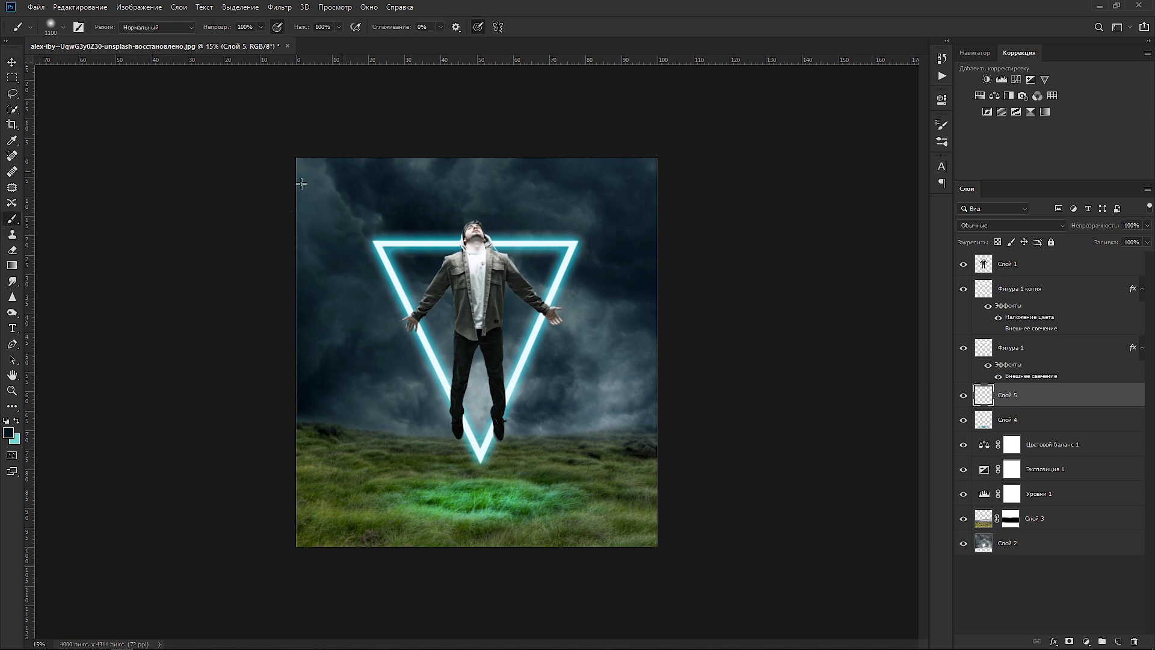
{"action": "mouse_move", "coordinate": [319, 232]}
{"action": "left_mouse_down"}
{"action": "mouse_move", "coordinate": [309, 405]}
{"action": "mouse_move", "coordinate": [337, 535]}
{"action": "left_mouse_up"}
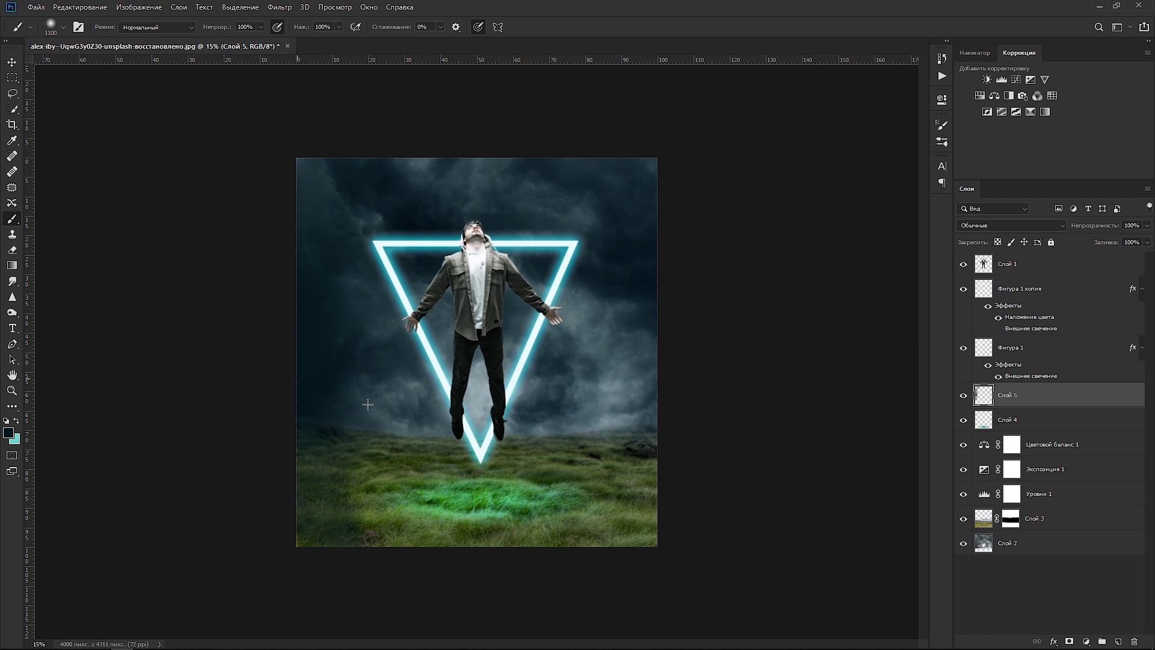
{"action": "mouse_move", "coordinate": [318, 459]}
{"action": "left_mouse_down"}
{"action": "mouse_move", "coordinate": [437, 559]}
{"action": "mouse_move", "coordinate": [598, 547]}
{"action": "mouse_move", "coordinate": [554, 562]}
{"action": "mouse_move", "coordinate": [650, 490]}
{"action": "mouse_move", "coordinate": [690, 437]}
{"action": "mouse_move", "coordinate": [619, 347]}
{"action": "mouse_move", "coordinate": [661, 181]}
{"action": "mouse_move", "coordinate": [413, 156]}
{"action": "mouse_move", "coordinate": [305, 265]}
{"action": "left_mouse_up"}
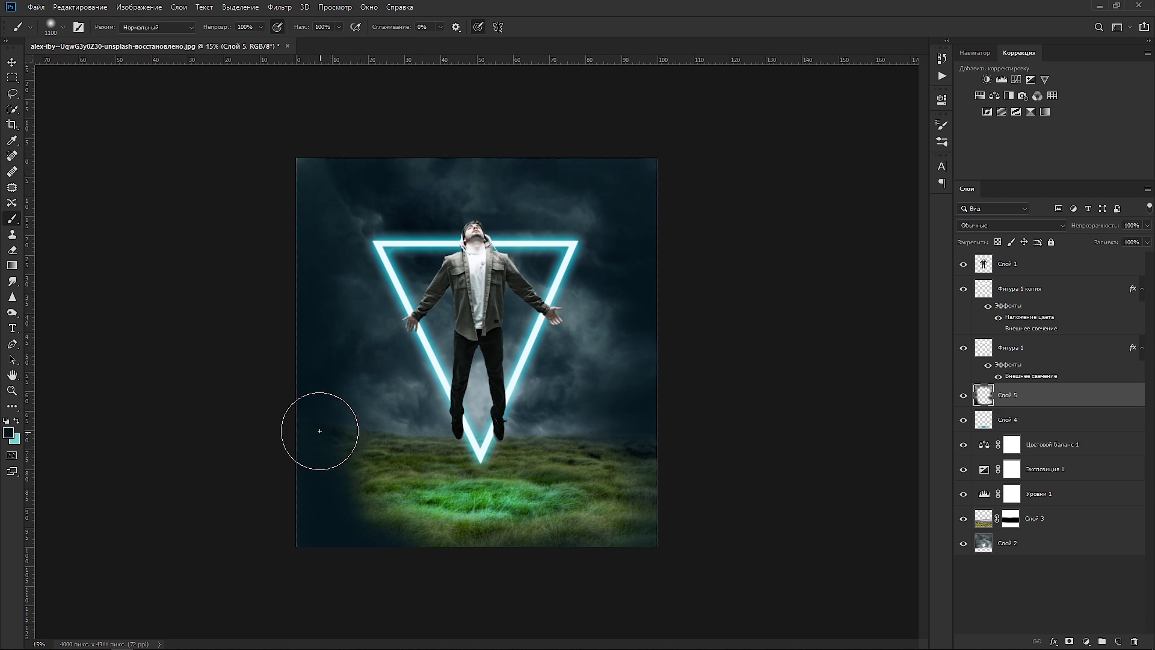
{"action": "mouse_move", "coordinate": [646, 452]}
{"action": "left_mouse_down"}
{"action": "mouse_move", "coordinate": [650, 539]}
{"action": "mouse_move", "coordinate": [359, 549]}
{"action": "mouse_move", "coordinate": [619, 392]}
{"action": "mouse_move", "coordinate": [645, 177]}
{"action": "mouse_move", "coordinate": [327, 175]}
{"action": "left_mouse_up"}
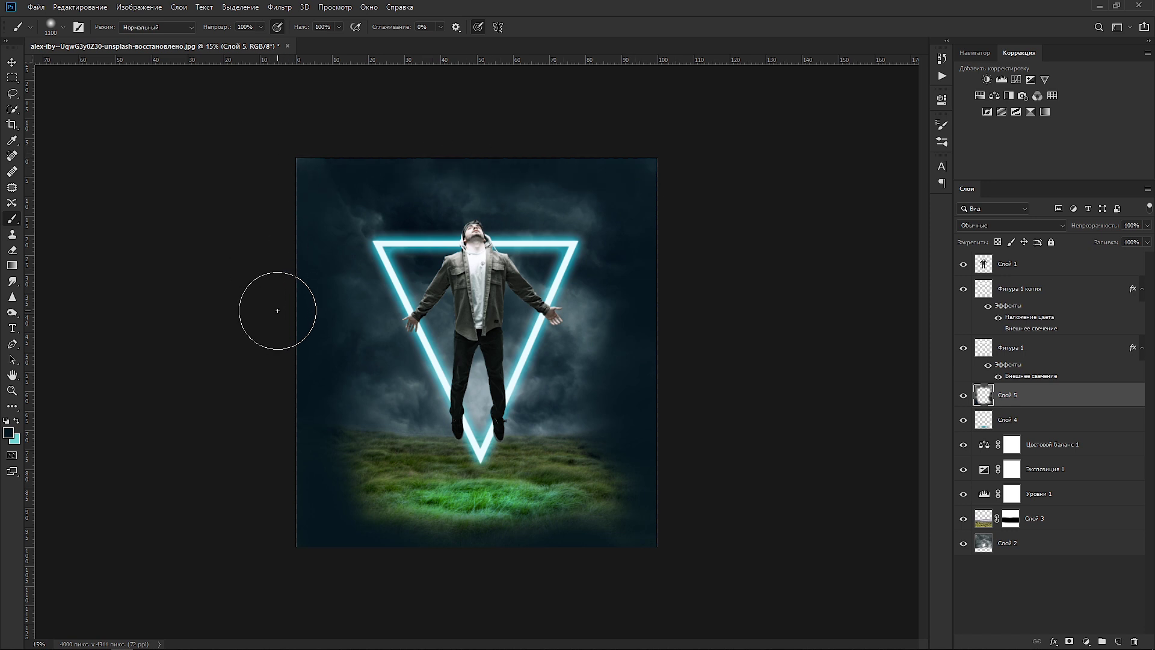
{"action": "left_click", "coordinate": [992, 225]}
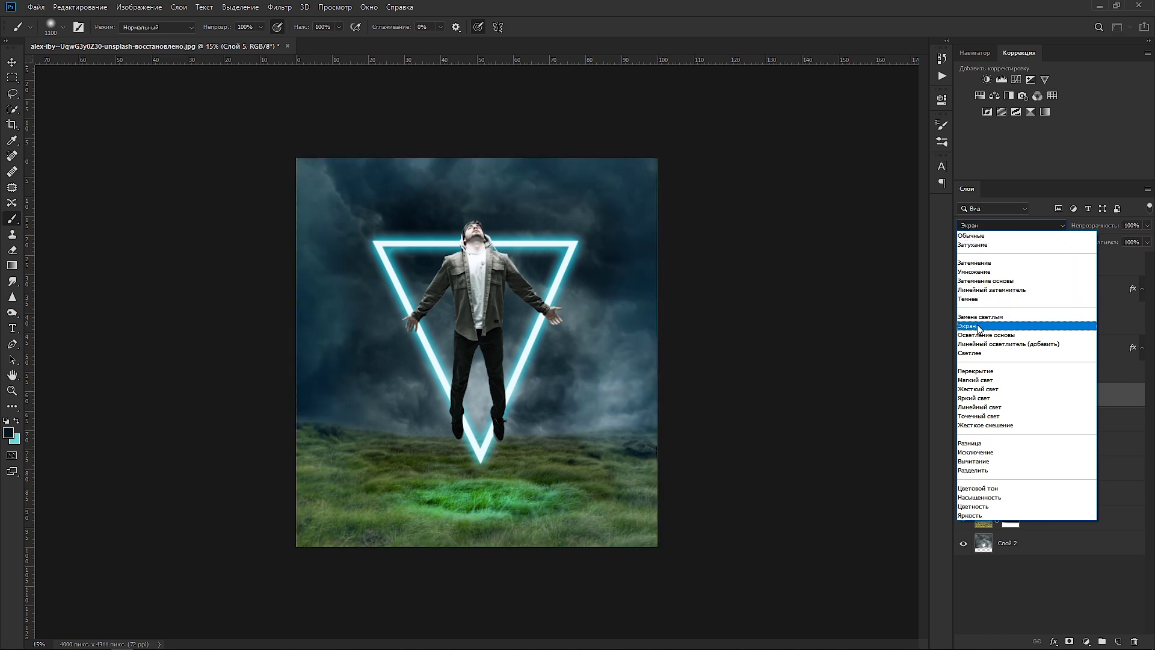
Set Слой 5 to Soft Light and Слой 4 to Overlay blending.
{"action": "left_click", "coordinate": [977, 380]}
{"action": "left_click", "coordinate": [1006, 420]}
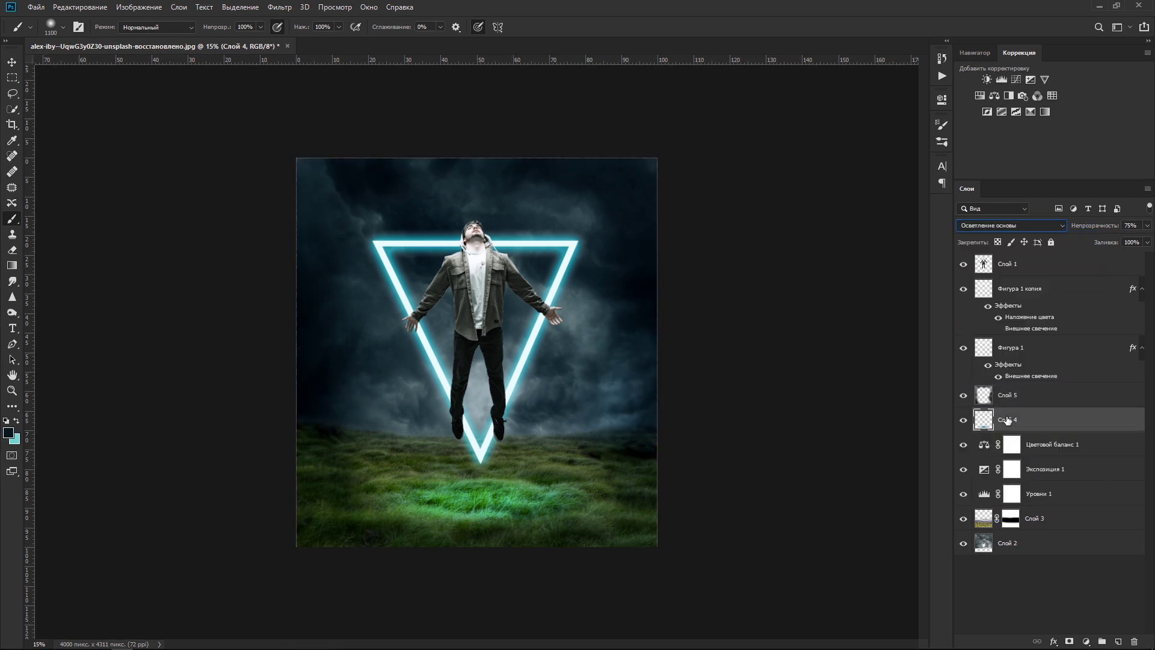
{"action": "left_click", "coordinate": [987, 228]}
{"action": "left_click", "coordinate": [999, 371]}
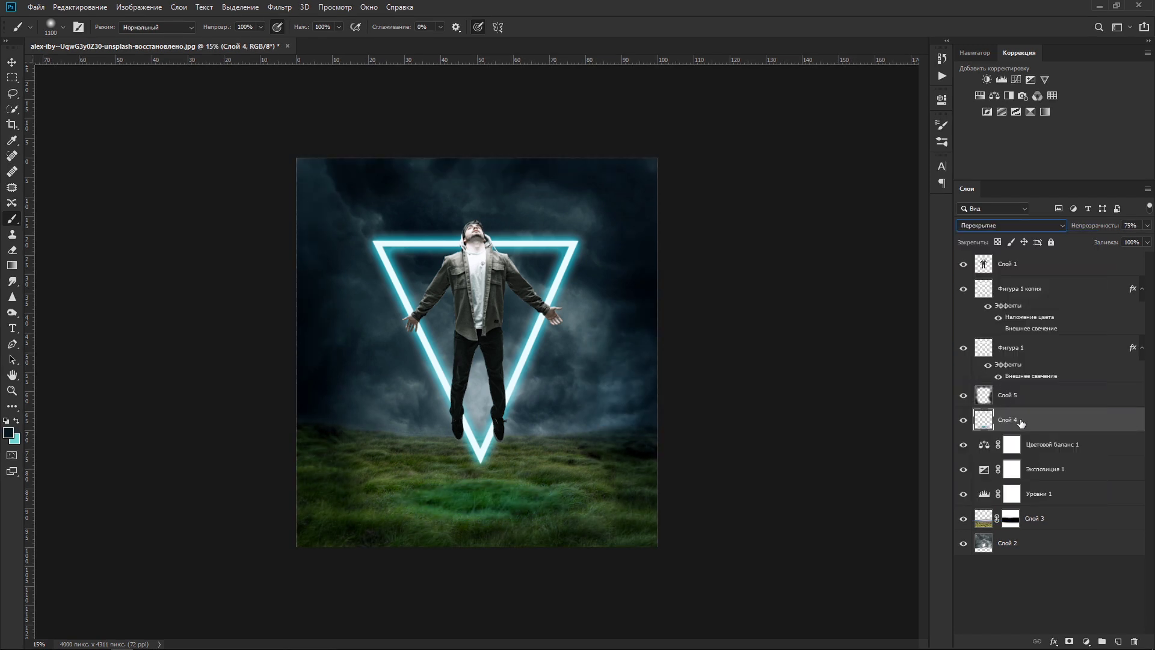
Deepen Levels shadows and retune Color Balance highlights to -13/+16/+38.
{"action": "double_click", "coordinate": [983, 494]}
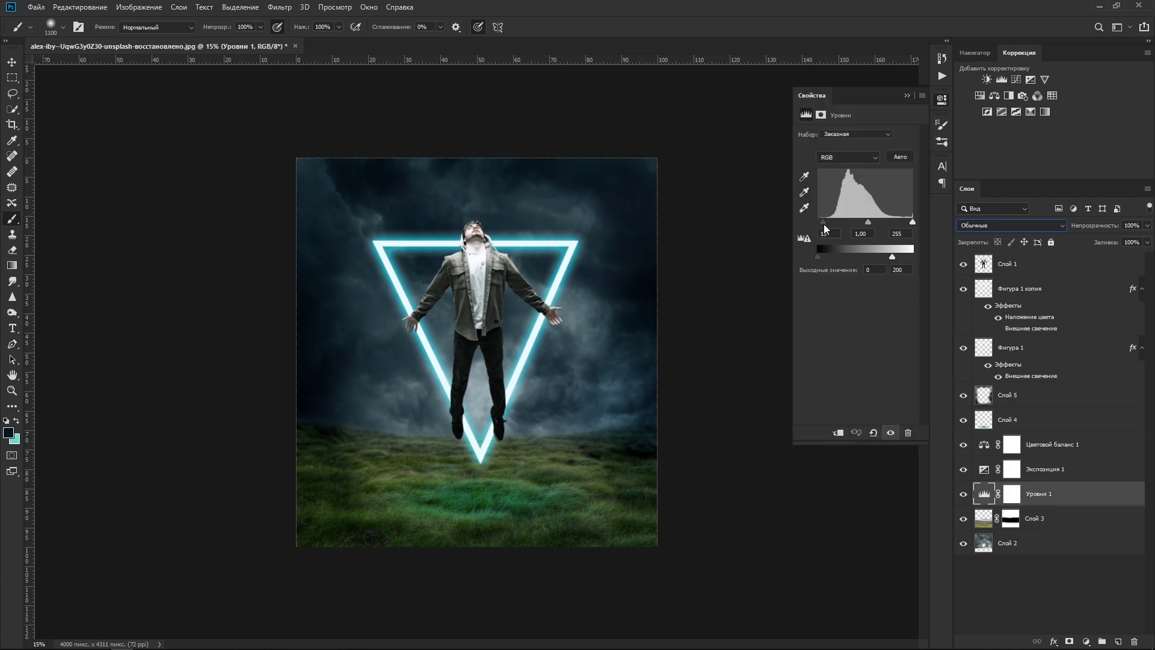
{"action": "mouse_move", "coordinate": [822, 224]}
{"action": "left_mouse_down"}
{"action": "mouse_move", "coordinate": [868, 223]}
{"action": "mouse_move", "coordinate": [893, 255]}
{"action": "left_mouse_up"}
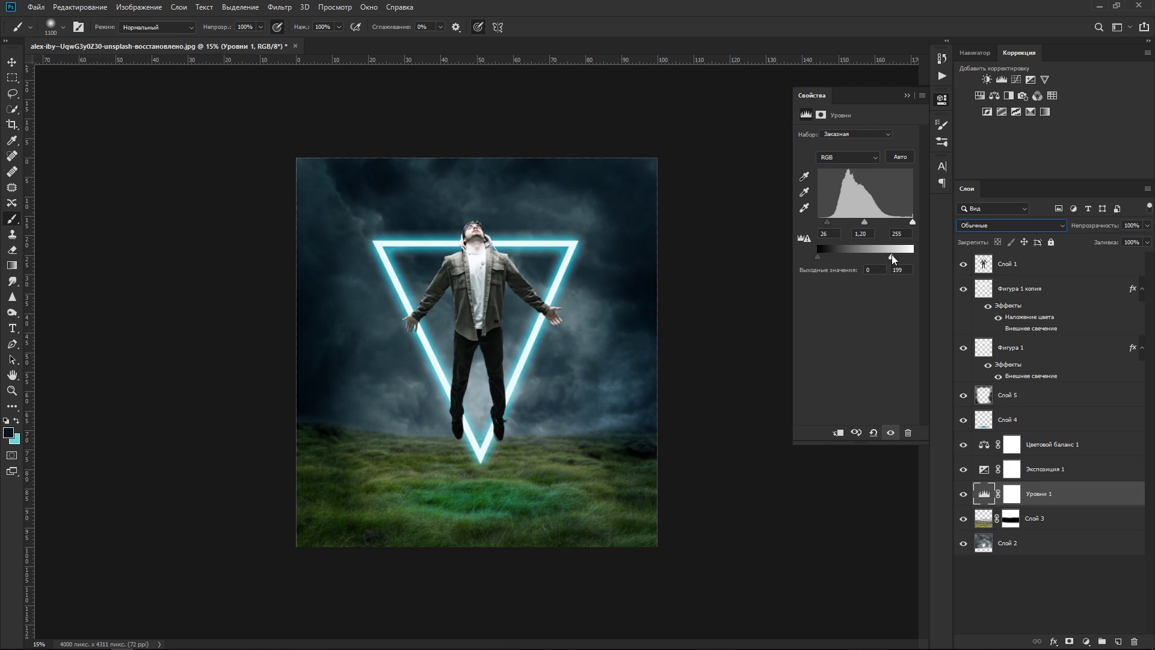
{"action": "left_click", "coordinate": [985, 470]}
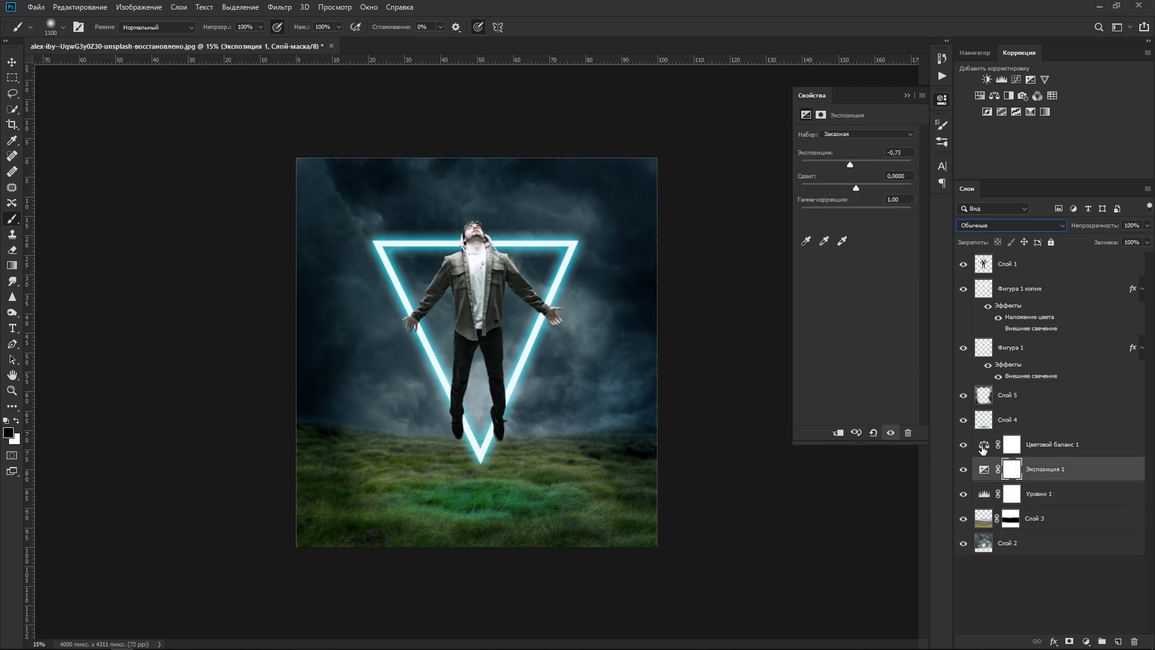
{"action": "left_click", "coordinate": [983, 450]}
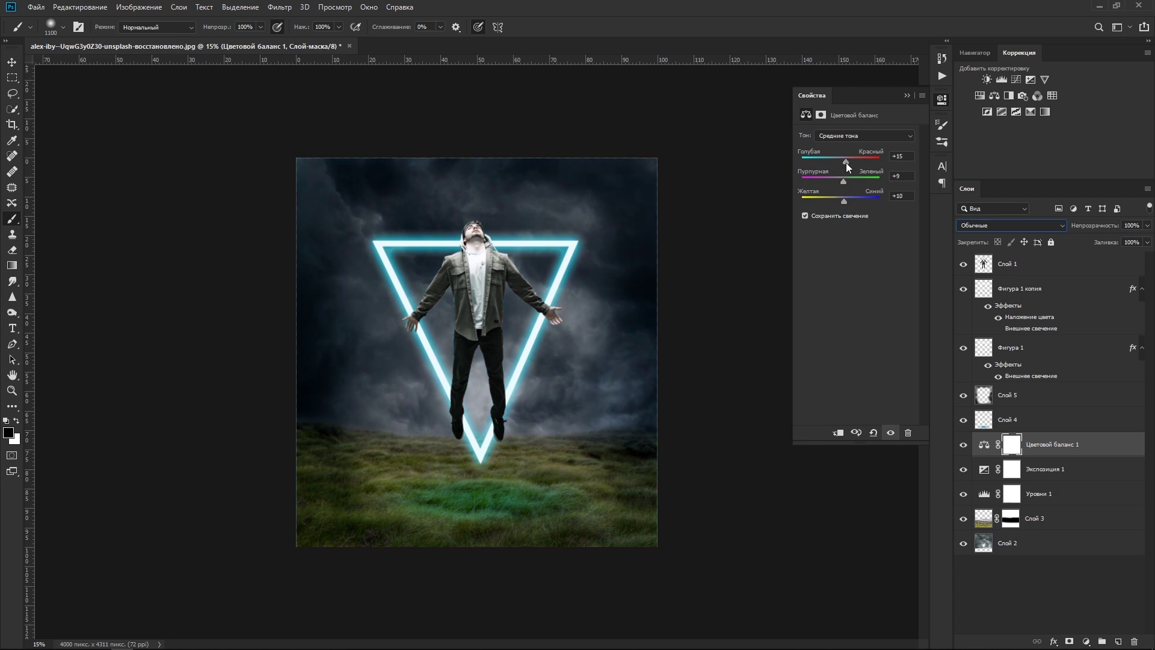
{"action": "key", "text": "Down"}
{"action": "left_click", "coordinate": [840, 150]}
{"action": "left_click", "coordinate": [845, 163]}
{"action": "key", "text": "Down"}
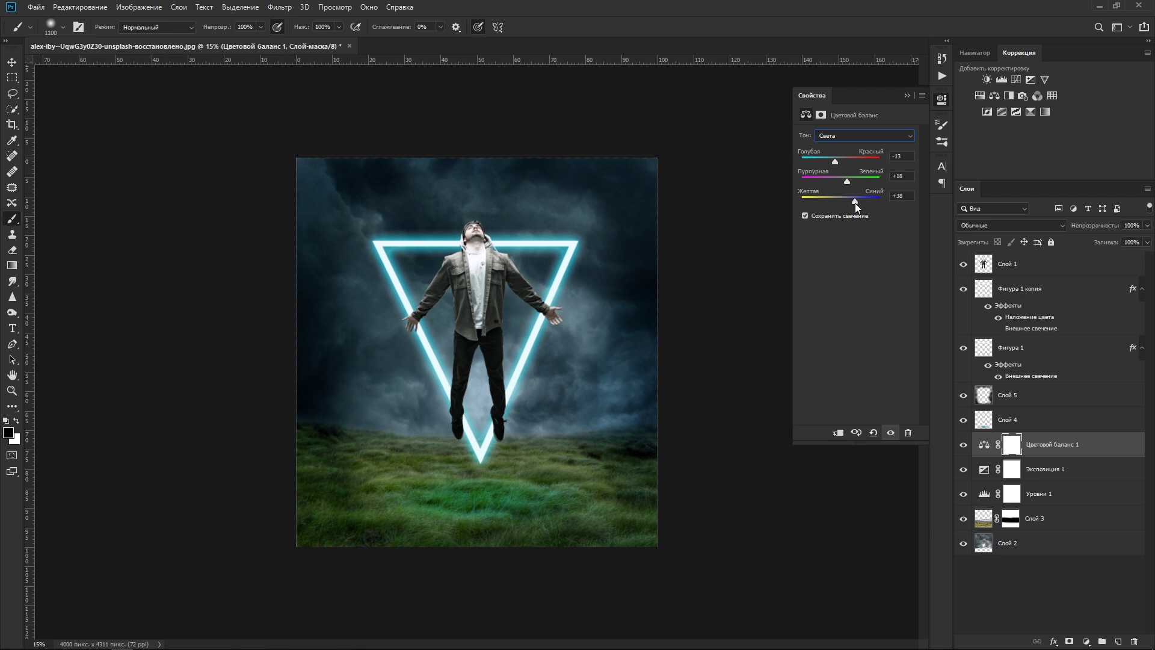
{"action": "left_click", "coordinate": [907, 95]}
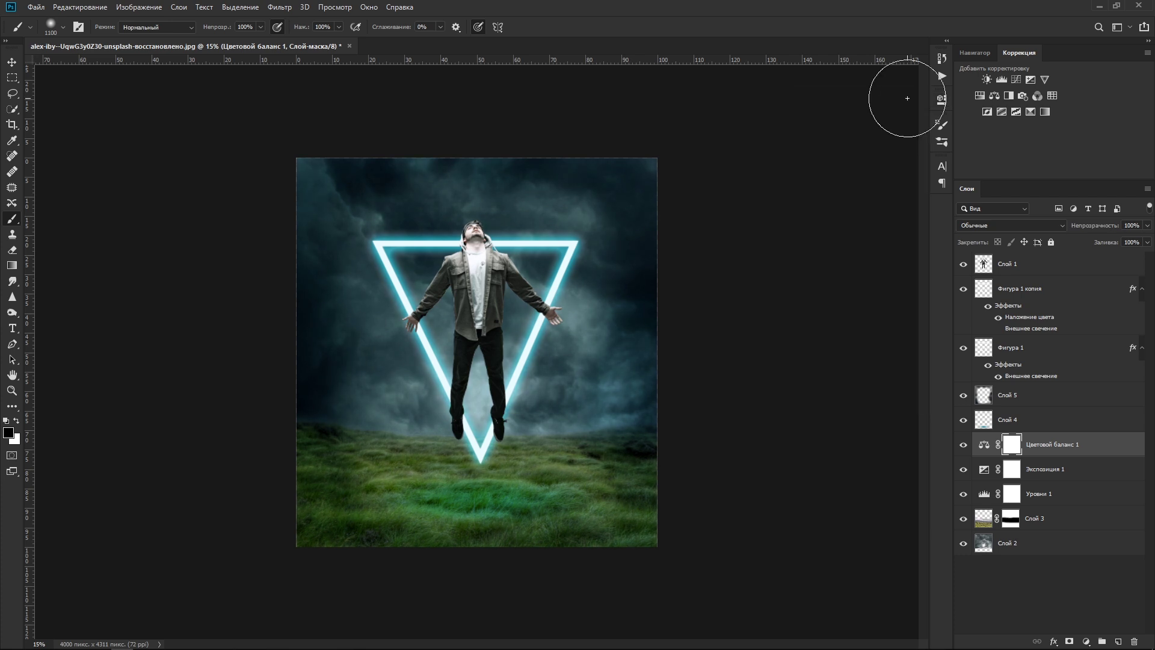
Apply a 133 px Gaussian Blur to the cyan ground glow on Слой 4.
{"action": "left_click", "coordinate": [984, 423]}
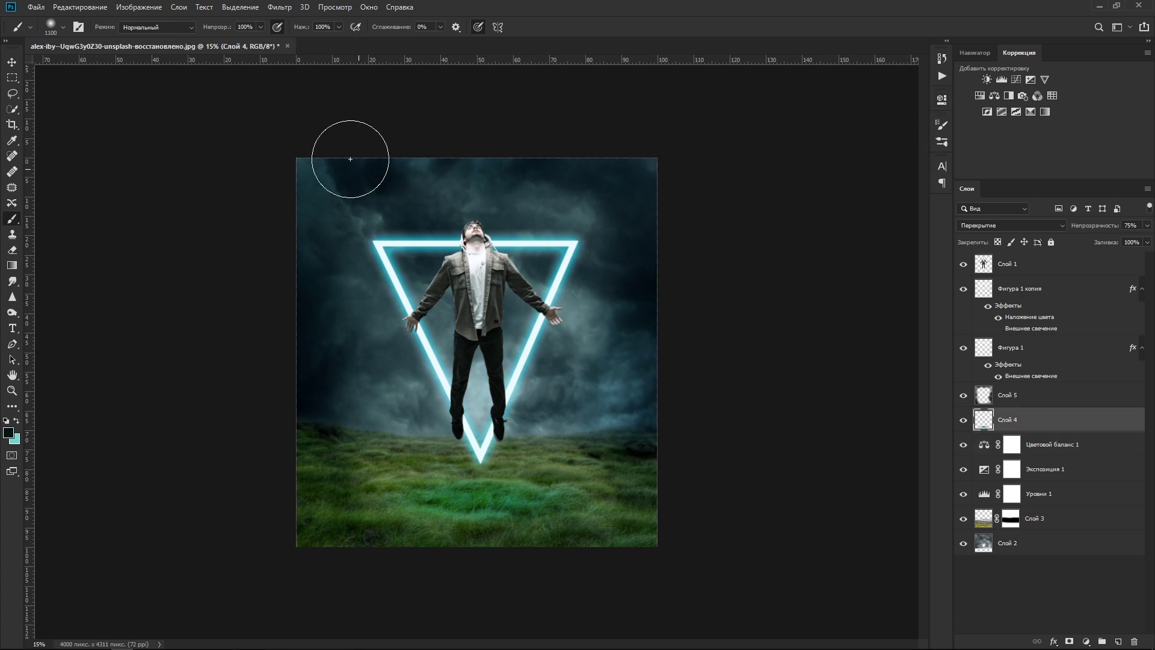
{"action": "left_click", "coordinate": [280, 7]}
{"action": "mouse_move", "coordinate": [293, 189]}
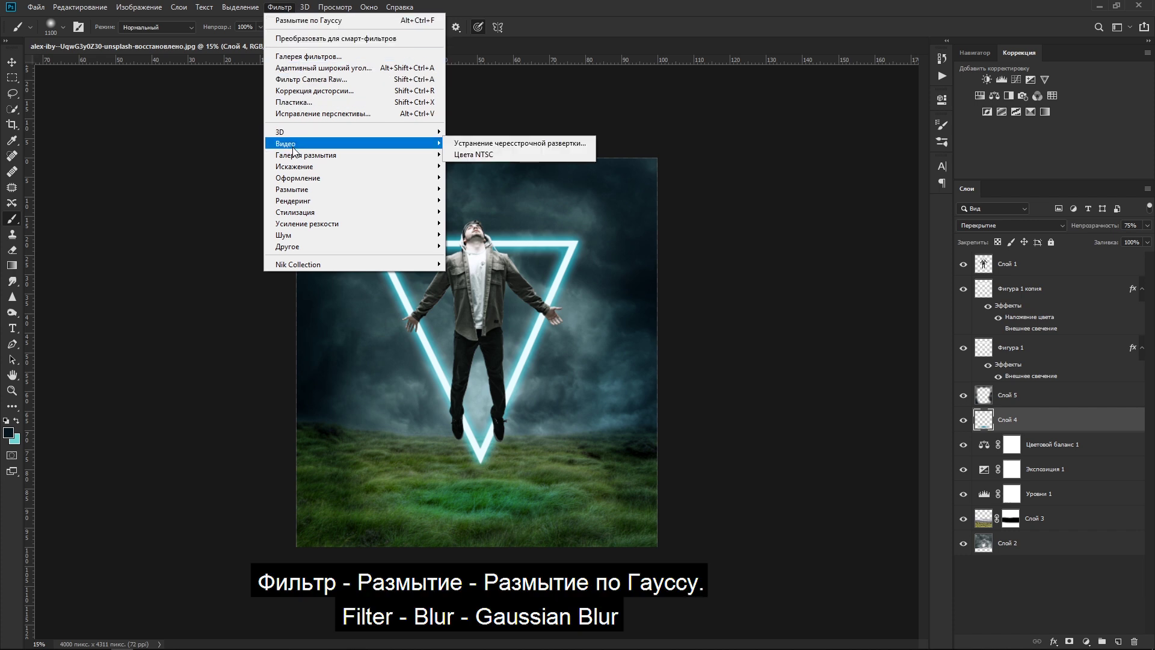
{"action": "left_click", "coordinate": [478, 259]}
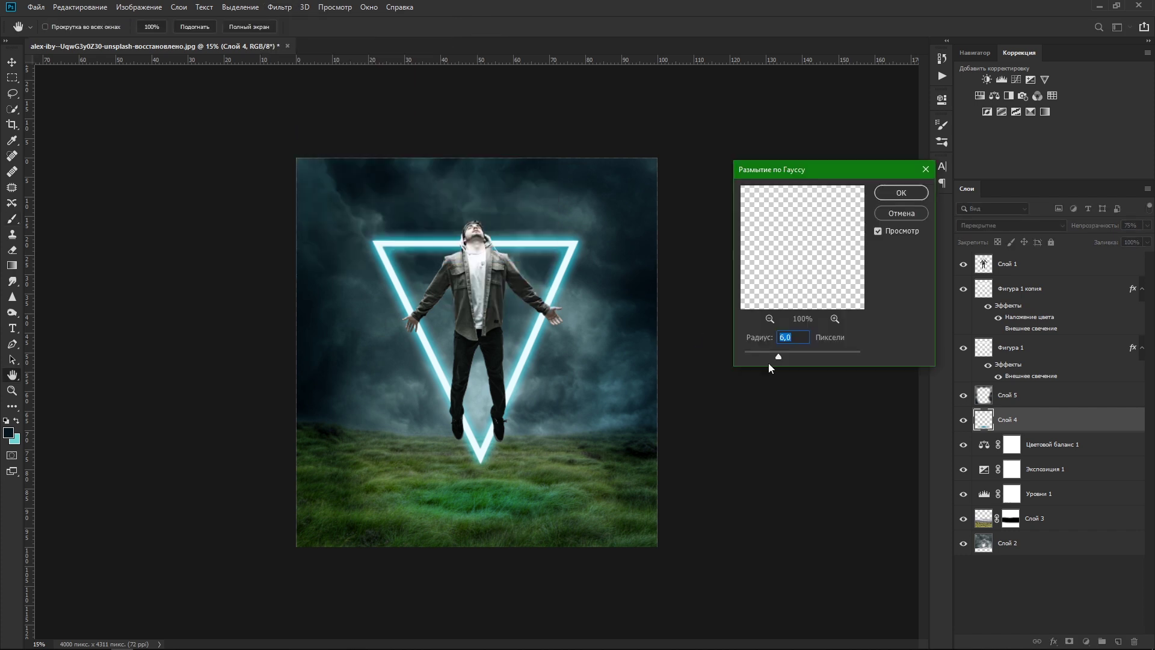
{"action": "left_click_drag", "start_coordinate": [757, 356], "coordinate": [826, 358]}
{"action": "left_click", "coordinate": [901, 193]}
{"action": "key", "text": "b"}
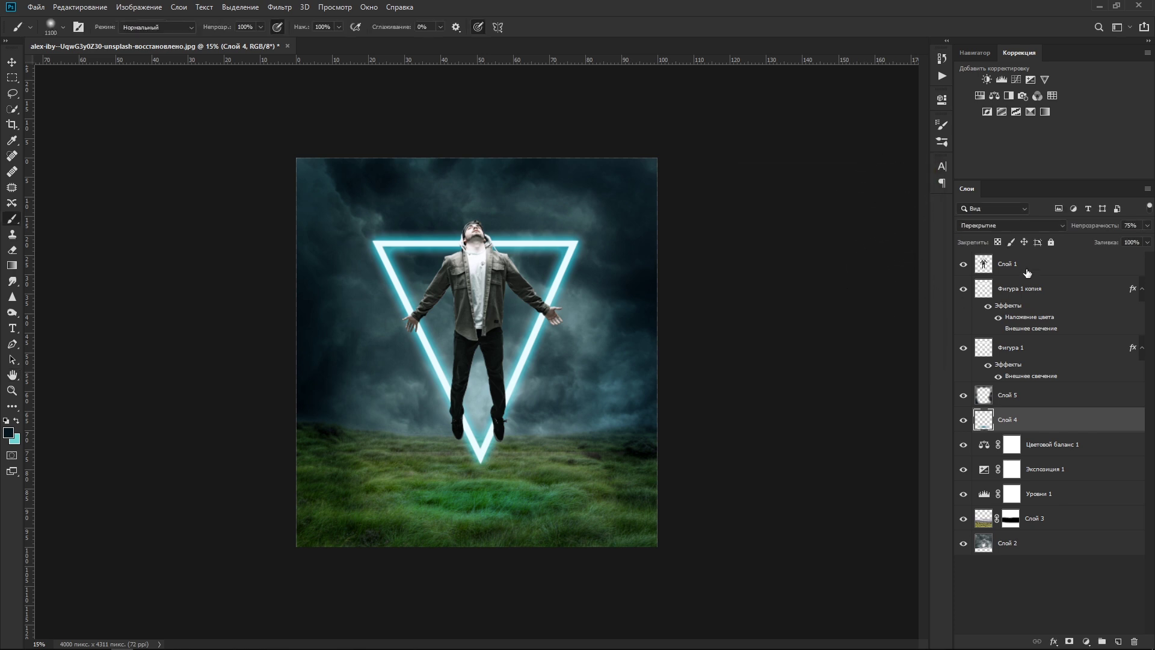
{"action": "left_click", "coordinate": [1028, 271]}
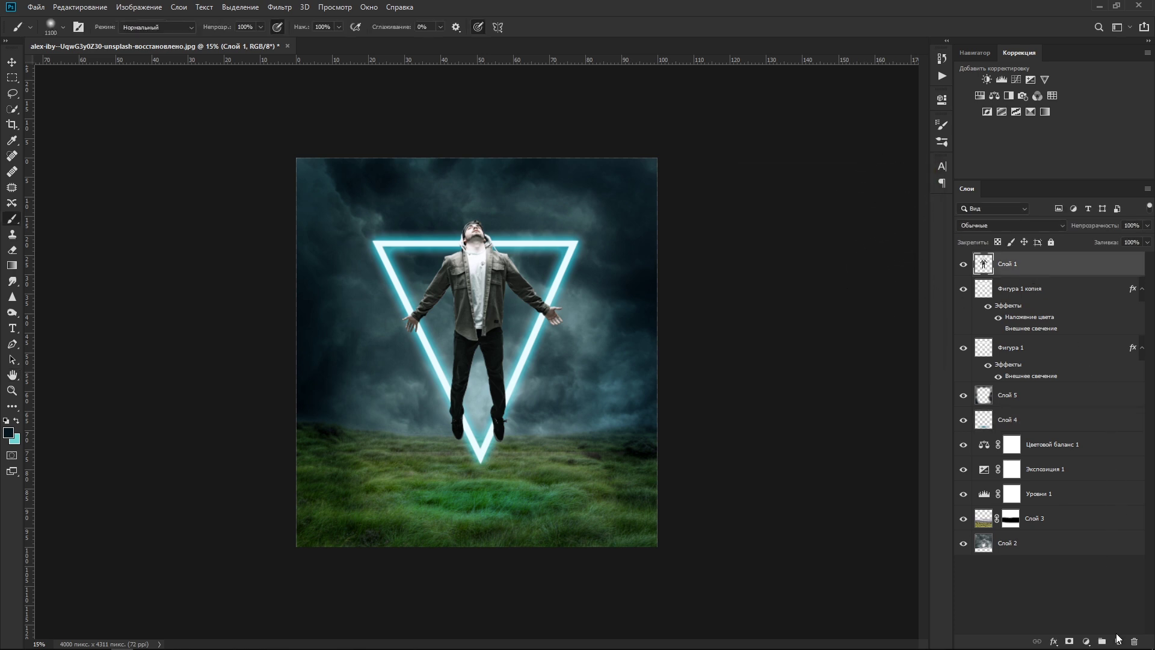
Add a new Overlay-mode layer clipped to the man's layer.
{"action": "left_click", "coordinate": [1118, 640]}
{"action": "left_click", "coordinate": [992, 226]}
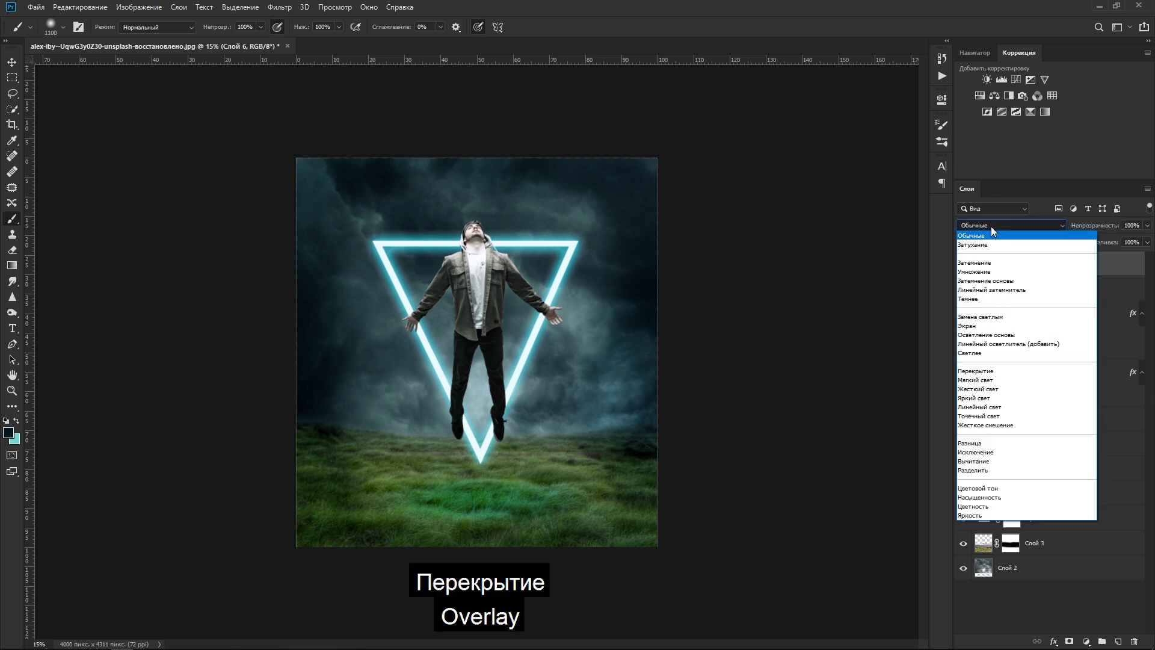
{"action": "left_click", "coordinate": [975, 371]}
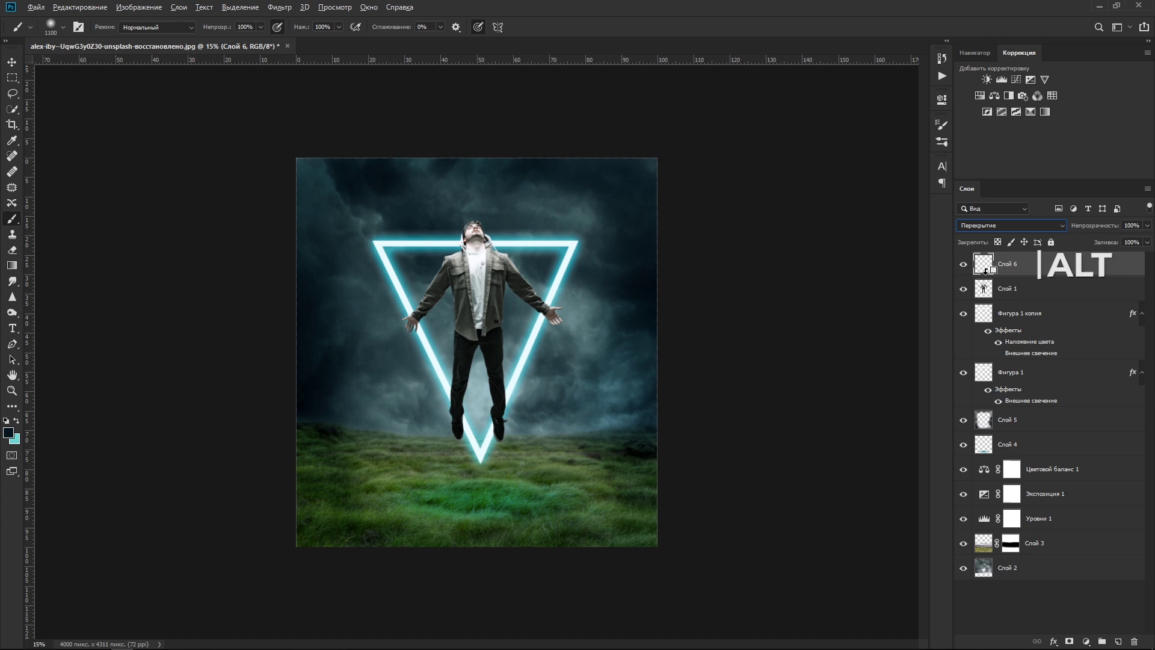
{"action": "left_click", "coordinate": [985, 272], "text": "alt"}
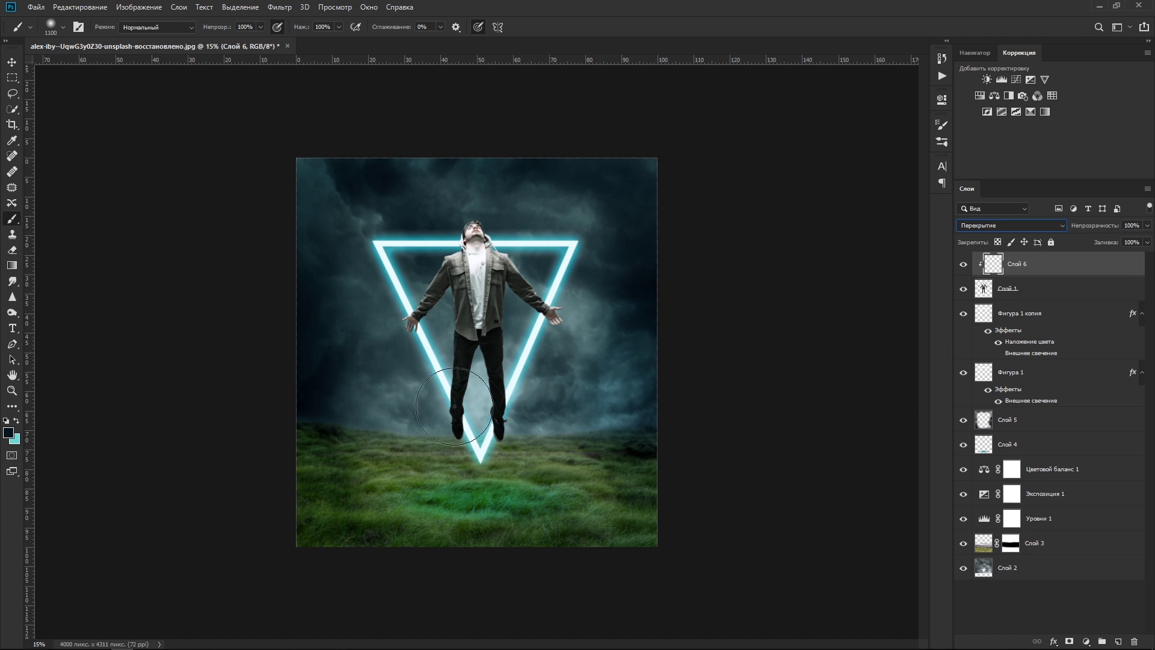
Zoom in on the legs and pick teal with a smaller soft brush.
{"action": "key", "text": "ctrl+0"}
{"action": "scroll", "coordinate": [445, 401], "scroll_direction": "up", "scroll_amount": 2}
{"action": "scroll", "coordinate": [445, 402], "scroll_direction": "up", "scroll_amount": 3}
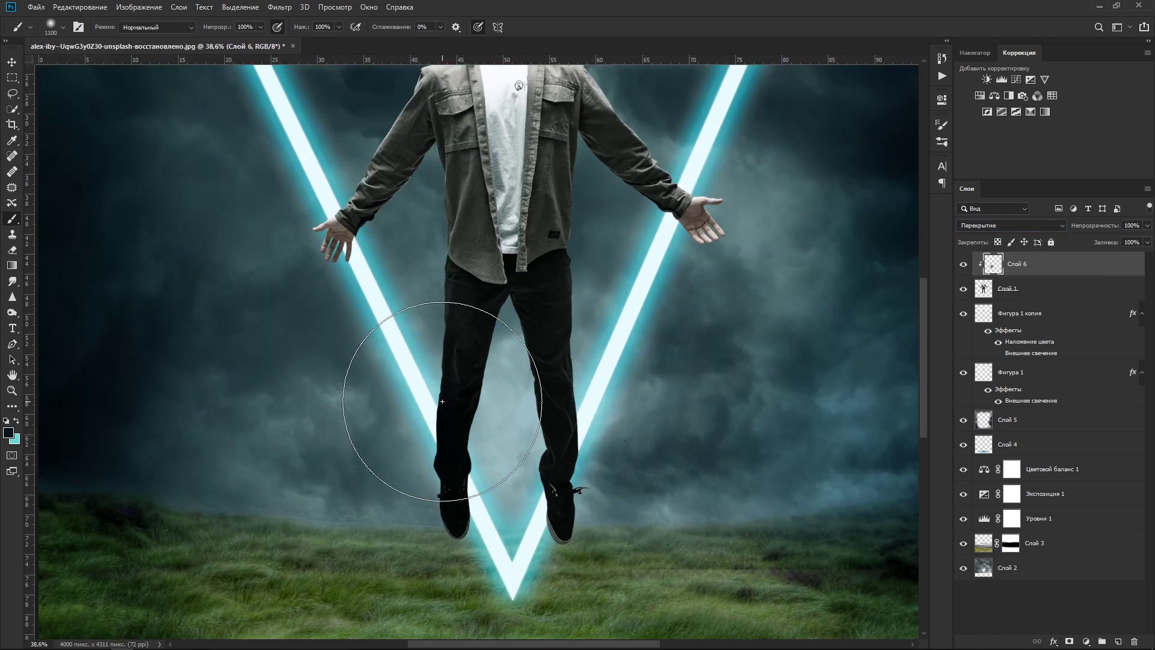
{"action": "scroll", "coordinate": [445, 403], "scroll_direction": "up", "scroll_amount": 3}
{"action": "scroll", "coordinate": [445, 404], "scroll_direction": "up", "scroll_amount": 2}
{"action": "key", "text": "bracketleft"}
{"action": "key", "text": "bracketleft"}
{"action": "key", "text": "bracketleft"}
{"action": "key", "text": "bracketleft"}
{"action": "key", "text": "bracketleft"}
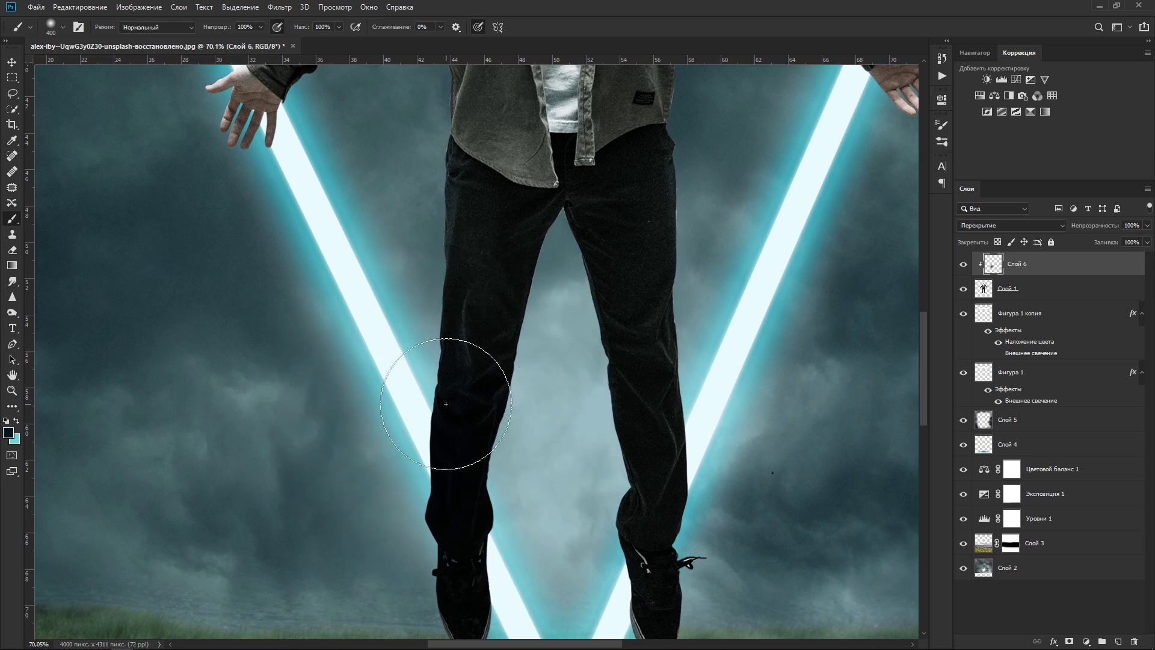
{"action": "key", "text": "bracketleft"}
{"action": "key", "text": "bracketleft"}
{"action": "key", "text": "bracketleft"}
{"action": "key", "text": "bracketleft"}
{"action": "left_click", "coordinate": [18, 422]}
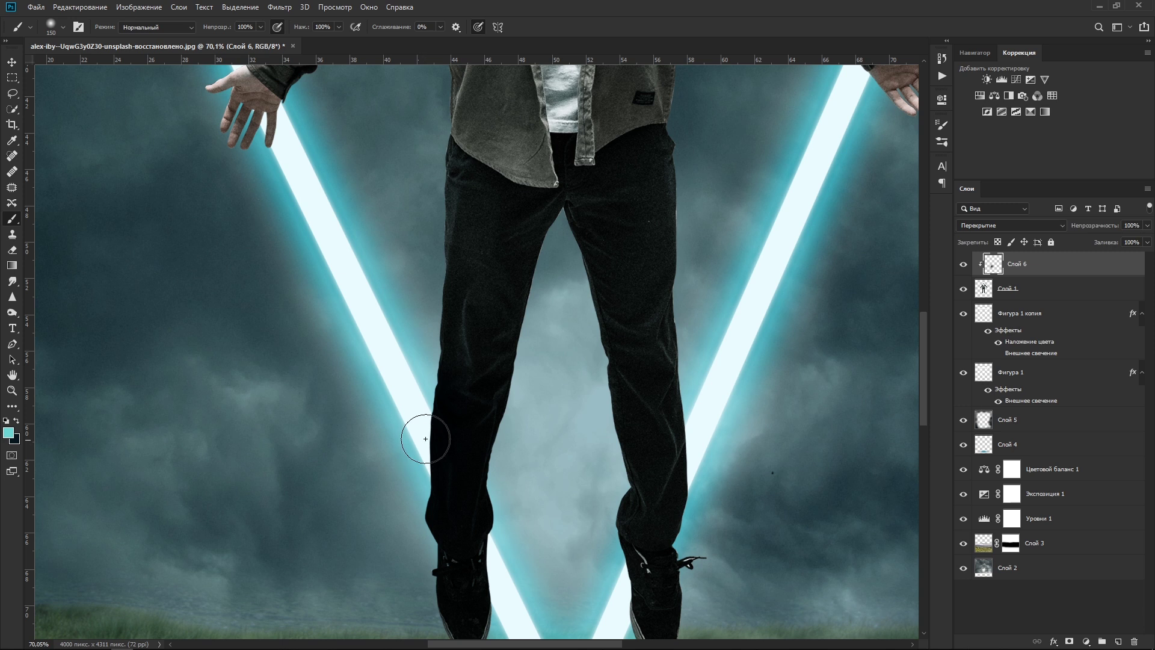
Paint a faint teal rim highlight along the left leg, then move the view up to the hood.
{"action": "left_click_drag", "start_coordinate": [438, 475], "coordinate": [442, 340]}
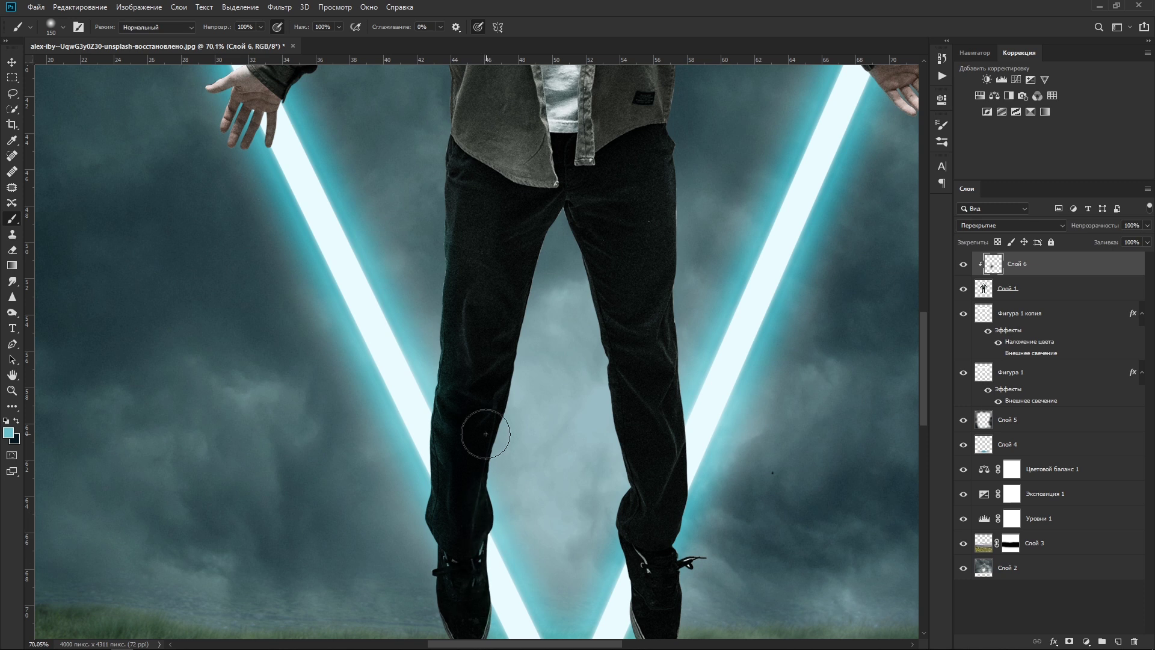
{"action": "left_click_drag", "start_coordinate": [482, 426], "coordinate": [465, 342]}
{"action": "key", "text": "bracketleft"}
{"action": "key", "text": "bracketleft"}
{"action": "key", "text": "bracketleft"}
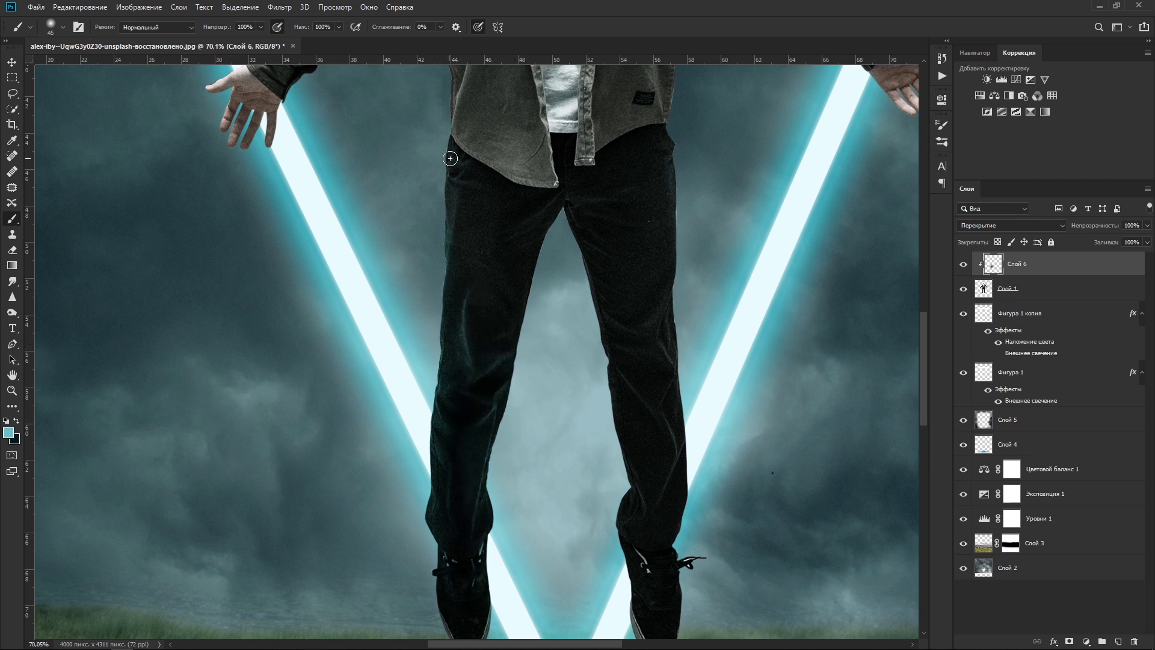
{"action": "key", "text": "bracketright"}
{"action": "key", "text": "bracketright"}
{"action": "key", "text": "bracketright"}
{"action": "key", "text": "bracketleft"}
{"action": "key", "text": "bracketleft"}
{"action": "key", "text": "bracketleft"}
{"action": "key", "text": "bracketright"}
{"action": "key", "text": "bracketright"}
{"action": "key", "text": "bracketright"}
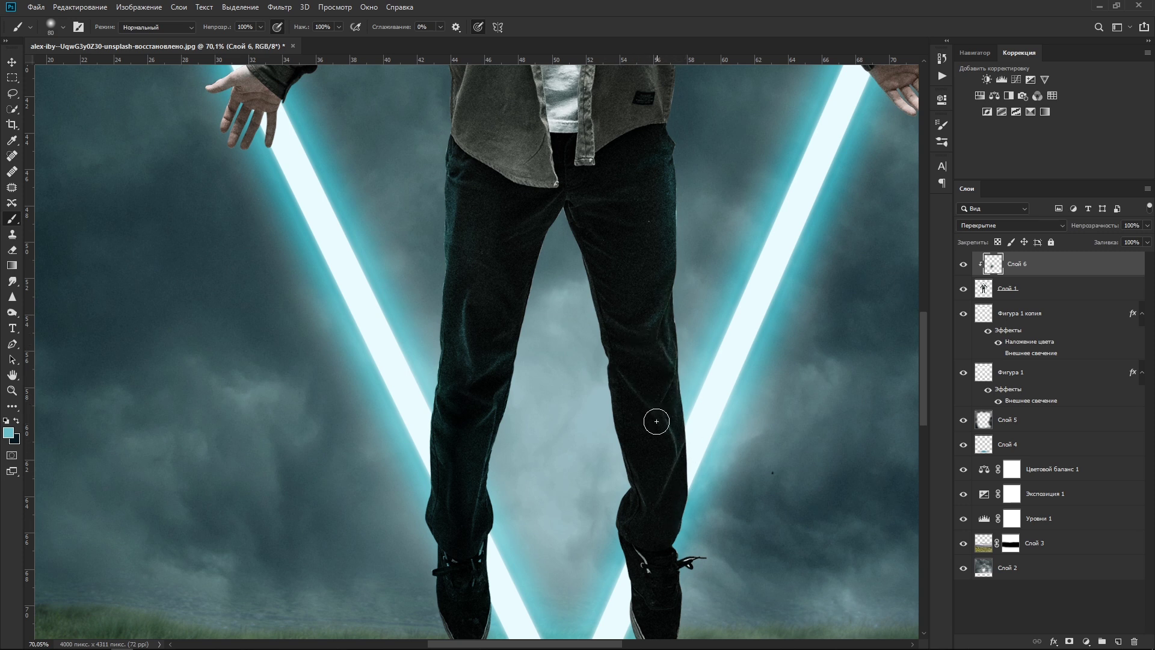
{"action": "scroll", "coordinate": [644, 543], "scroll_direction": "down", "scroll_amount": 3}
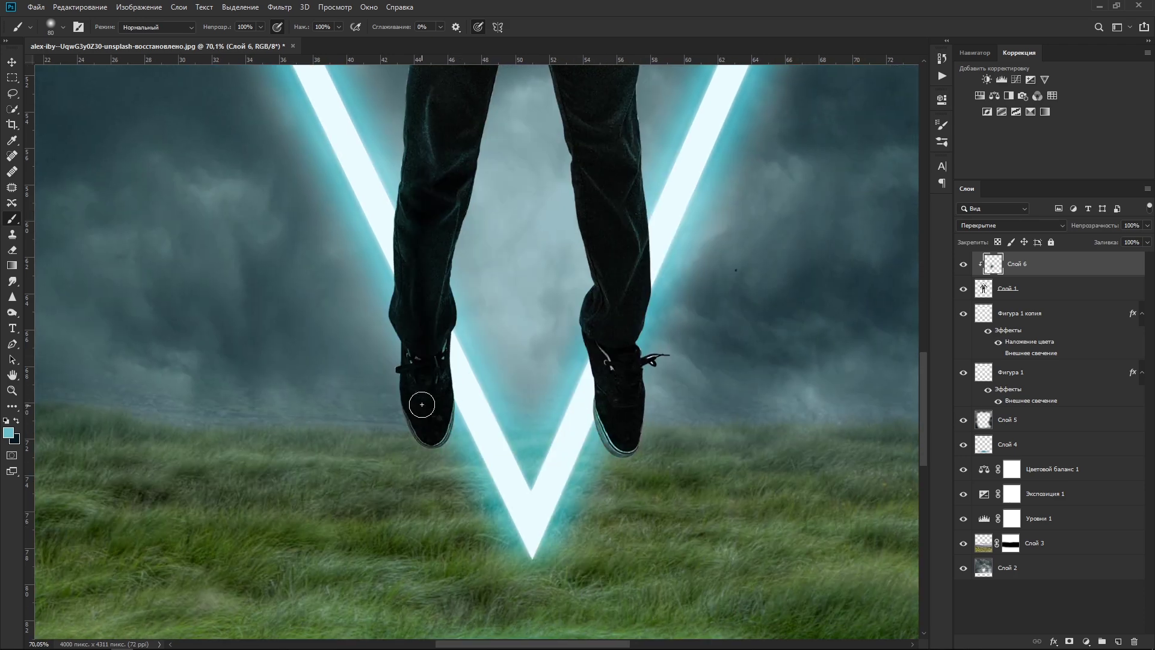
{"action": "scroll", "coordinate": [446, 348], "scroll_direction": "up", "scroll_amount": 5}
{"action": "scroll", "coordinate": [444, 385], "scroll_direction": "up", "scroll_amount": 3}
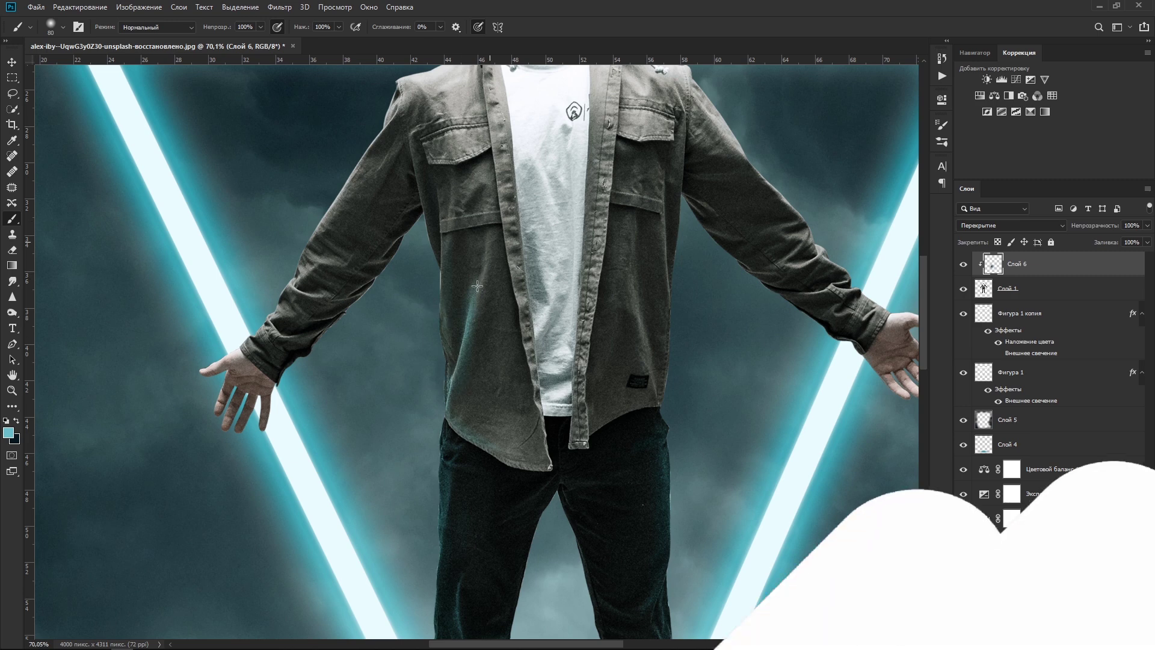
{"action": "left_click_drag", "start_coordinate": [455, 307], "coordinate": [550, 379]}
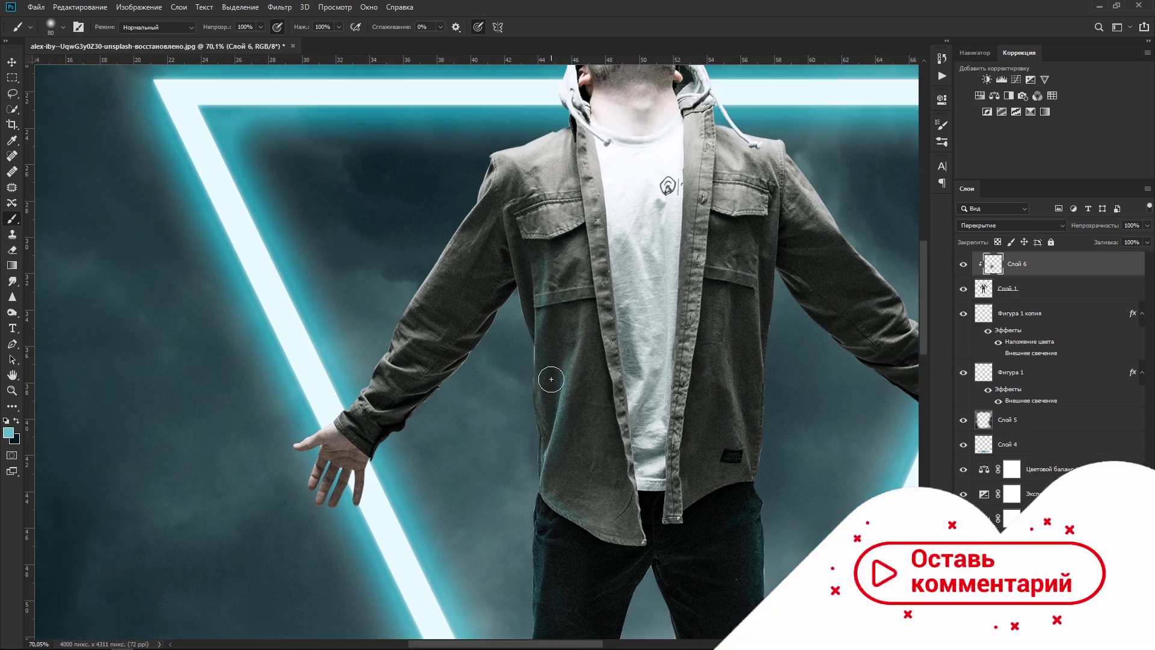
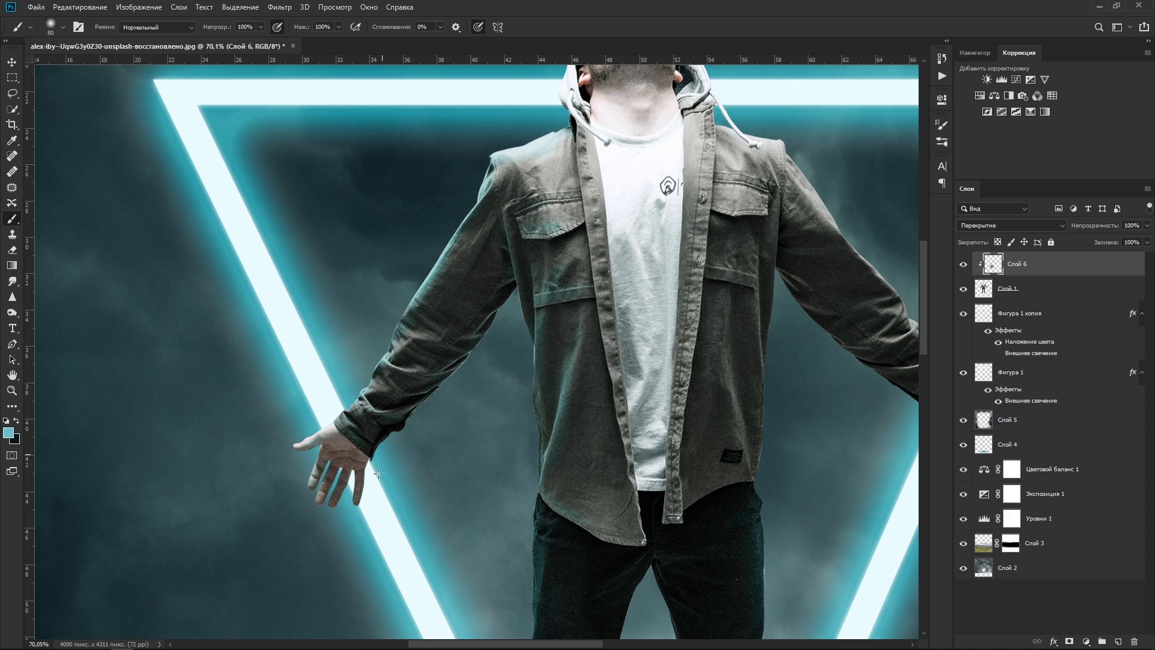
Undo a stray collar stroke, set brush strength to 65%, and zoom out to the composite.
{"action": "scroll", "coordinate": [421, 484], "scroll_direction": "up", "scroll_amount": 3}
{"action": "scroll", "coordinate": [421, 484], "scroll_direction": "right", "scroll_amount": 2}
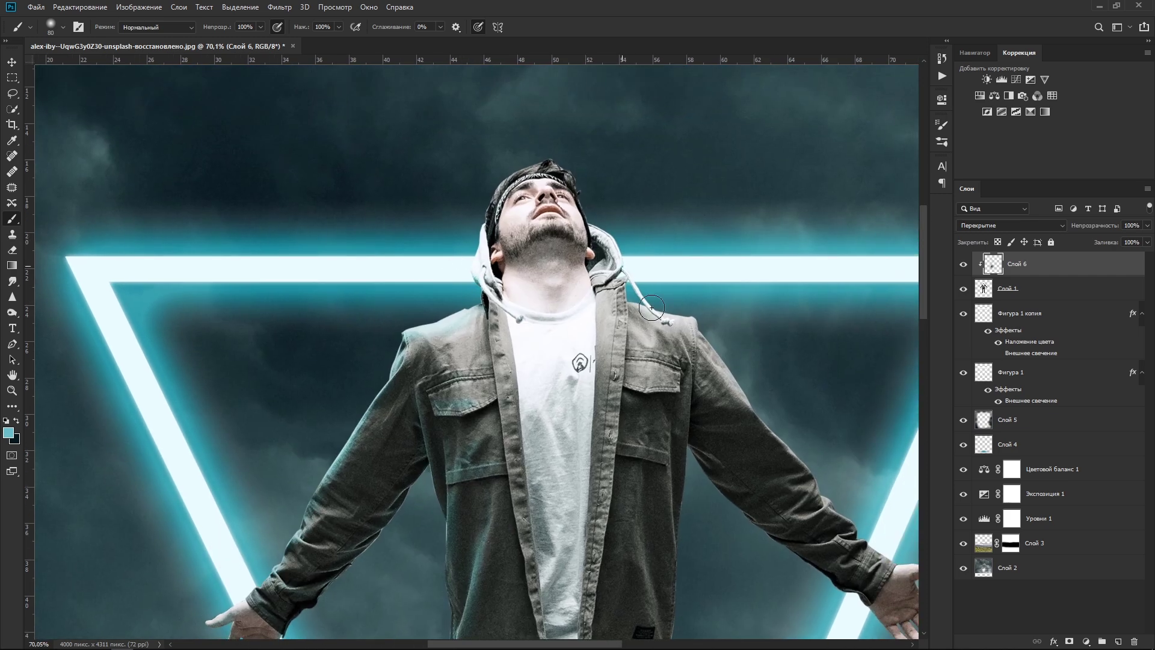
{"action": "left_click_drag", "start_coordinate": [627, 295], "coordinate": [645, 326]}
{"action": "key", "text": "ctrl+z"}
{"action": "key", "text": "6"}
{"action": "key", "text": "5"}
{"action": "left_click_drag", "start_coordinate": [806, 468], "coordinate": [650, 421]}
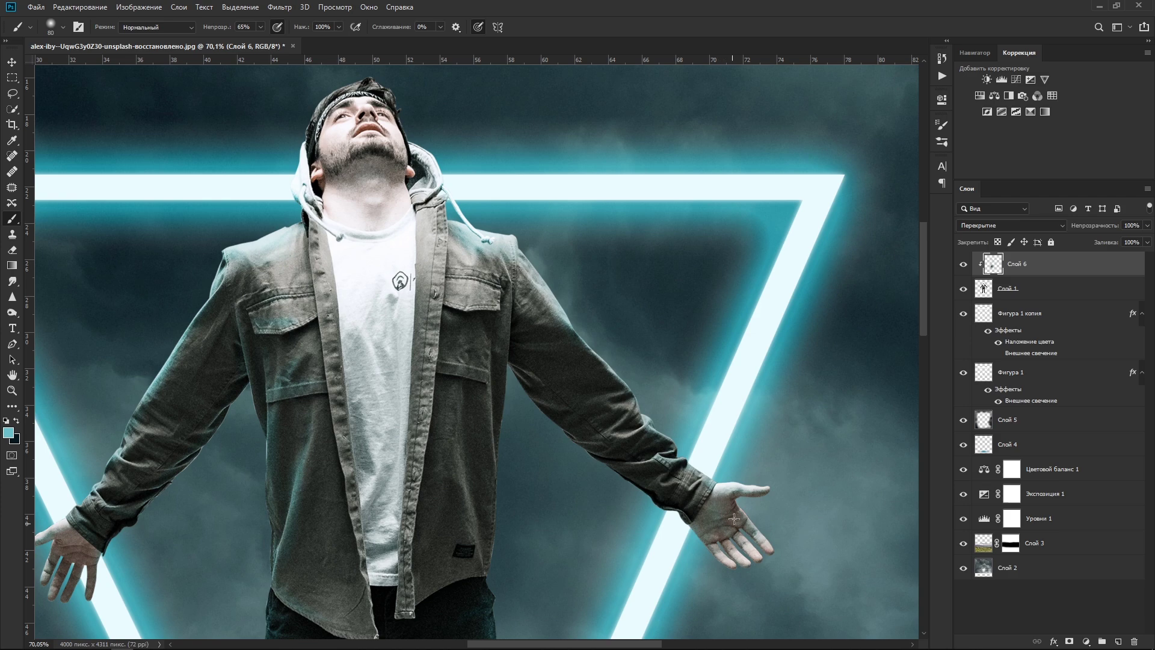
{"action": "scroll", "coordinate": [695, 553], "scroll_direction": "down", "scroll_amount": 5}
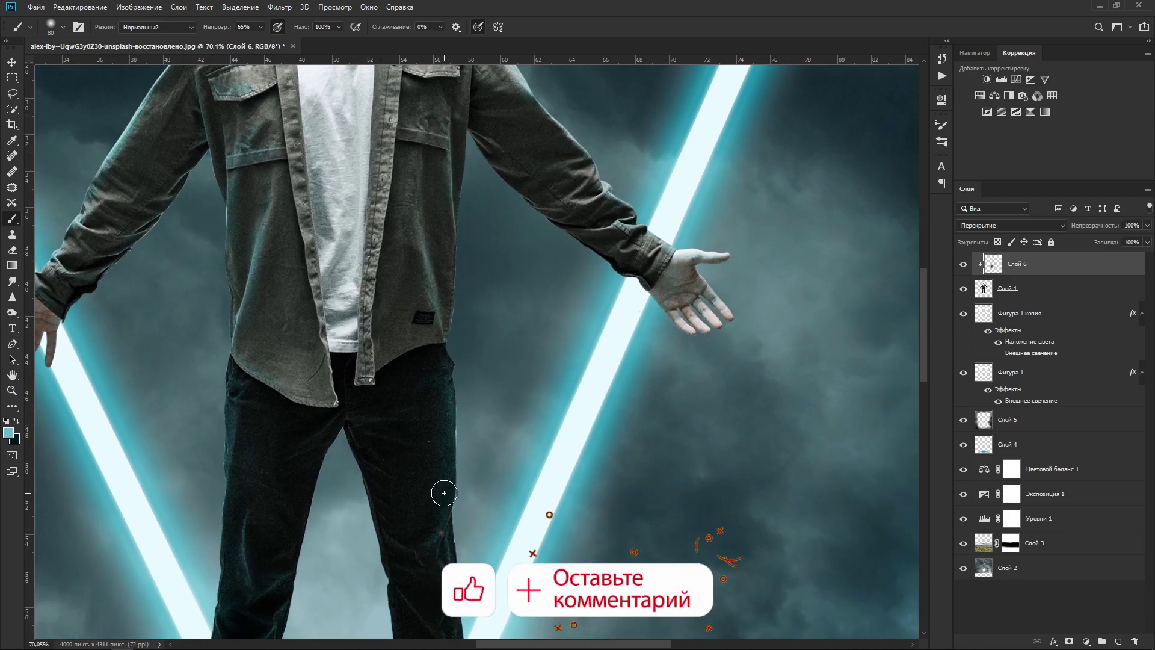
{"action": "key", "text": "ctrl+minus"}
{"action": "key", "text": "ctrl+minus"}
{"action": "key", "text": "ctrl+minus"}
{"action": "key", "text": "ctrl+minus"}
{"action": "key", "text": "ctrl+minus"}
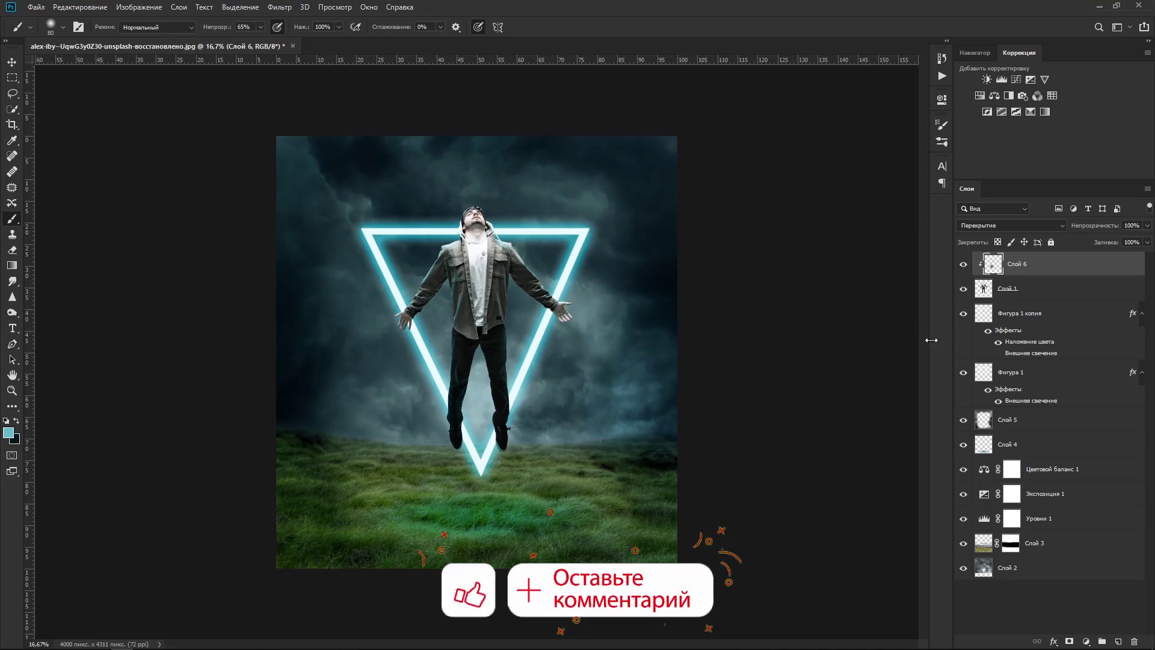
Compare Слой 6 on and off, then lower its opacity to 80%.
{"action": "left_click", "coordinate": [965, 266]}
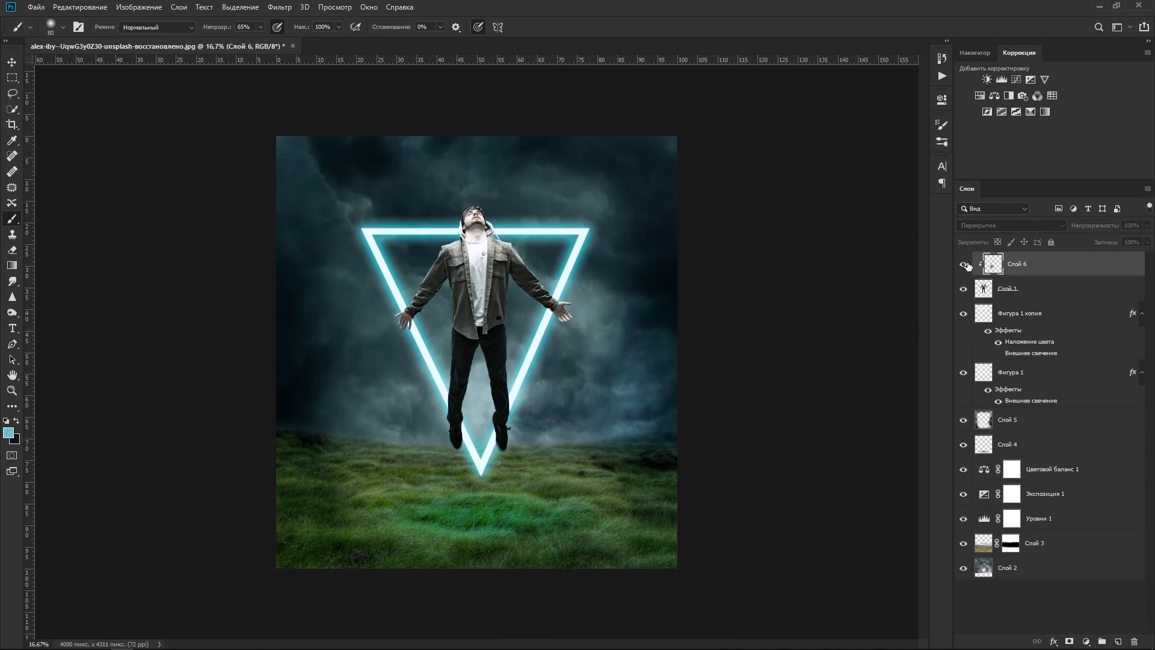
{"action": "left_click", "coordinate": [964, 265]}
{"action": "mouse_move", "coordinate": [1112, 230]}
{"action": "left_mouse_down"}
{"action": "mouse_move", "coordinate": [1091, 226]}
{"action": "mouse_move", "coordinate": [1101, 232]}
{"action": "left_mouse_up"}
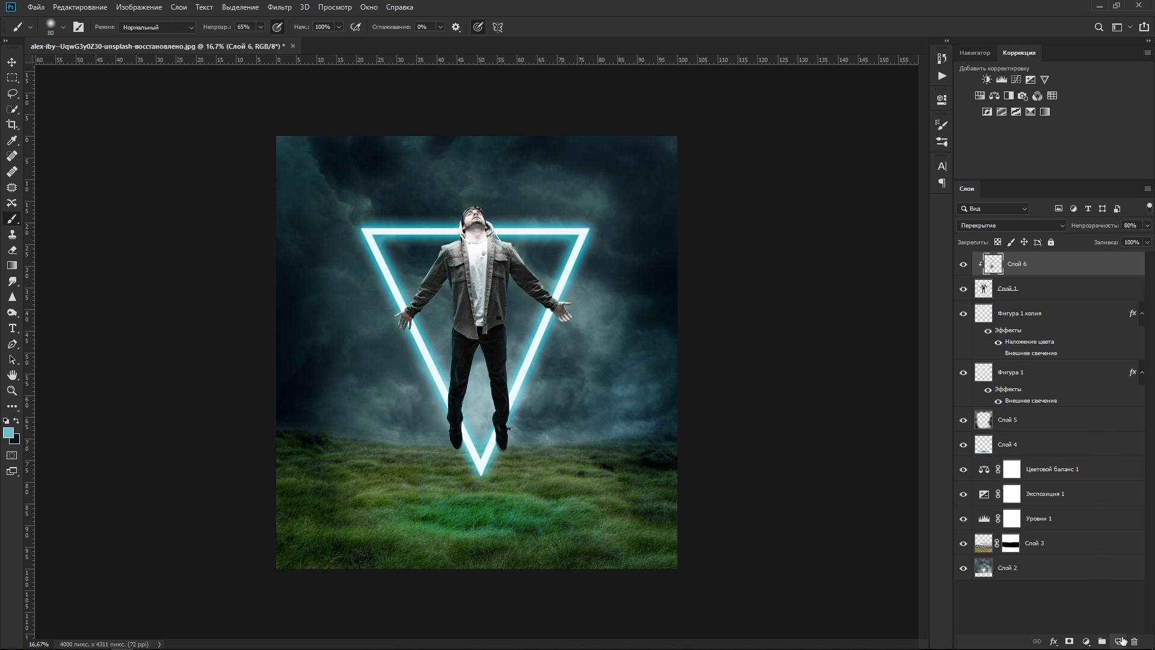
Add Слой 7 clipped under Слой 6 to the man and fill it with 50% Gray.
{"action": "left_click", "coordinate": [1119, 642]}
{"action": "left_click_drag", "start_coordinate": [1059, 272], "coordinate": [1063, 305]}
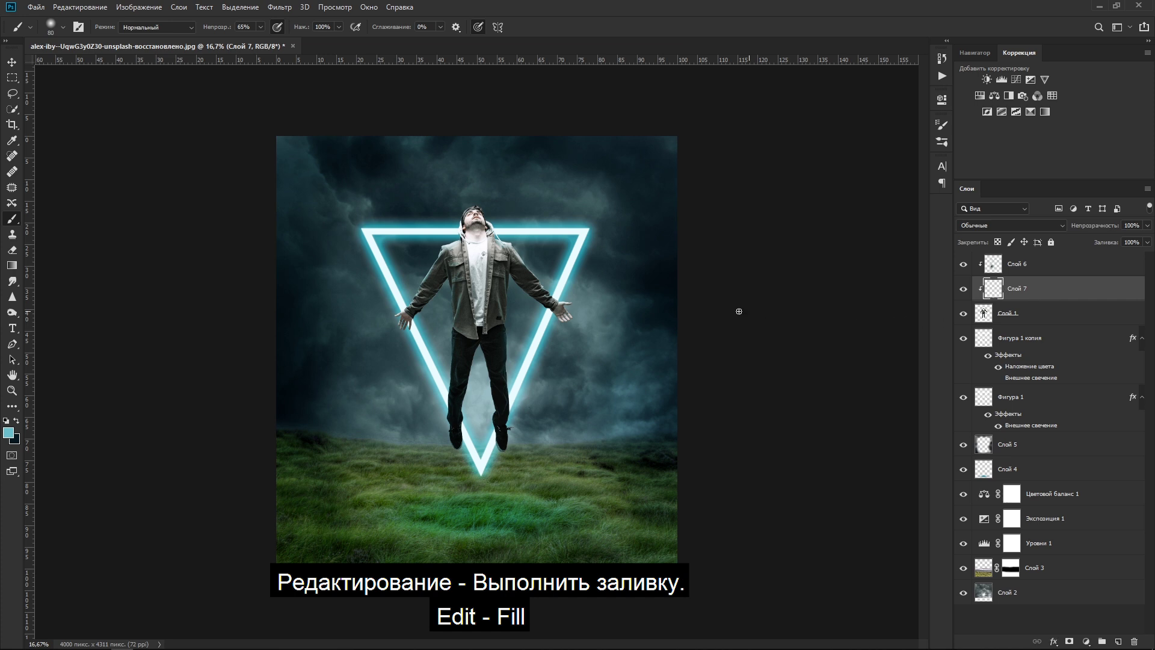
{"action": "left_click", "coordinate": [80, 7]}
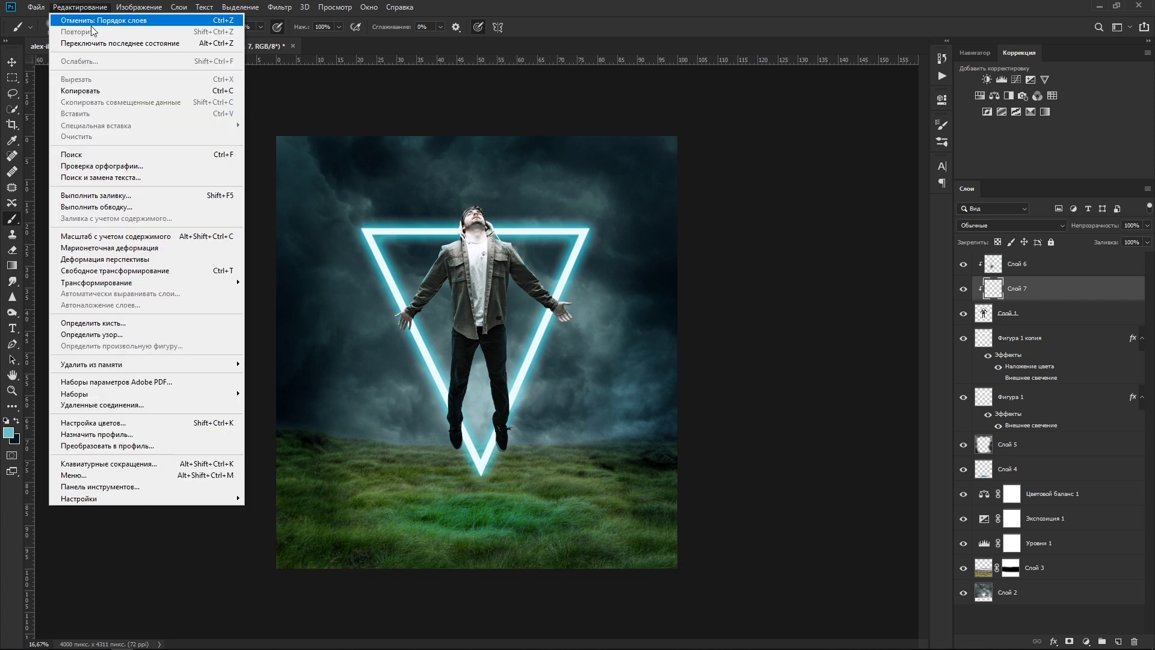
{"action": "left_click", "coordinate": [108, 196]}
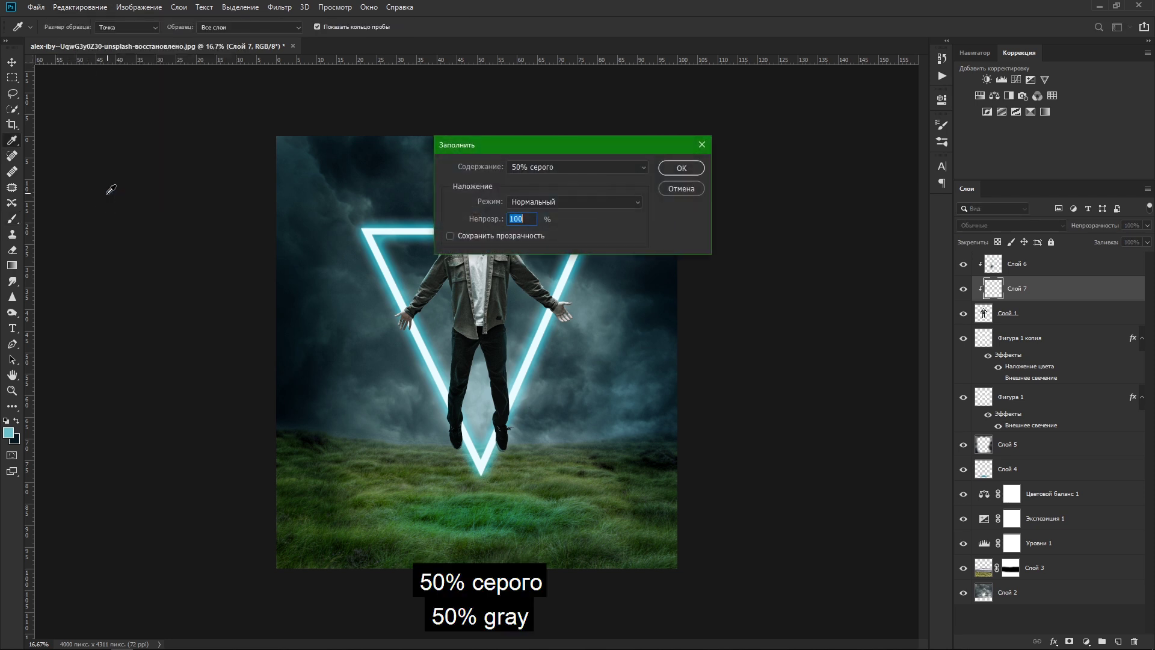
{"action": "left_click", "coordinate": [623, 172]}
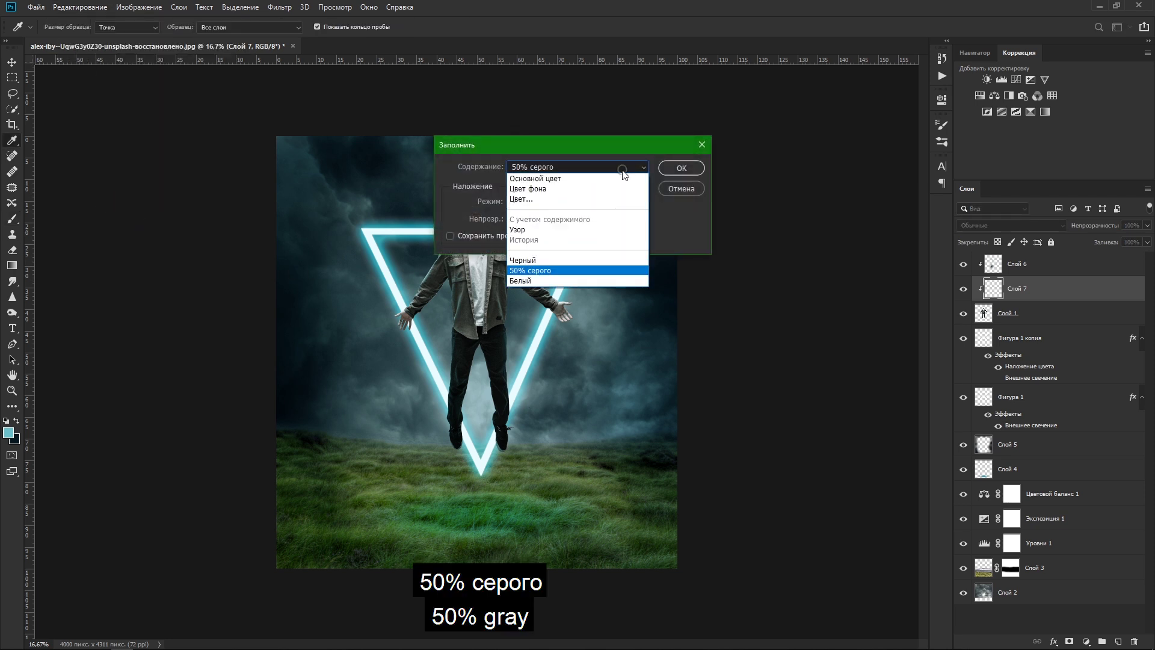
{"action": "left_click", "coordinate": [626, 275]}
{"action": "left_click", "coordinate": [682, 168]}
Set Слой 7's blend mode to Soft Light.
{"action": "key", "text": "b"}
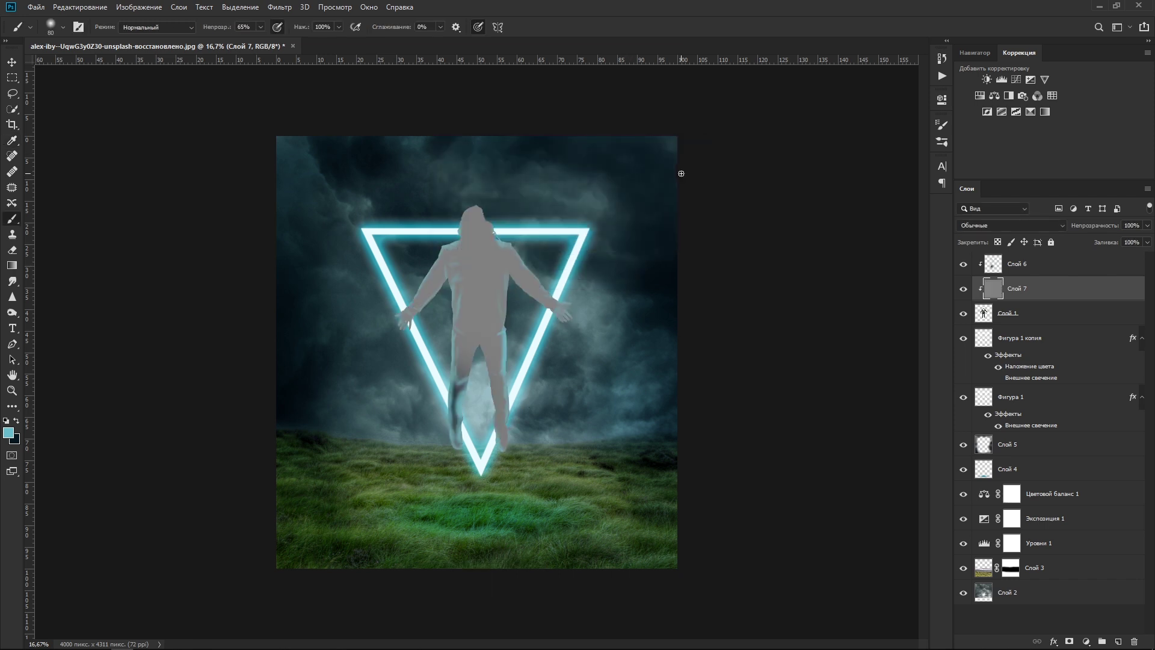
{"action": "left_click", "coordinate": [999, 225]}
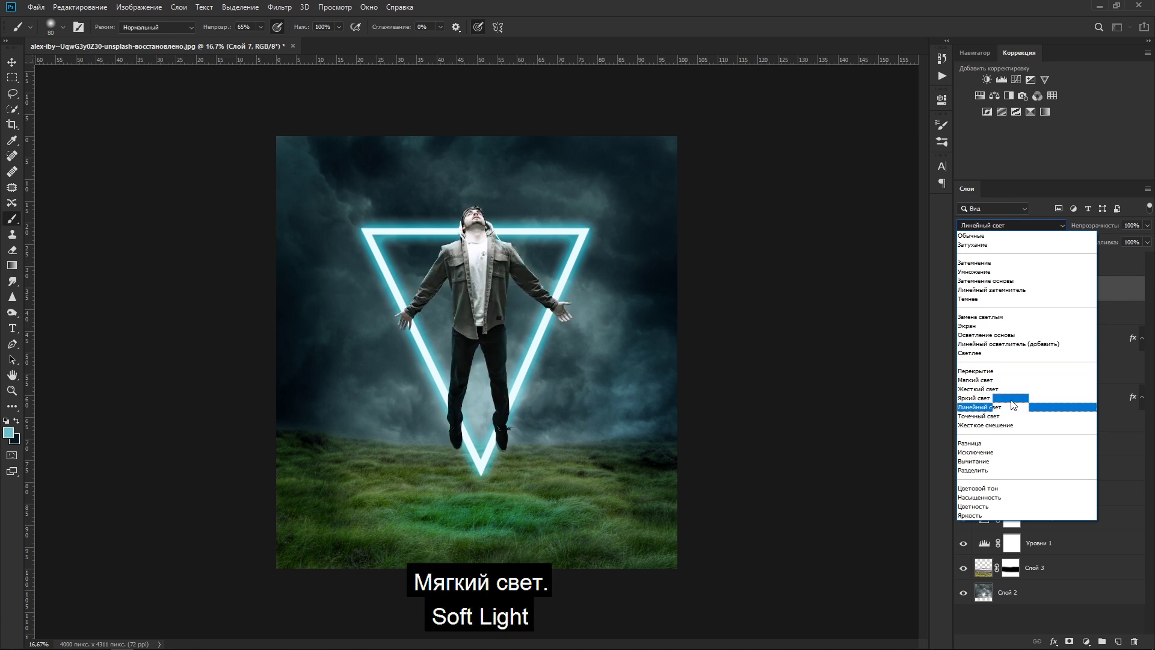
{"action": "left_click", "coordinate": [1011, 381]}
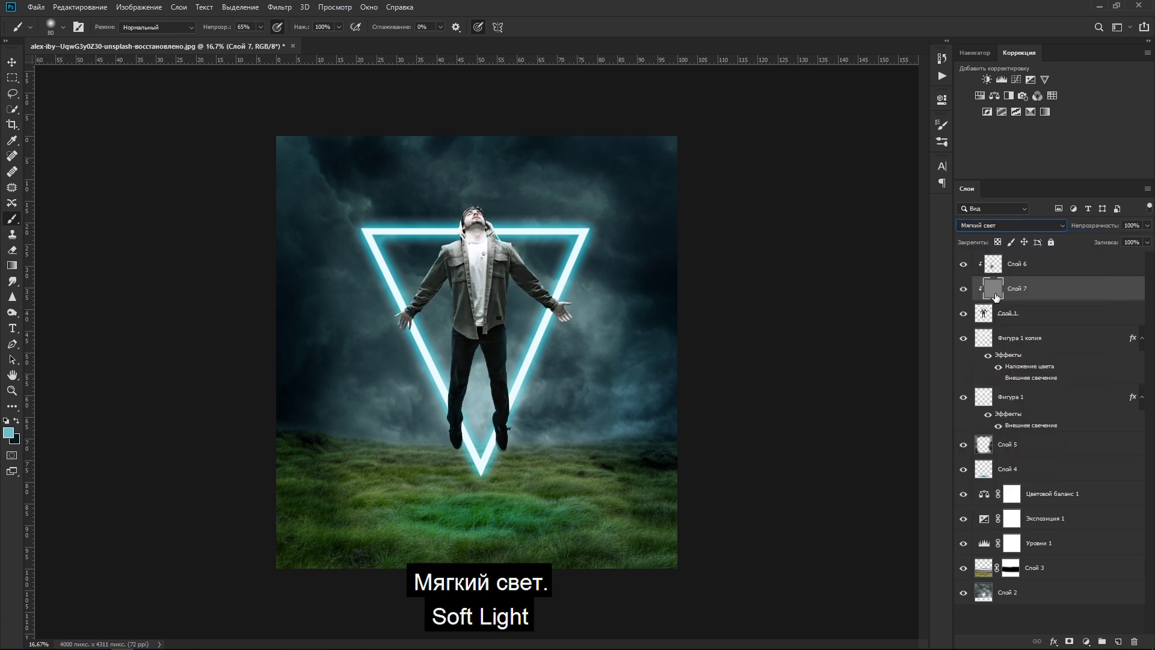
Pick the Dodge tool, zoom into the man's face, and shrink the brush to 10.
{"action": "left_click", "coordinate": [12, 314]}
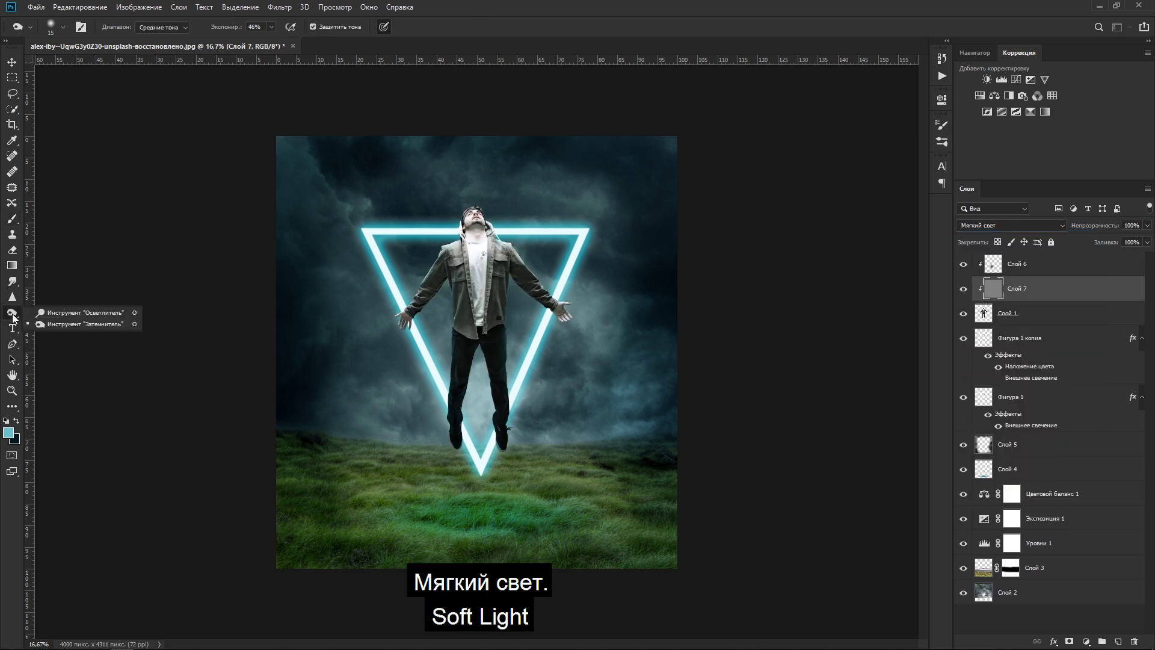
{"action": "left_click", "coordinate": [64, 312]}
{"action": "scroll", "coordinate": [461, 255], "scroll_direction": "up", "scroll_amount": 2}
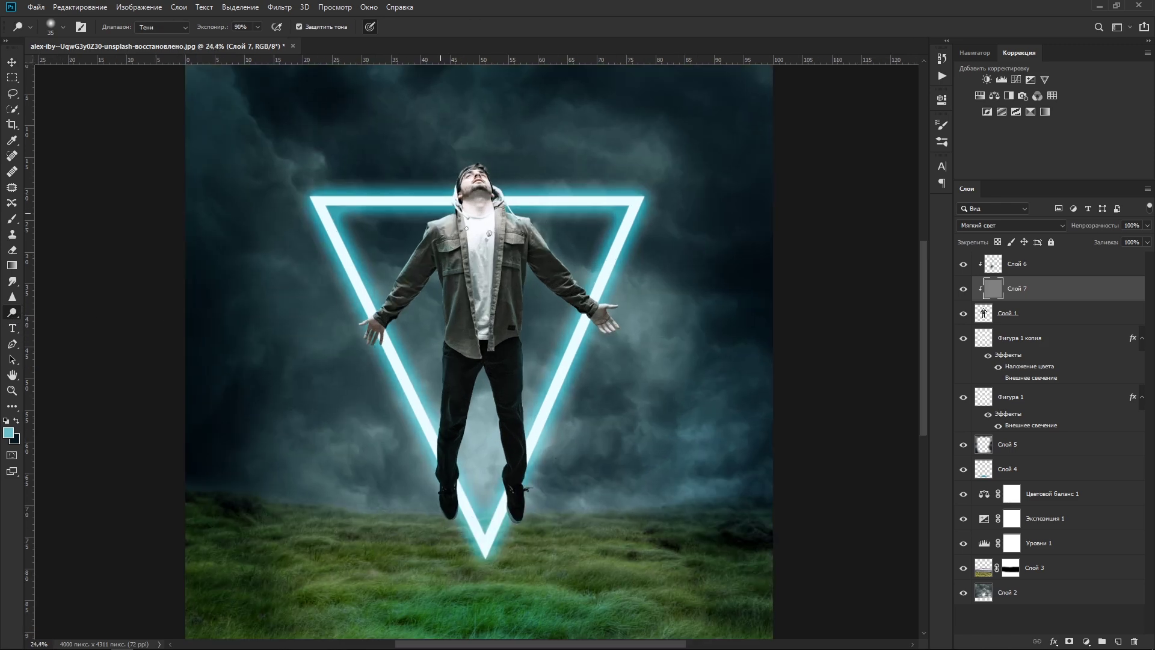
{"action": "scroll", "coordinate": [461, 249], "scroll_direction": "up", "scroll_amount": 3}
{"action": "scroll", "coordinate": [462, 241], "scroll_direction": "up", "scroll_amount": 3}
{"action": "scroll", "coordinate": [461, 228], "scroll_direction": "up", "scroll_amount": 3}
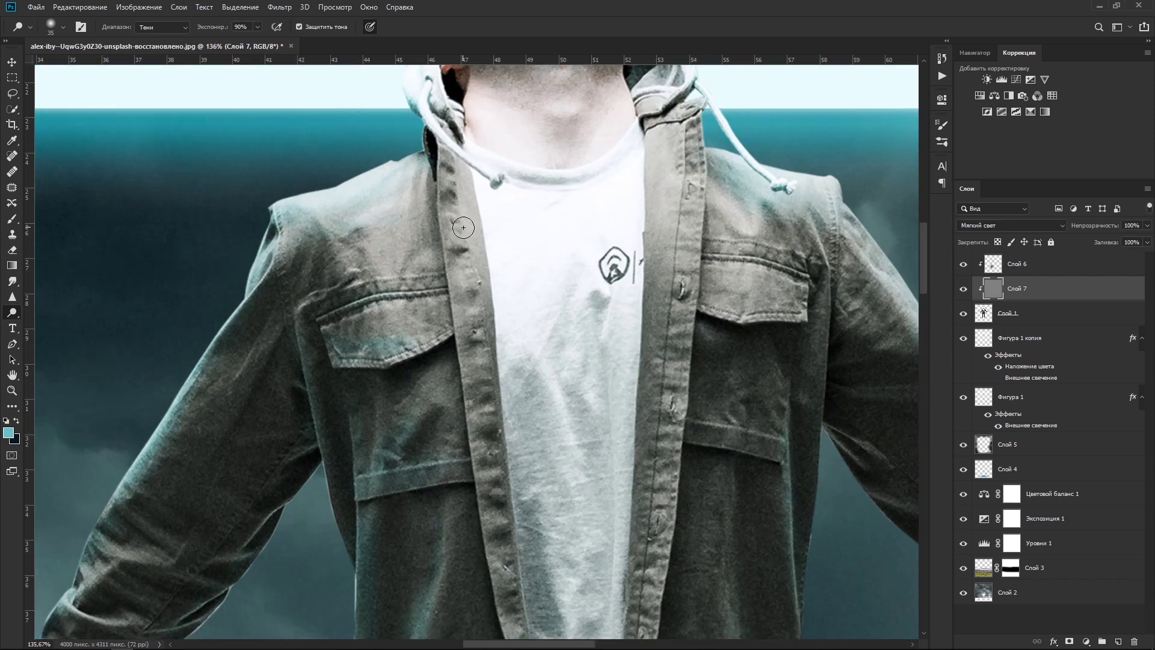
{"action": "left_click_drag", "start_coordinate": [460, 227], "coordinate": [484, 313]}
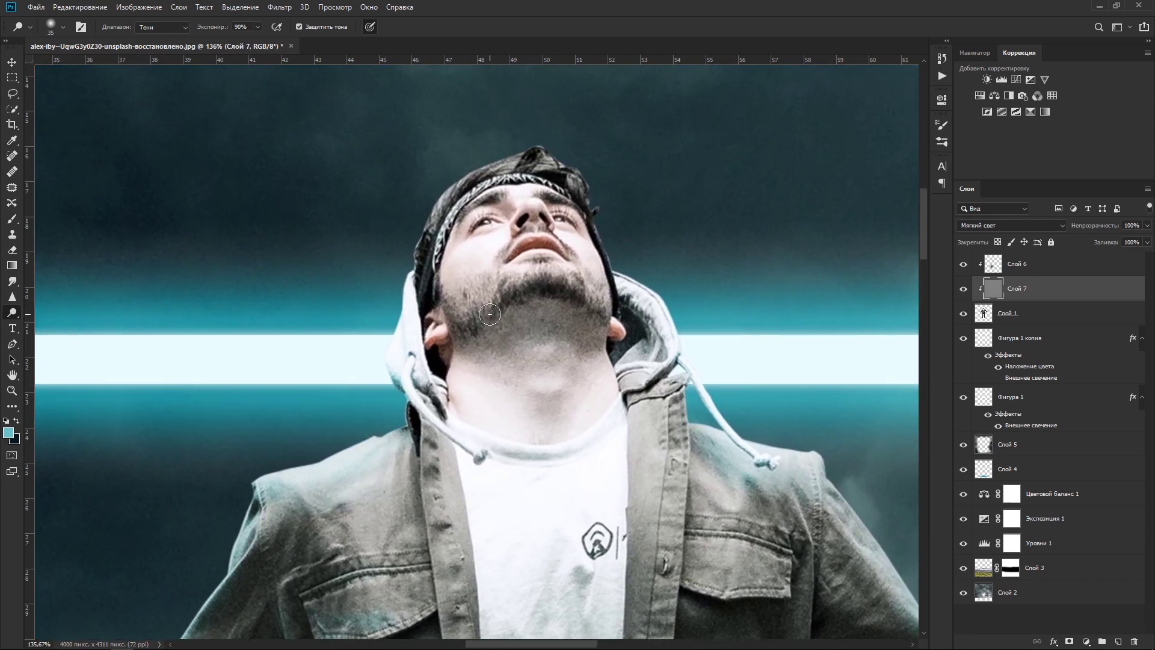
{"action": "key", "text": "bracketleft"}
{"action": "key", "text": "bracketleft"}
{"action": "key", "text": "bracketleft"}
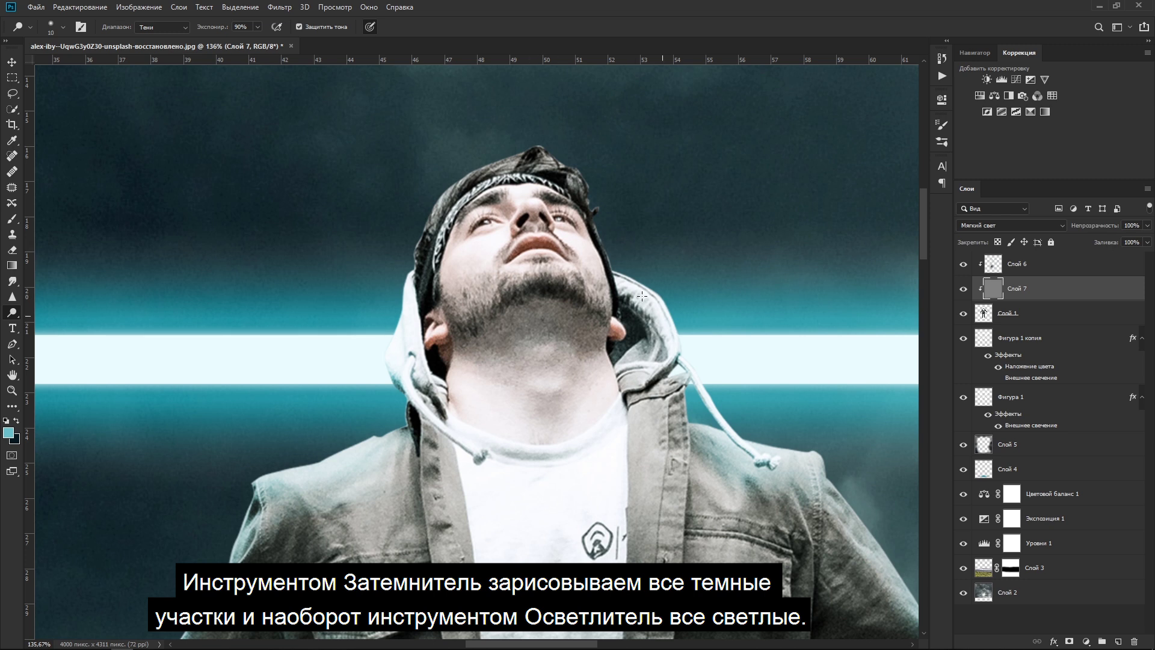
Switch to the Burn tool with a size-9 brush.
{"action": "right_click", "coordinate": [12, 312]}
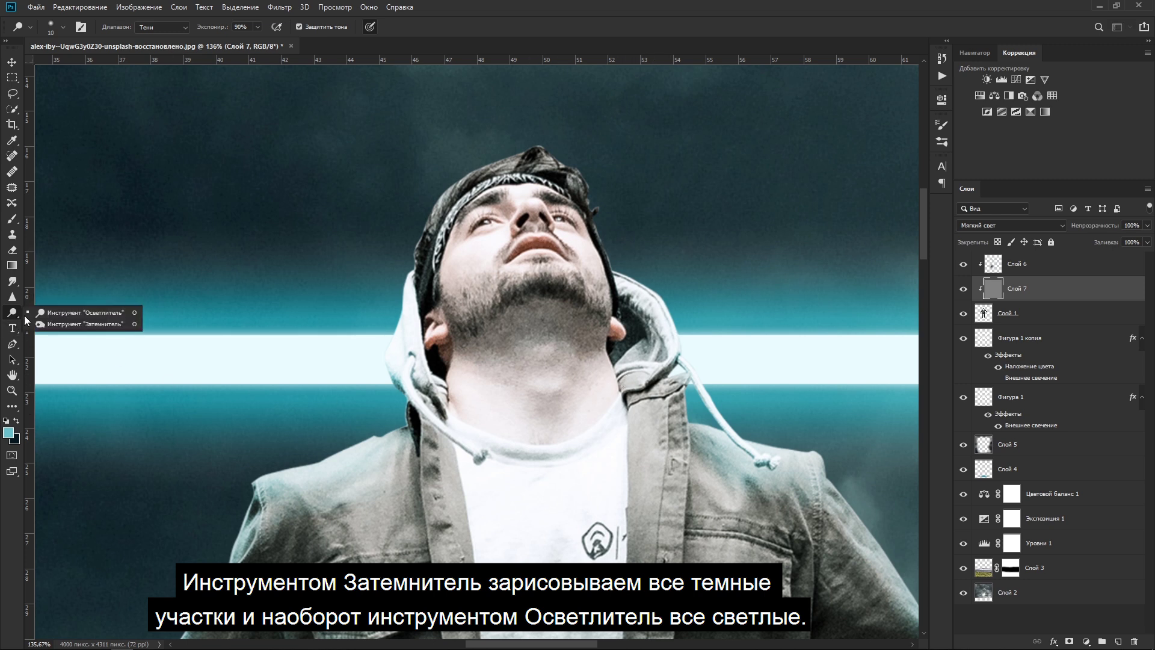
{"action": "left_click", "coordinate": [60, 325]}
{"action": "key", "text": "bracketleft"}
{"action": "key", "text": "bracketleft"}
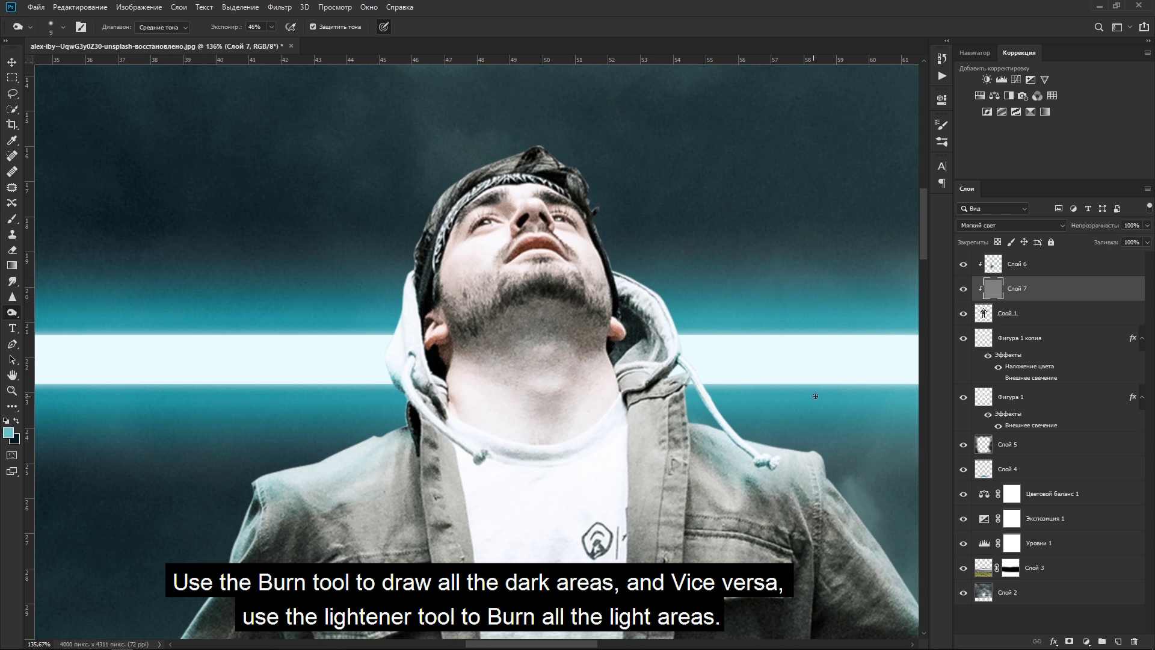
Compare Слой 7 on and off, then burn the jaw, hood edge and jacket collar.
{"action": "left_click", "coordinate": [963, 289]}
{"action": "left_click", "coordinate": [963, 289]}
{"action": "left_click_drag", "start_coordinate": [431, 311], "coordinate": [500, 404]}
{"action": "left_click_drag", "start_coordinate": [428, 434], "coordinate": [407, 534]}
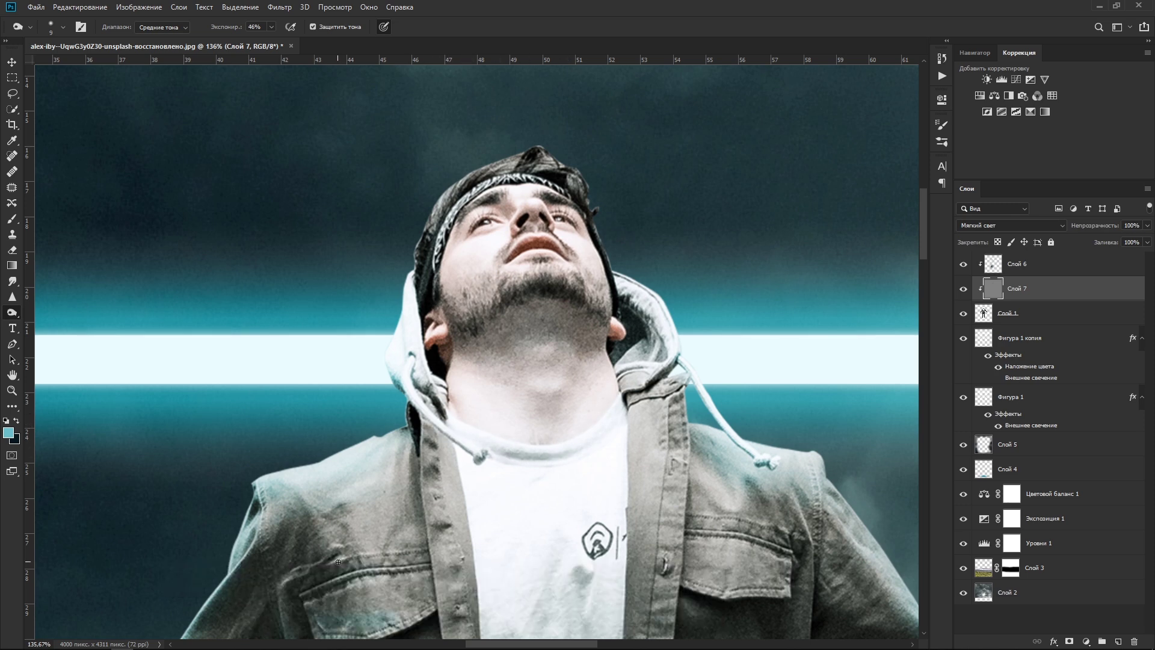
{"action": "mouse_move", "coordinate": [338, 562]}
{"action": "left_mouse_down"}
{"action": "mouse_move", "coordinate": [413, 365]}
{"action": "mouse_move", "coordinate": [487, 559]}
{"action": "mouse_move", "coordinate": [484, 625]}
{"action": "left_mouse_up"}
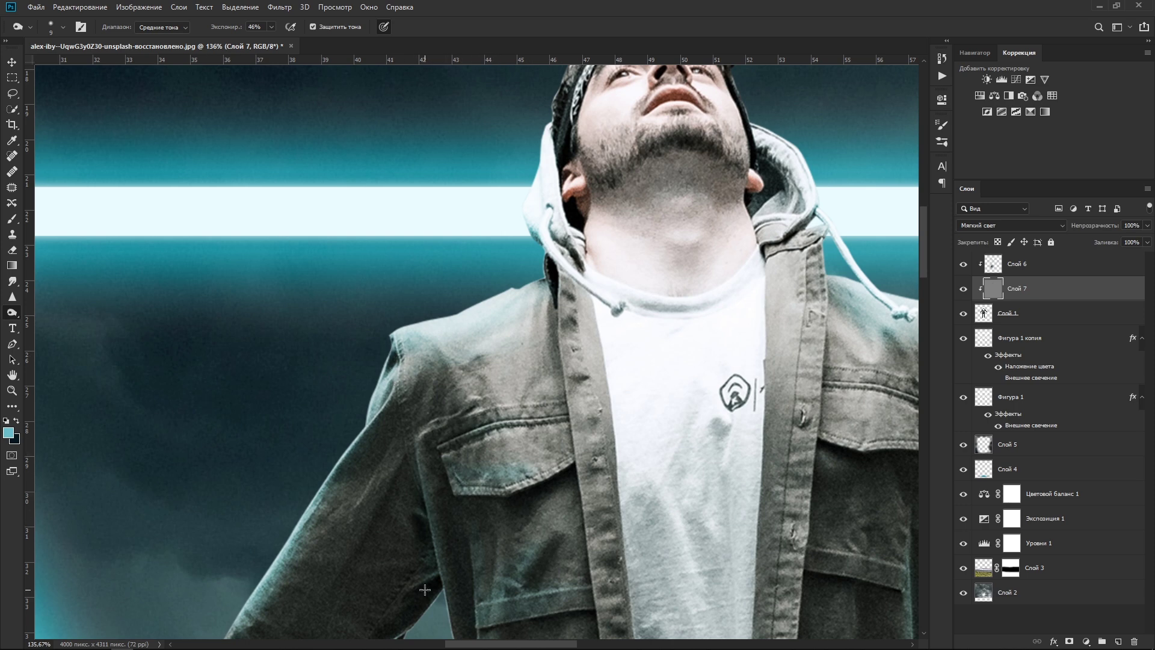
Move to the man's left arm and hand, set the brush to 9, and switch to Dodge.
{"action": "left_click_drag", "start_coordinate": [425, 453], "coordinate": [584, 249]}
{"action": "key", "text": "bracketright"}
{"action": "key", "text": "bracketright"}
{"action": "key", "text": "bracketright"}
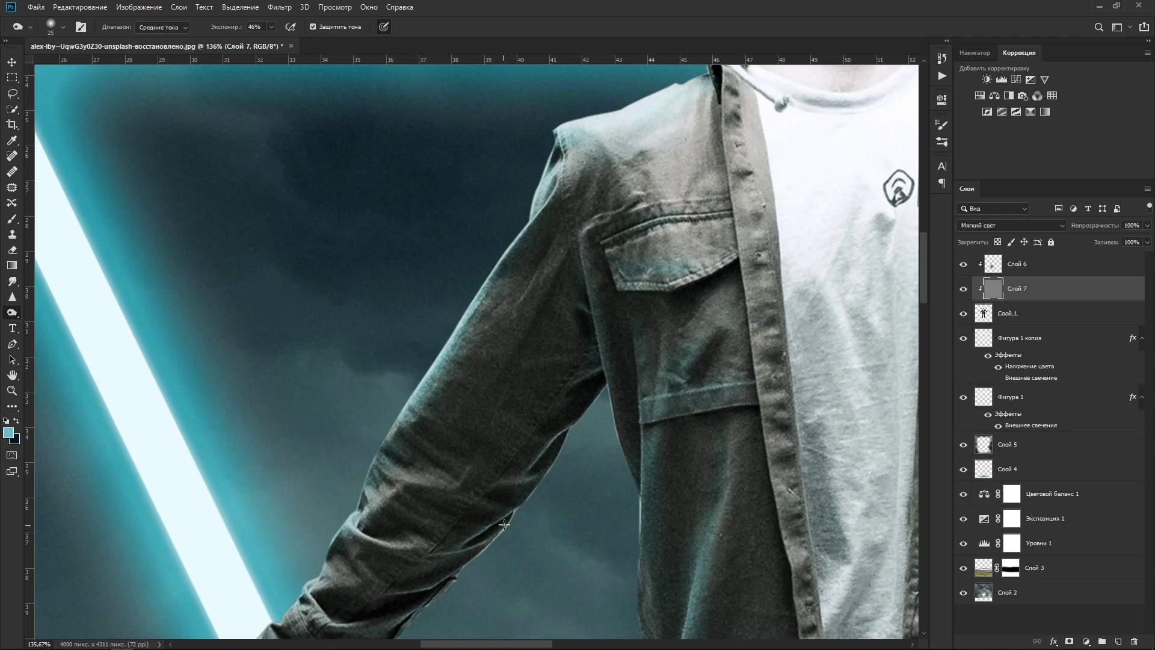
{"action": "left_click_drag", "start_coordinate": [395, 573], "coordinate": [413, 408]}
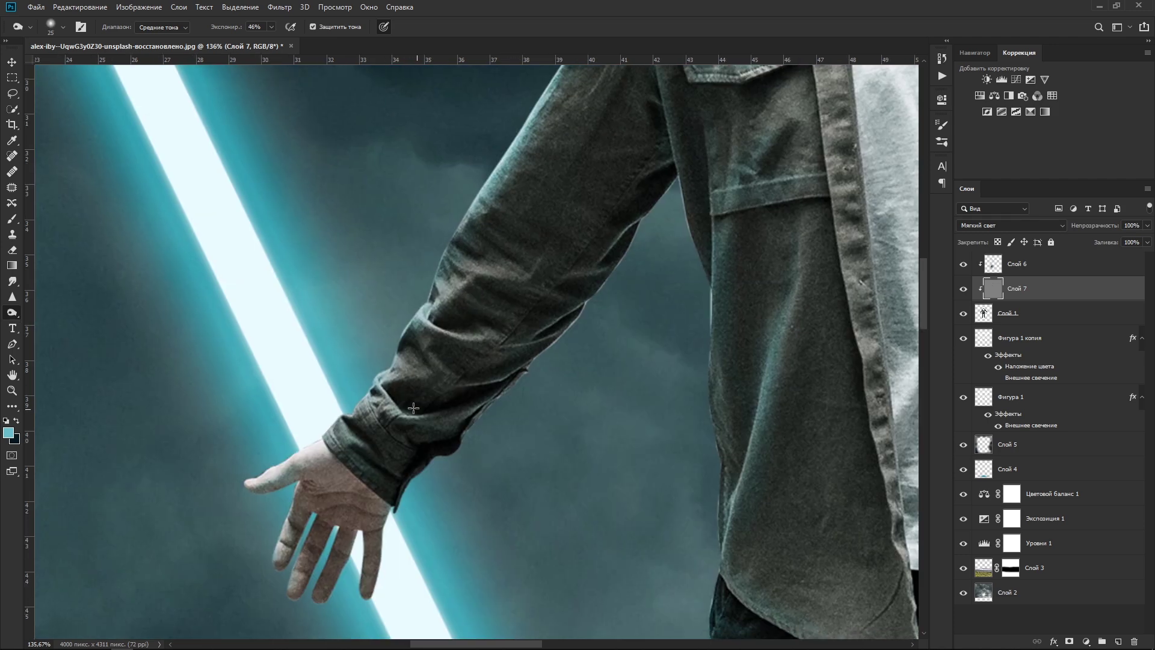
{"action": "key", "text": "bracketleft"}
{"action": "key", "text": "bracketleft"}
{"action": "key", "text": "bracketleft"}
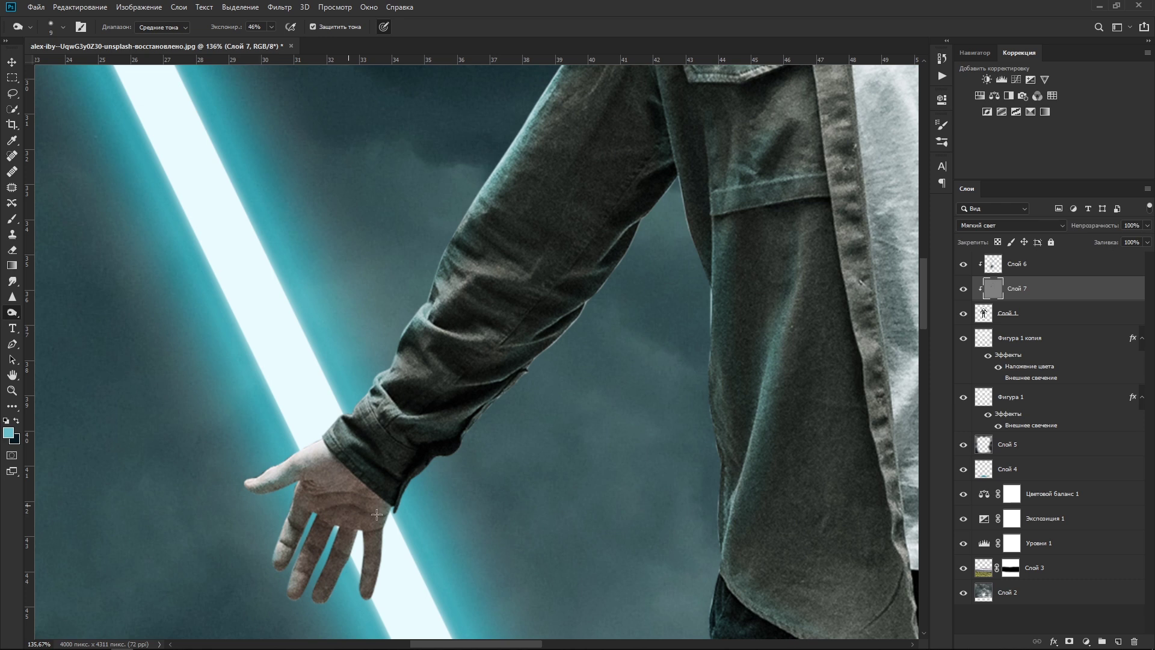
{"action": "key", "text": "shift+o"}
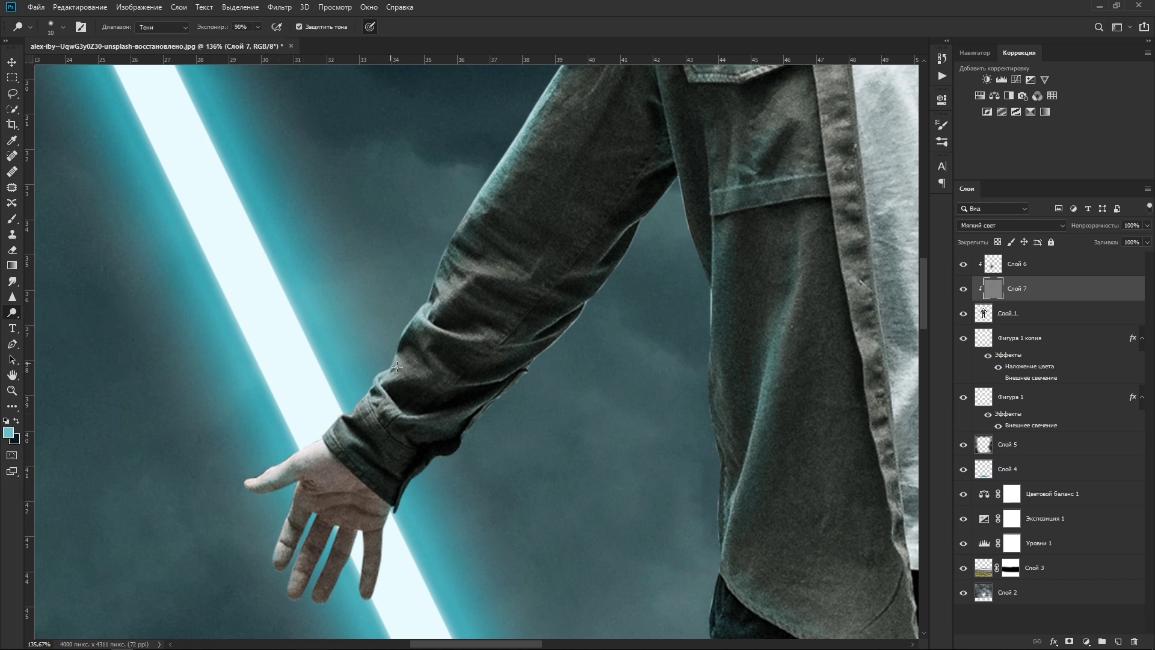
{"action": "scroll", "coordinate": [455, 250], "scroll_direction": "up", "scroll_amount": 5}
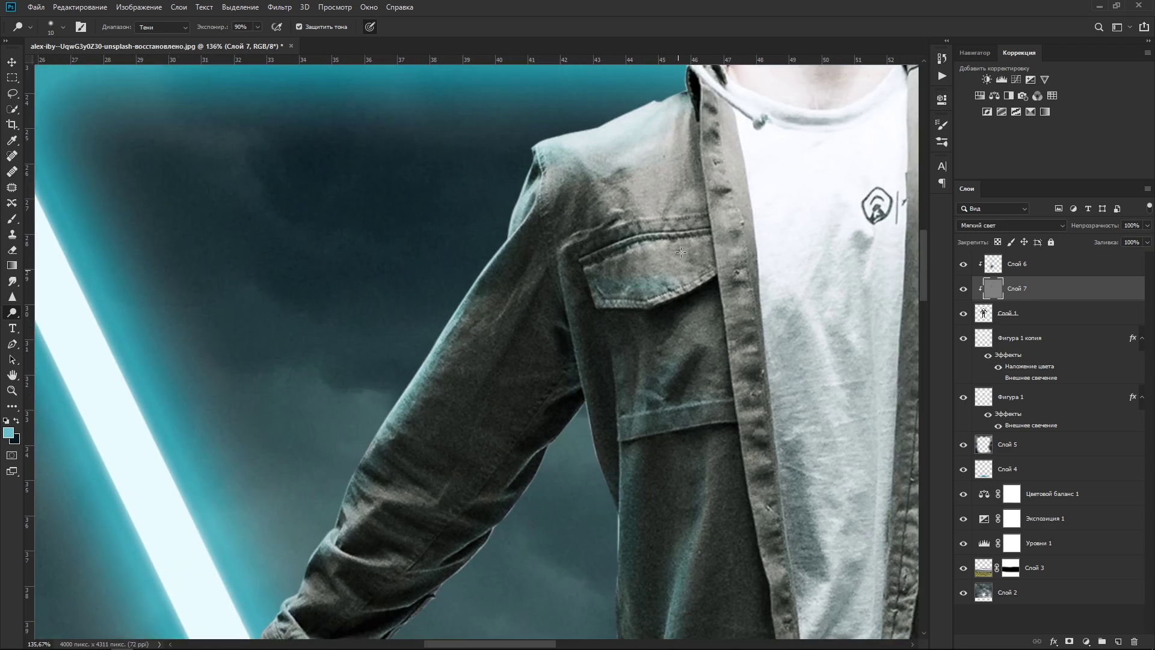
{"action": "scroll", "coordinate": [573, 311], "scroll_direction": "down", "scroll_amount": 5}
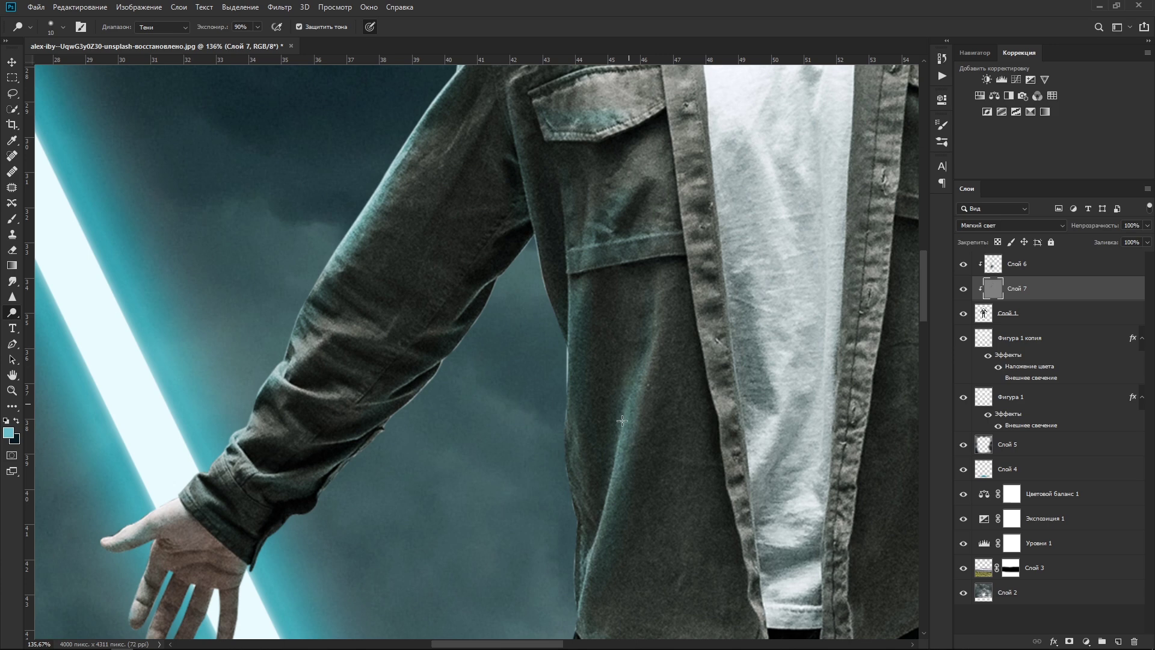
{"action": "scroll", "coordinate": [622, 421], "scroll_direction": "down", "scroll_amount": 1}
{"action": "scroll", "coordinate": [600, 422], "scroll_direction": "down", "scroll_amount": 5}
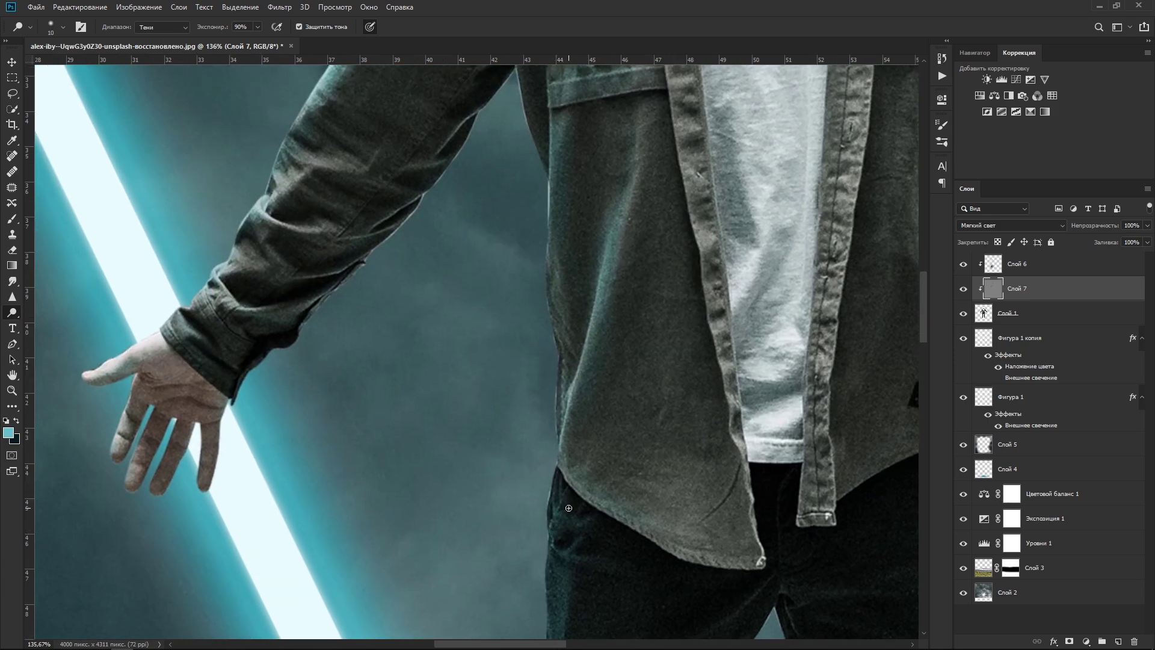
Burn the midtones to darken the edges of the shirt placket.
{"action": "right_click", "coordinate": [13, 312]}
{"action": "left_click", "coordinate": [74, 323]}
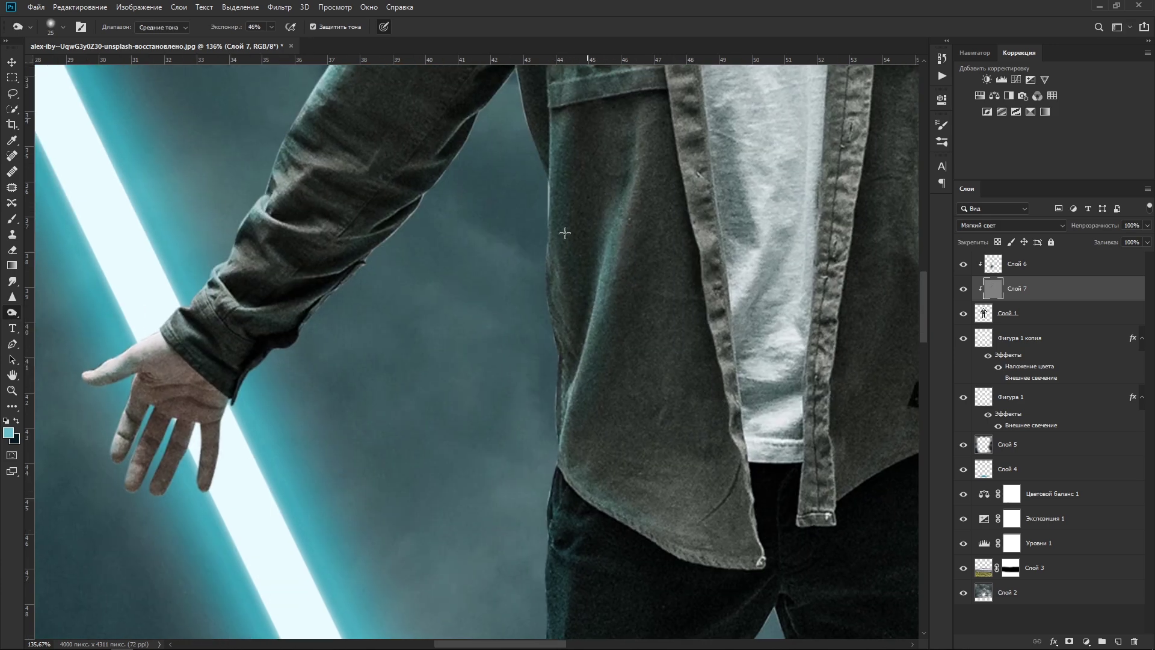
{"action": "left_click_drag", "start_coordinate": [738, 431], "coordinate": [738, 512]}
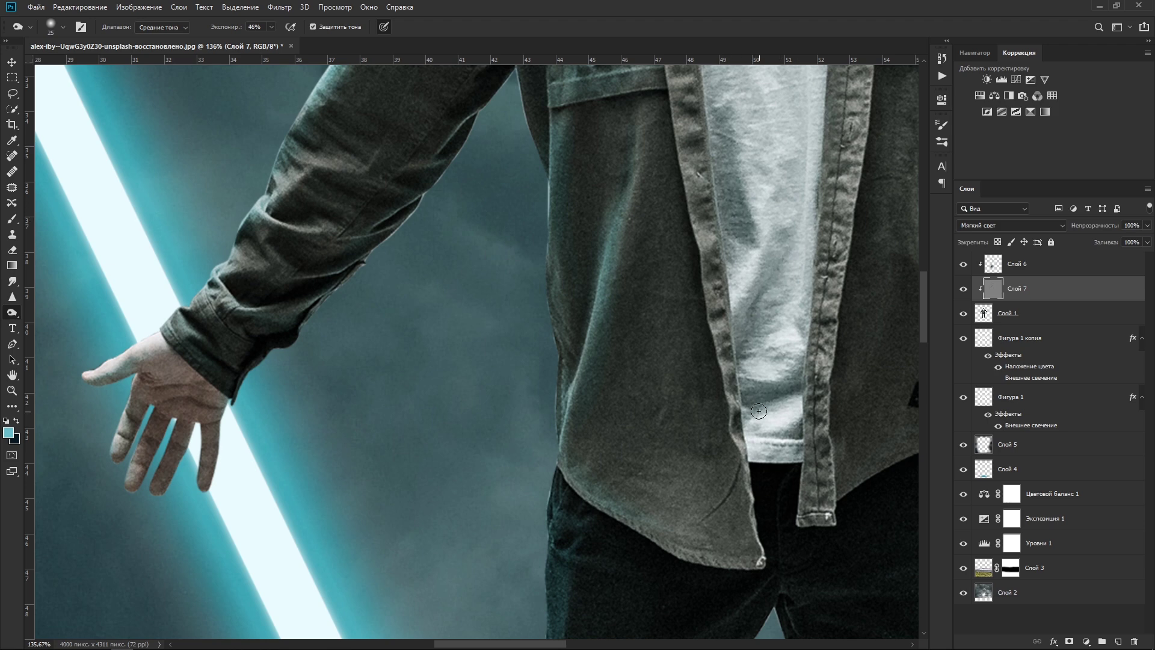
{"action": "scroll", "coordinate": [561, 423], "scroll_direction": "down", "scroll_amount": 5}
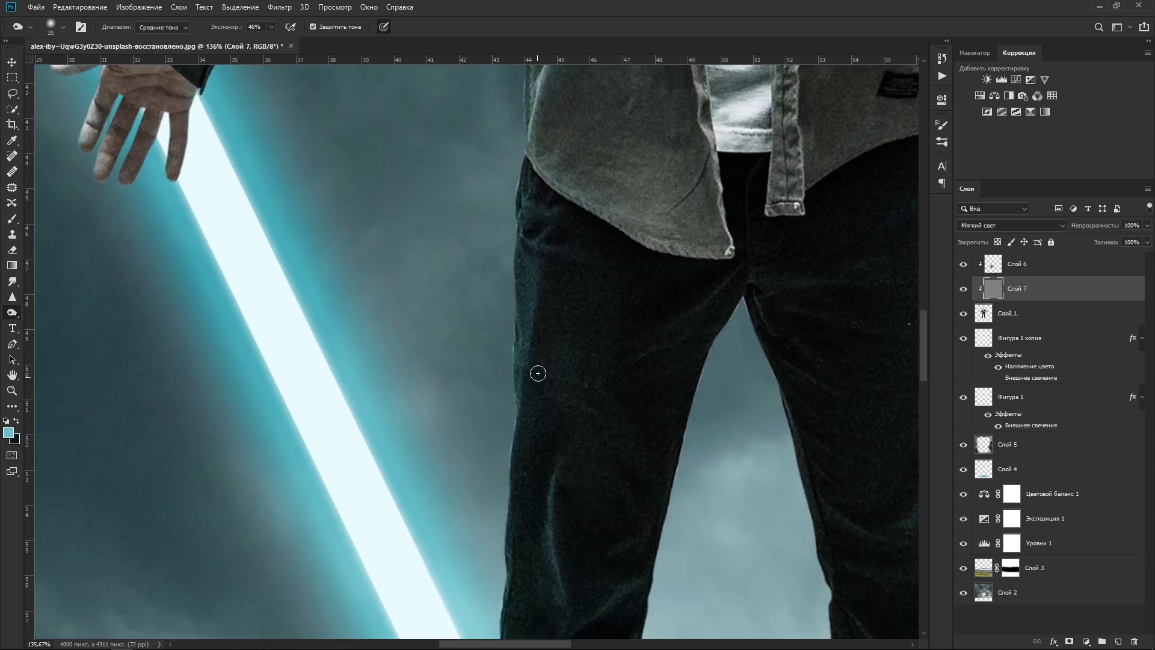
{"action": "scroll", "coordinate": [576, 276], "scroll_direction": "down", "scroll_amount": 3}
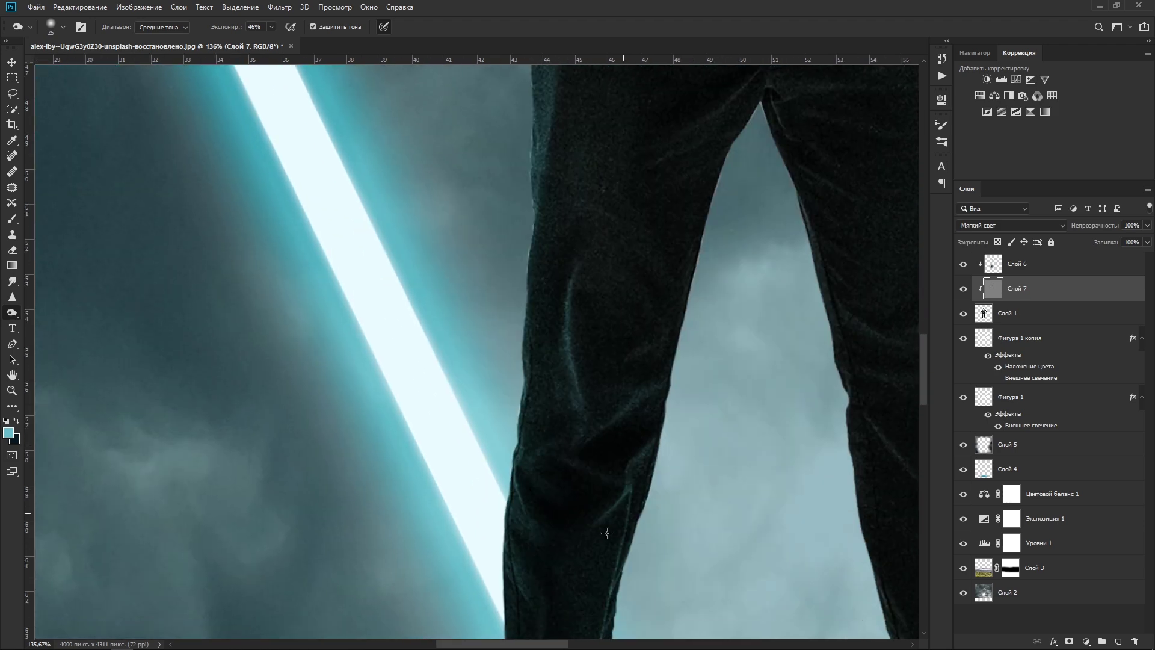
{"action": "scroll", "coordinate": [575, 374], "scroll_direction": "down", "scroll_amount": 3}
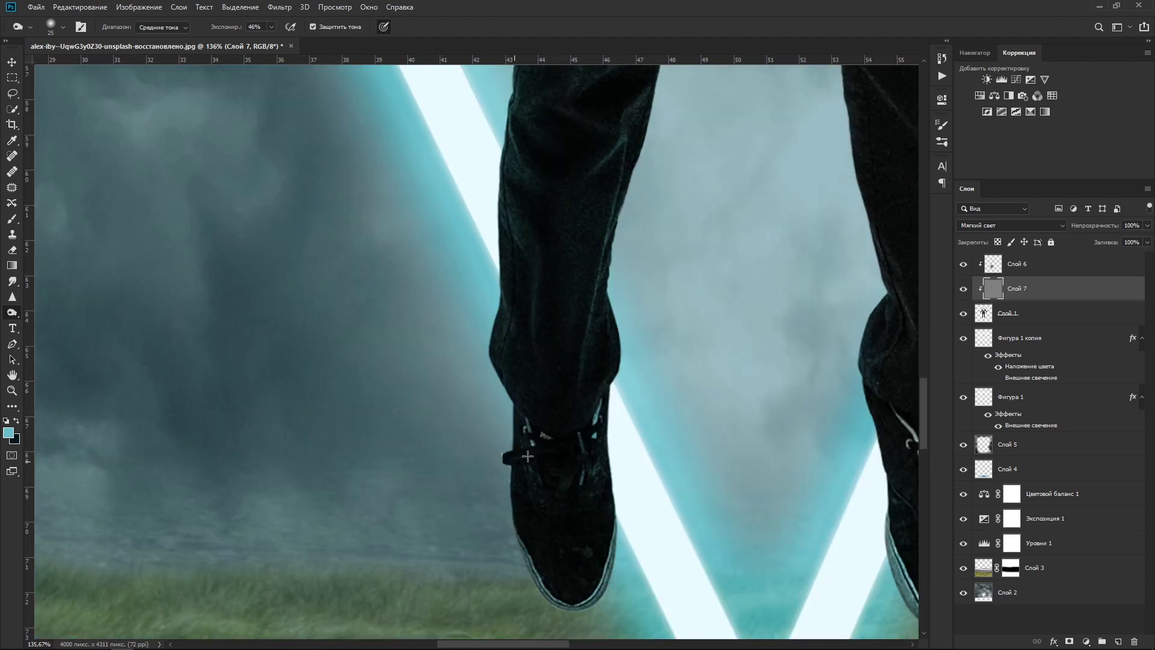
{"action": "scroll", "coordinate": [565, 575], "scroll_direction": "down", "scroll_amount": 3}
Switch to Dodge on Shadows at 90% with a size-30 brush.
{"action": "right_click", "coordinate": [12, 312]}
{"action": "left_click", "coordinate": [61, 313]}
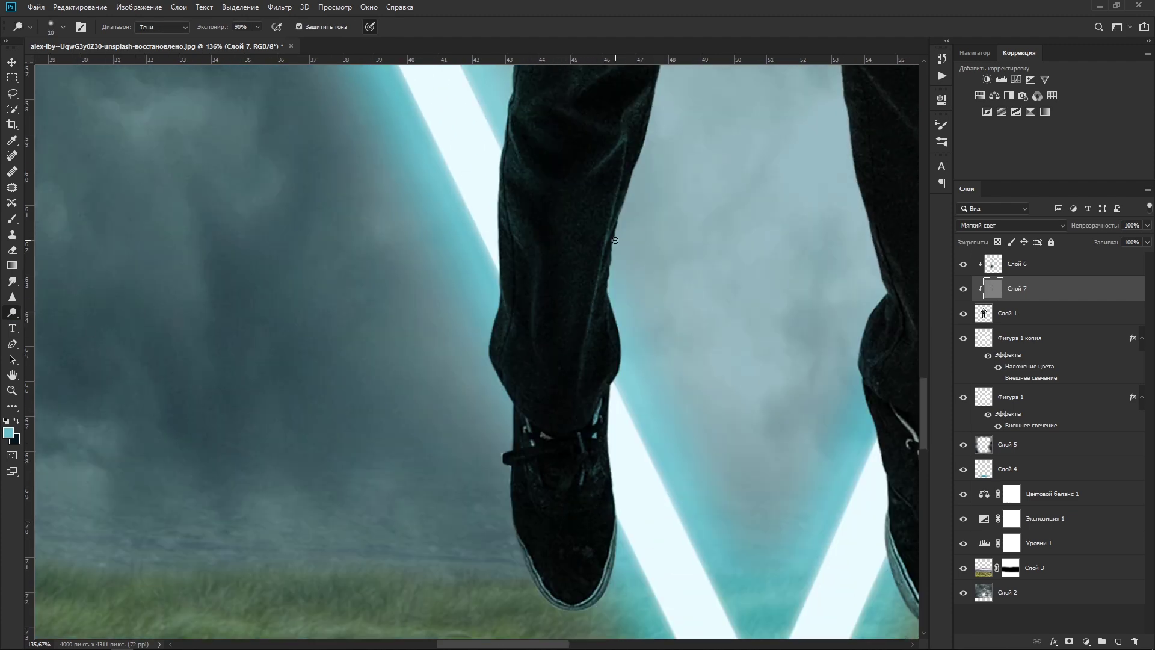
{"action": "scroll", "coordinate": [564, 305], "scroll_direction": "up", "scroll_amount": 2}
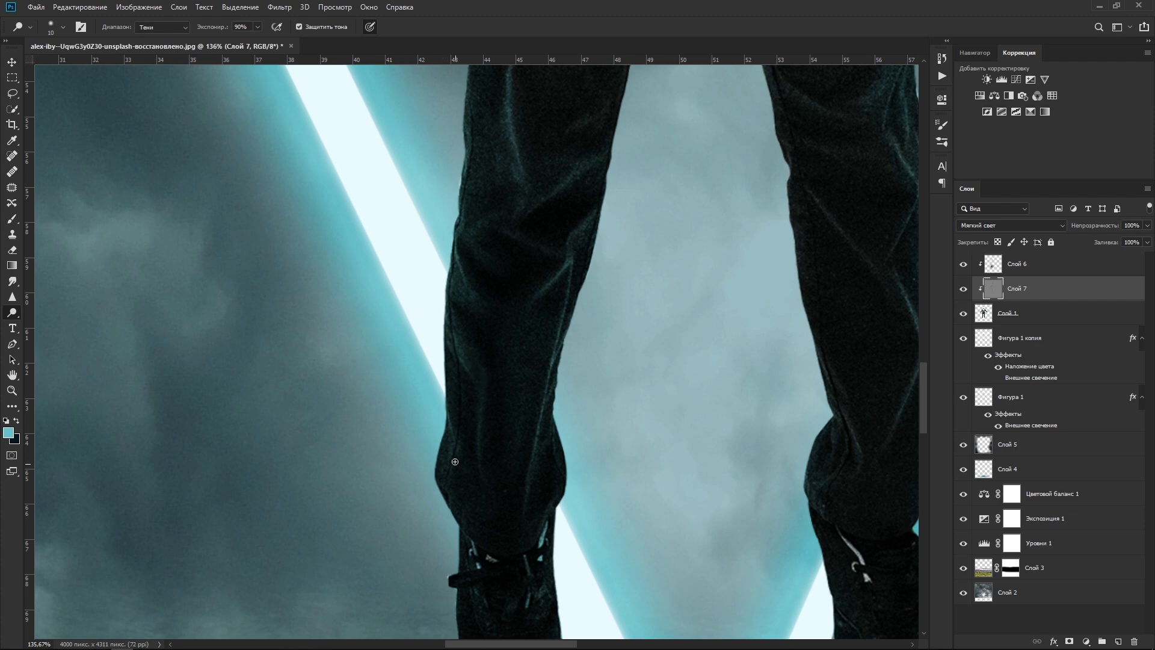
{"action": "scroll", "coordinate": [486, 335], "scroll_direction": "up", "scroll_amount": 3}
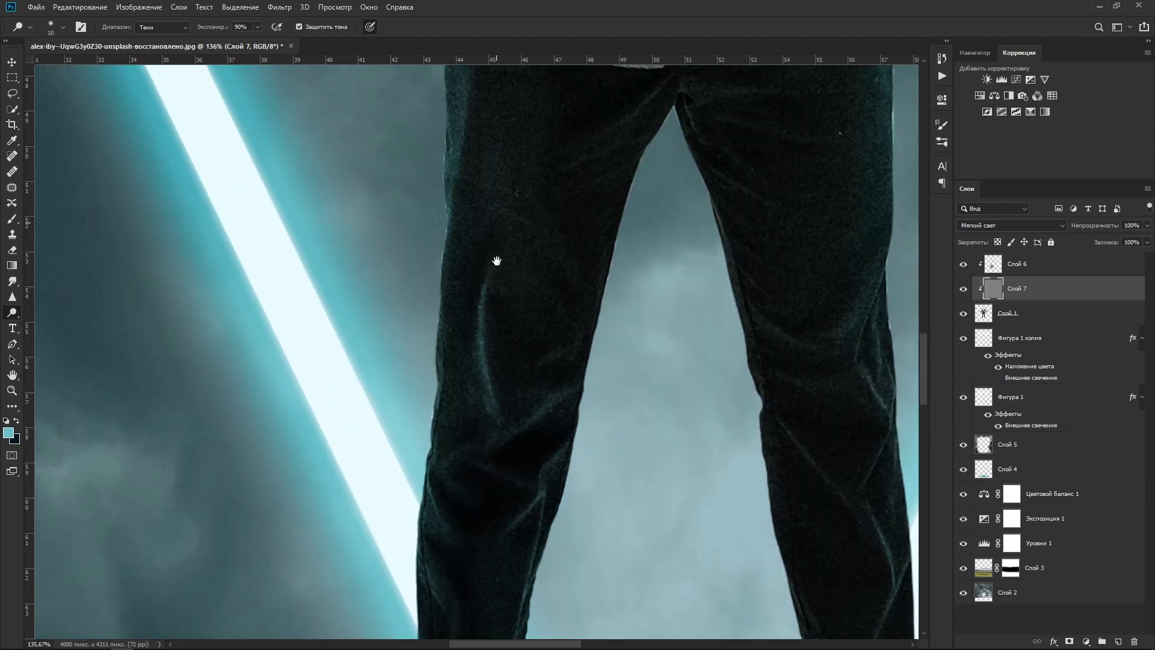
{"action": "scroll", "coordinate": [440, 266], "scroll_direction": "up", "scroll_amount": 3}
{"action": "scroll", "coordinate": [707, 381], "scroll_direction": "right", "scroll_amount": 5}
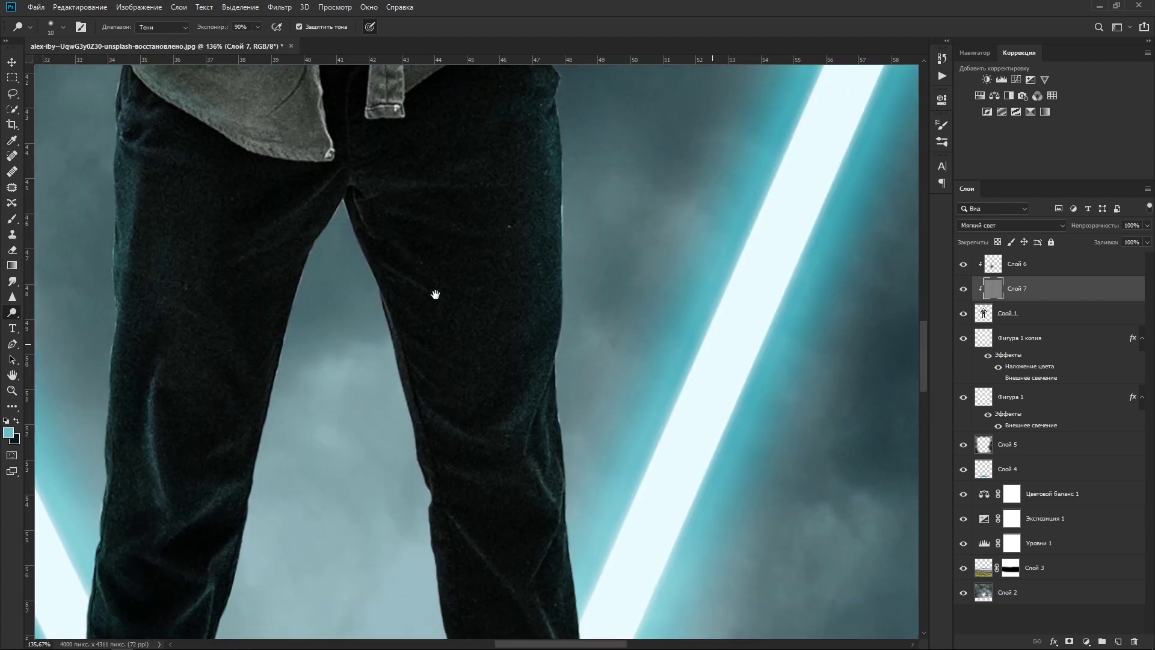
{"action": "key", "text": "bracketright"}
{"action": "key", "text": "bracketright"}
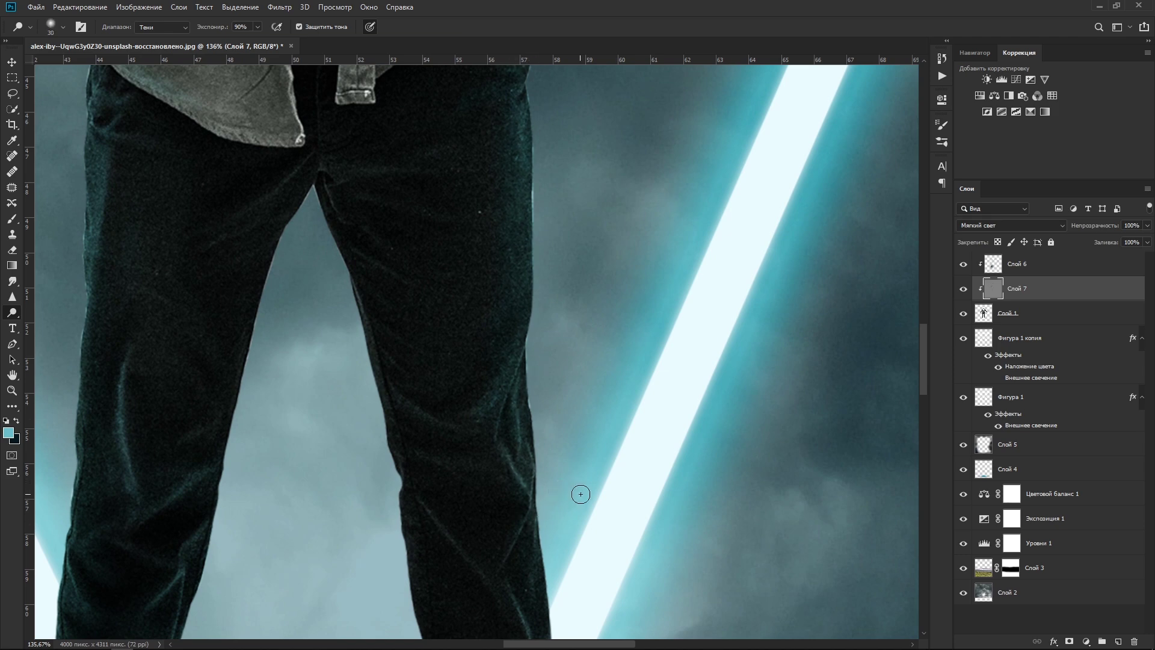
{"action": "scroll", "coordinate": [542, 463], "scroll_direction": "down", "scroll_amount": 3}
{"action": "scroll", "coordinate": [456, 594], "scroll_direction": "down", "scroll_amount": 3}
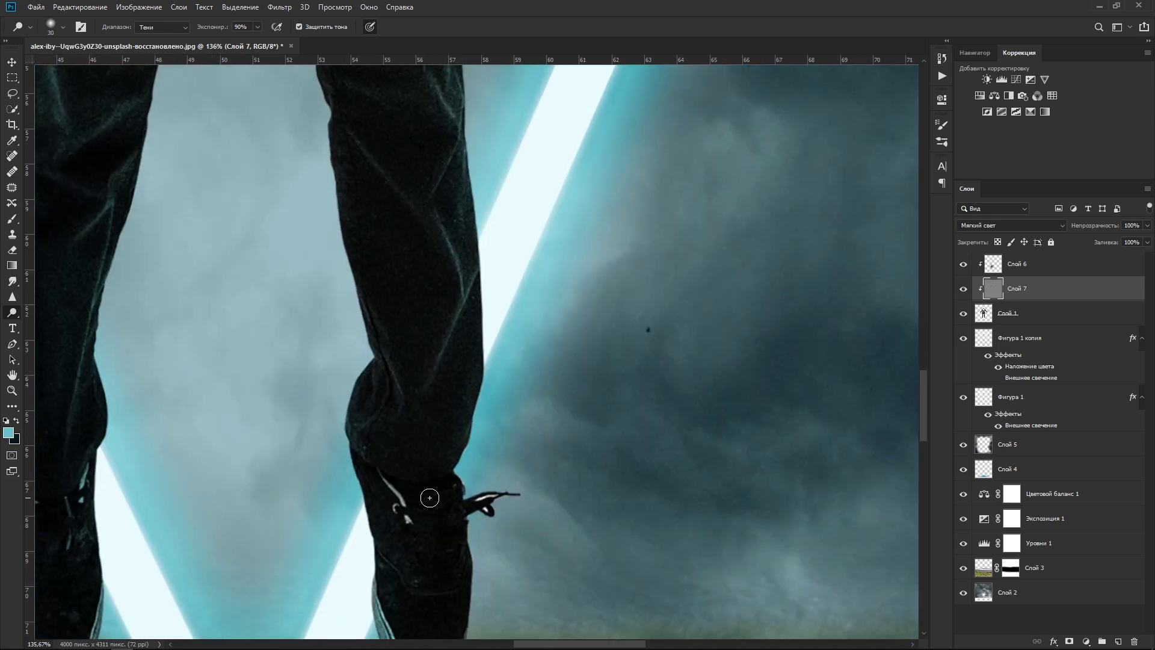
{"action": "scroll", "coordinate": [457, 448], "scroll_direction": "down", "scroll_amount": 3}
Return to burning the midtones and darken the sleeve cuff.
{"action": "right_click", "coordinate": [12, 313]}
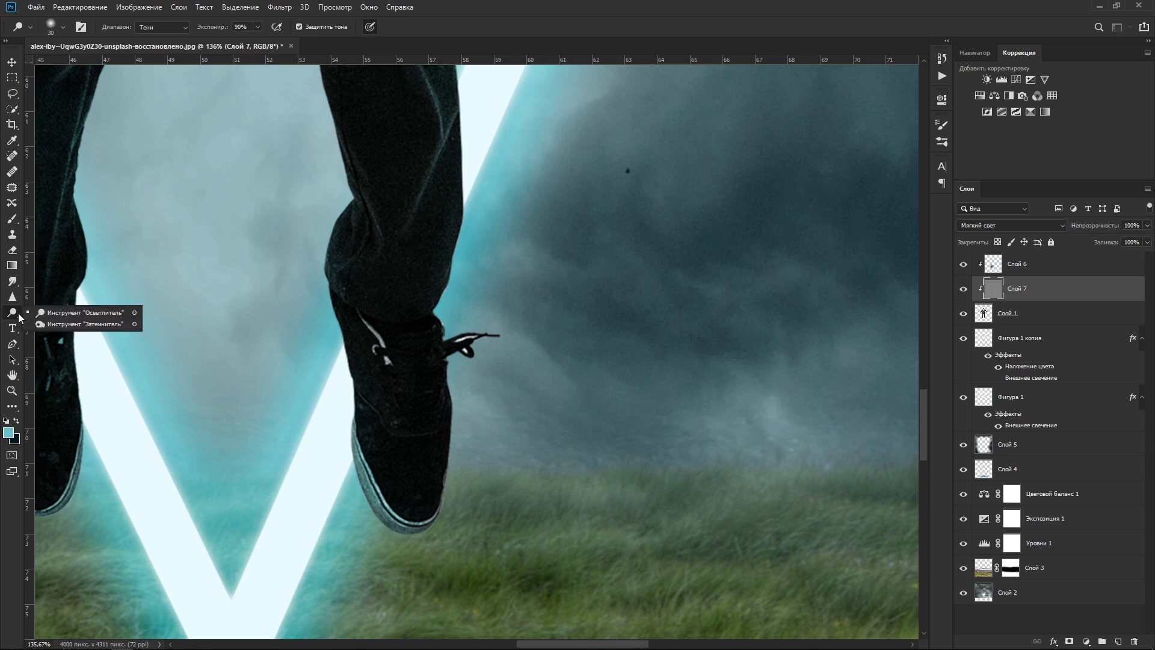
{"action": "left_click", "coordinate": [48, 319]}
{"action": "scroll", "coordinate": [504, 207], "scroll_direction": "up", "scroll_amount": 3}
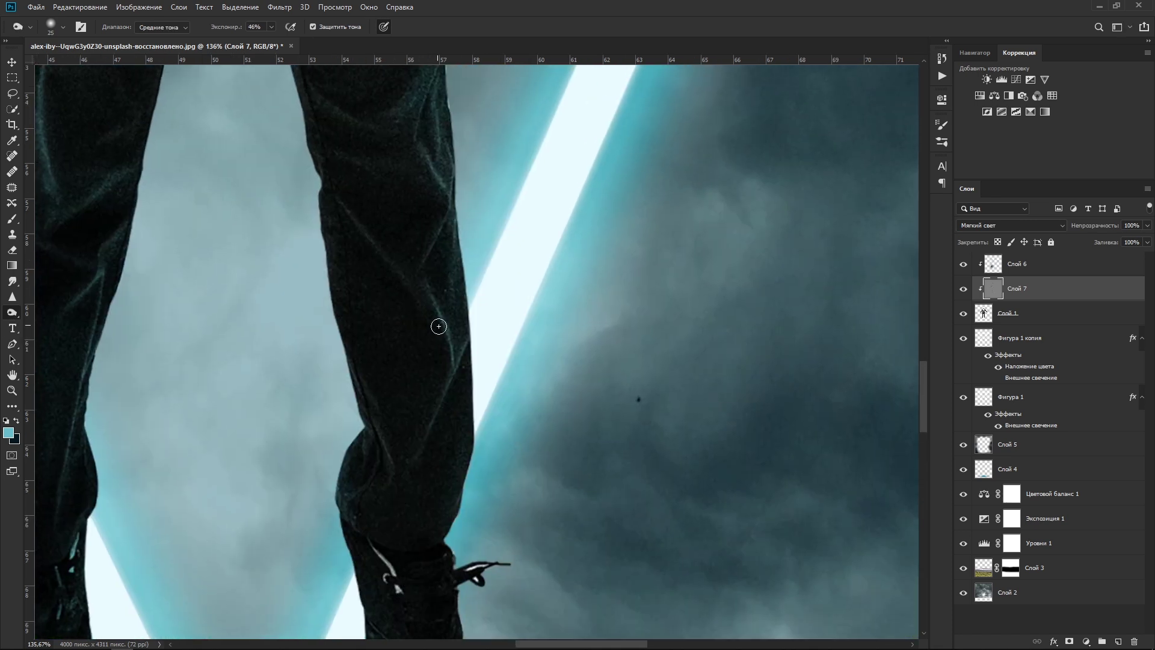
{"action": "scroll", "coordinate": [433, 313], "scroll_direction": "up", "scroll_amount": 3}
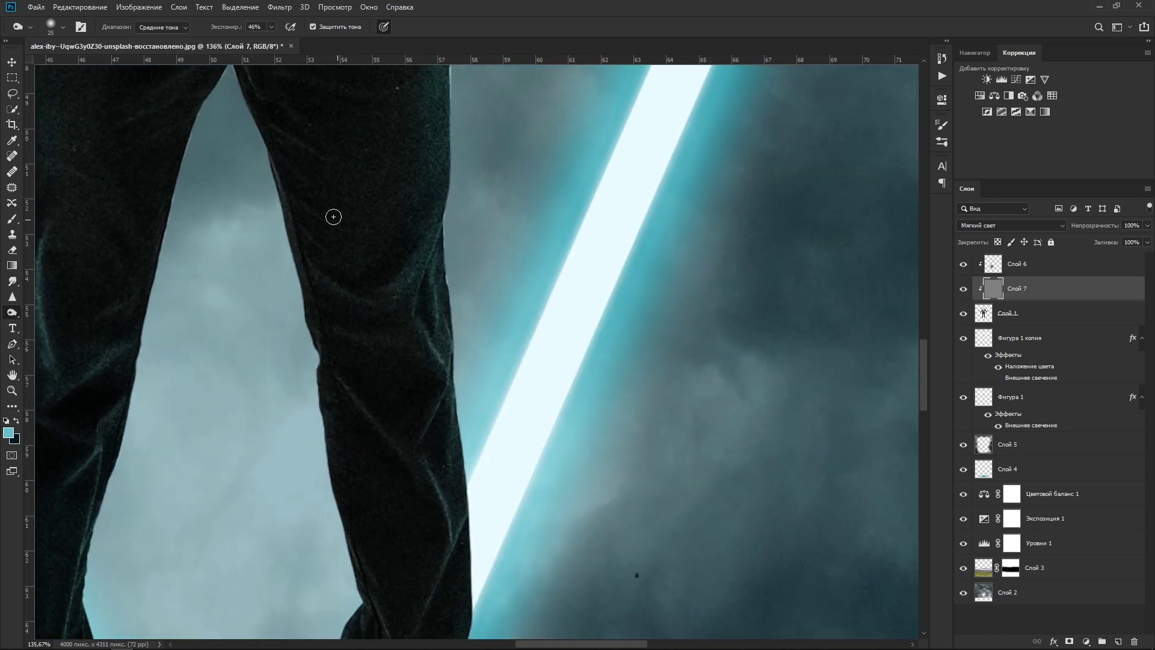
{"action": "left_click_drag", "start_coordinate": [538, 292], "coordinate": [578, 478]}
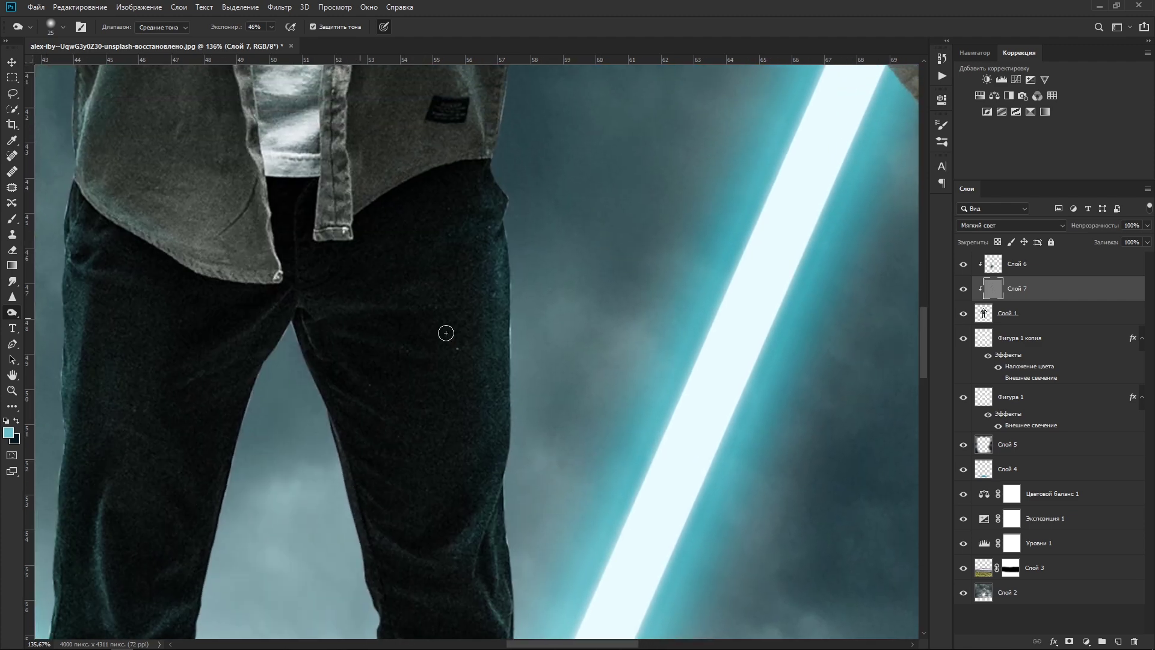
{"action": "scroll", "coordinate": [523, 335], "scroll_direction": "up", "scroll_amount": 3}
{"action": "scroll", "coordinate": [503, 412], "scroll_direction": "up", "scroll_amount": 2}
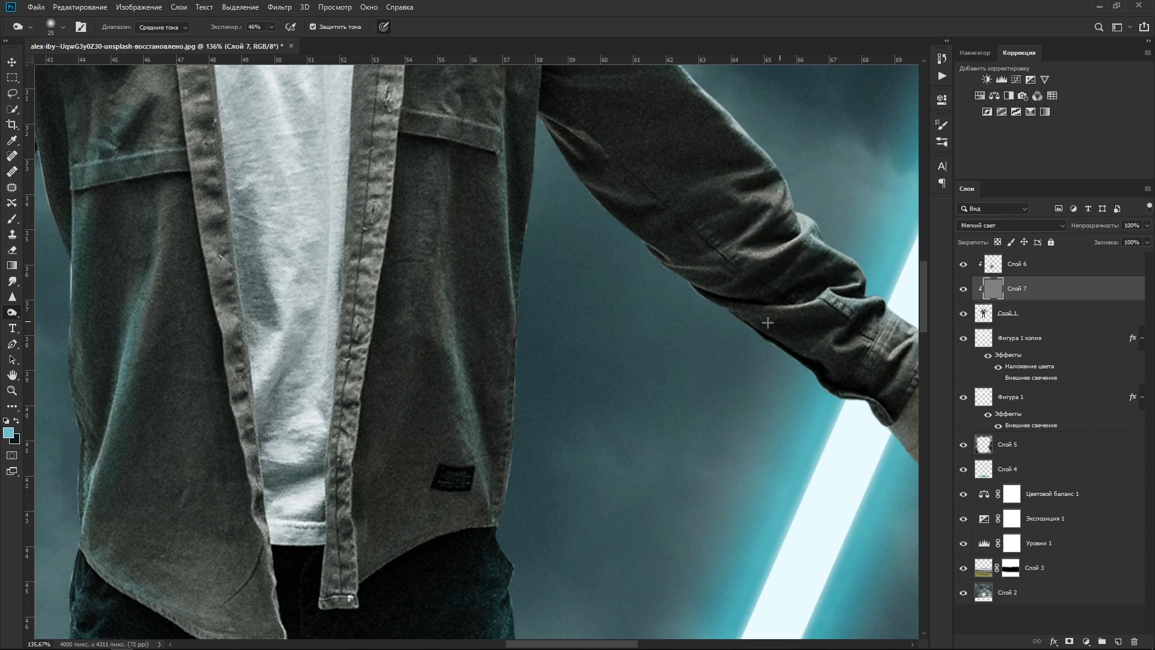
{"action": "left_click_drag", "start_coordinate": [894, 396], "coordinate": [886, 337]}
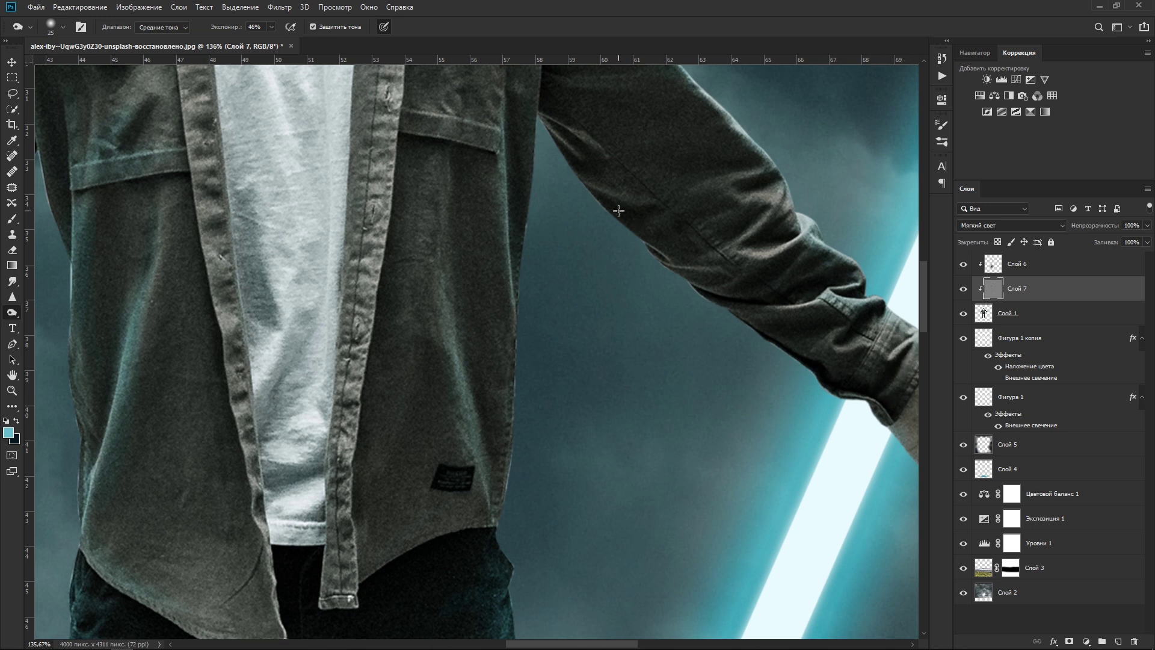
Switch back to dodging the shadows and move the view across the figure.
{"action": "right_click", "coordinate": [12, 313]}
{"action": "left_click", "coordinate": [55, 310]}
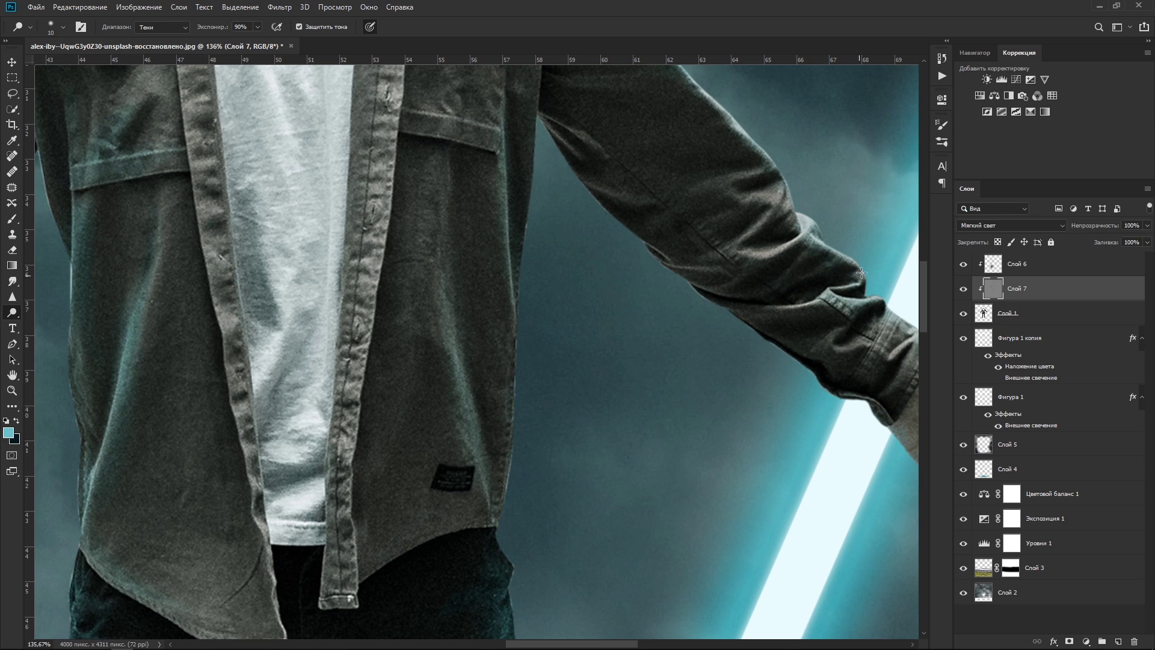
{"action": "scroll", "coordinate": [826, 290], "scroll_direction": "right", "scroll_amount": 3}
{"action": "scroll", "coordinate": [735, 330], "scroll_direction": "right", "scroll_amount": 3}
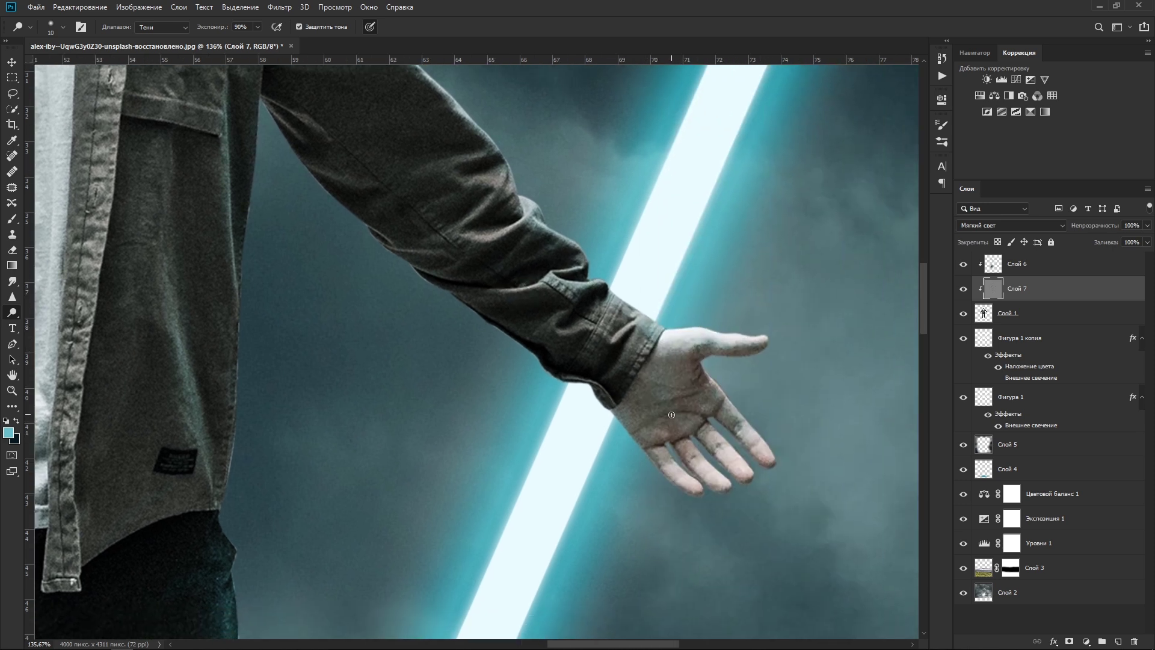
{"action": "scroll", "coordinate": [667, 397], "scroll_direction": "down", "scroll_amount": 2}
{"action": "scroll", "coordinate": [667, 397], "scroll_direction": "down", "scroll_amount": 2}
Toggle Слой 7 to compare before and after, and zoom in to 25%.
{"action": "scroll", "coordinate": [666, 398], "scroll_direction": "down", "scroll_amount": 3}
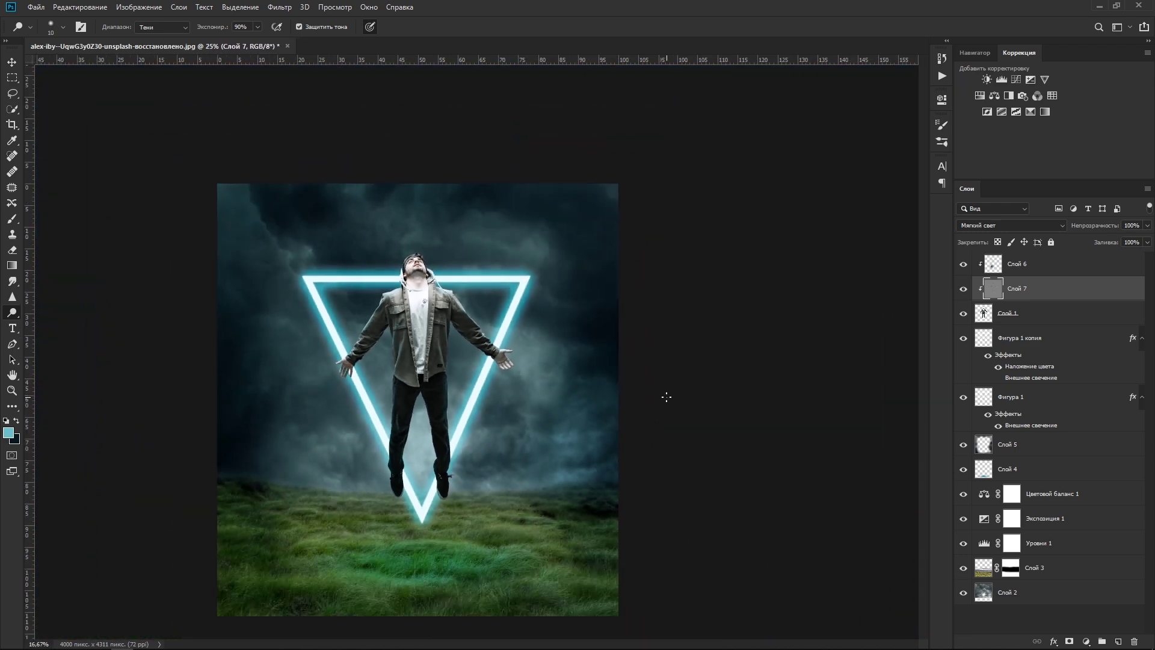
{"action": "left_click", "coordinate": [963, 291]}
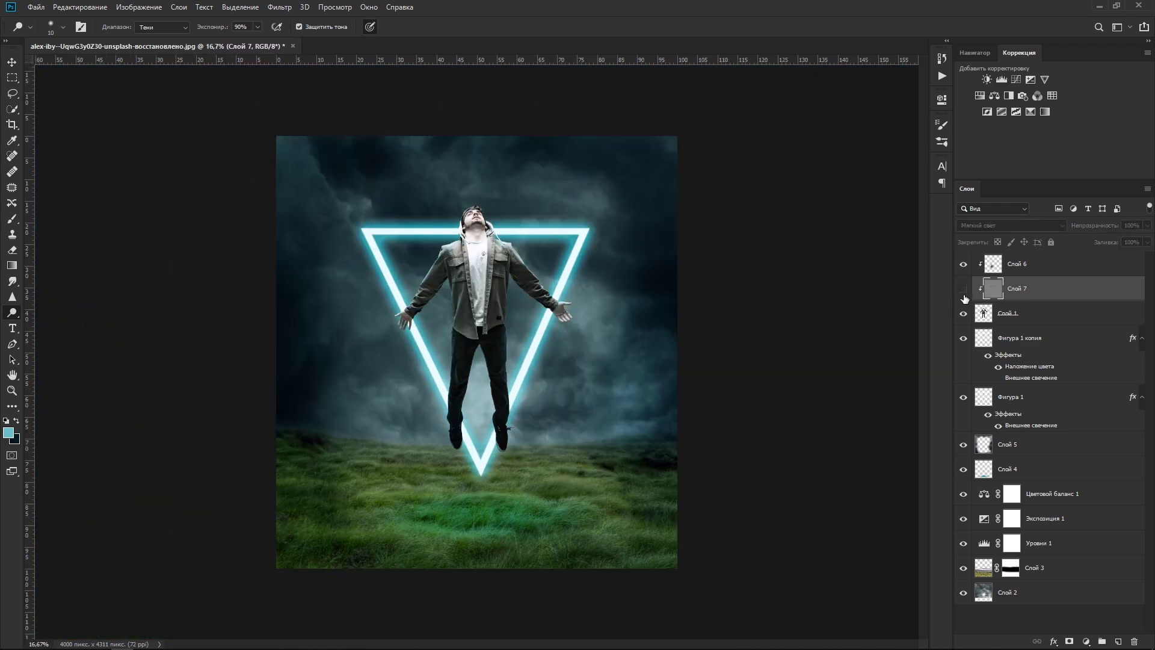
{"action": "left_click", "coordinate": [964, 291]}
{"action": "left_click", "coordinate": [964, 290]}
{"action": "key", "text": "ctrl+plus"}
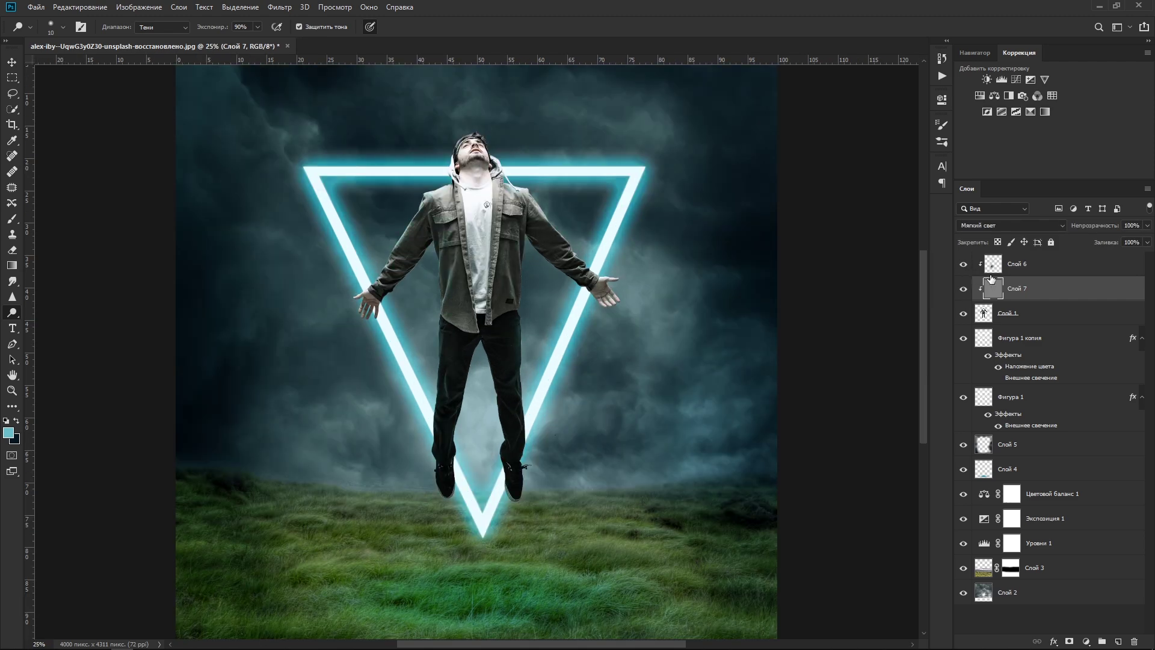
Select Слой 6 and open the Gaussian Blur filter for it.
{"action": "left_click", "coordinate": [992, 264]}
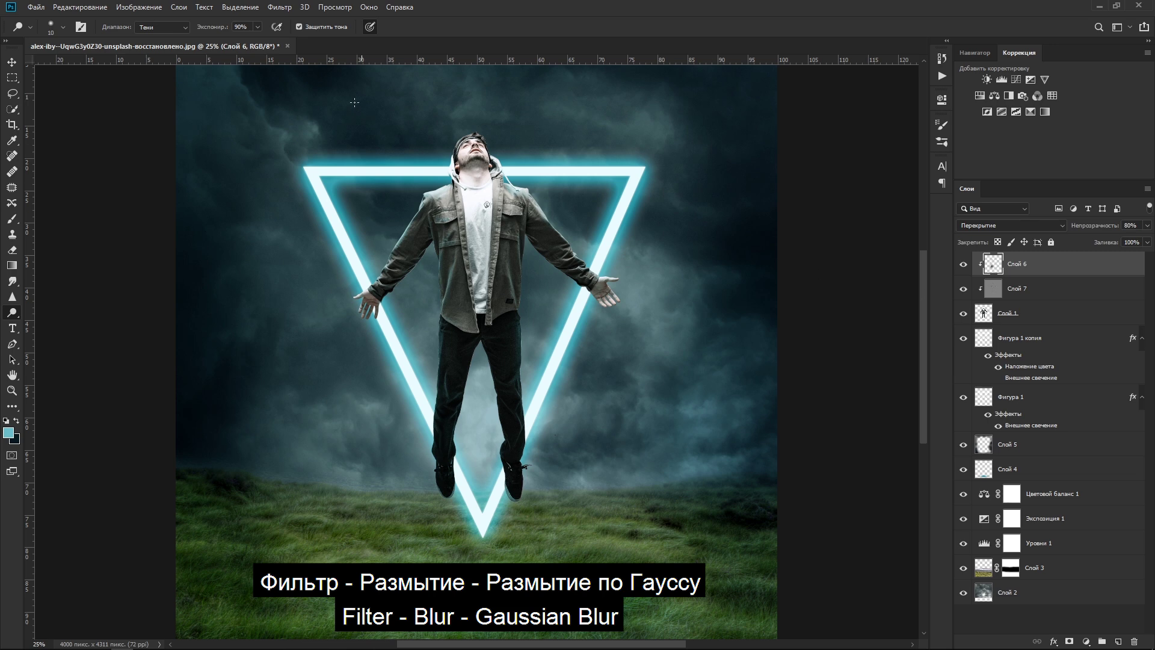
{"action": "left_click", "coordinate": [279, 7]}
{"action": "mouse_move", "coordinate": [307, 201]}
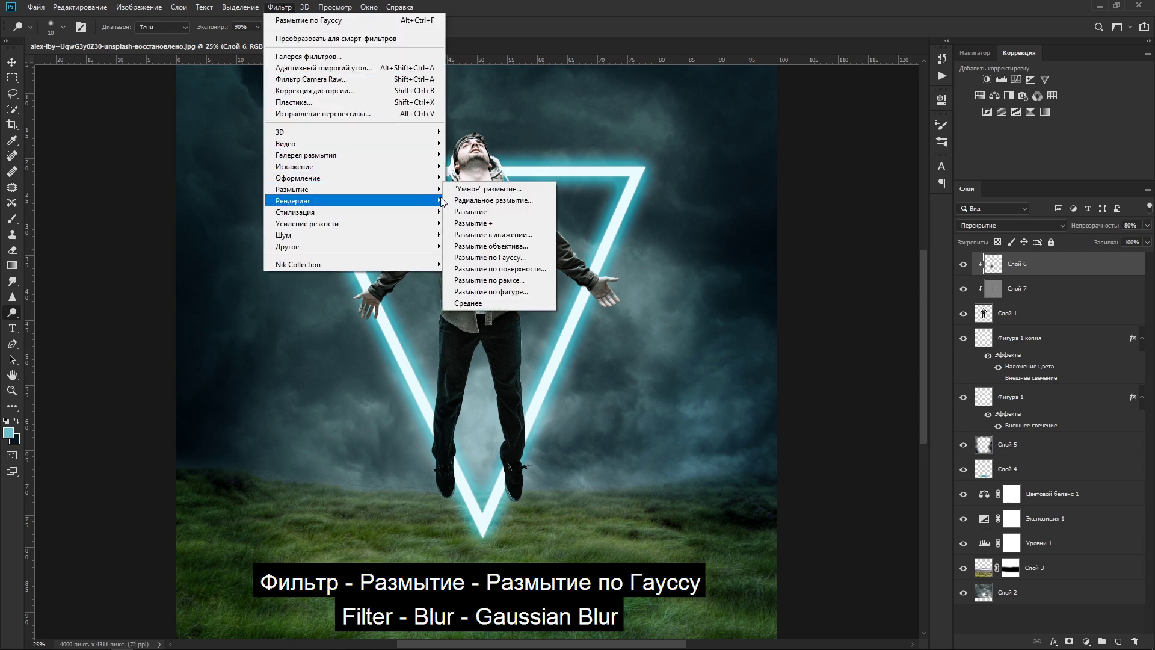
{"action": "left_click", "coordinate": [490, 256]}
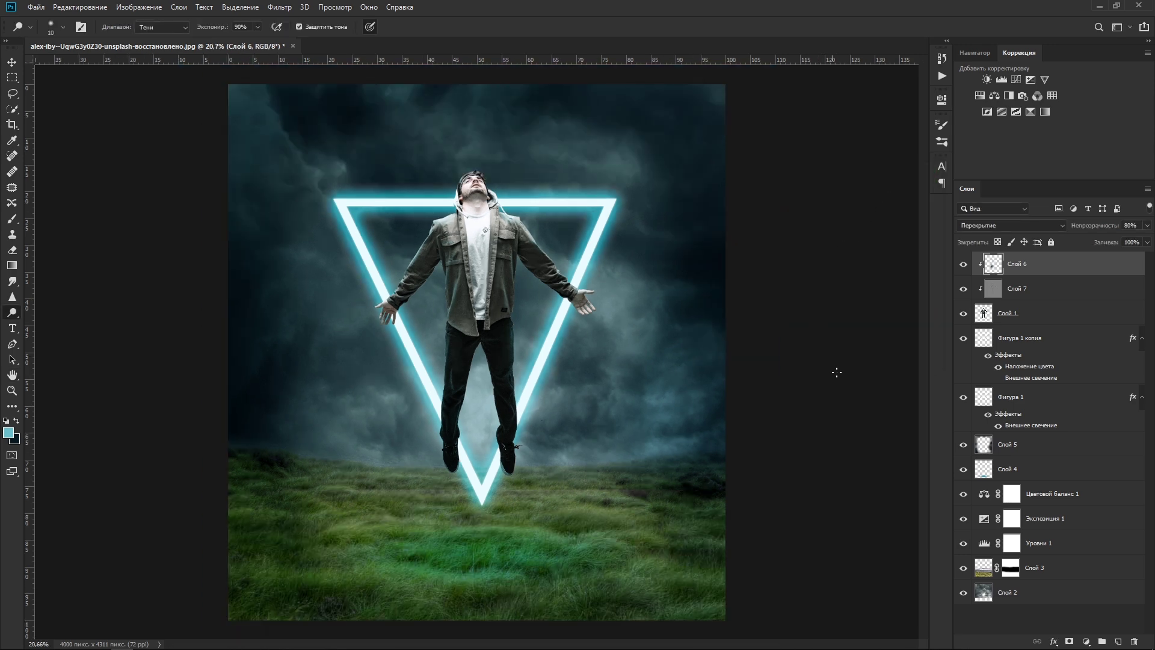
Add Слой 8 and sample the triangle's near-white bottom as the foreground colour.
{"action": "left_click", "coordinate": [1118, 642]}
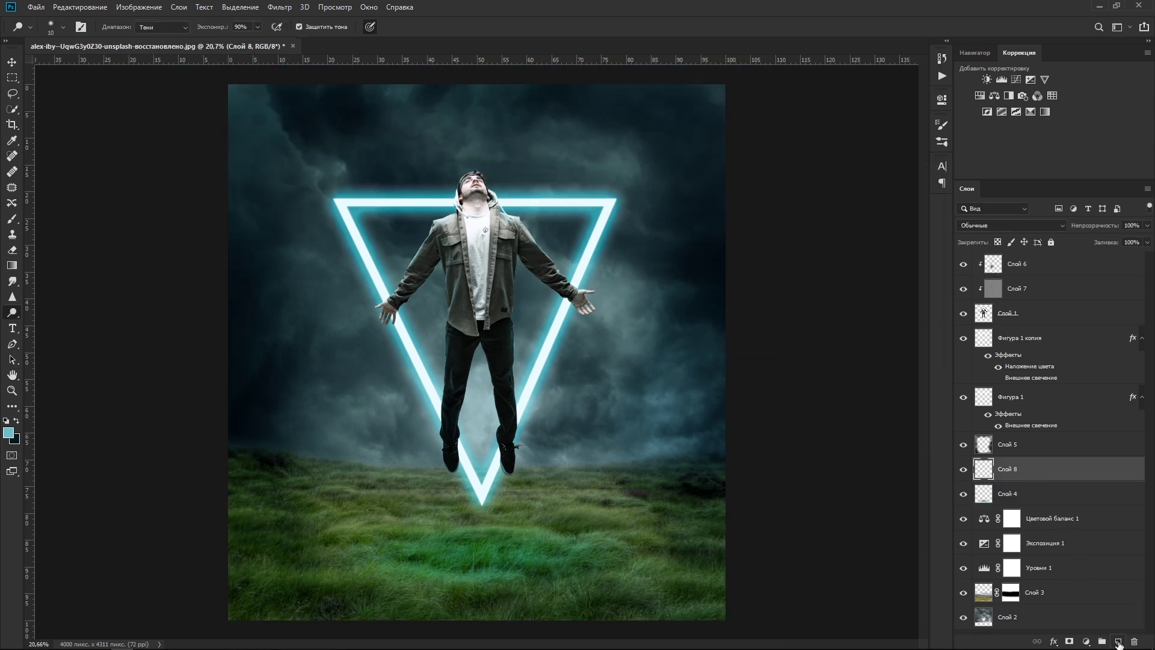
{"action": "left_click", "coordinate": [10, 435]}
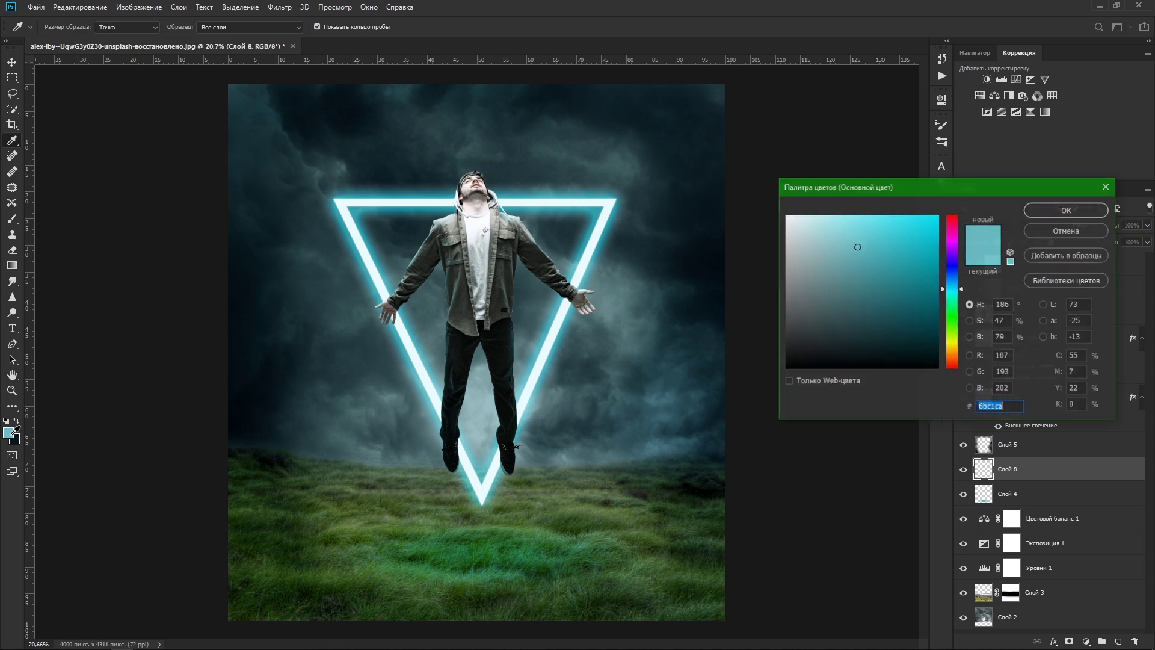
{"action": "left_click", "coordinate": [480, 491]}
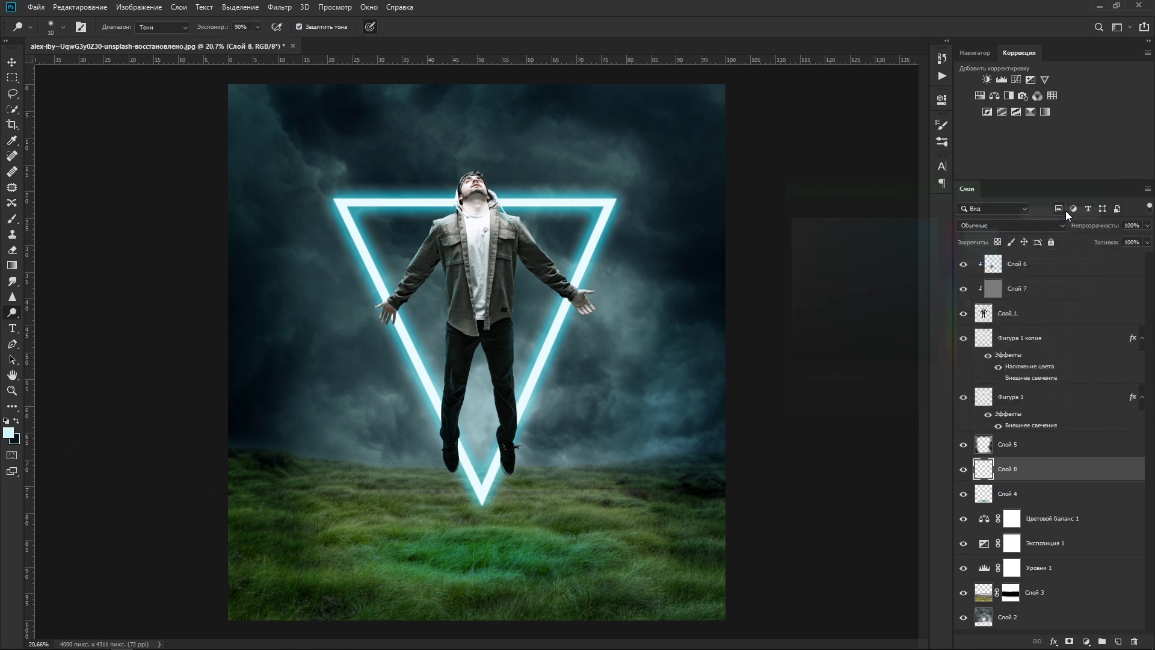
{"action": "left_click", "coordinate": [1066, 212]}
{"action": "key", "text": "o"}
Paint a 600 px soft-brush glow on the grass below the triangle tip.
{"action": "left_click", "coordinate": [12, 218]}
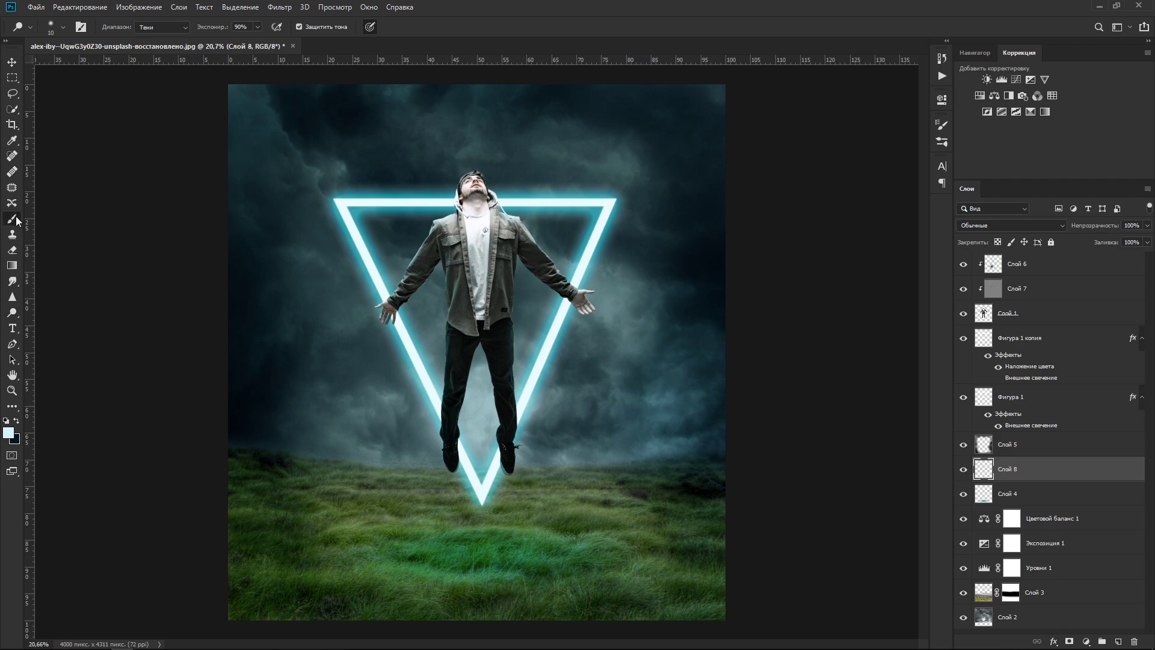
{"action": "key", "text": "bracketright"}
{"action": "key", "text": "bracketright"}
{"action": "key", "text": "bracketright"}
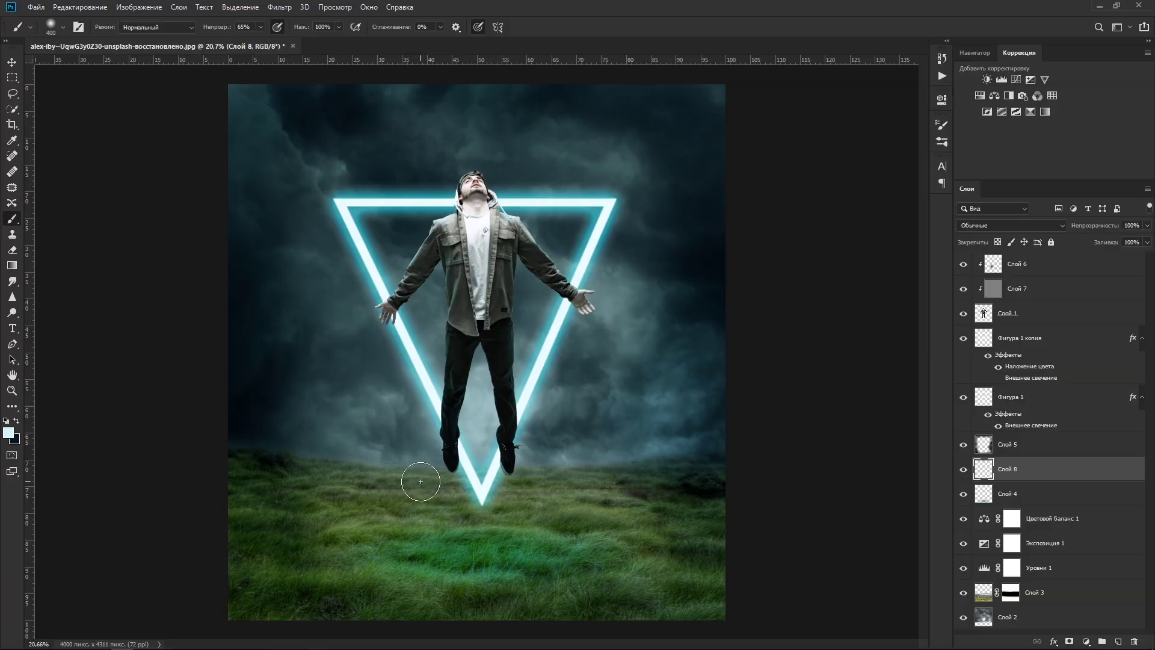
{"action": "key", "text": "bracketright"}
{"action": "key", "text": "bracketright"}
{"action": "left_click", "coordinate": [485, 541]}
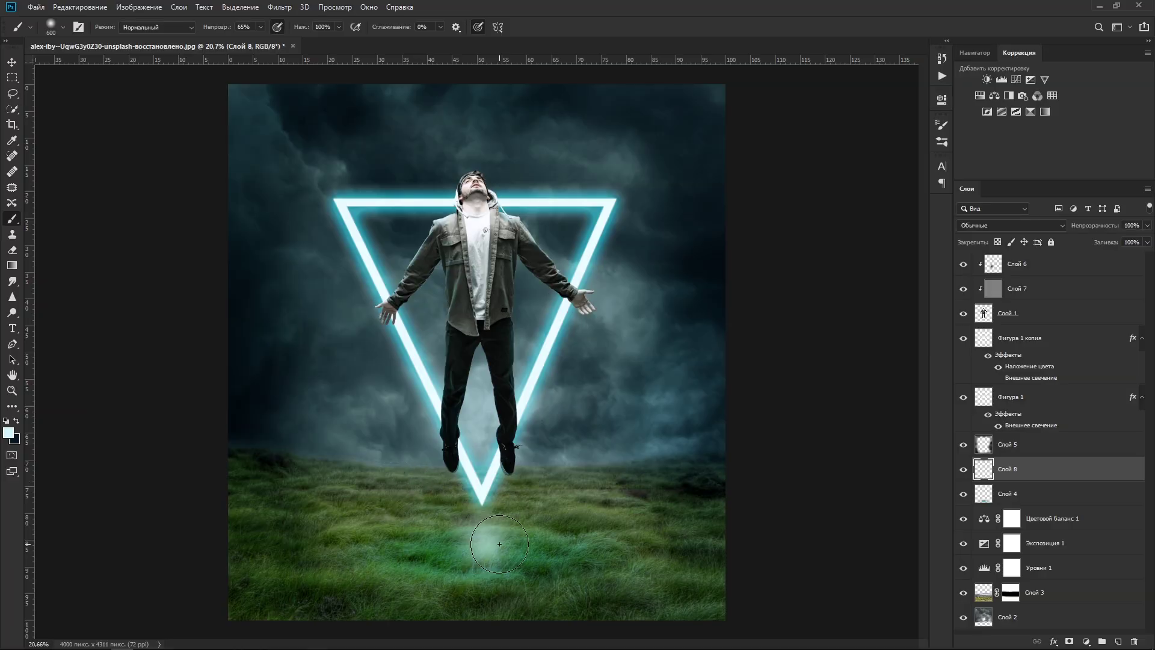
Blend the glow in Overlay and stretch it wide across the grass beneath the tip.
{"action": "left_click", "coordinate": [999, 225]}
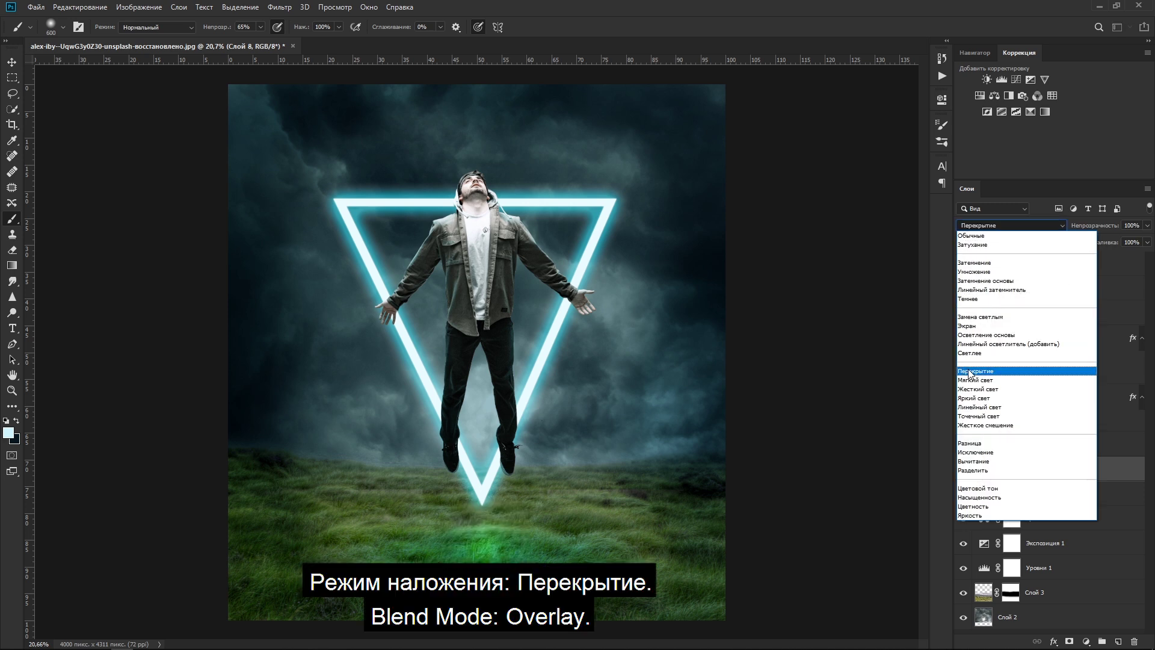
{"action": "left_click", "coordinate": [971, 372]}
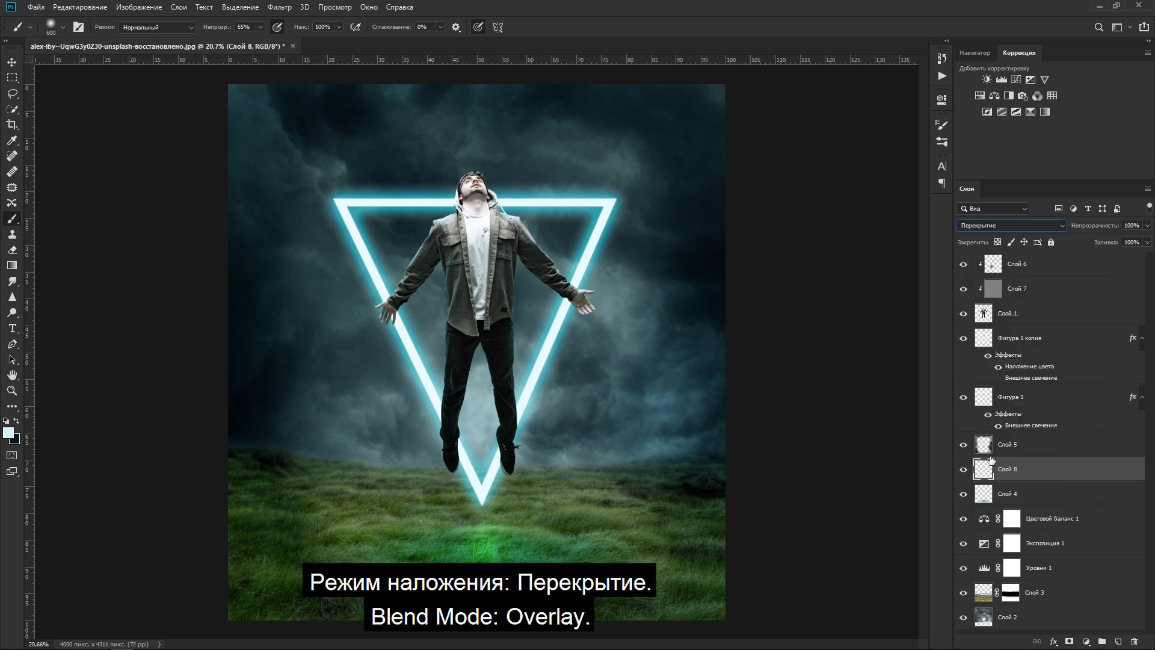
{"action": "key", "text": "ctrl+t"}
{"action": "mouse_move", "coordinate": [537, 547]}
{"action": "left_mouse_down"}
{"action": "mouse_move", "coordinate": [527, 543]}
{"action": "mouse_move", "coordinate": [555, 548]}
{"action": "left_mouse_up"}
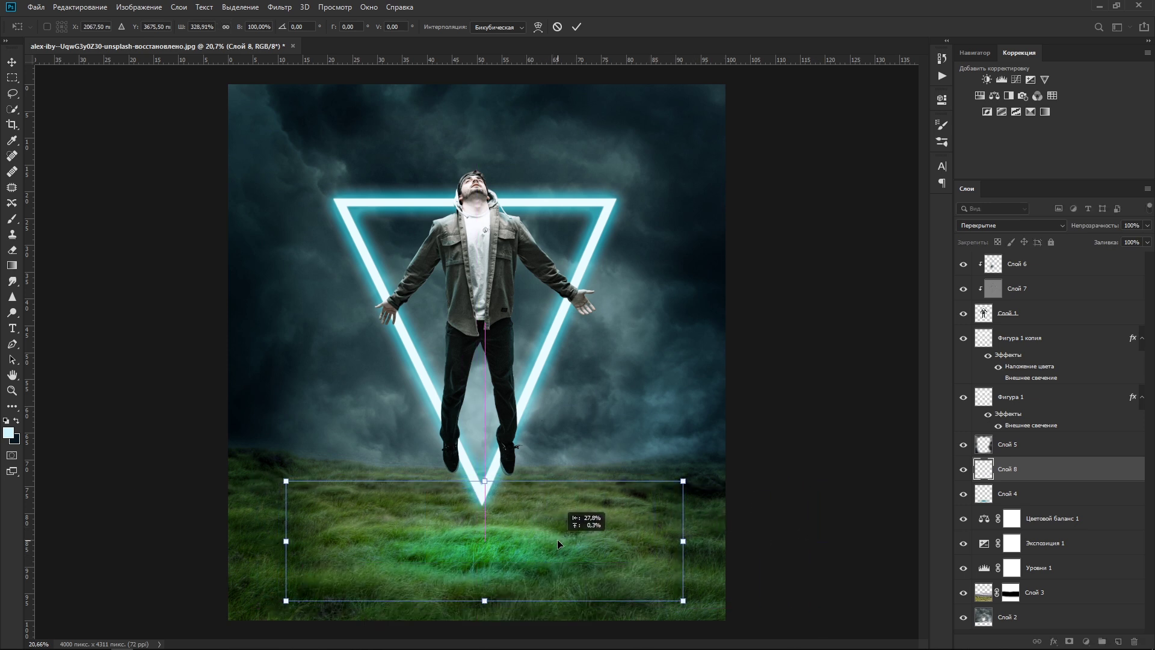
{"action": "left_click_drag", "start_coordinate": [684, 542], "coordinate": [748, 544]}
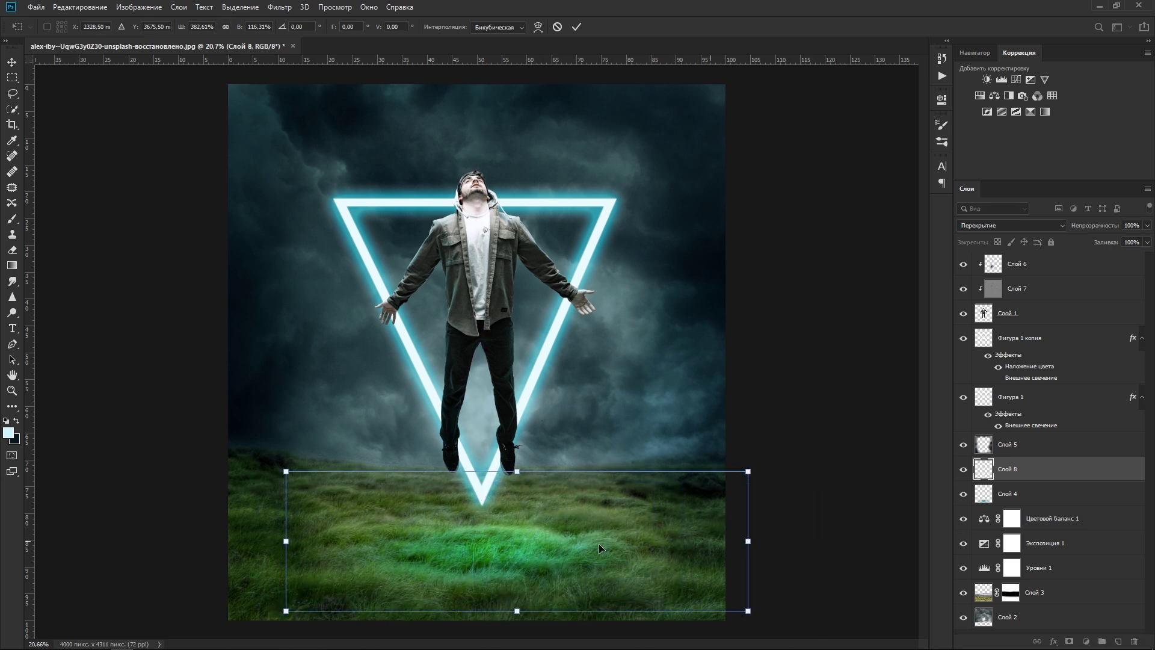
{"action": "left_click_drag", "start_coordinate": [598, 543], "coordinate": [568, 544]}
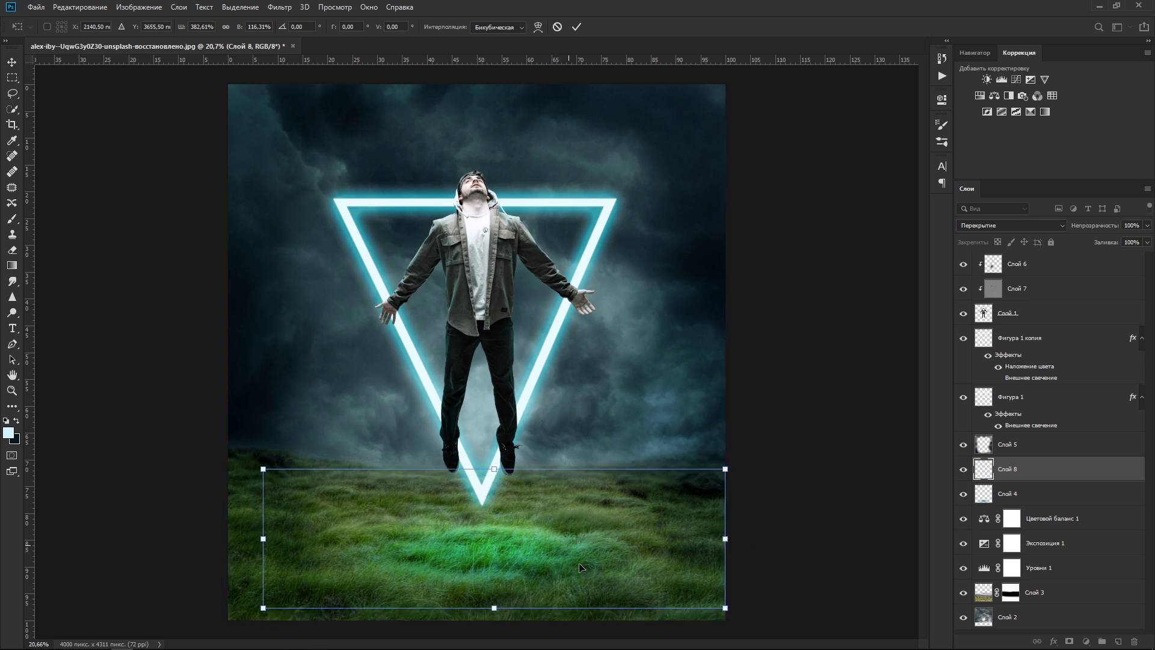
{"action": "left_click", "coordinate": [576, 27]}
Compare the other grass glow layer, then dim it to 64% opacity.
{"action": "key", "text": "b"}
{"action": "left_click", "coordinate": [964, 495]}
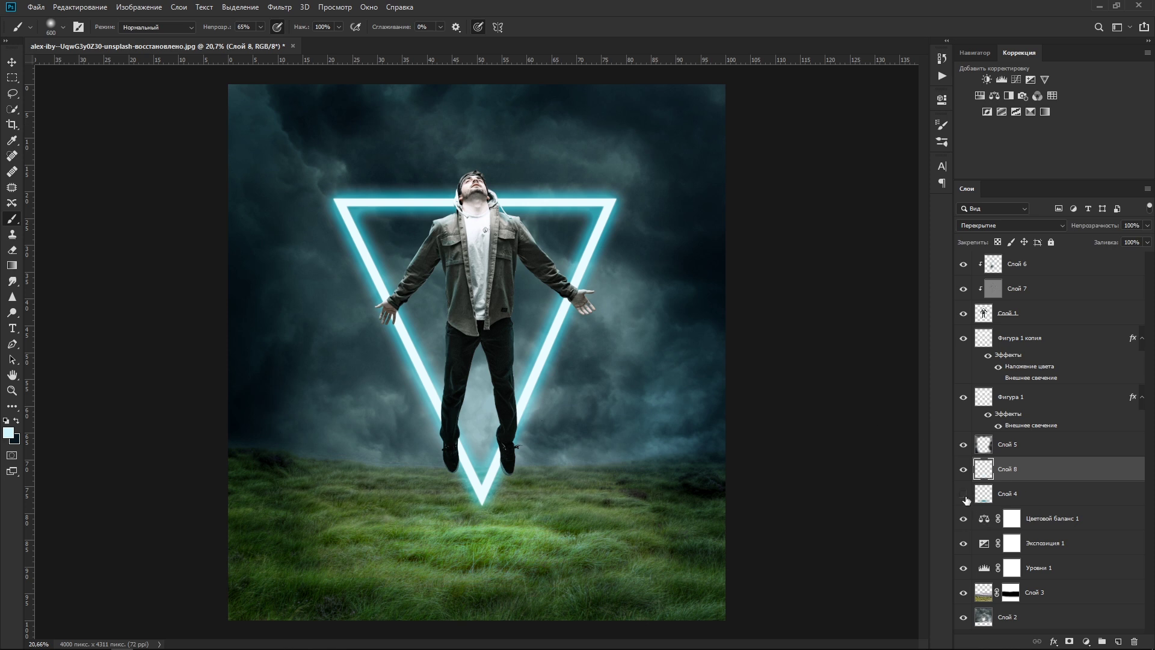
{"action": "left_click", "coordinate": [963, 495]}
{"action": "left_click", "coordinate": [1018, 494]}
{"action": "left_click_drag", "start_coordinate": [1114, 232], "coordinate": [1097, 231]}
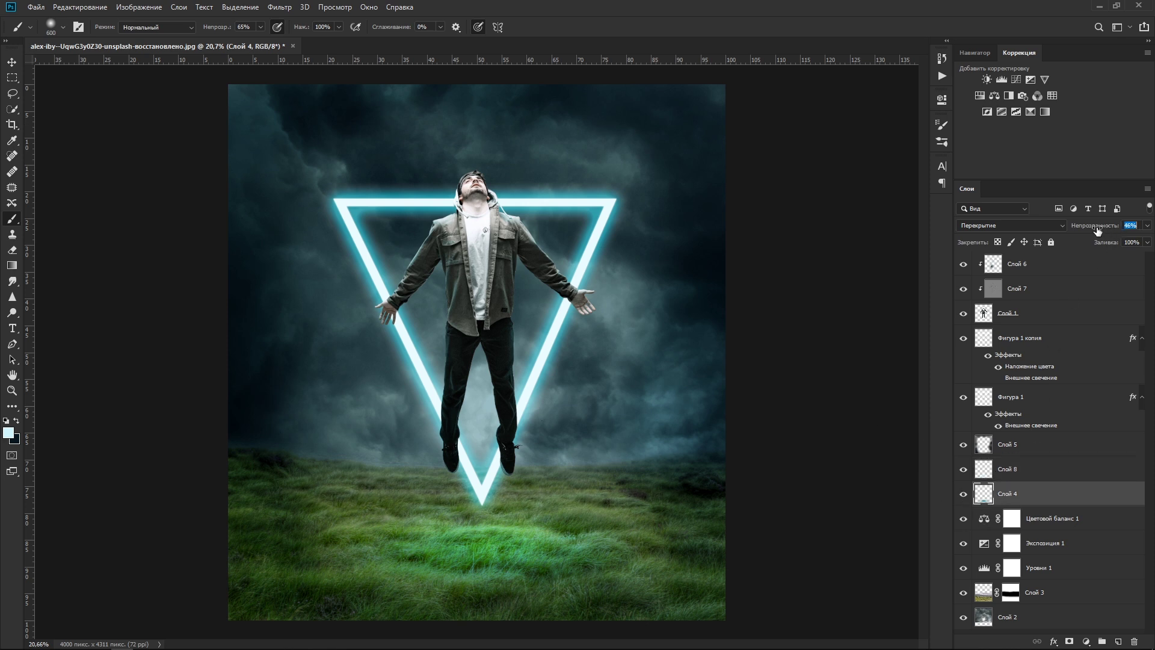
Duplicate Слой 8 at lower opacity, then stamp all visible layers onto Слой 9.
{"action": "left_click", "coordinate": [985, 473]}
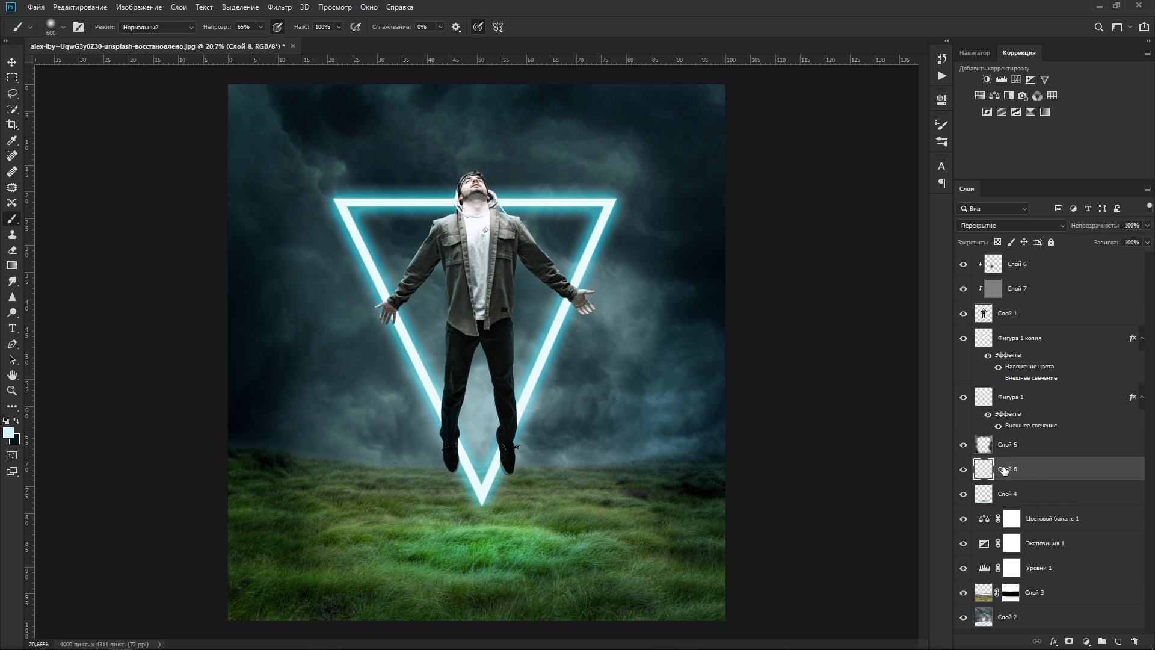
{"action": "key", "text": "ctrl+j"}
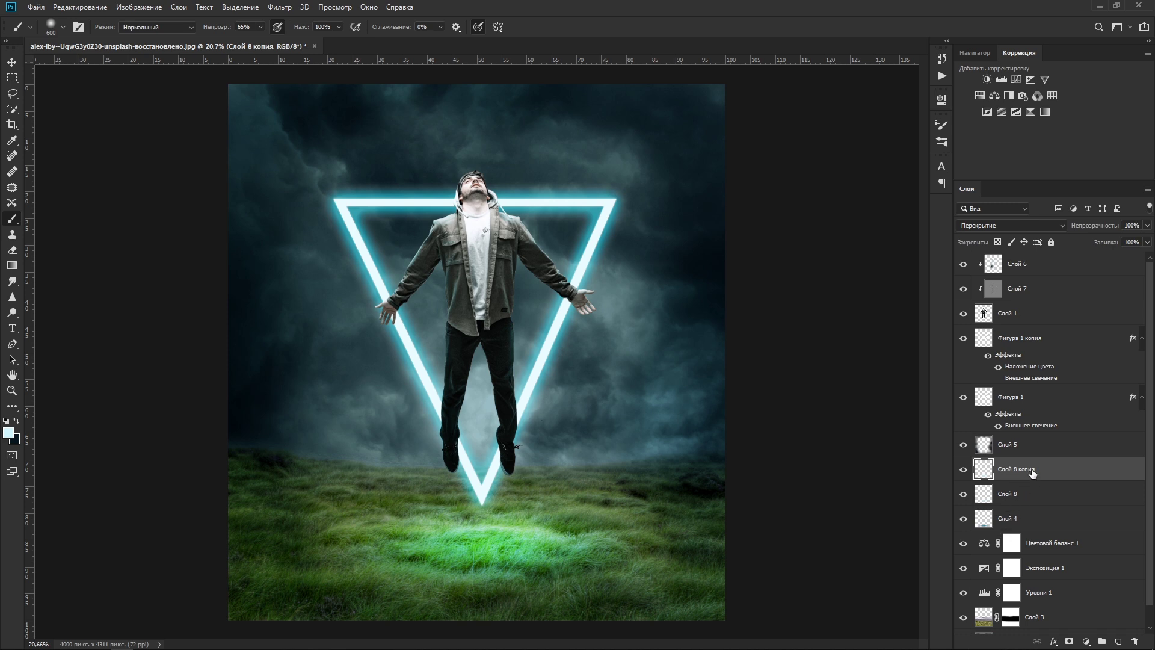
{"action": "left_click_drag", "start_coordinate": [1103, 229], "coordinate": [1073, 229]}
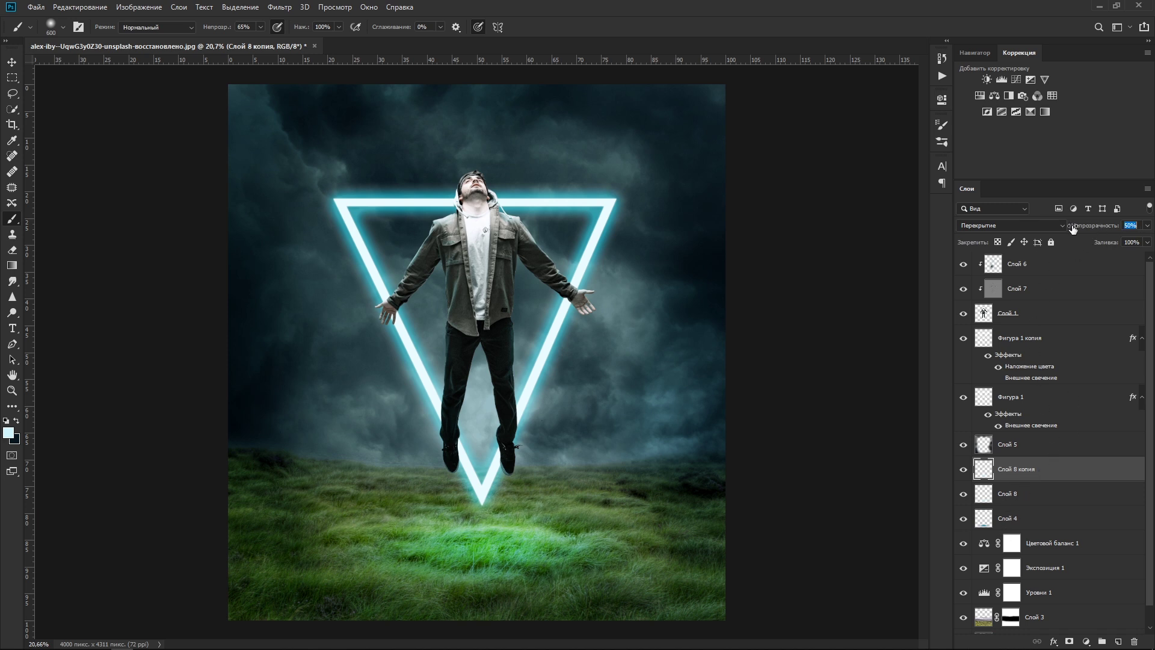
{"action": "left_click", "coordinate": [1056, 266]}
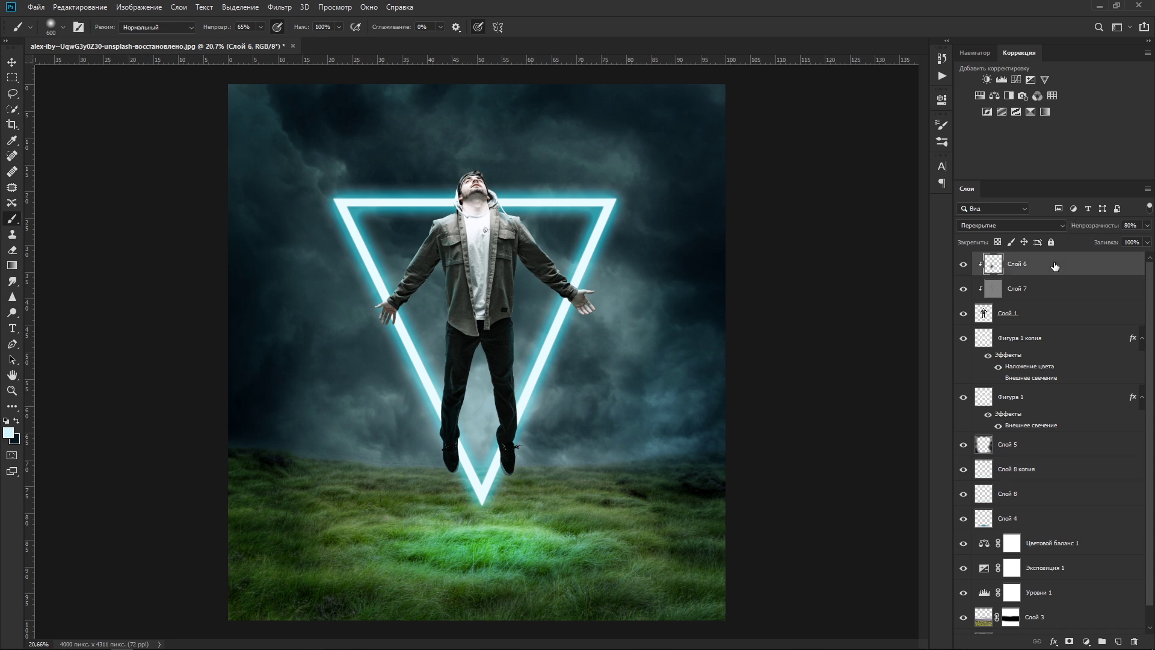
{"action": "key", "text": "ctrl+shift+alt+e"}
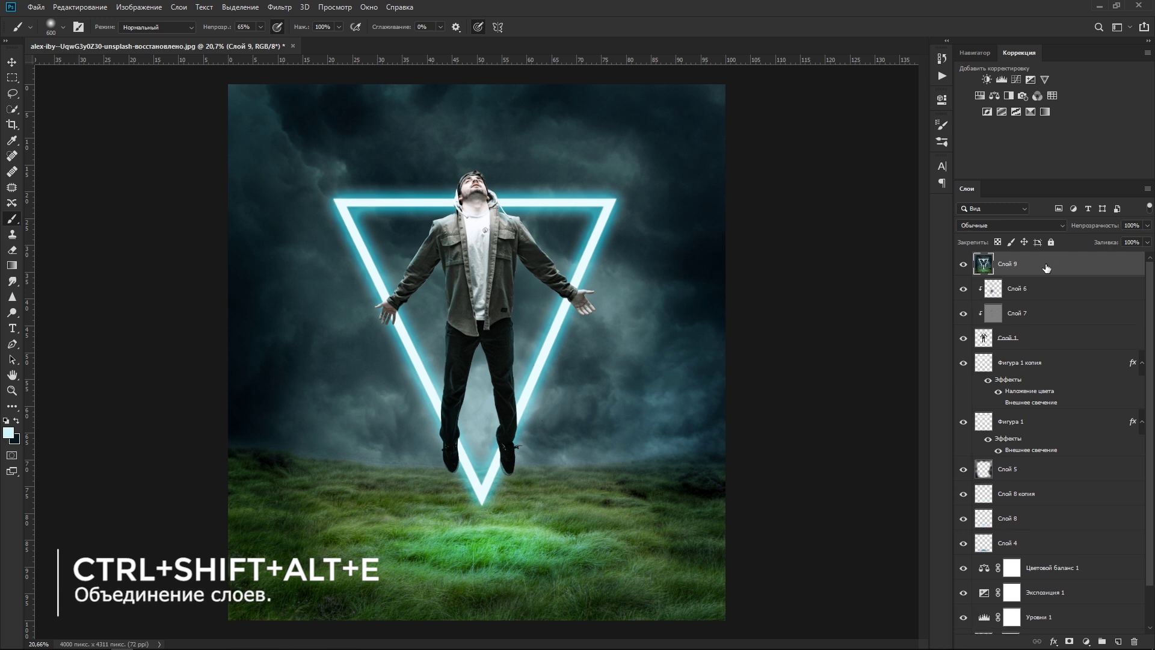
In Camera Raw, cool the temperature, tint +6, clarity +3, darken shadows and blacks, raise whites and vibrance.
{"action": "left_click", "coordinate": [284, 6]}
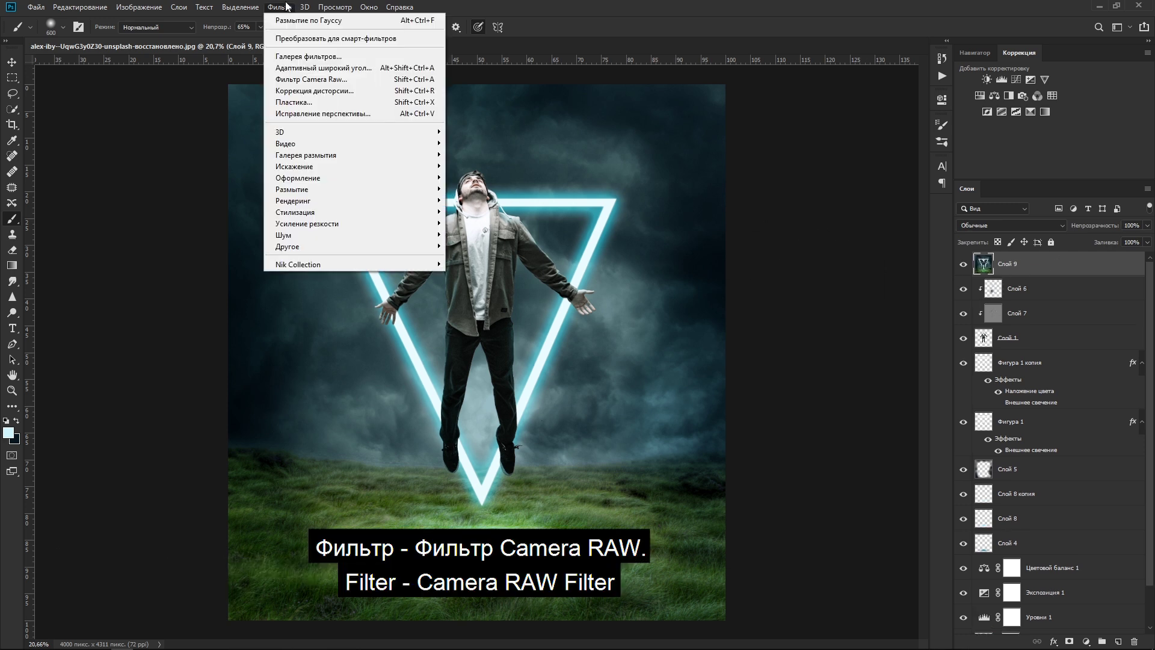
{"action": "left_click", "coordinate": [310, 78]}
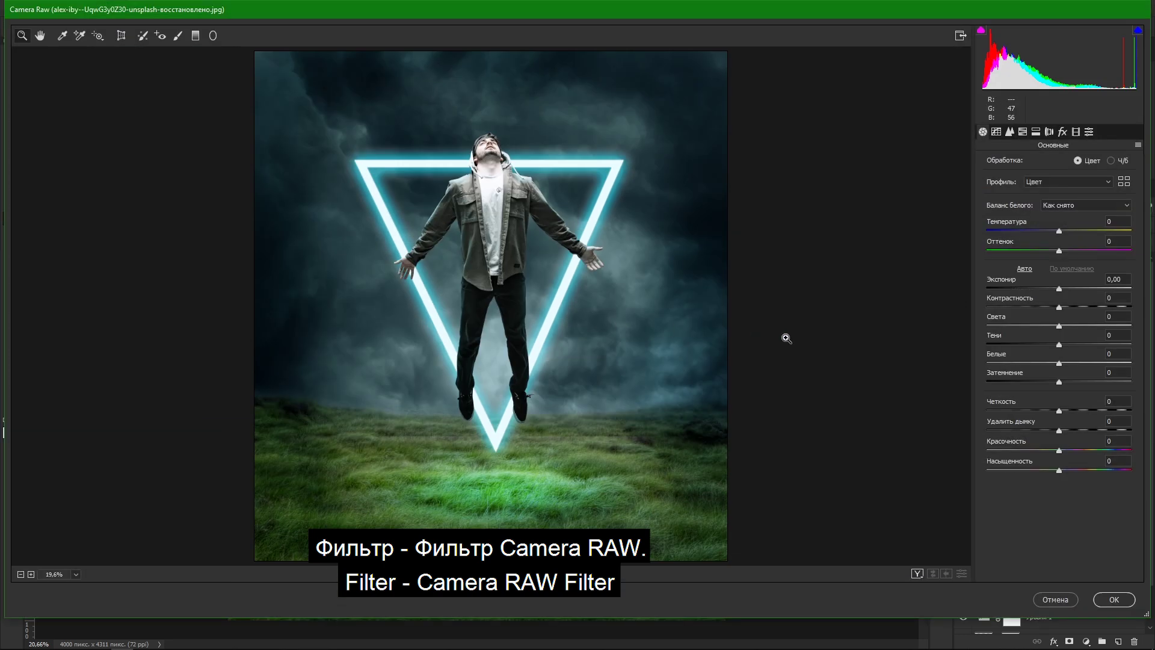
{"action": "left_click_drag", "start_coordinate": [1059, 251], "coordinate": [1052, 230]}
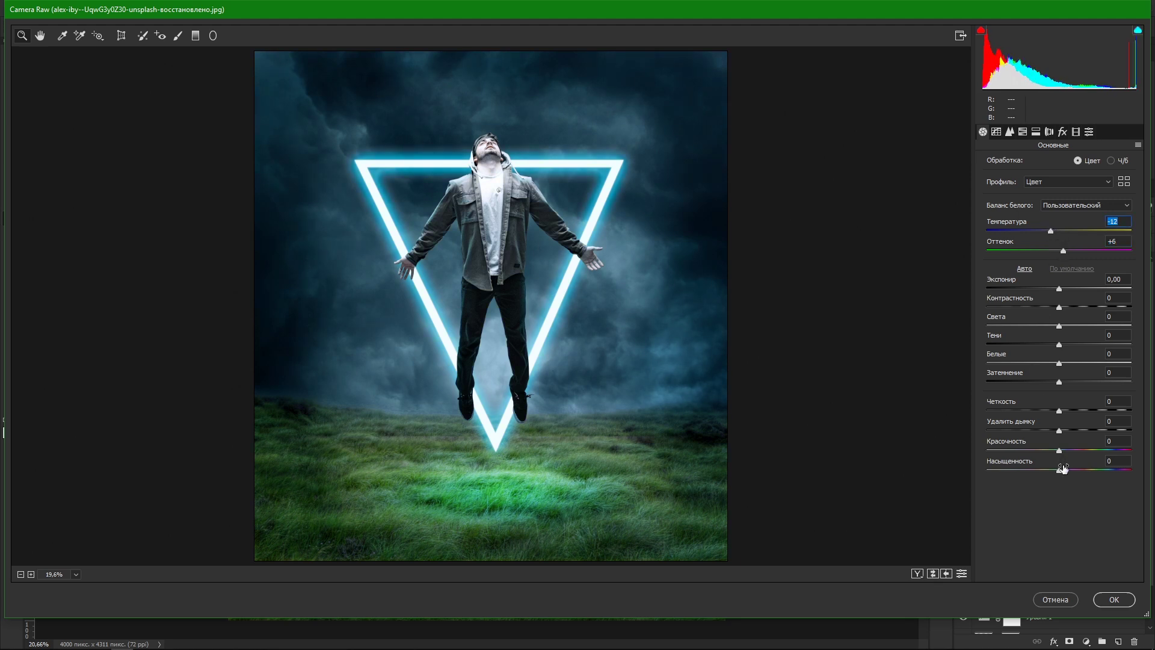
{"action": "left_click_drag", "start_coordinate": [1059, 410], "coordinate": [1068, 410]}
{"action": "left_click_drag", "start_coordinate": [1050, 230], "coordinate": [1057, 230]}
{"action": "mouse_move", "coordinate": [1059, 344]}
{"action": "left_mouse_down"}
{"action": "mouse_move", "coordinate": [1046, 346]}
{"action": "mouse_move", "coordinate": [1066, 326]}
{"action": "mouse_move", "coordinate": [1059, 290]}
{"action": "left_mouse_up"}
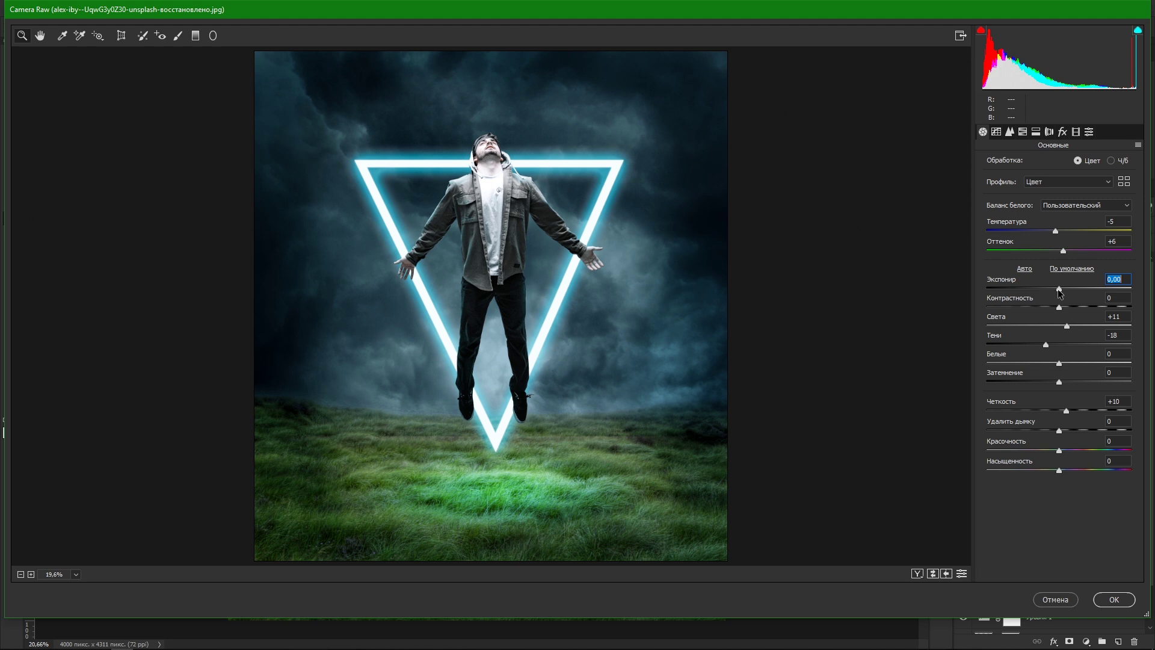
{"action": "left_click_drag", "start_coordinate": [1059, 363], "coordinate": [1055, 410]}
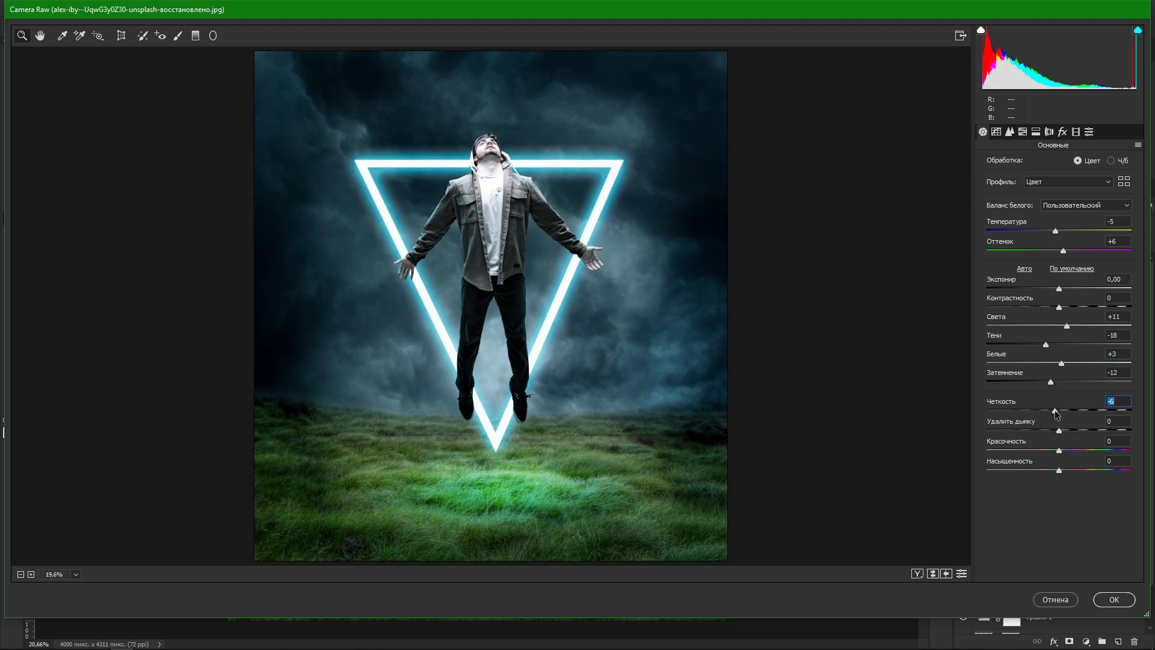
{"action": "left_click_drag", "start_coordinate": [1059, 450], "coordinate": [1066, 469]}
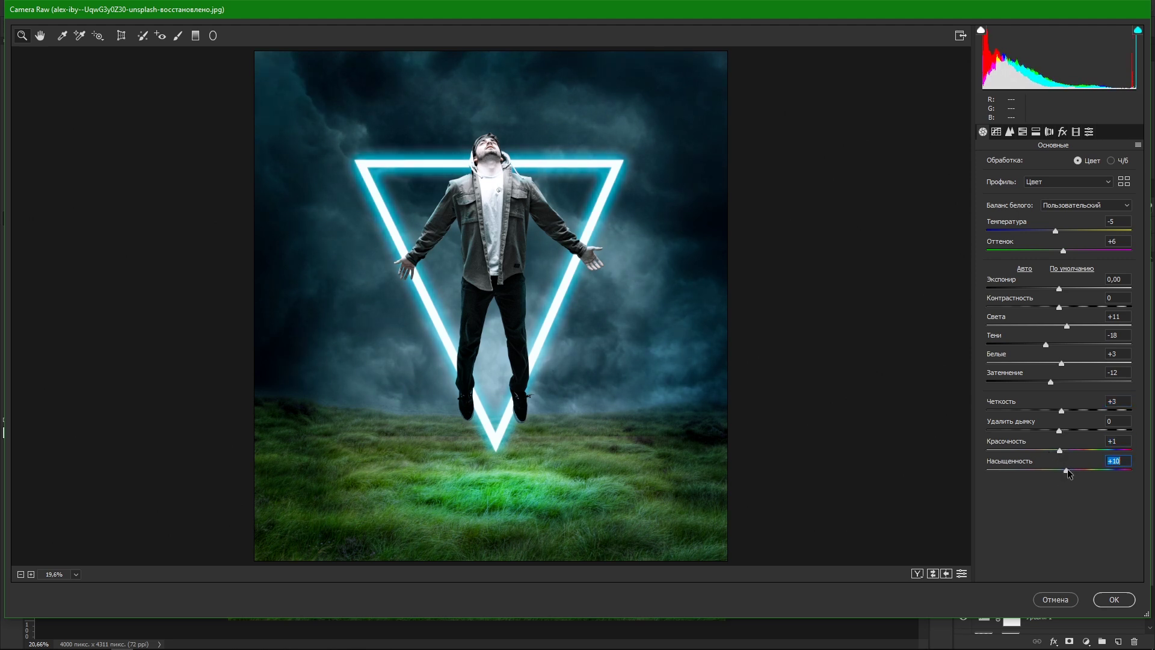
{"action": "left_click_drag", "start_coordinate": [1056, 231], "coordinate": [1058, 231]}
Shift the HSL hues of aquas, blues and purples, resetting the greens hue to zero.
{"action": "left_click", "coordinate": [1022, 131]}
{"action": "mouse_move", "coordinate": [1059, 286]}
{"action": "left_mouse_down"}
{"action": "mouse_move", "coordinate": [1040, 287]}
{"action": "mouse_move", "coordinate": [1076, 326]}
{"action": "left_mouse_up"}
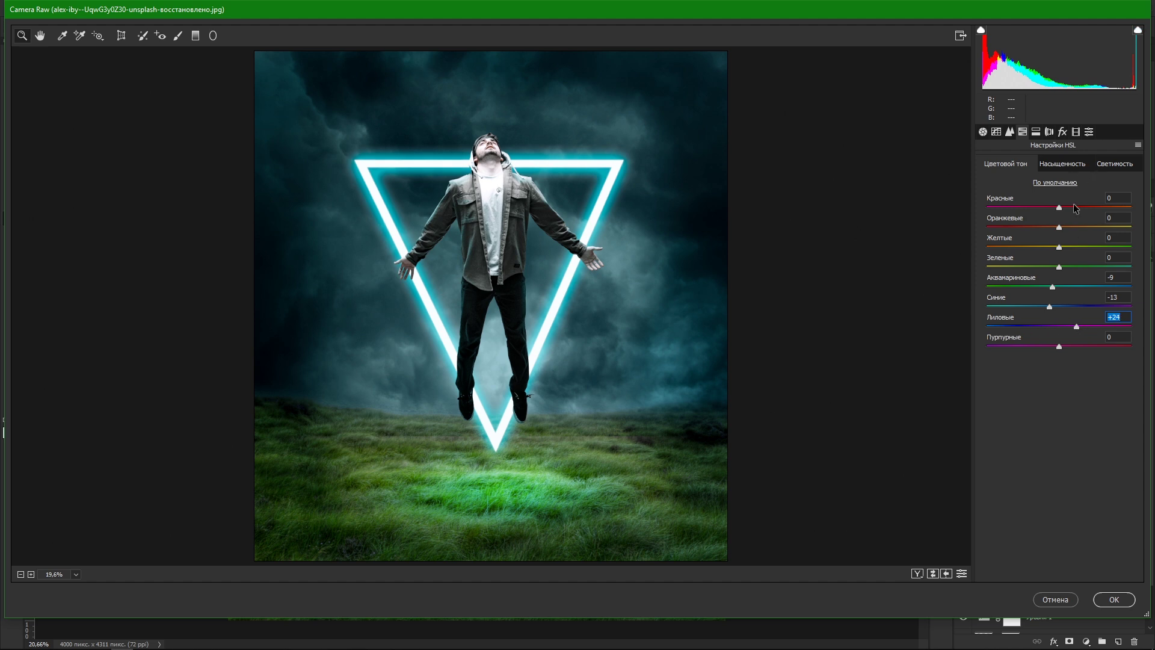
{"action": "mouse_move", "coordinate": [1059, 267]}
{"action": "left_mouse_down"}
{"action": "mouse_move", "coordinate": [1087, 267]}
{"action": "mouse_move", "coordinate": [1053, 267]}
{"action": "left_mouse_up"}
{"action": "double_click", "coordinate": [1054, 266]}
{"action": "left_click", "coordinate": [1053, 287]}
Boost blues saturation, then brighten blue and red luminance.
{"action": "left_click", "coordinate": [1077, 170]}
{"action": "mouse_move", "coordinate": [1060, 307]}
{"action": "left_mouse_down"}
{"action": "mouse_move", "coordinate": [1070, 306]}
{"action": "mouse_move", "coordinate": [1057, 287]}
{"action": "mouse_move", "coordinate": [1087, 268]}
{"action": "mouse_move", "coordinate": [1075, 269]}
{"action": "left_mouse_up"}
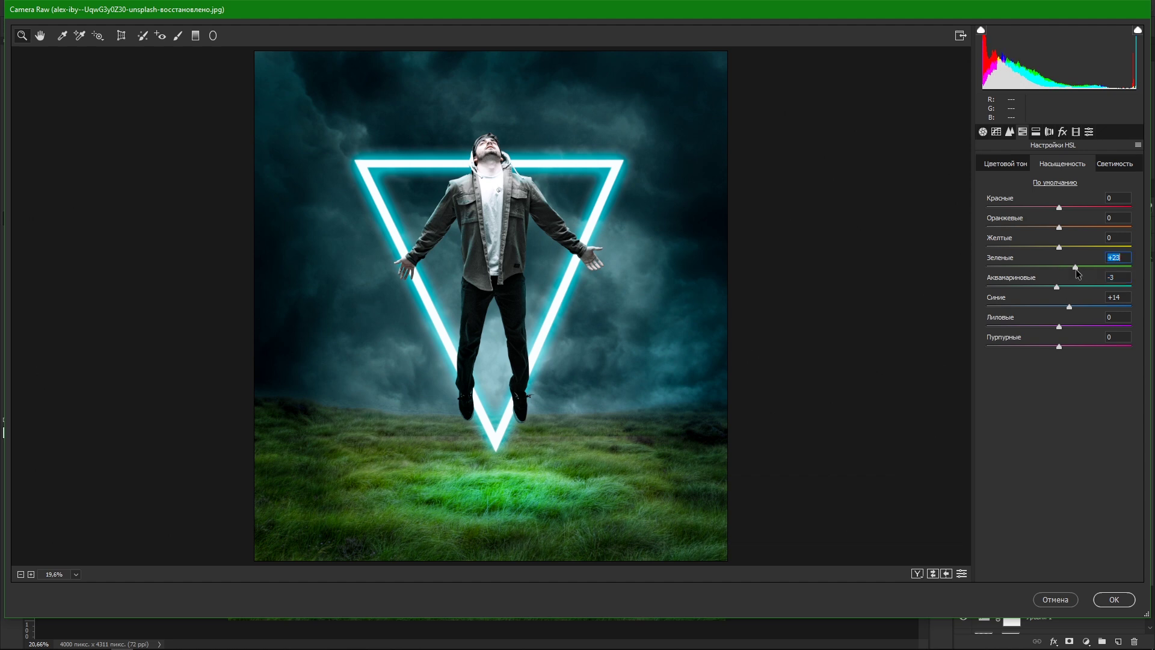
{"action": "left_click", "coordinate": [1115, 163]}
{"action": "mouse_move", "coordinate": [1060, 306]}
{"action": "left_mouse_down"}
{"action": "mouse_move", "coordinate": [1085, 307]}
{"action": "mouse_move", "coordinate": [1063, 287]}
{"action": "left_mouse_up"}
{"action": "left_click_drag", "start_coordinate": [1059, 207], "coordinate": [1076, 208]}
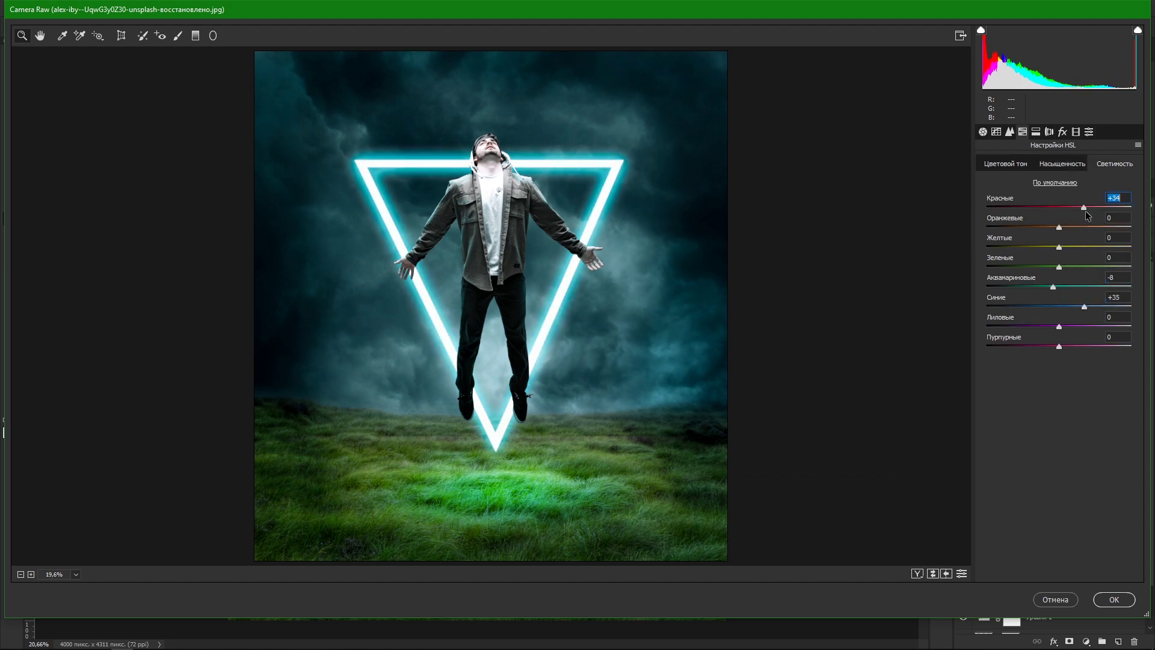
Apply the Camera Raw grade, duplicate Слой 9, and launch Color Efex Pro 4 on the copy.
{"action": "left_click", "coordinate": [1114, 600]}
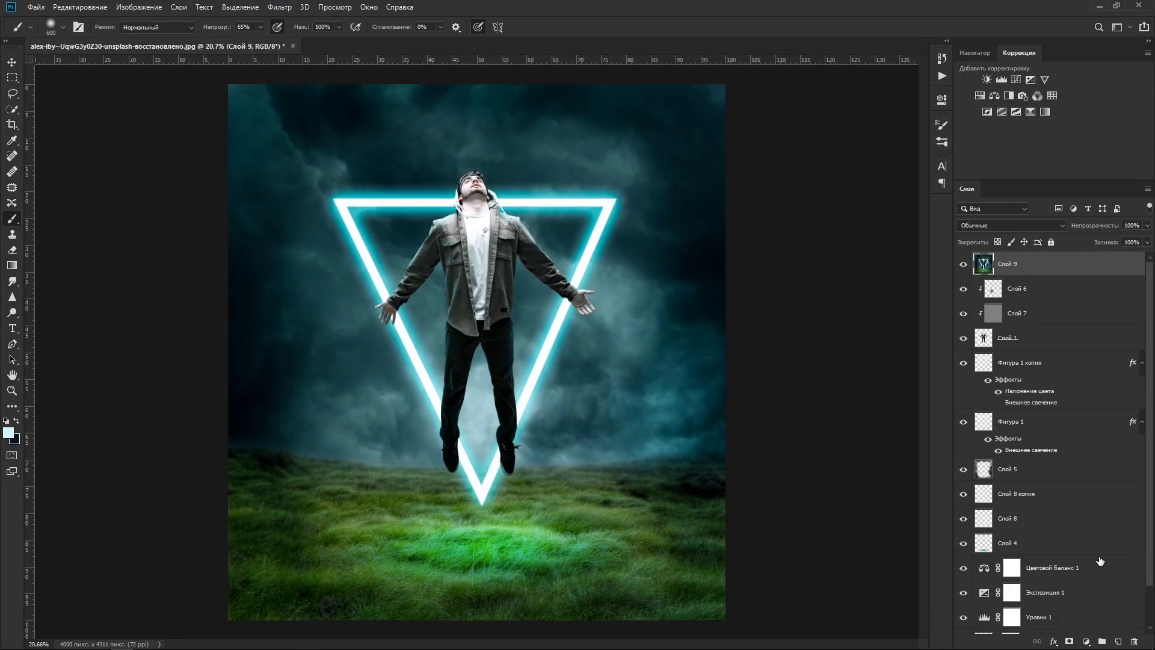
{"action": "left_click", "coordinate": [964, 266]}
{"action": "key", "text": "ctrl+j"}
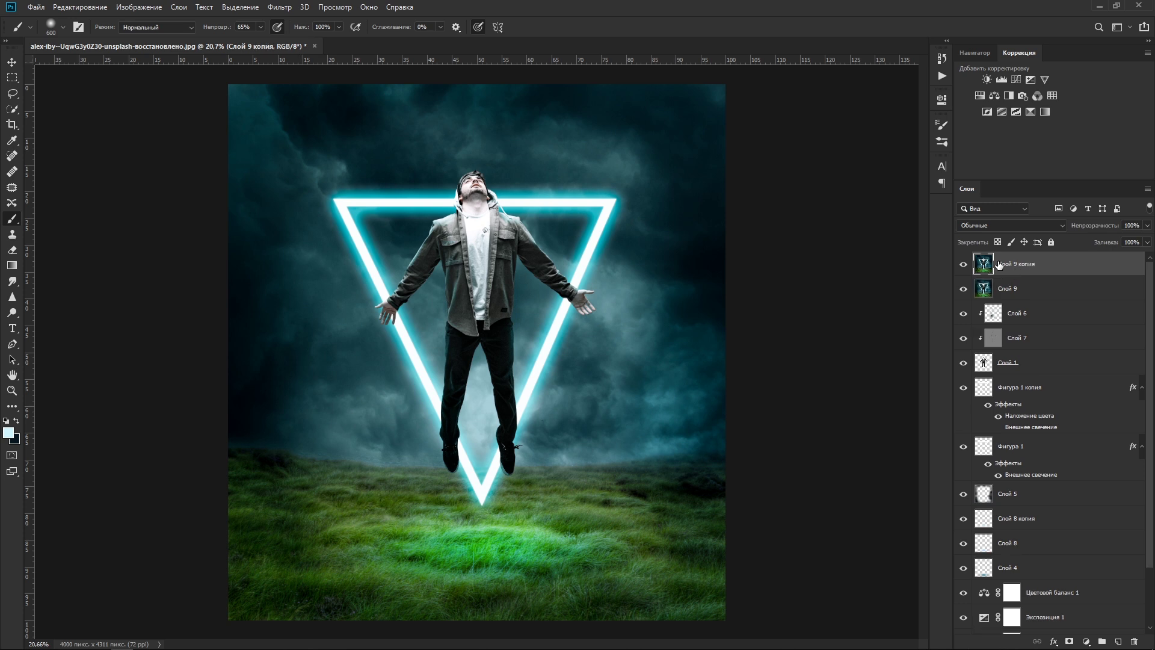
{"action": "left_click", "coordinate": [280, 6]}
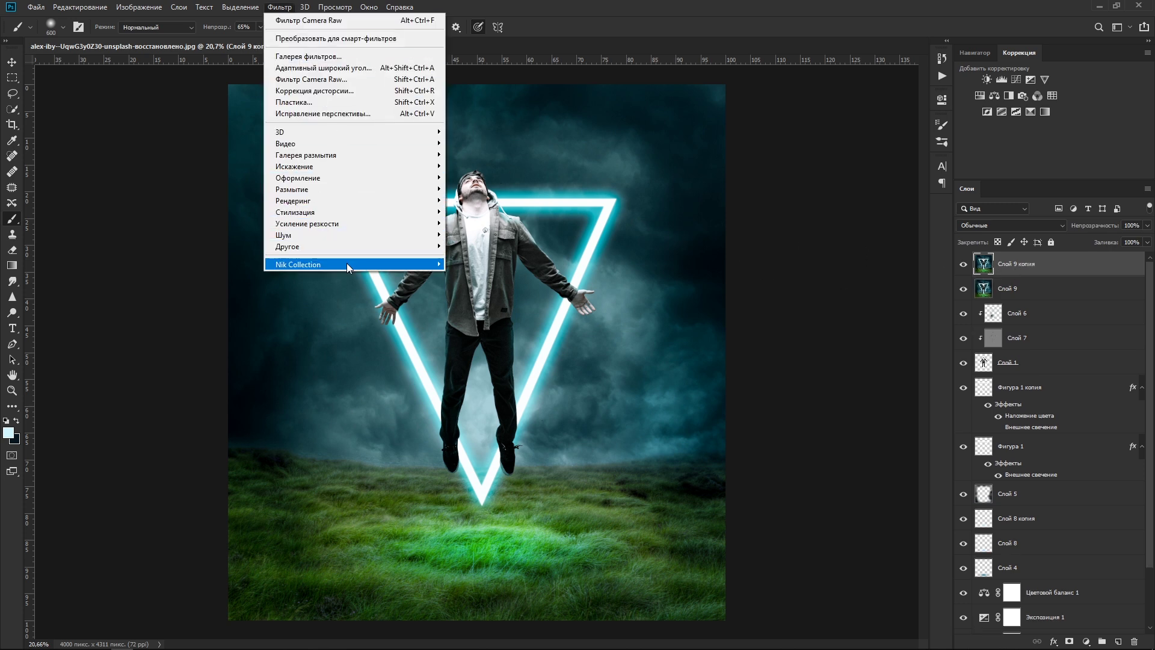
{"action": "mouse_move", "coordinate": [298, 264]}
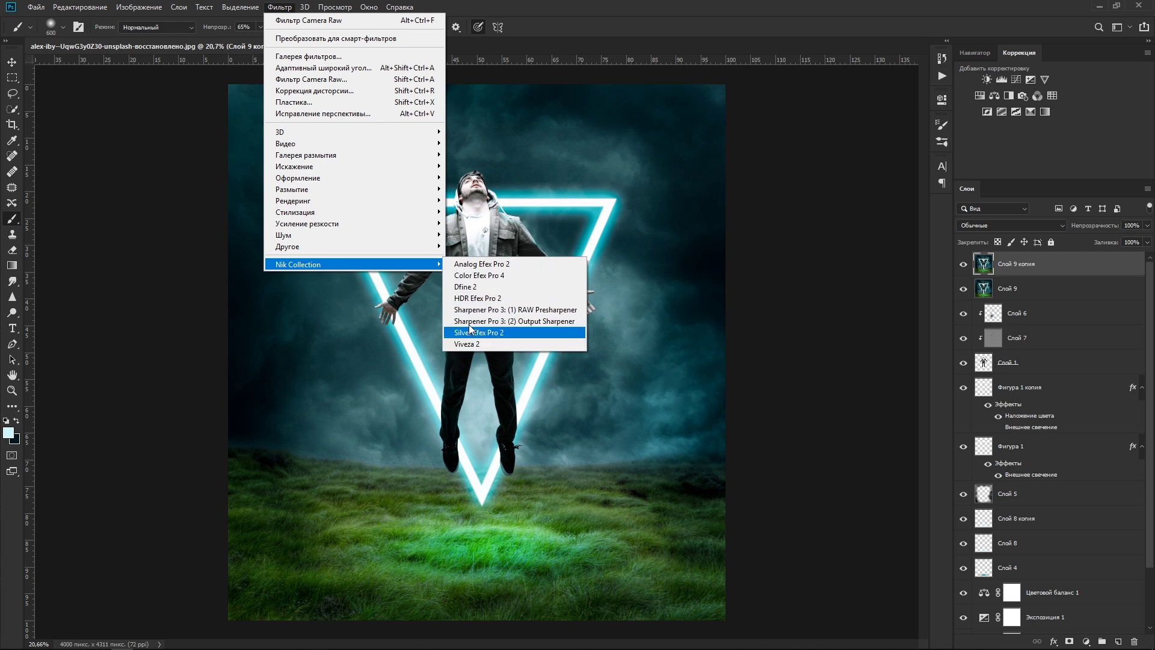
{"action": "left_click", "coordinate": [470, 332]}
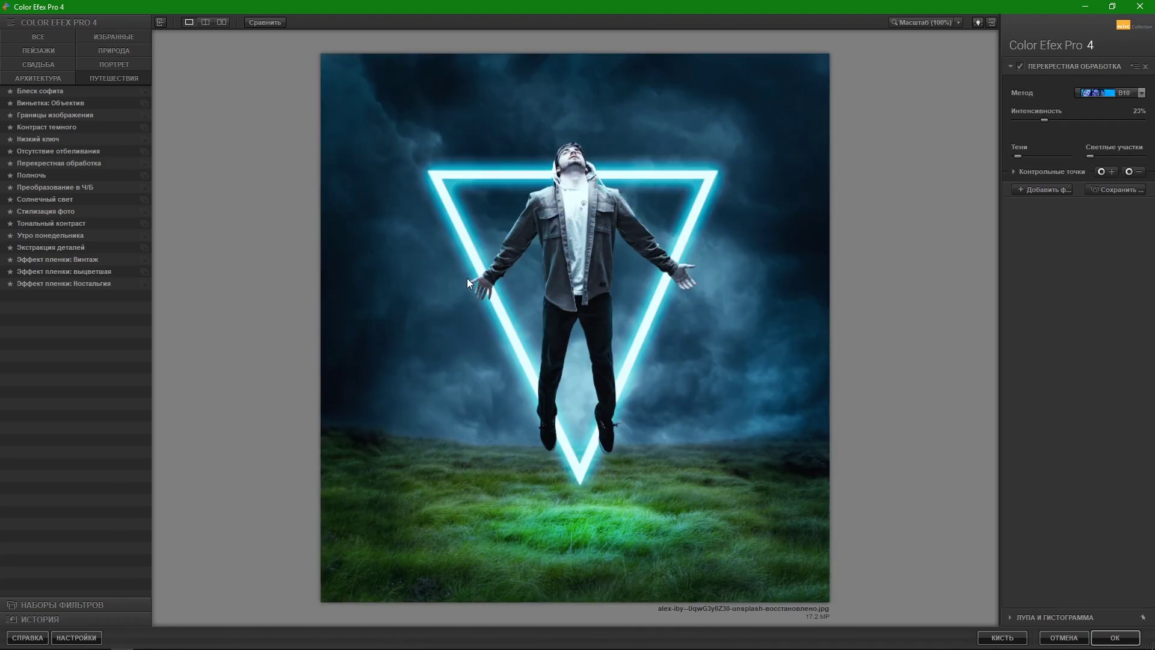
Apply a Cross Processing Method preset to Layer 9 copy and return to Photoshop.
{"action": "left_click", "coordinate": [1100, 91]}
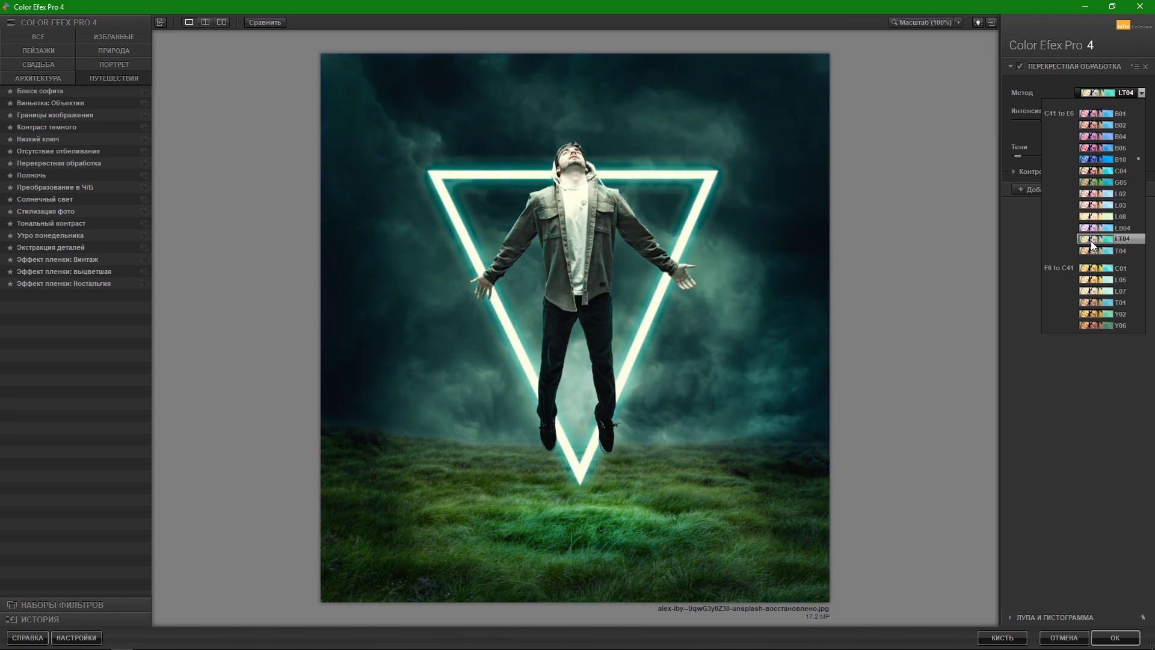
{"action": "left_click", "coordinate": [1109, 159]}
{"action": "left_click", "coordinate": [1114, 638]}
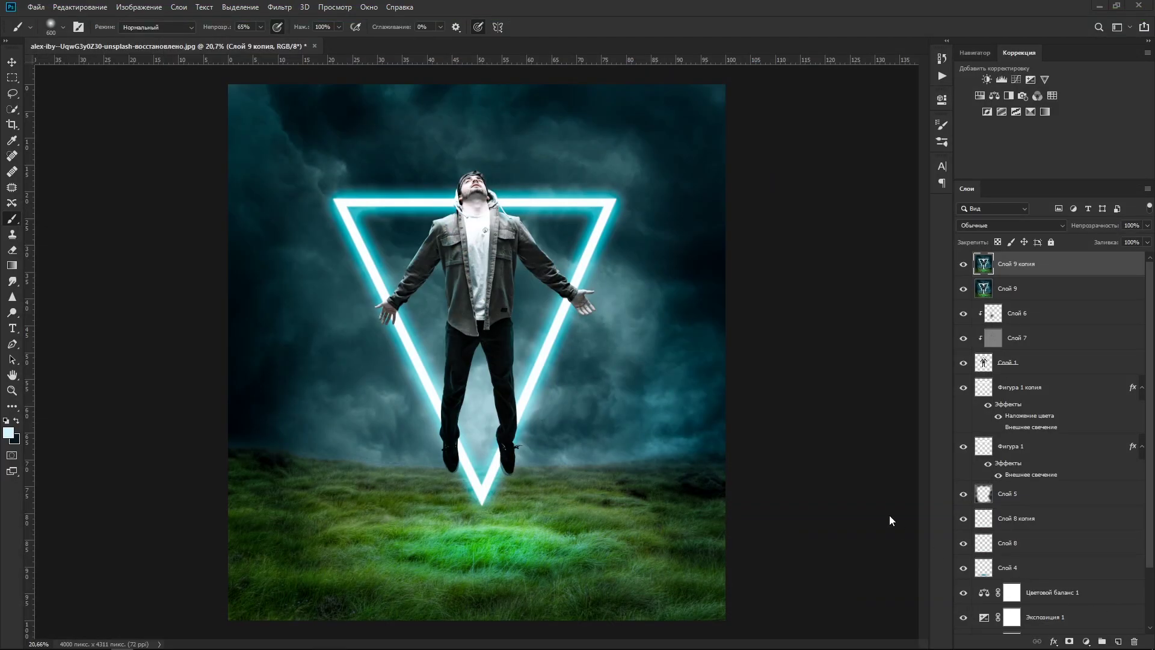